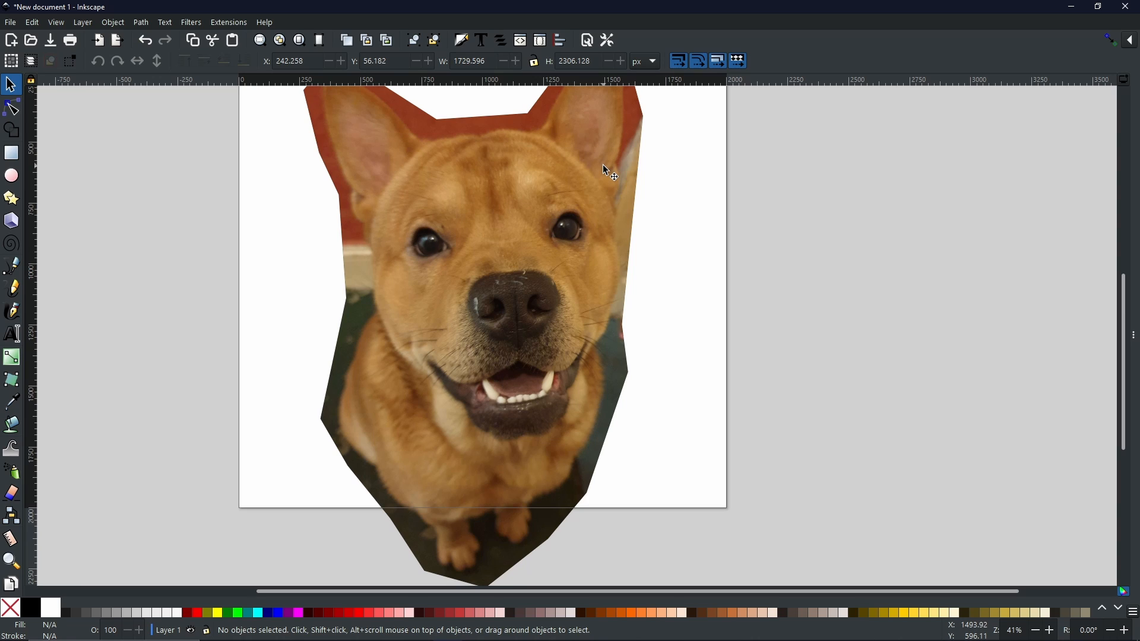
Step: Activate the Bezier Pen tool for tracing the dog photo
scroll(689, 167, "up", 3)
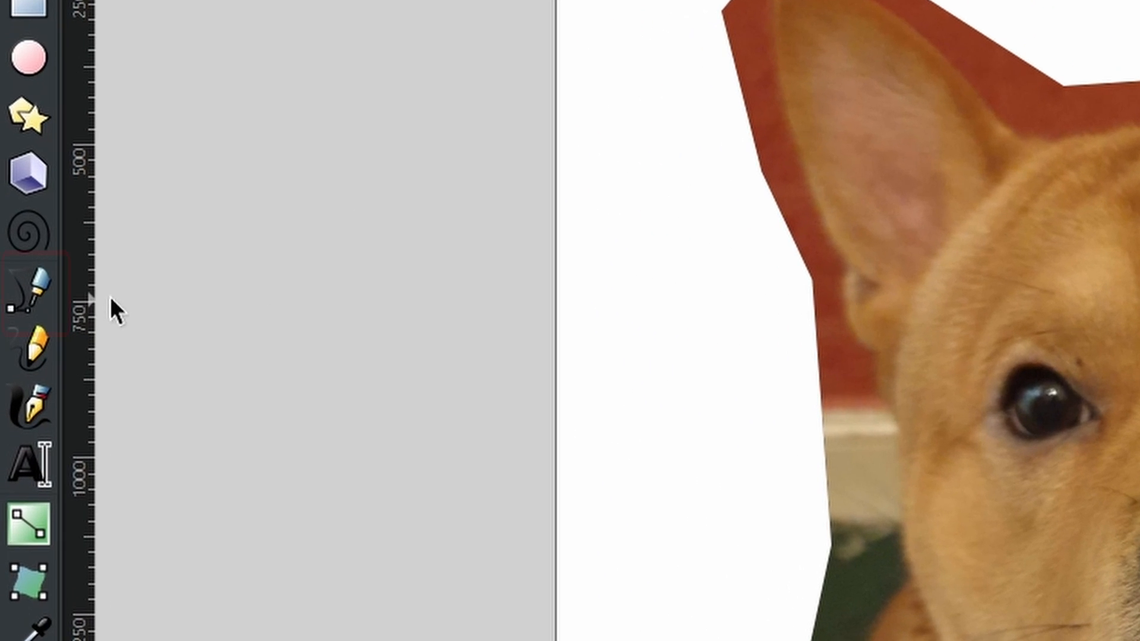
left_click(41, 286)
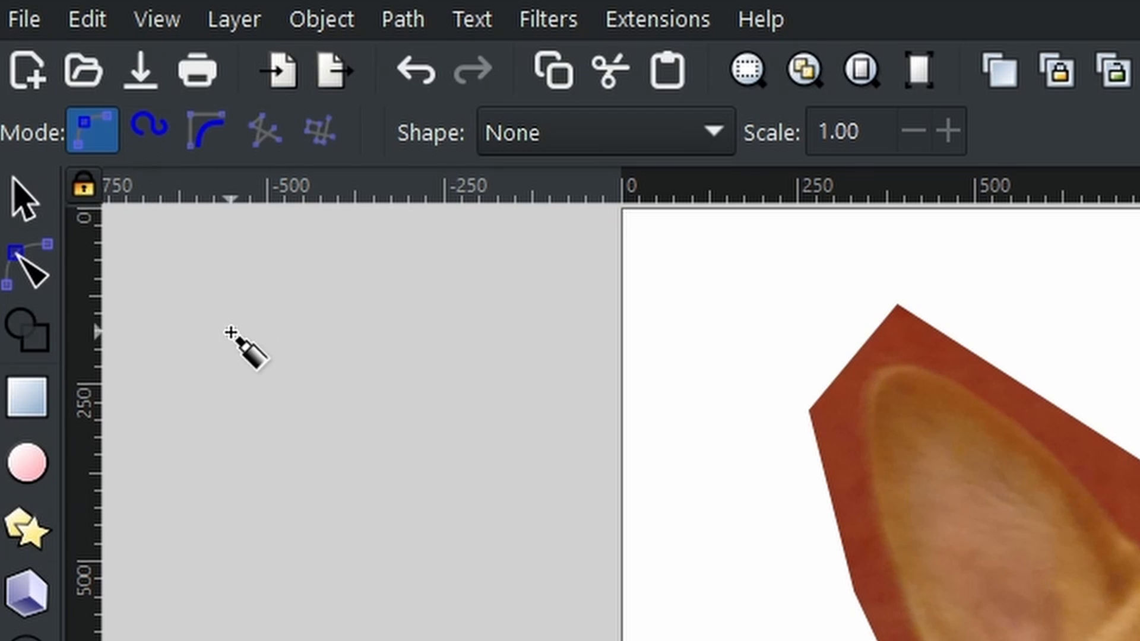
Step: Review the GTK theme and icon theme options in the interface theming preferences
left_click(89, 18)
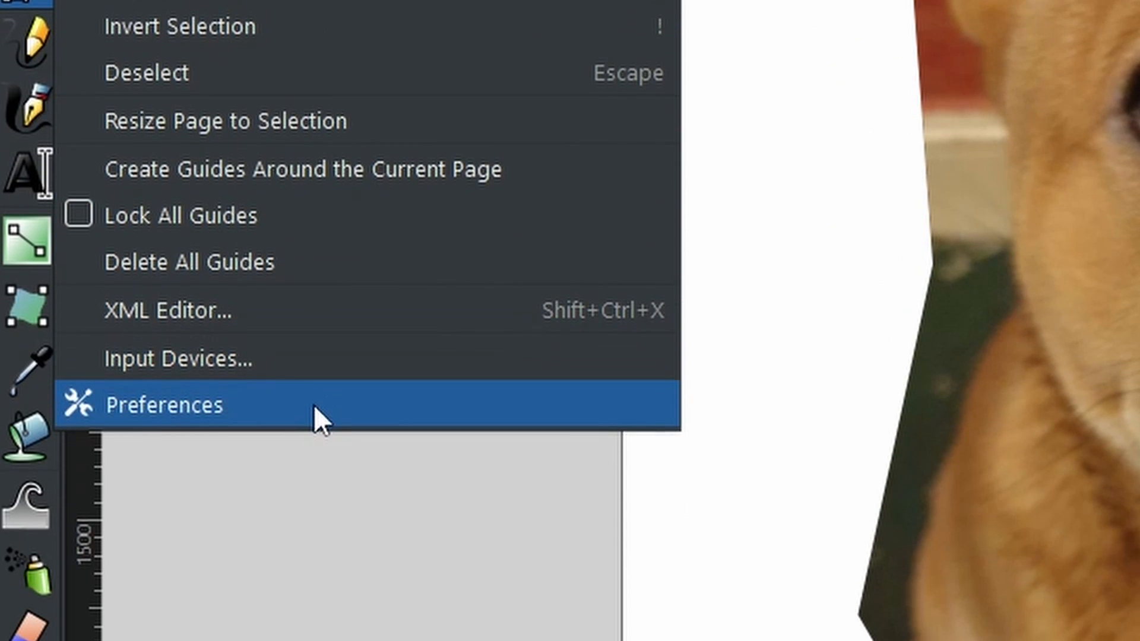
left_click(315, 405)
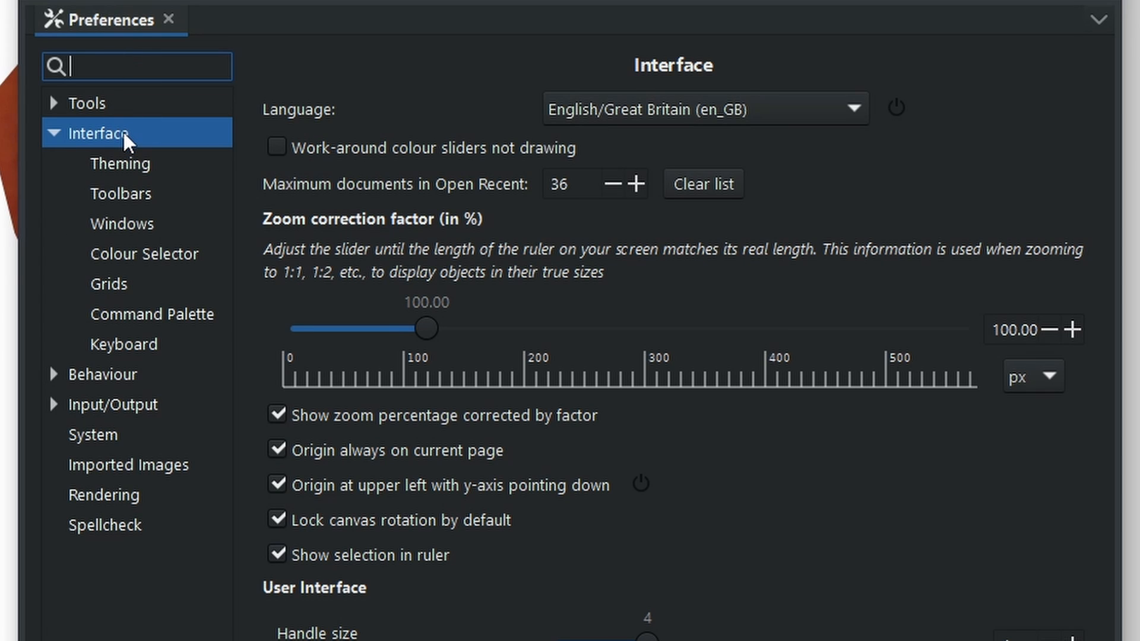
left_click(126, 168)
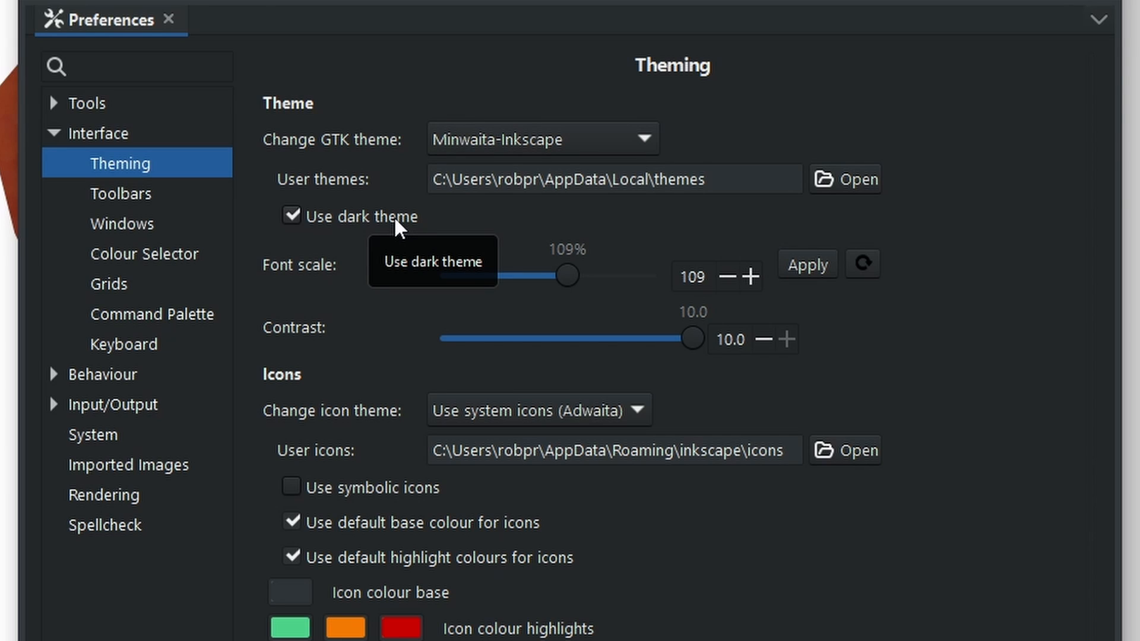
left_click(462, 139)
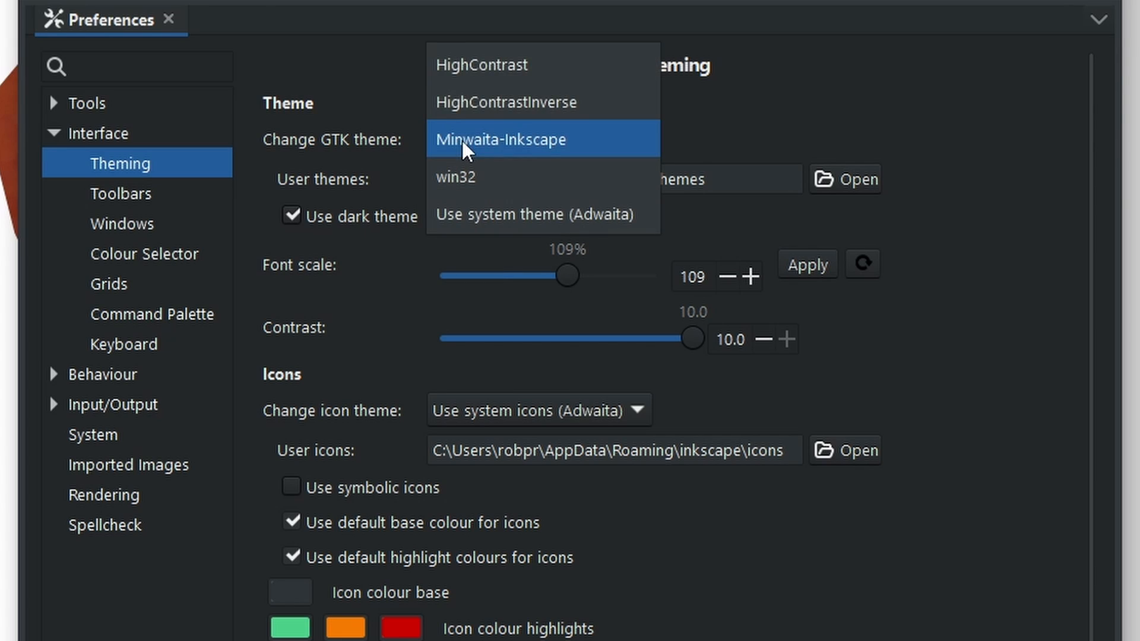
left_click(495, 142)
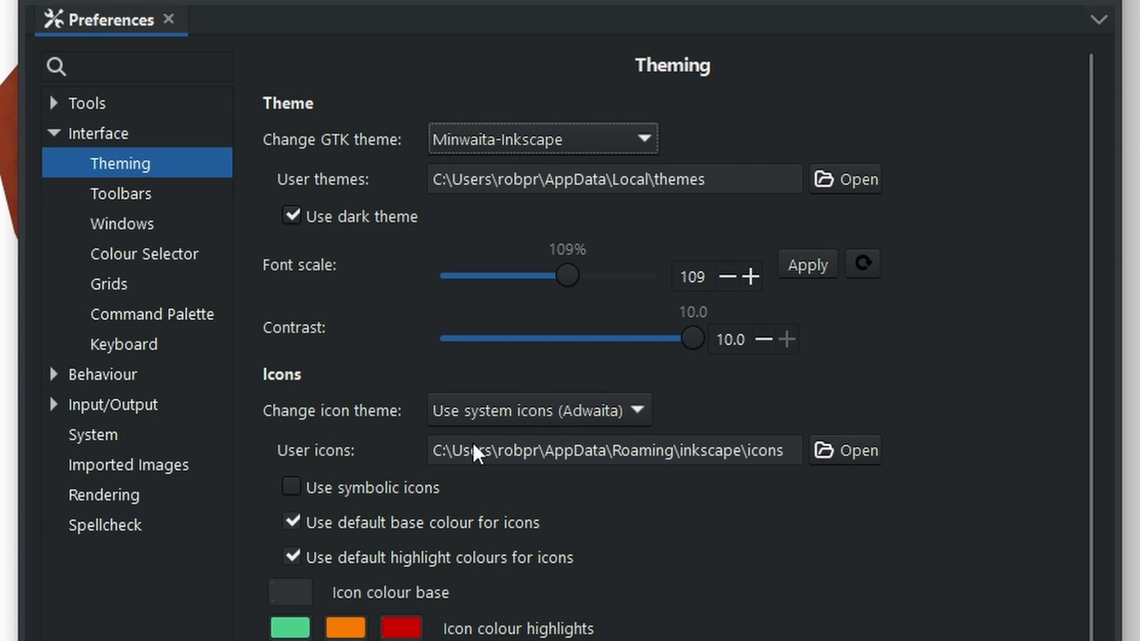
left_click(497, 411)
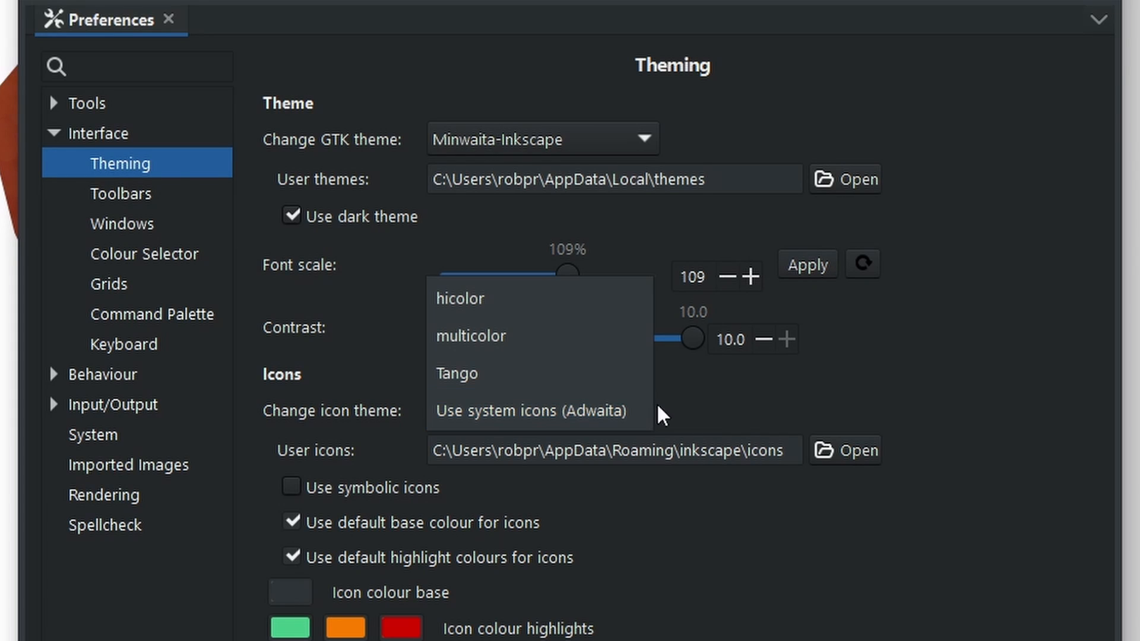
left_click(700, 407)
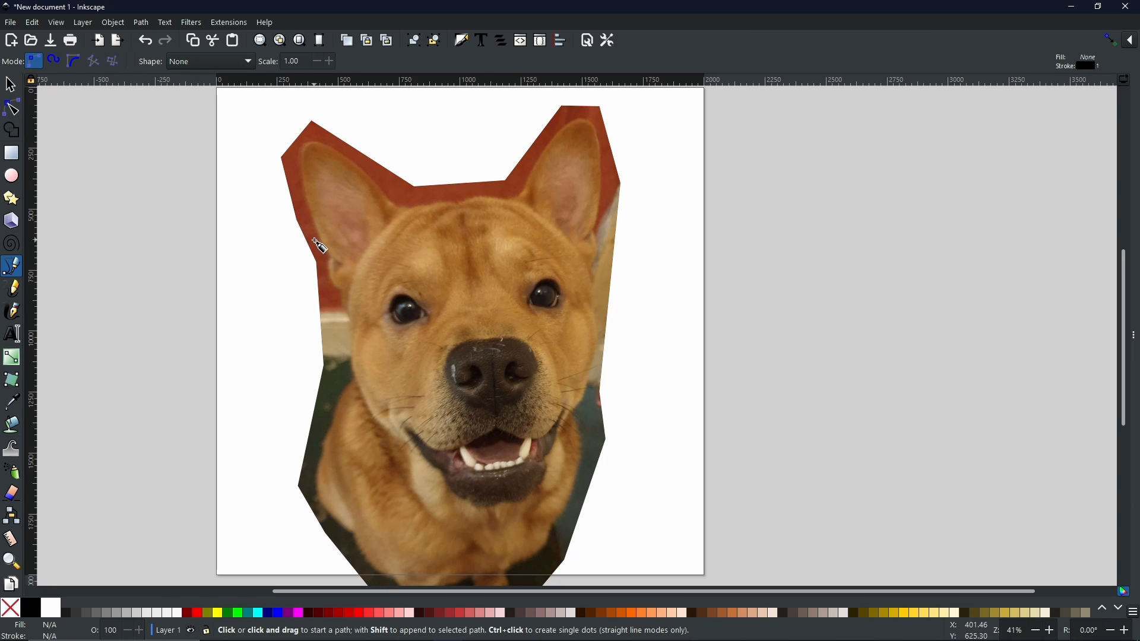
Step: Start the head outline with the Bezier Pen at the base of the left ear, curving down the side of the face
left_click(330, 255)
left_click_drag(342, 291, 369, 343)
key("Return")
left_click(342, 292)
scroll(343, 310, "up", 3)
key("Return")
left_click(355, 315)
key("Return")
left_click(364, 339)
Step: Continue the head outline down along the left cheek to beside the left corner of the mouth
left_click_drag(369, 432, 378, 466)
key("Return")
left_click_drag(468, 440, 366, 165)
left_click(267, 156)
left_click_drag(317, 317, 381, 292)
key("Return")
left_click(317, 318)
key("Return")
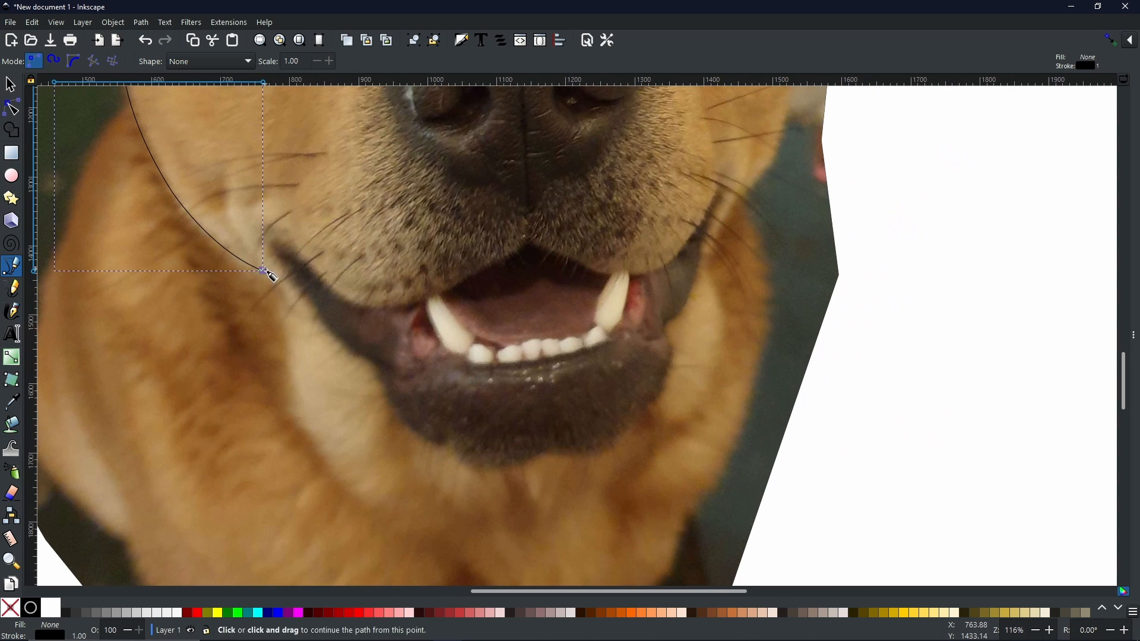
Step: Extend the head outline from the left mouth corner along the lower jaw and around the chin with curved segments
left_click(264, 270)
left_click_drag(341, 350, 391, 400)
key("Return")
left_click(341, 350)
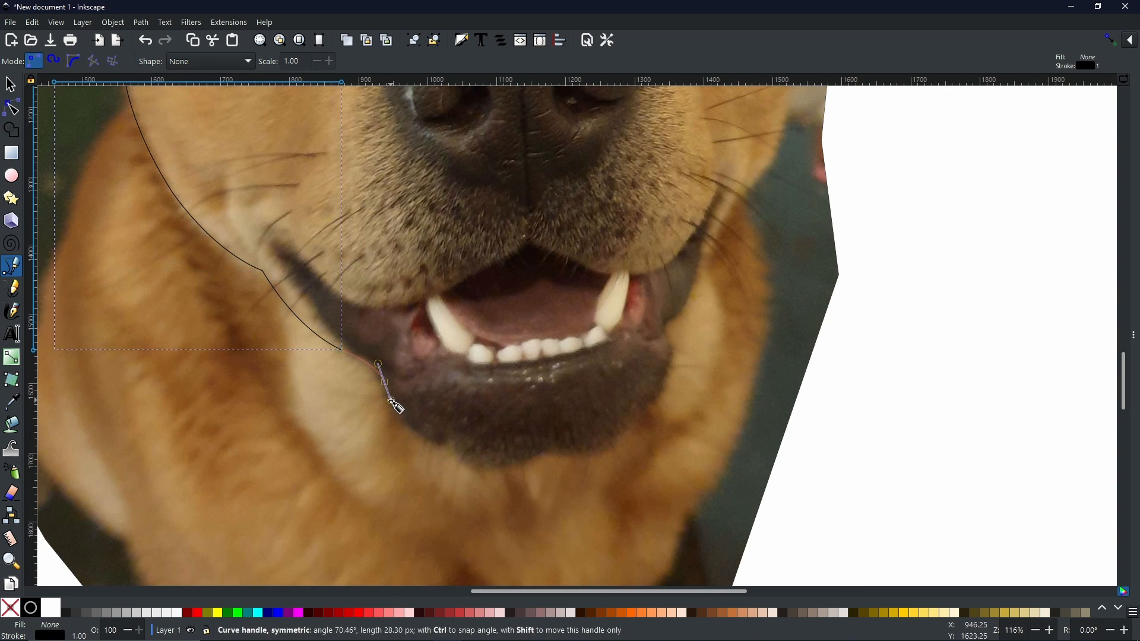
key("Return")
left_click_drag(451, 449, 698, 315)
left_click(451, 450)
key("Return")
left_click(545, 454)
key("Return")
left_click(639, 420)
key("Return")
Step: Extend the head outline from the right side of the chin up the right cheek to just above the right eye
left_click(674, 350)
left_click(718, 230)
left_click_drag(743, 191, 468, 462)
key("Return")
left_click(483, 475)
left_click_drag(525, 382, 526, 318)
key("Return")
left_click(525, 383)
mouse_move(535, 186)
left_mouse_down()
mouse_move(469, 124)
mouse_move(489, 108)
left_mouse_up()
left_click_drag(533, 144, 528, 331)
key("Return")
left_click(529, 373)
left_click_drag(537, 265, 519, 214)
key("Return")
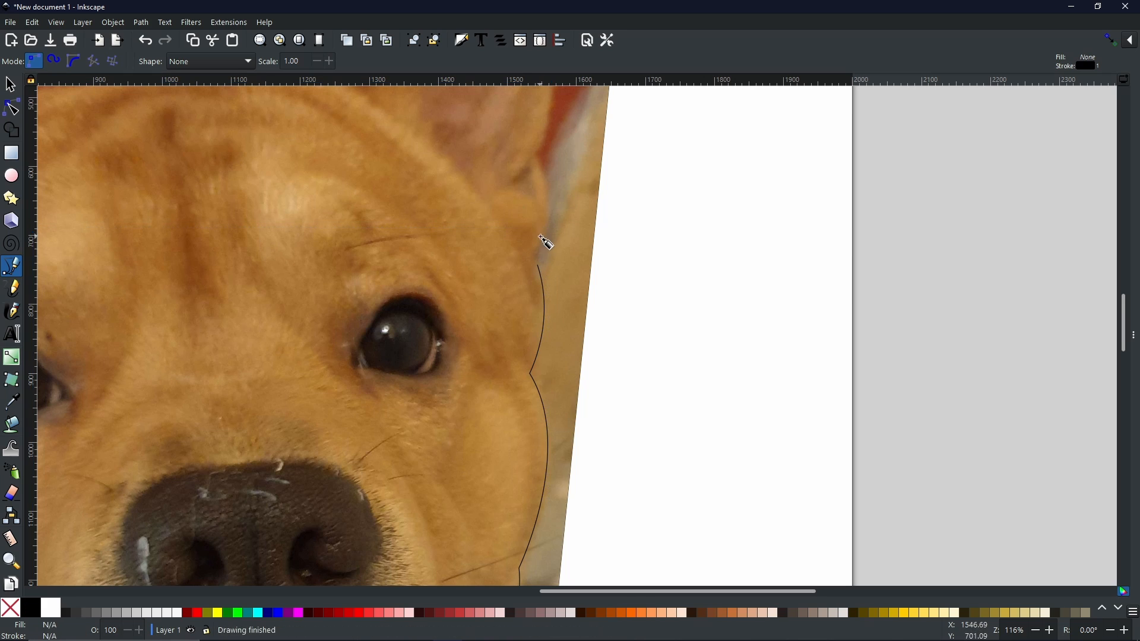
Step: Resume the open head path above the right eye and curve it up to the outer base of the right ear
left_click(11, 84)
left_click(544, 291)
left_click(12, 289)
left_click(12, 266)
left_click(538, 265)
key("Return")
mouse_move(537, 159)
left_mouse_down()
mouse_move(511, 126)
mouse_move(543, 505)
left_mouse_up()
left_click(541, 507)
left_click_drag(555, 430, 544, 349)
key("Return")
key("ctrl+z")
left_click(541, 507)
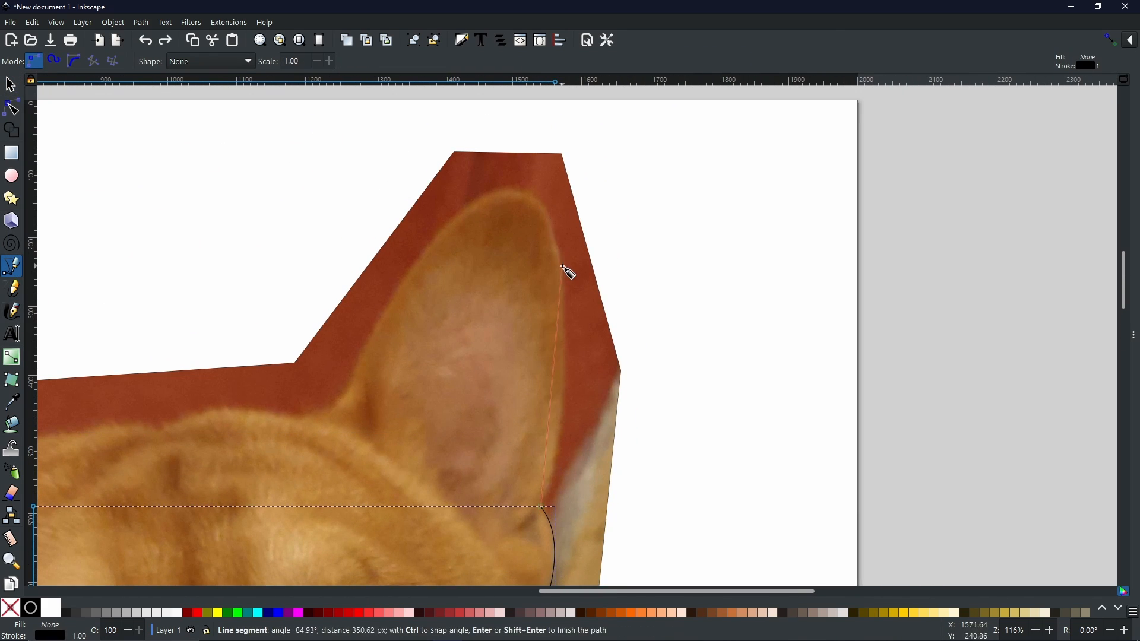
Step: Trace the head outline around the tip of the right ear and down to the ear's inner base
left_click_drag(564, 271, 544, 112)
left_click(441, 230)
left_click_drag(349, 389, 286, 440)
key("Return")
left_click(348, 389)
key("Return")
left_click_drag(310, 419, 686, 347)
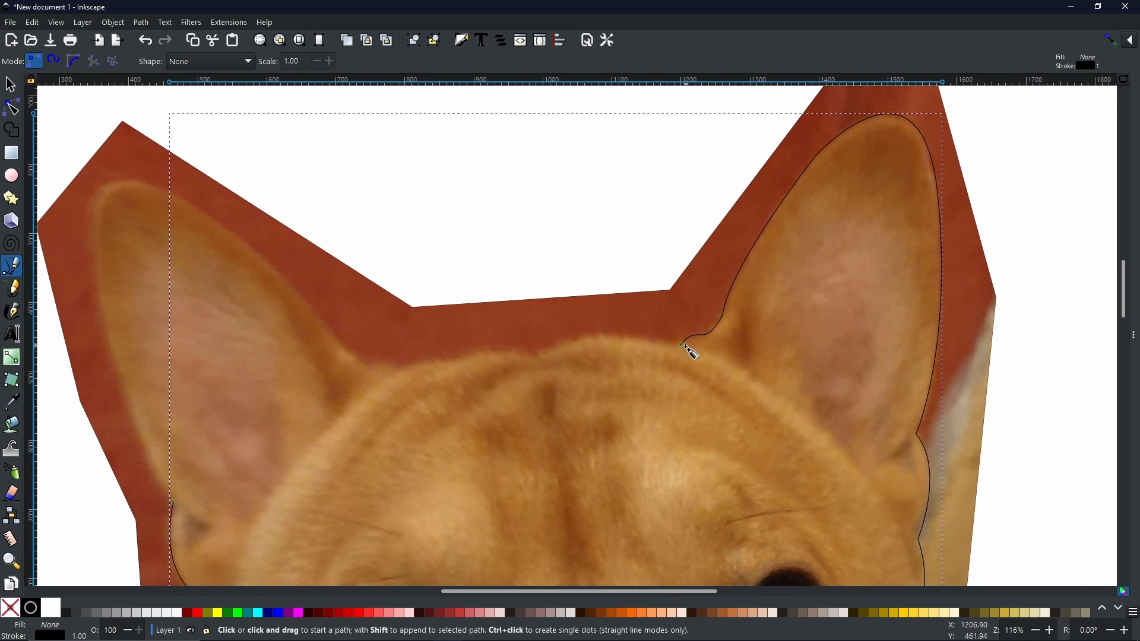
Step: Trace the head outline across the top of the head to the inner base of the left ear
left_click(683, 345)
left_click_drag(540, 354, 516, 351)
key("Return")
left_click(540, 355)
left_click_drag(404, 370, 354, 386)
left_click(368, 365)
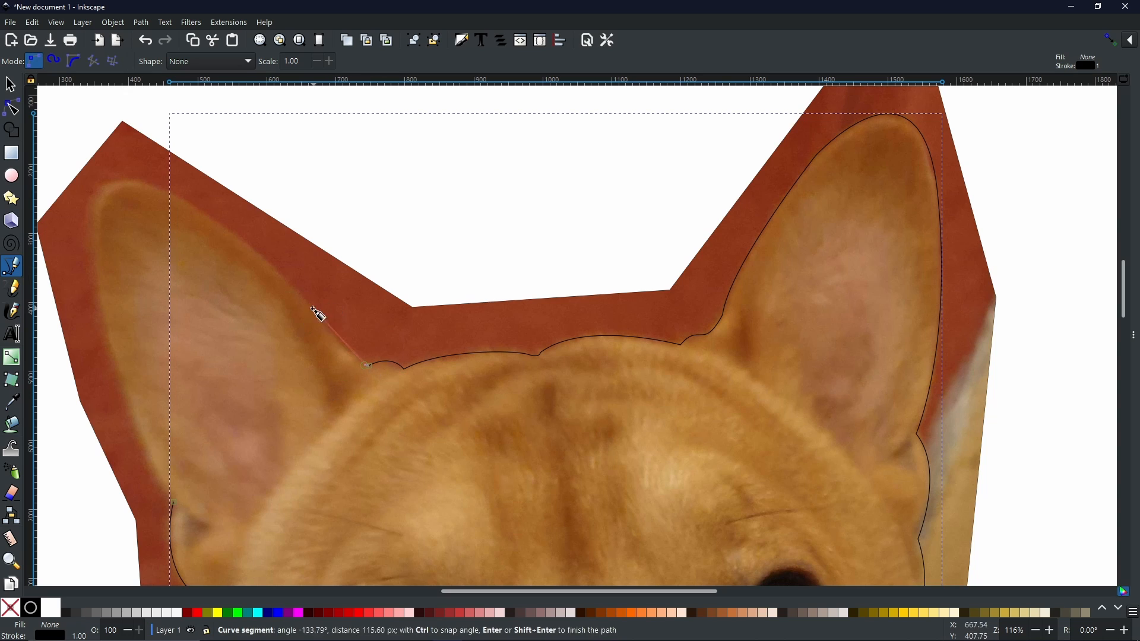
Step: Trace around the left ear and close the head path at its starting node
left_click_drag(175, 195, 106, 228)
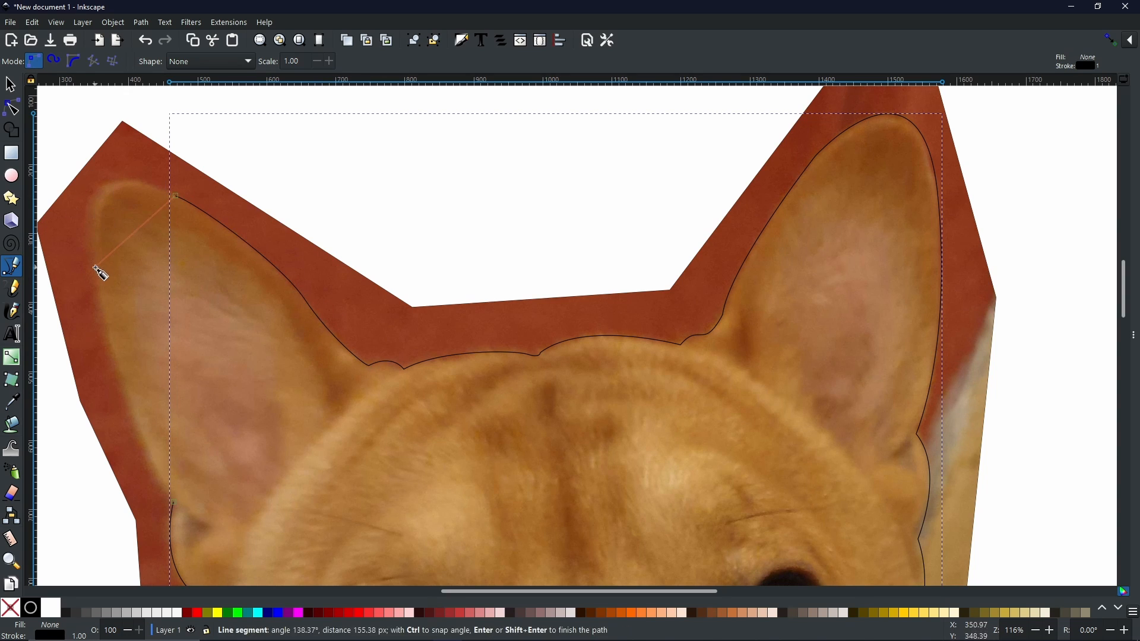
left_click_drag(96, 268, 123, 401)
left_click_drag(174, 503, 209, 543)
Step: Fill the head shape with the averaged fur colour #ad7233 sampled from the forehead with the colour picker
scroll(475, 487, "down", 3)
left_click_drag(457, 475, 302, 273)
left_click_drag(425, 433, 442, 442)
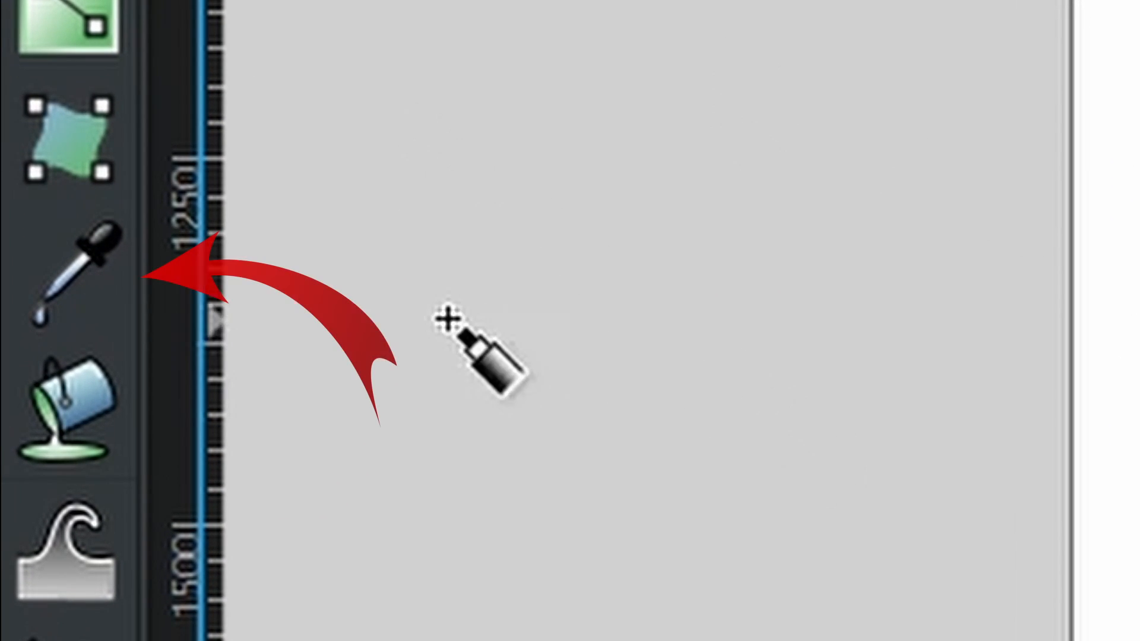
left_click(100, 261)
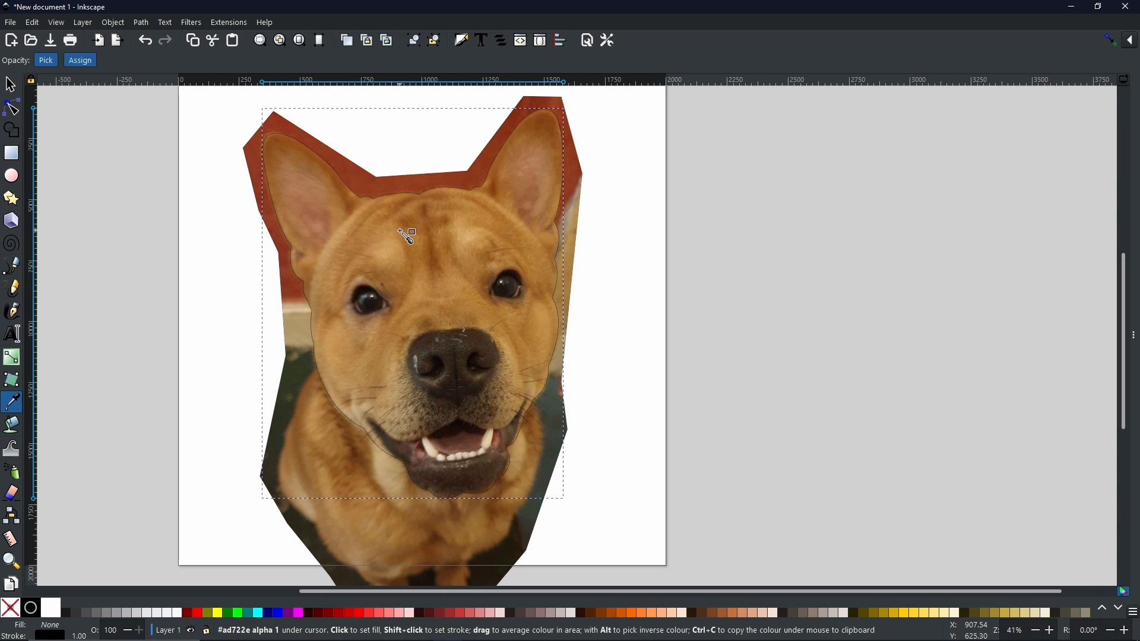
left_click_drag(398, 230, 431, 252)
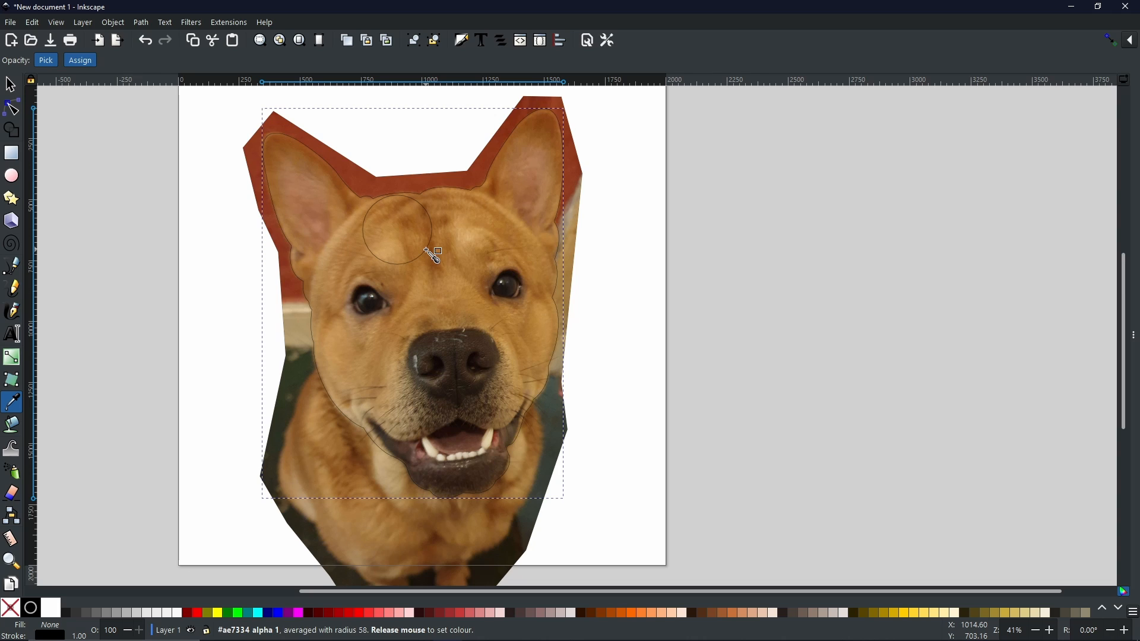
left_click_drag(431, 252, 433, 252)
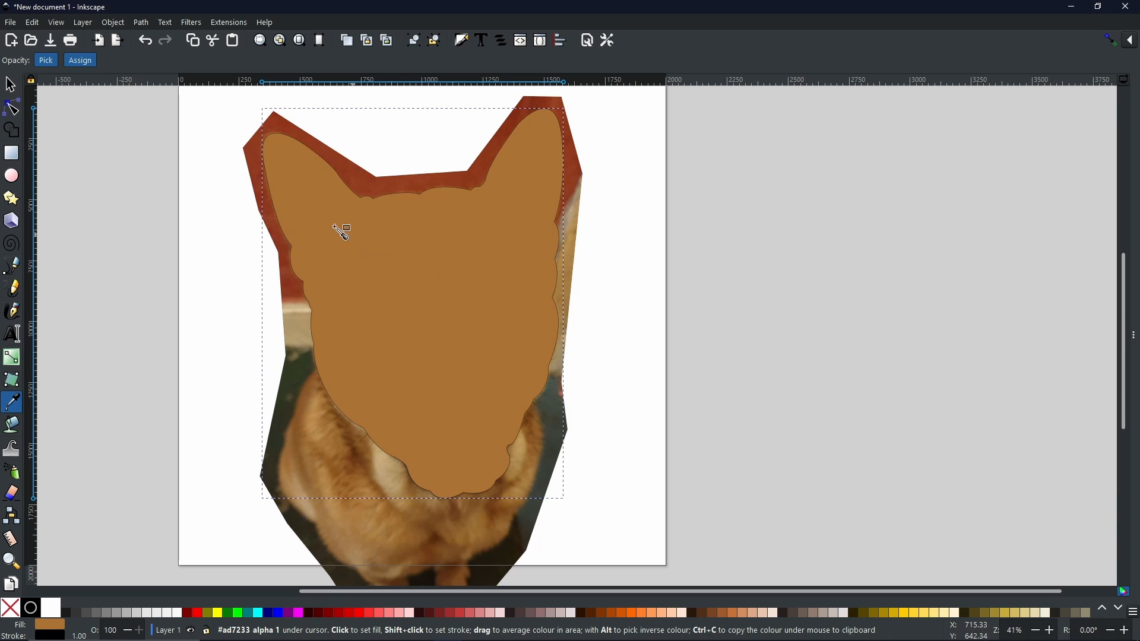
Step: Lighten the head shape's fill to #c8a57d (H 32, S 38, V 78) and remove its stroke
left_click(1133, 357)
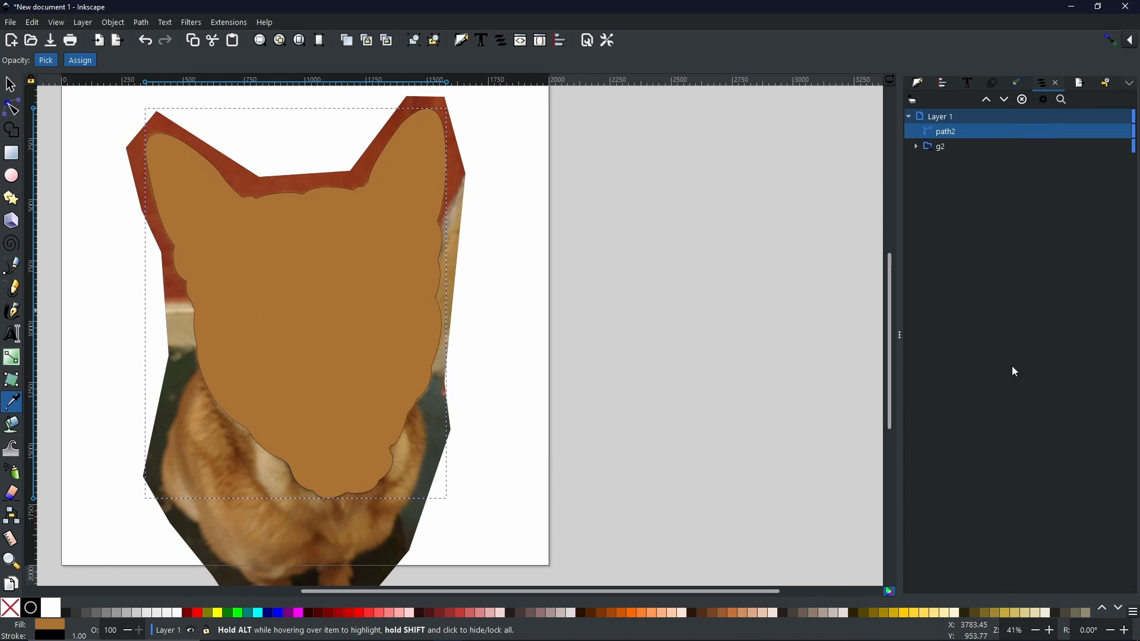
left_click(920, 86)
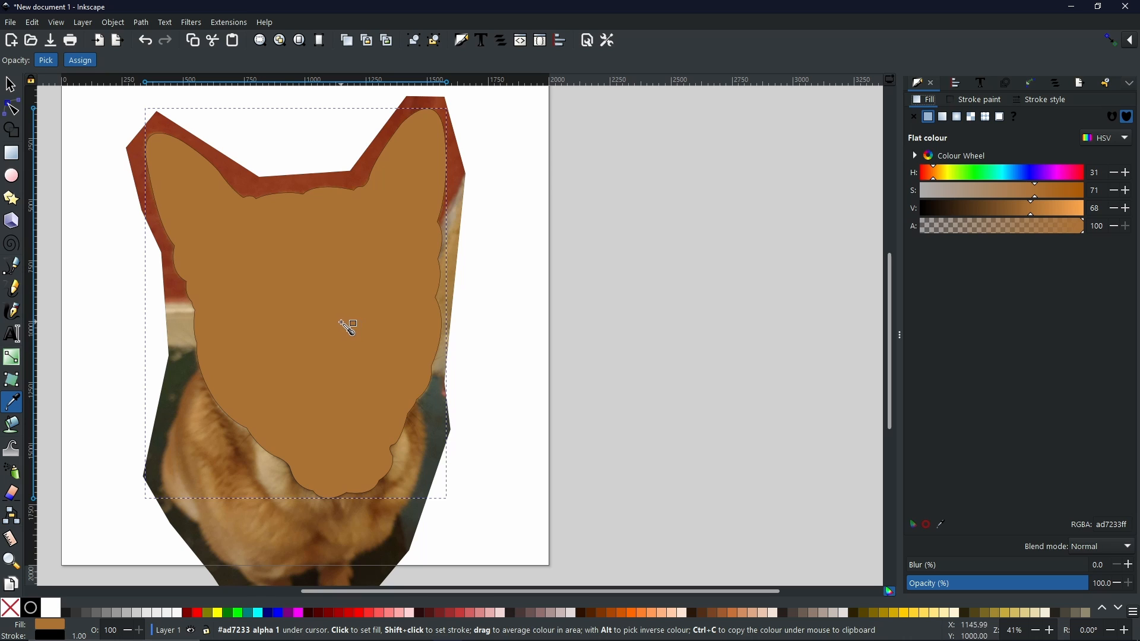
left_click_drag(1037, 210, 986, 191)
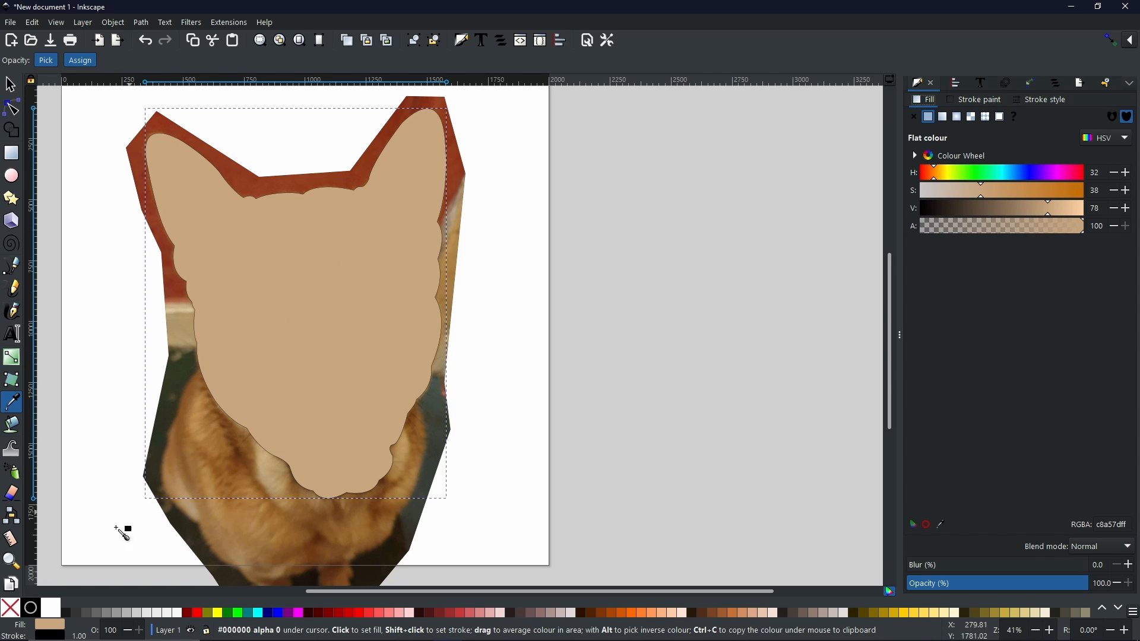
left_click(14, 613, "shift")
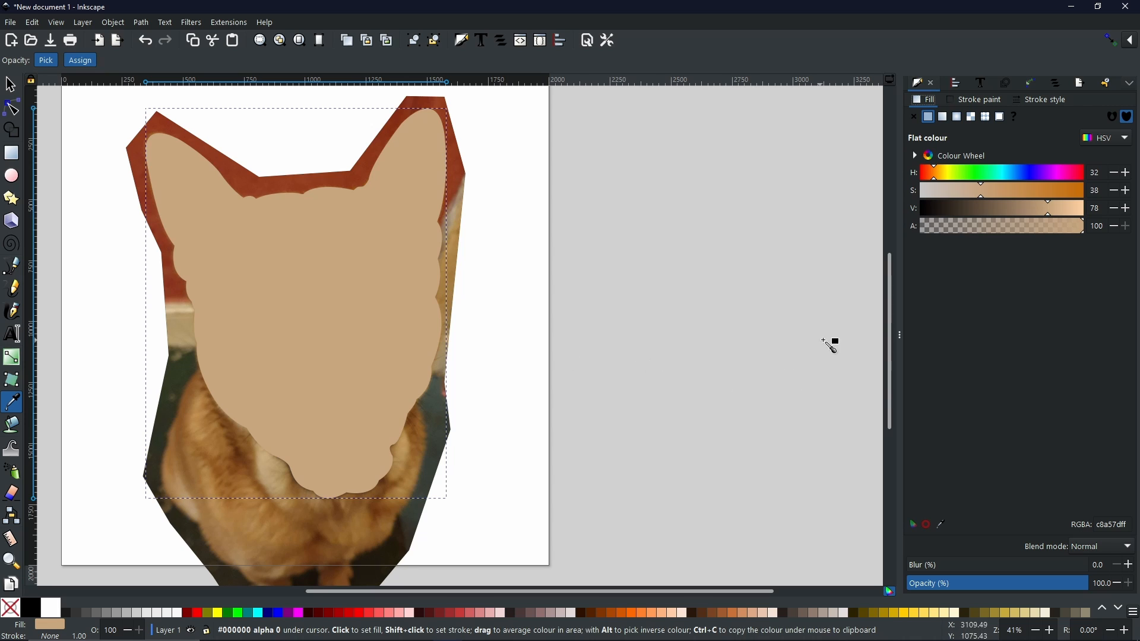
Step: Reduce the head shape's opacity to about 52% so the photo underneath shows through
left_click(1011, 587)
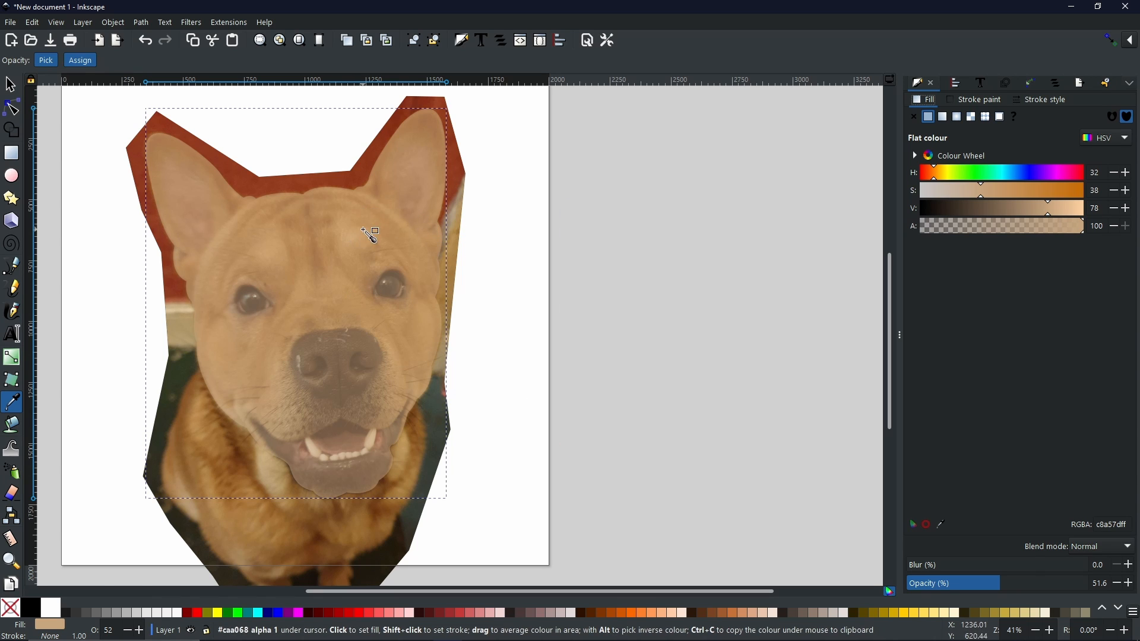
scroll(308, 265, "up", 2)
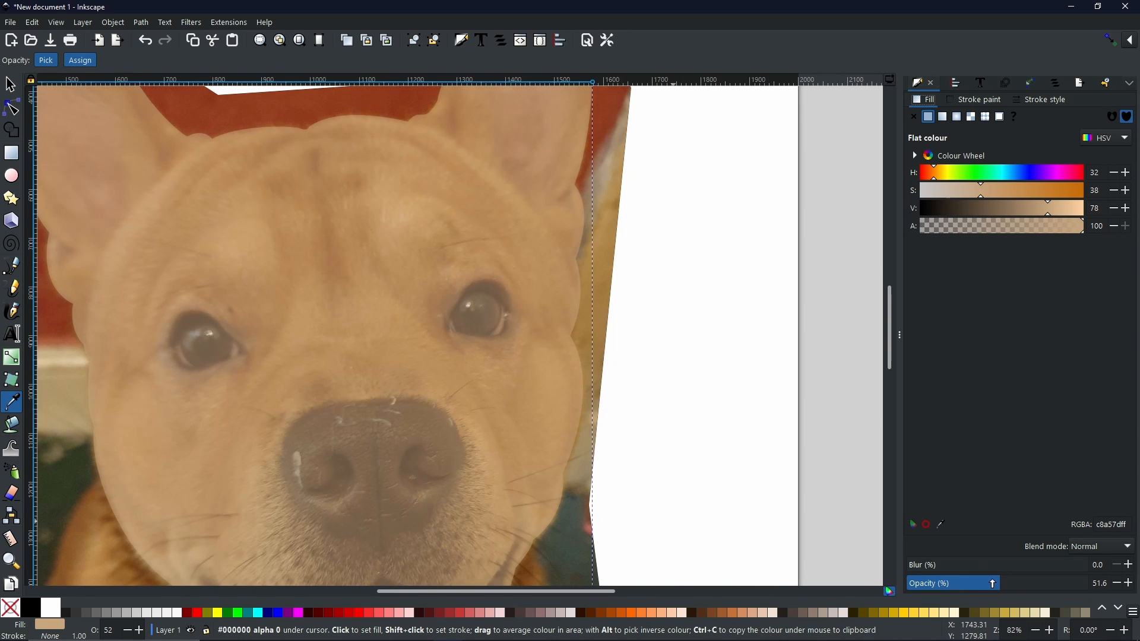
left_click_drag(993, 583, 935, 592)
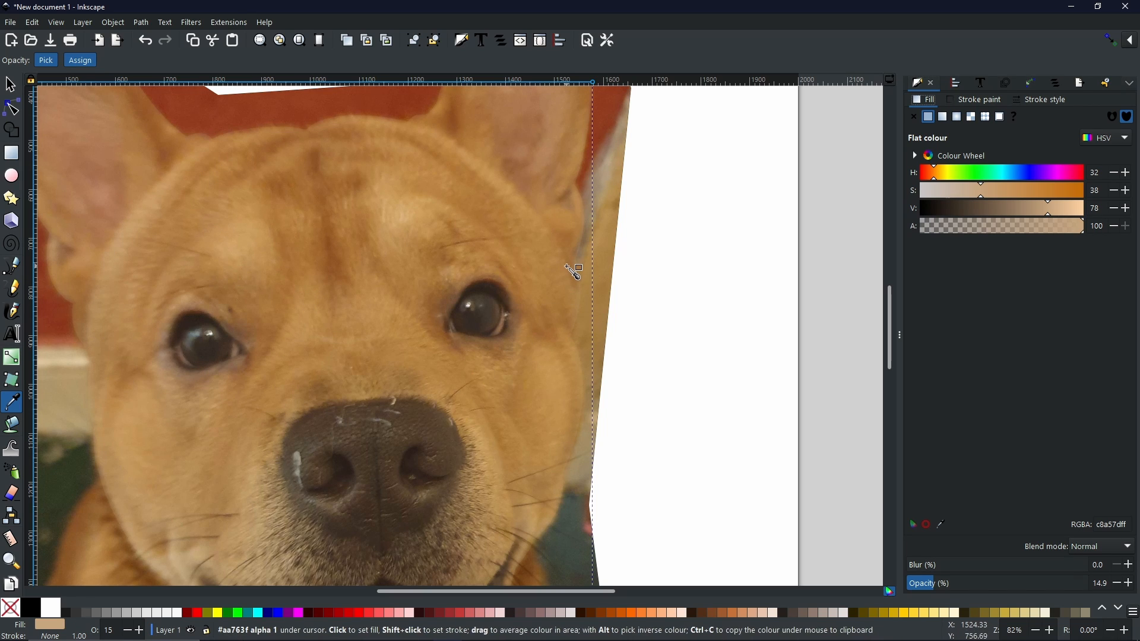
mouse_move(993, 585)
left_mouse_down()
mouse_move(1011, 586)
mouse_move(997, 591)
left_mouse_up()
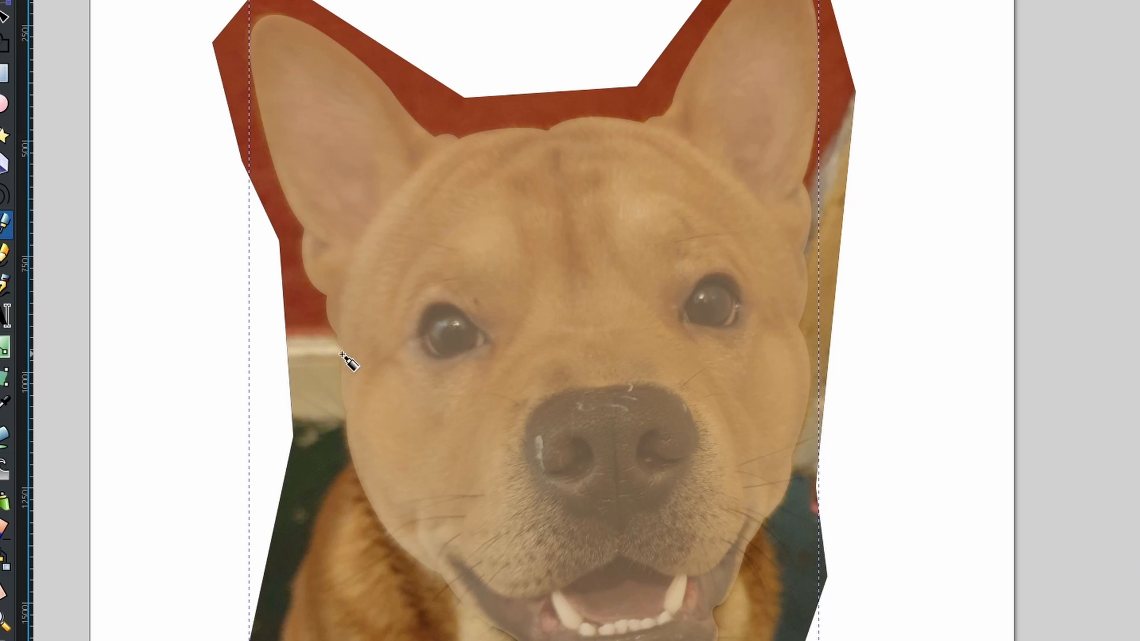
Step: Draw a closed path around the left ear, following the curve of the head on the inside and extending loosely beyond the ear outside
left_click(263, 365)
left_click_drag(274, 286, 293, 249)
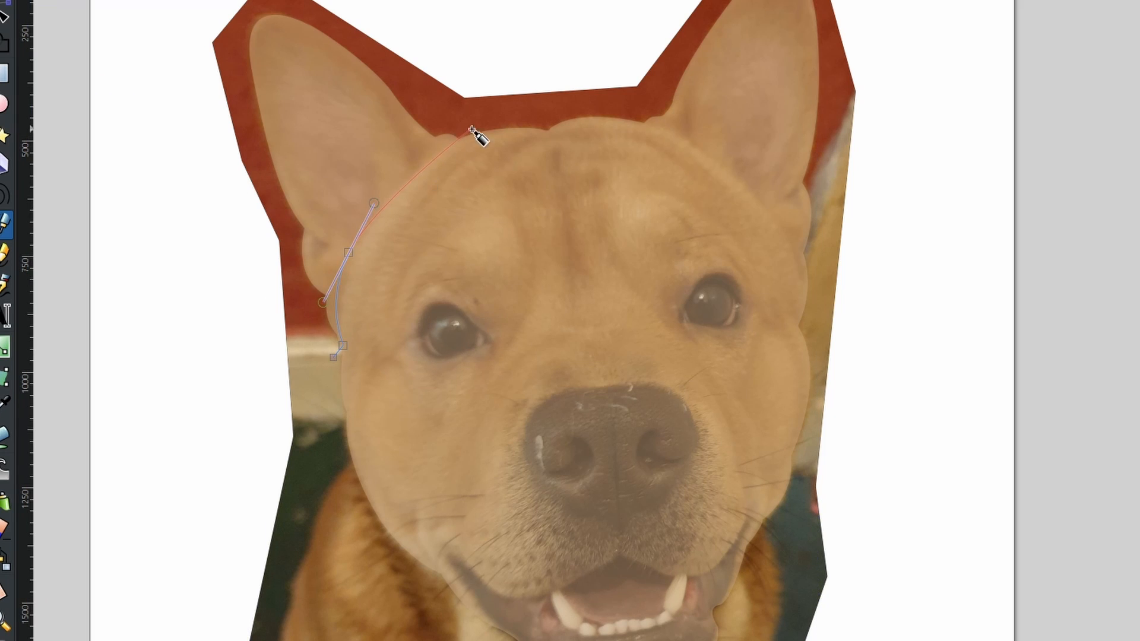
left_click_drag(472, 129, 526, 92)
left_click(342, 0)
left_click(209, 12)
left_click(230, 161)
left_click(245, 314)
left_click(307, 354)
left_click(333, 358)
Step: Draw a closed path around the right ear, following the head's curve inside and extending loosely beyond the ear outside
left_click(634, 118)
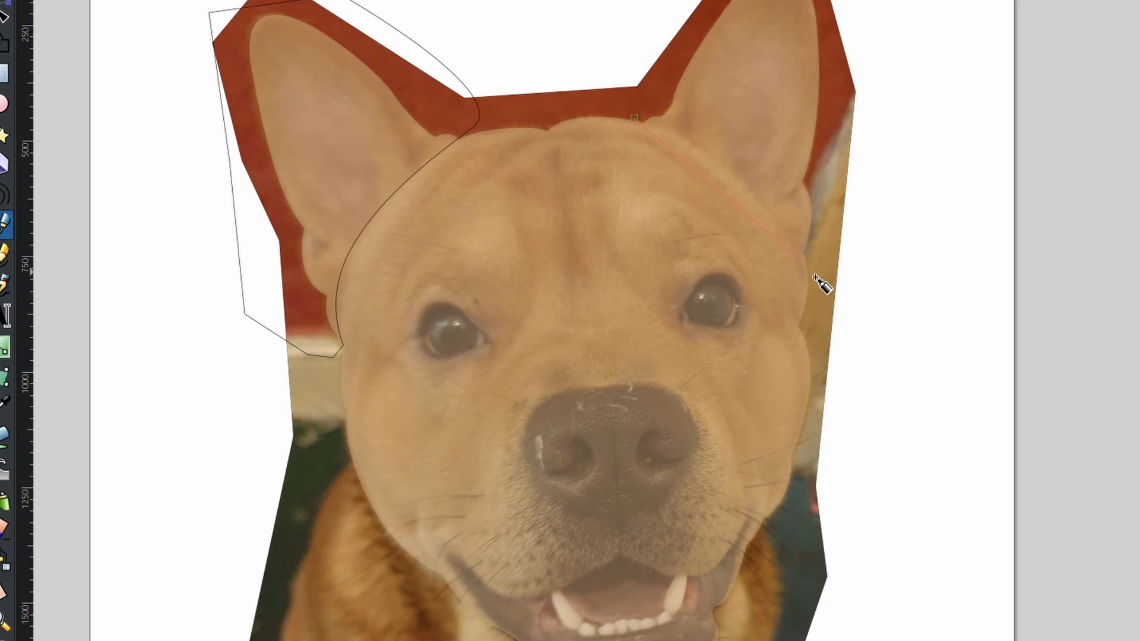
left_click_drag(816, 277, 863, 393)
left_click(866, 24)
scroll(866, 23, "up", 2)
left_click(811, 21)
left_click(722, 2)
left_click(615, 122)
left_click(624, 193)
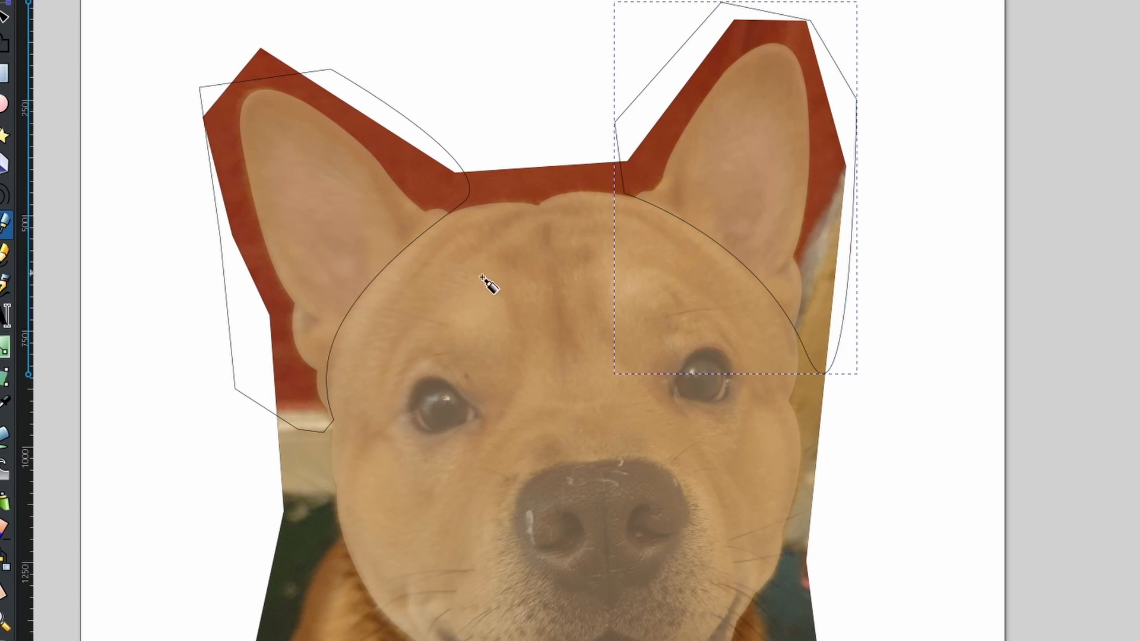
Step: Start a face shading path at the top of the forehead, curving past the left eye and down the left cheek
left_click(524, 209)
left_click(444, 229)
left_click_drag(357, 349, 367, 408)
left_click(392, 324)
left_click_drag(360, 418, 352, 427)
left_click_drag(340, 487, 343, 505)
left_click_drag(375, 579, 423, 616)
left_click(410, 628)
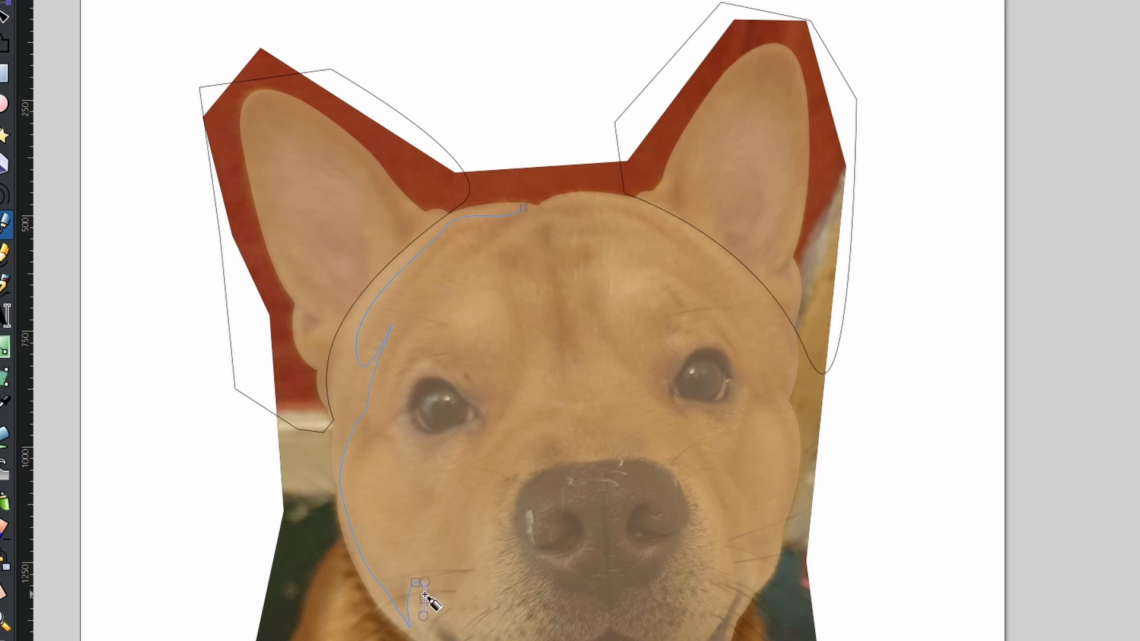
Step: Continue the shading path over the top of the nose and up the right cheek, closing it at the forehead
left_click(501, 510)
left_click_drag(544, 486, 569, 488)
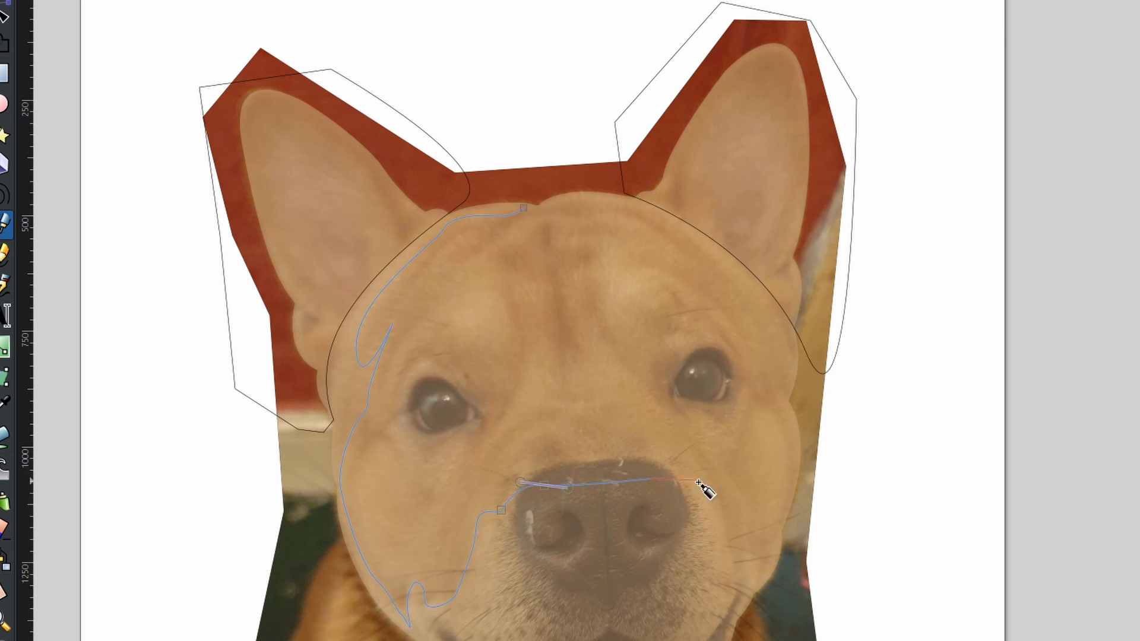
left_click_drag(716, 525, 723, 596)
left_click(731, 604)
left_click_drag(740, 547, 772, 528)
left_click_drag(794, 463, 779, 323)
left_click_drag(695, 233, 525, 224)
left_click(525, 207)
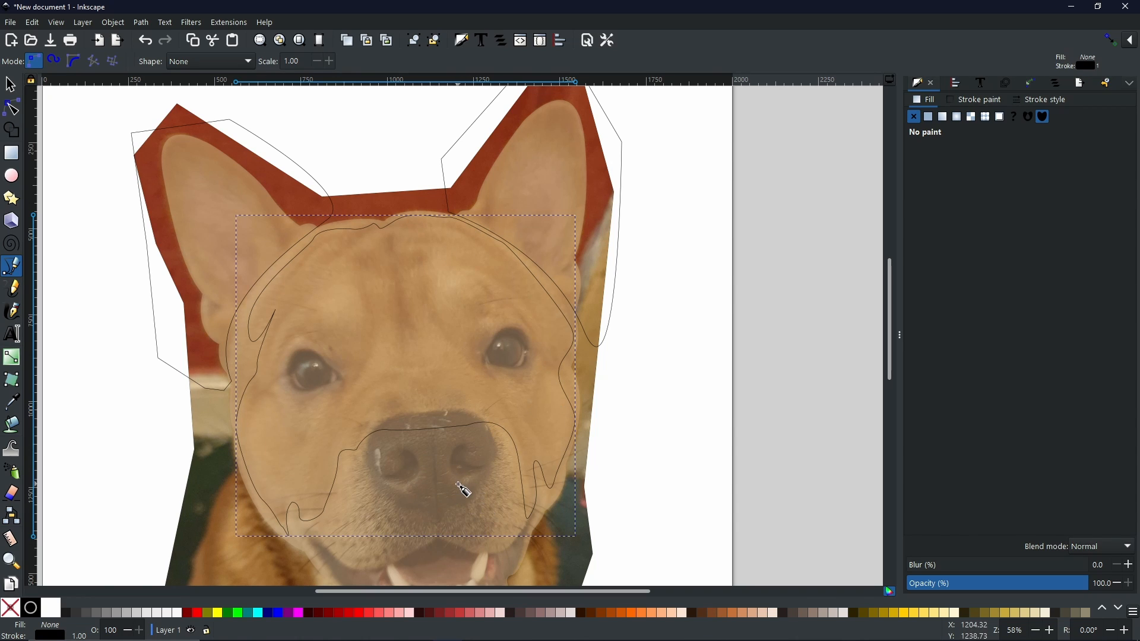
scroll(440, 389, "down", 3)
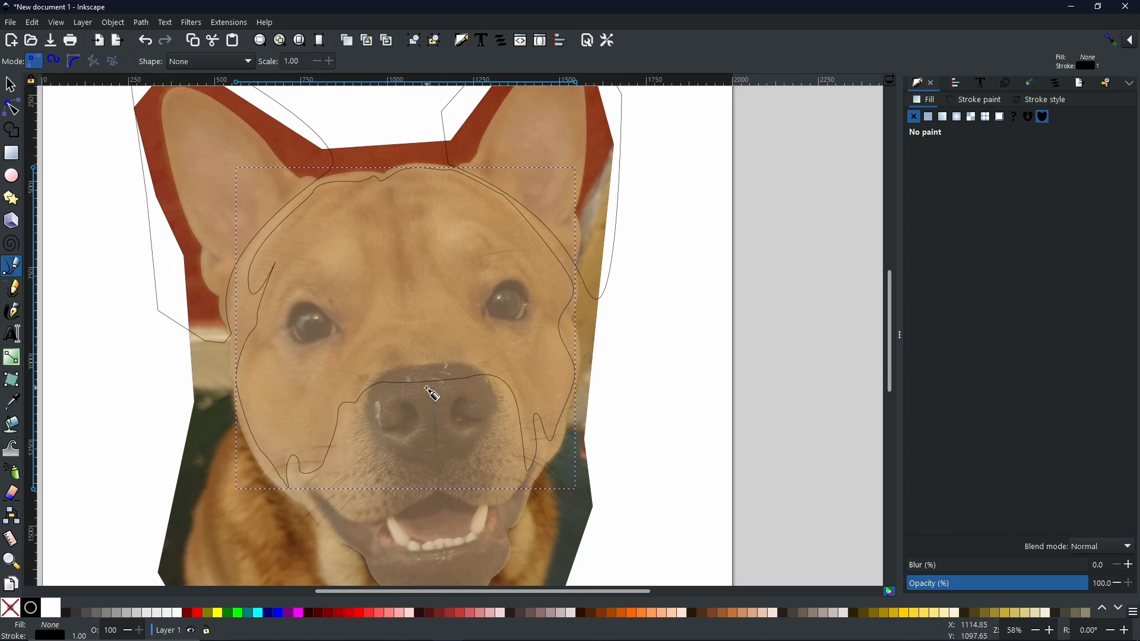
Step: Select the base head shape, open the object list and hide that shape to reveal the photo beneath it
scroll(443, 333, "down", 2)
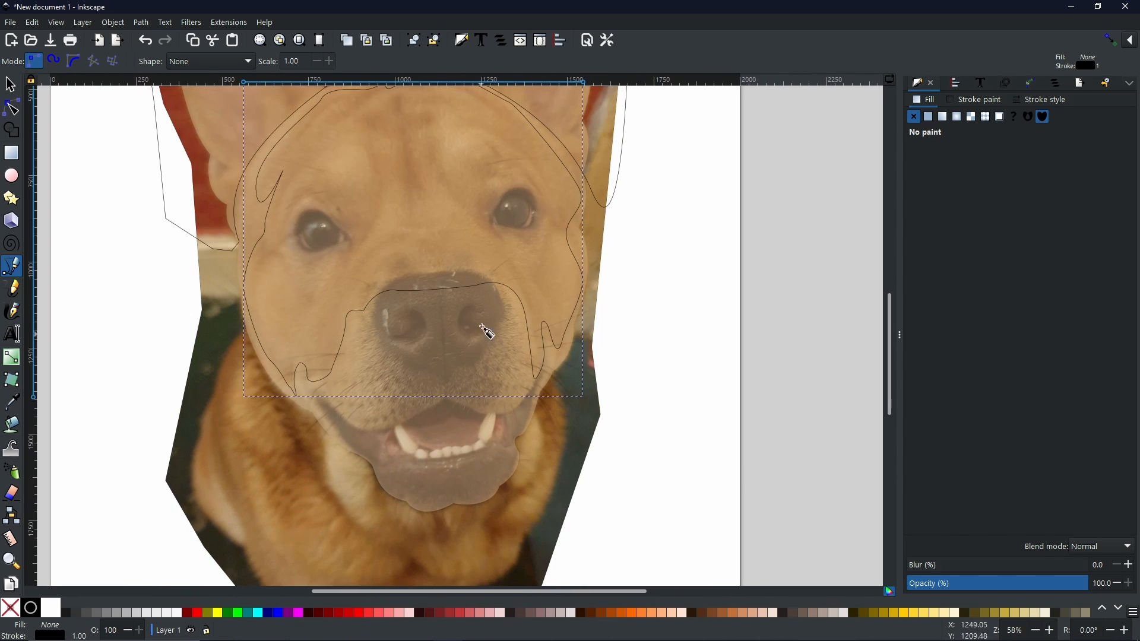
left_click_drag(460, 304, 494, 400)
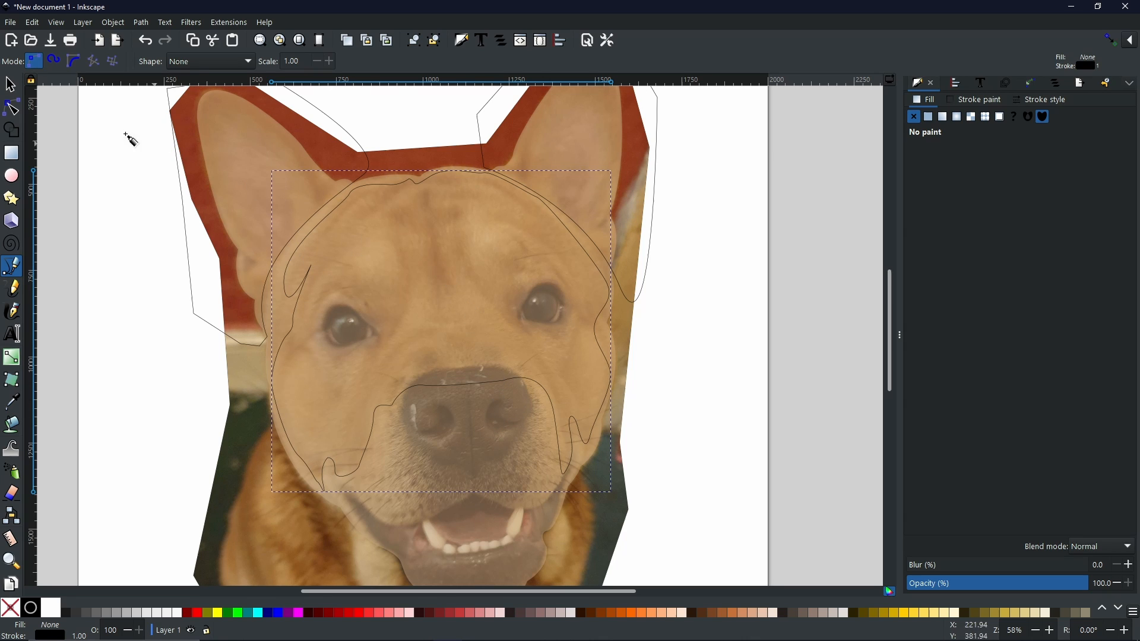
left_click(10, 84)
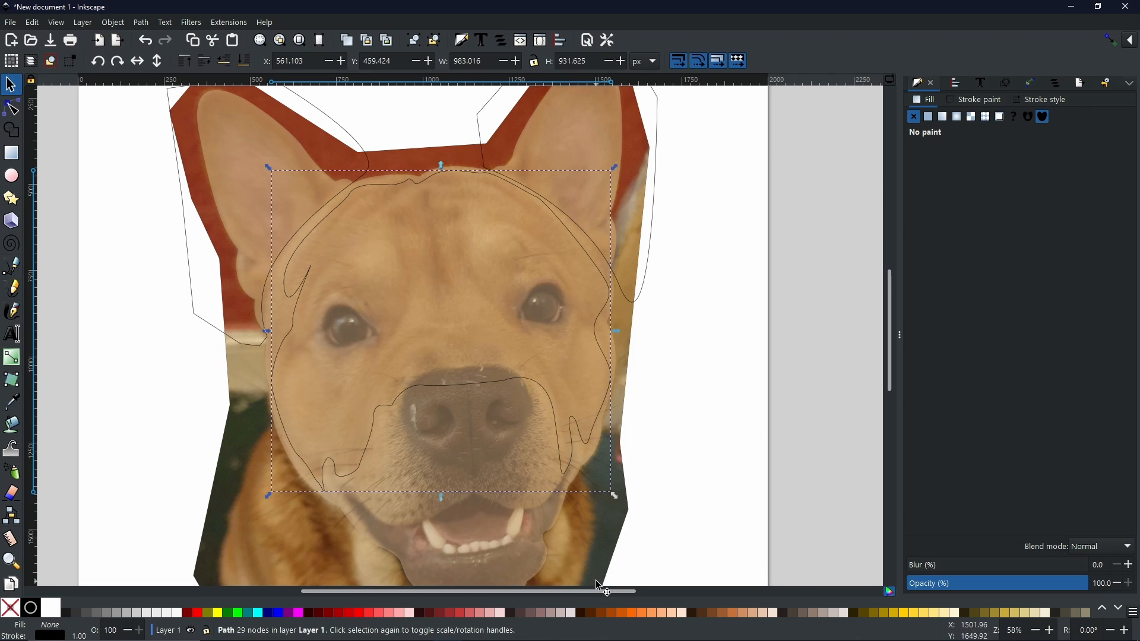
left_click(501, 525)
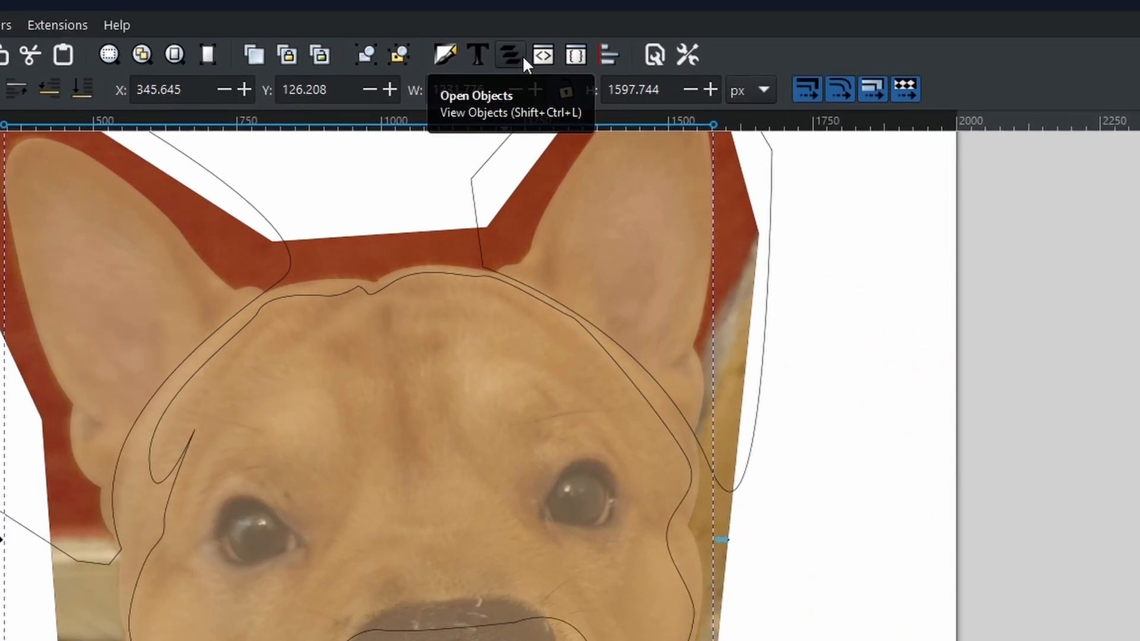
left_click(609, 151)
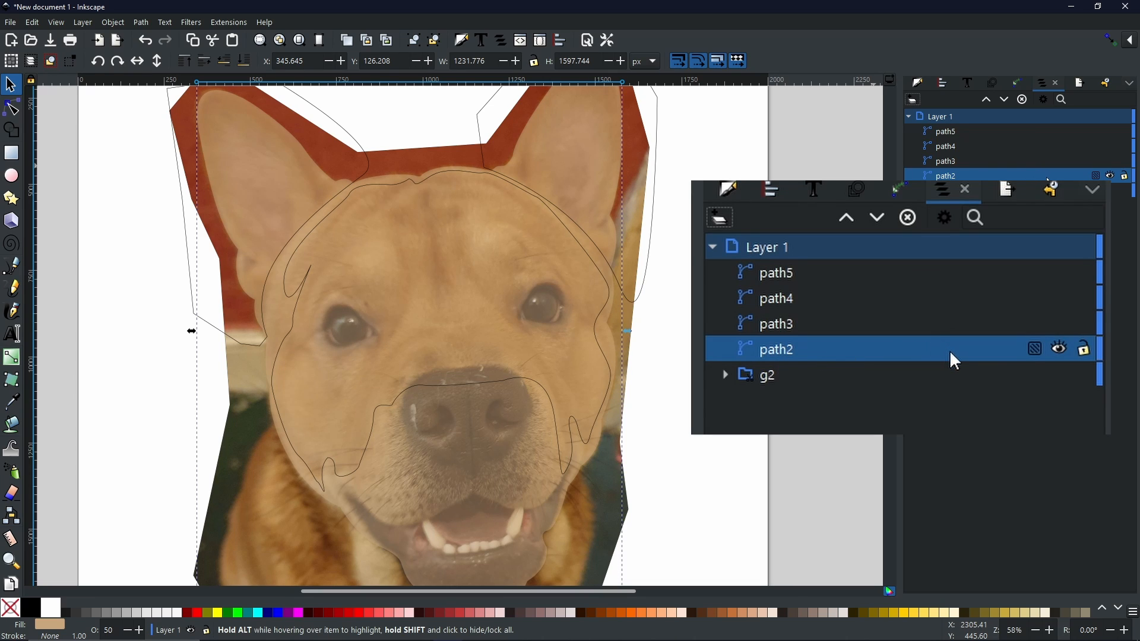
left_click(1060, 348)
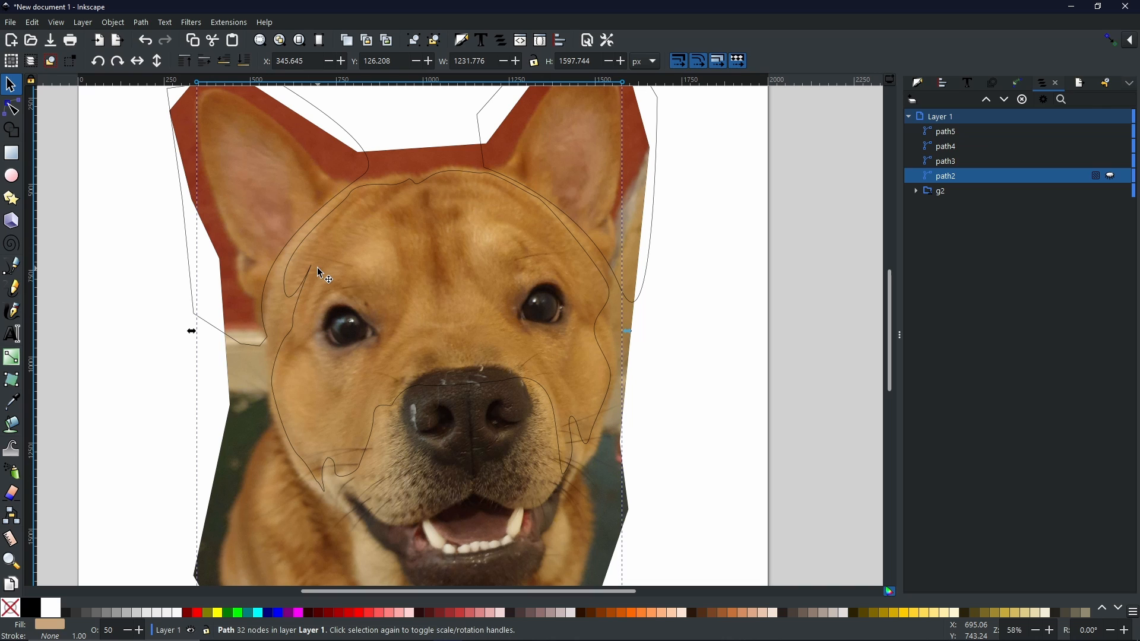
Step: Draw a demonstration rectangle about 991 × 693 px beside the page, with an ellipse about 625 × 382 px inside it
scroll(318, 267, "right", 10)
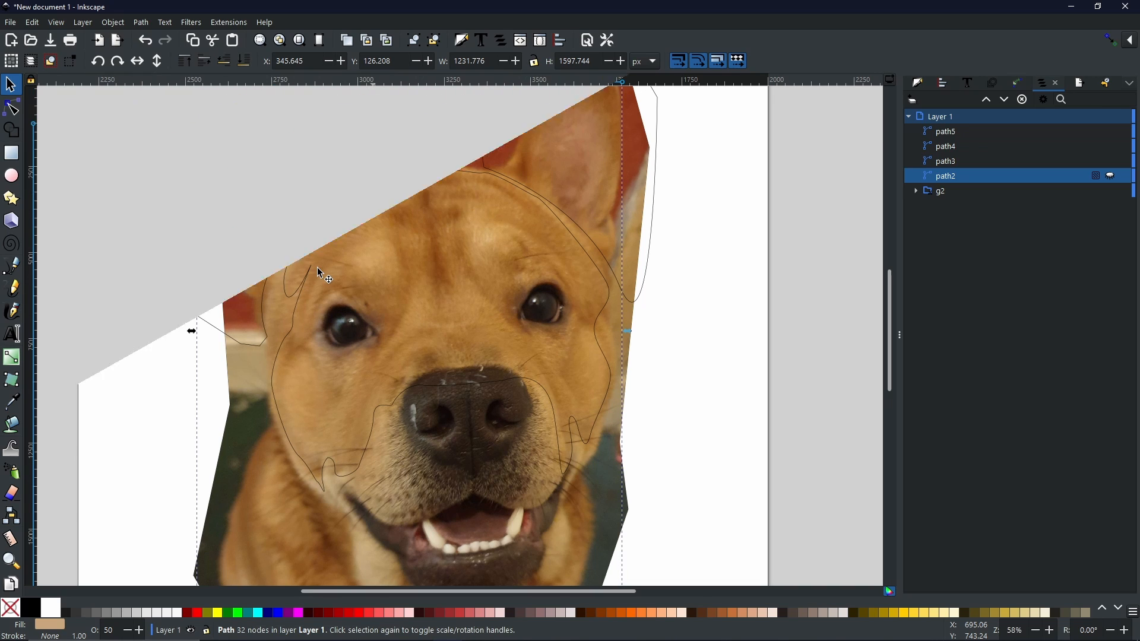
left_click(12, 153)
left_click_drag(310, 221, 657, 463)
key("e")
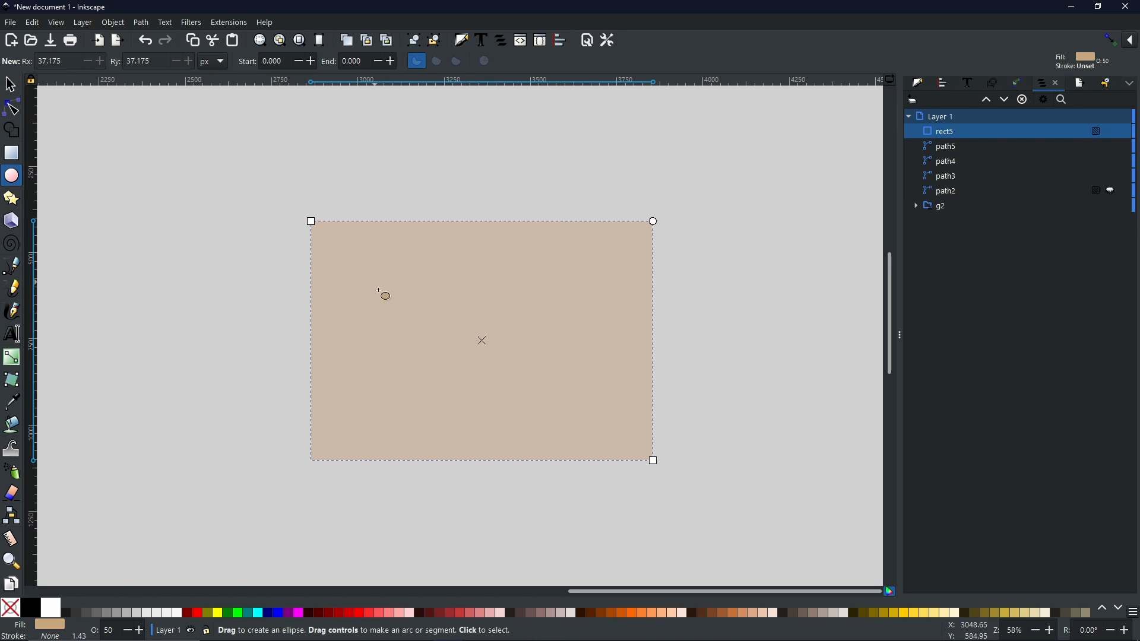
left_click_drag(375, 283, 592, 416)
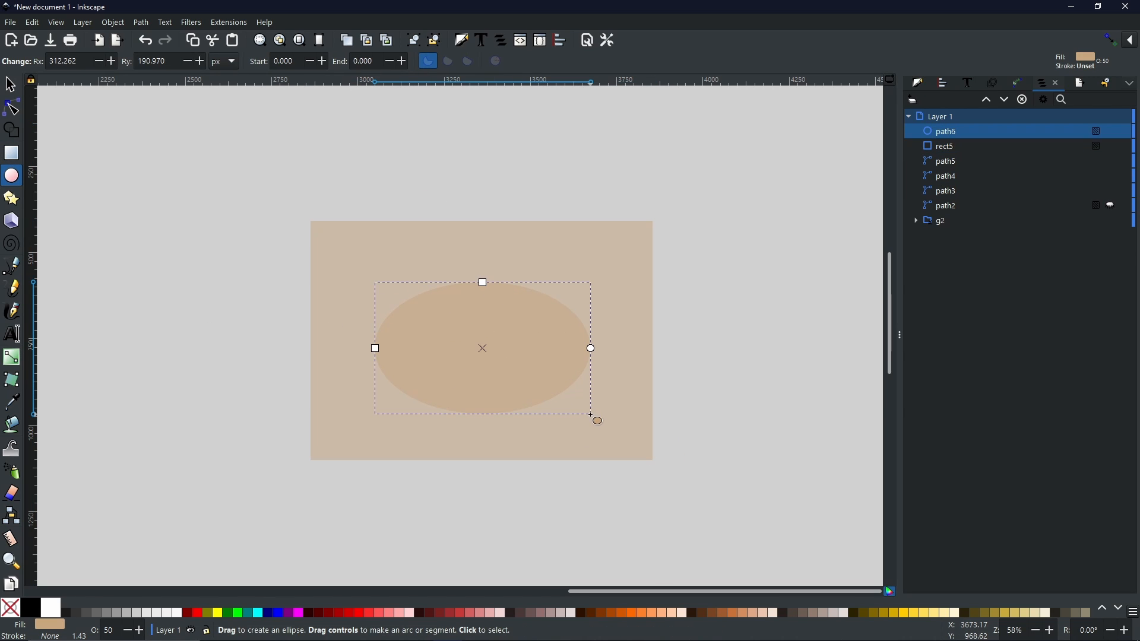
Step: Select both the ellipse and the rectangle and subtract the ellipse from the rectangle with the Difference operation
key("s")
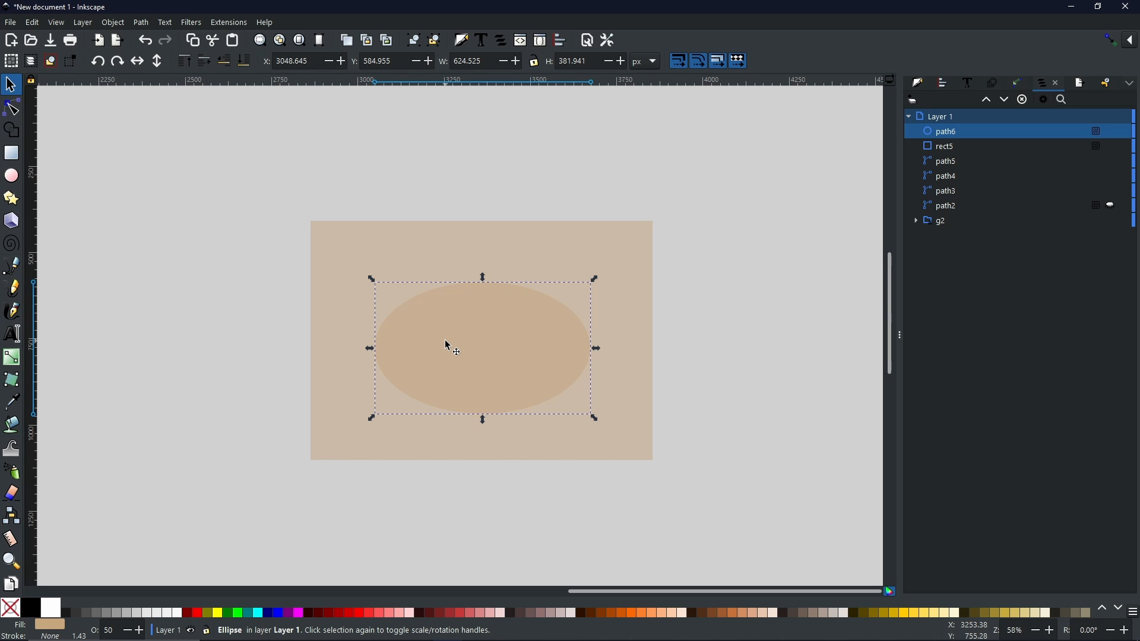
key("shift")
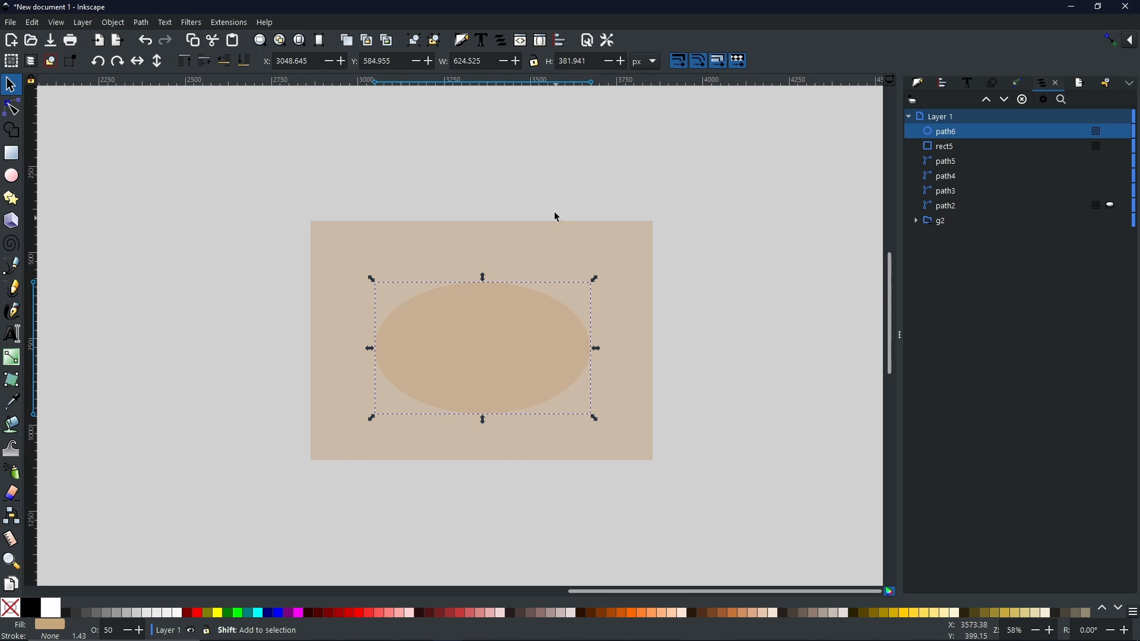
left_click(539, 255, "shift")
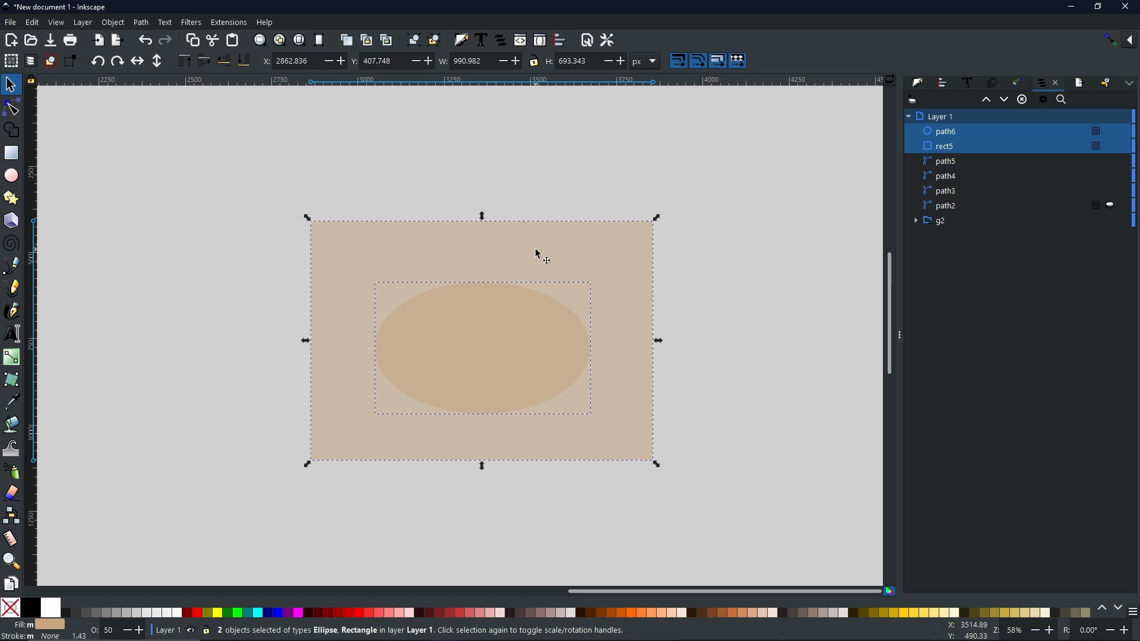
left_click(141, 26)
left_click(153, 107)
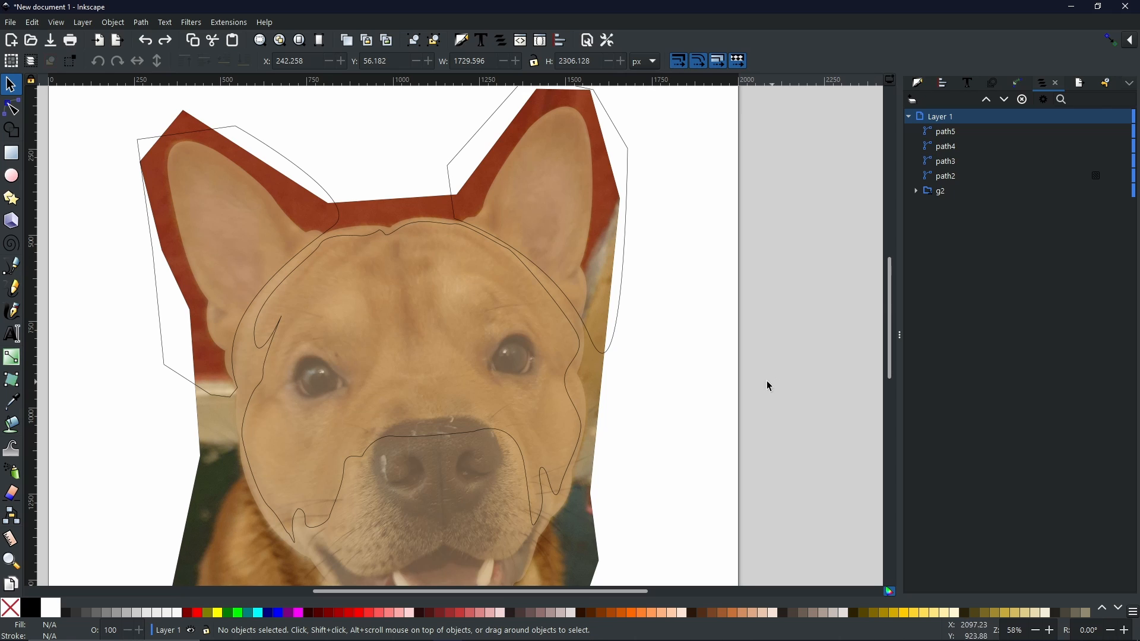
Step: Lock the dog photo group against accidental selection and movement
left_click(679, 386)
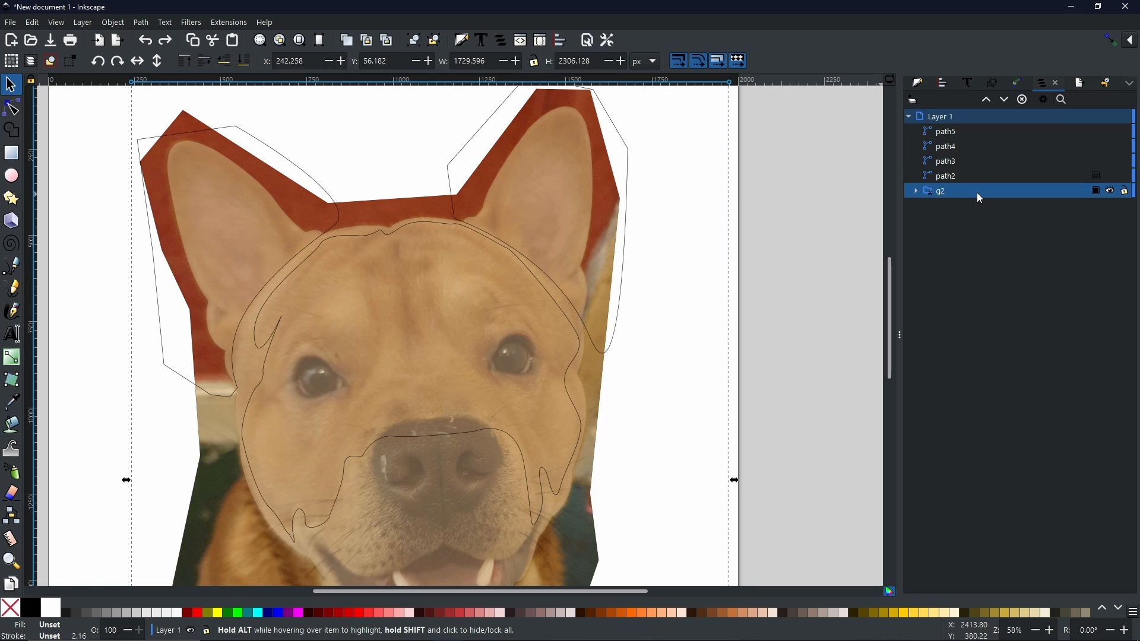
left_click(1126, 191)
left_click(609, 385)
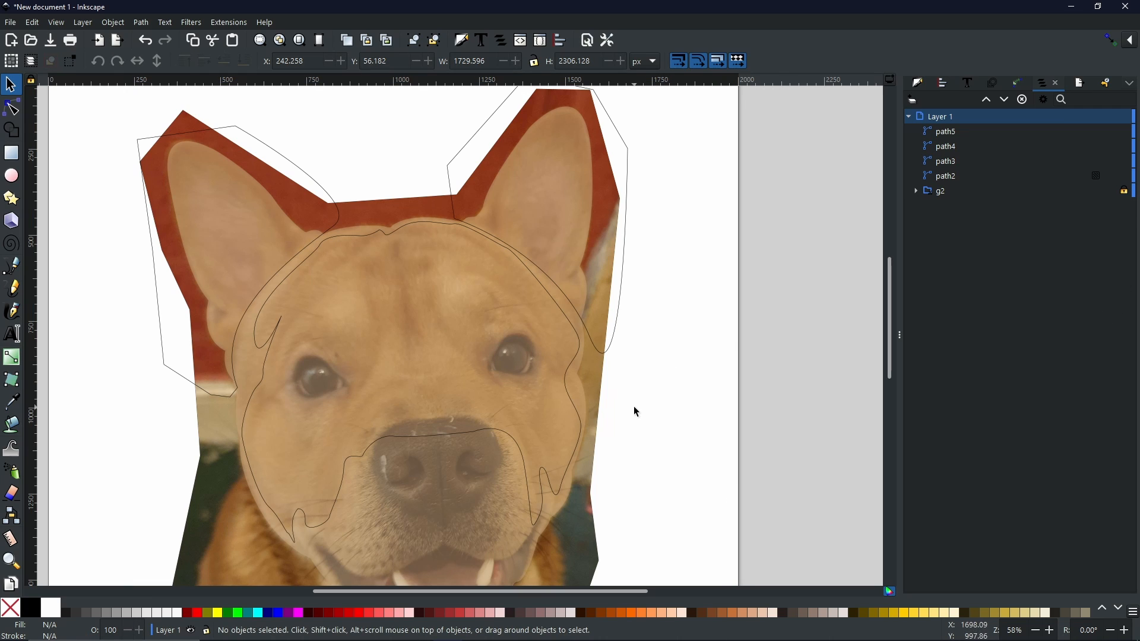
left_click_drag(633, 406, 665, 424)
Step: Duplicate the base head shape three times in place to provide copies for trimming the ear and face paths
left_click(445, 502)
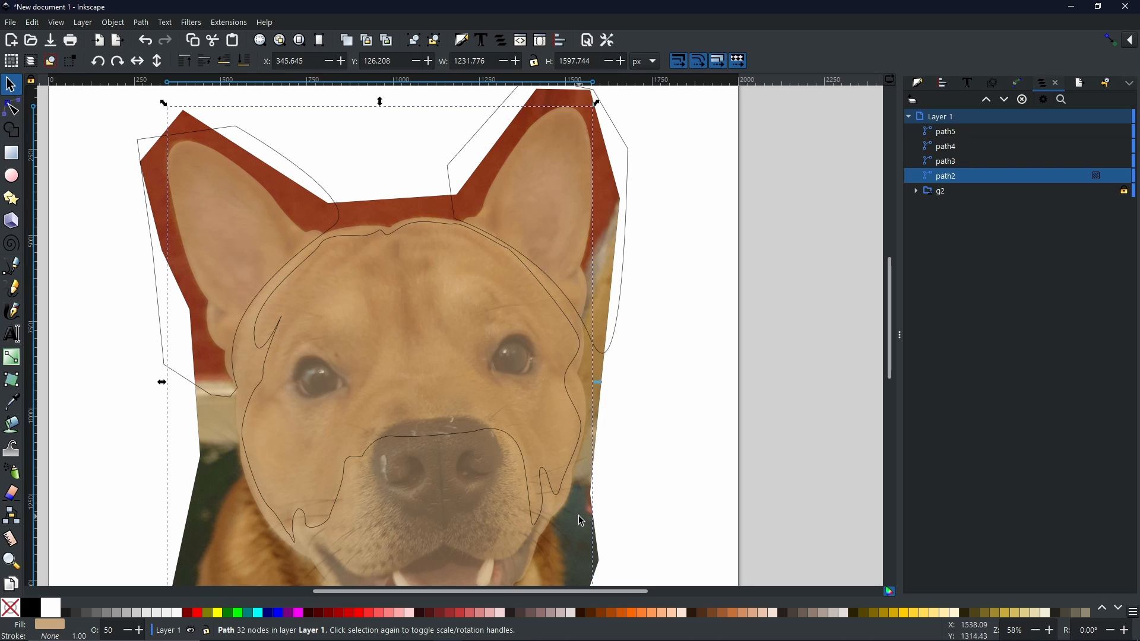
right_click(438, 492)
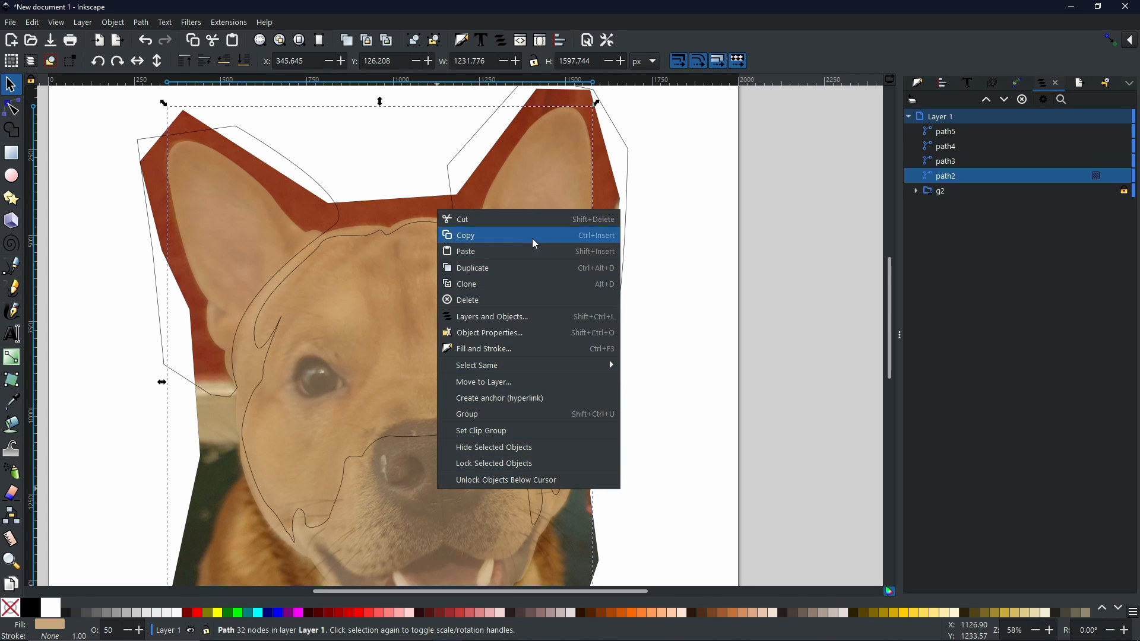
left_click(501, 268)
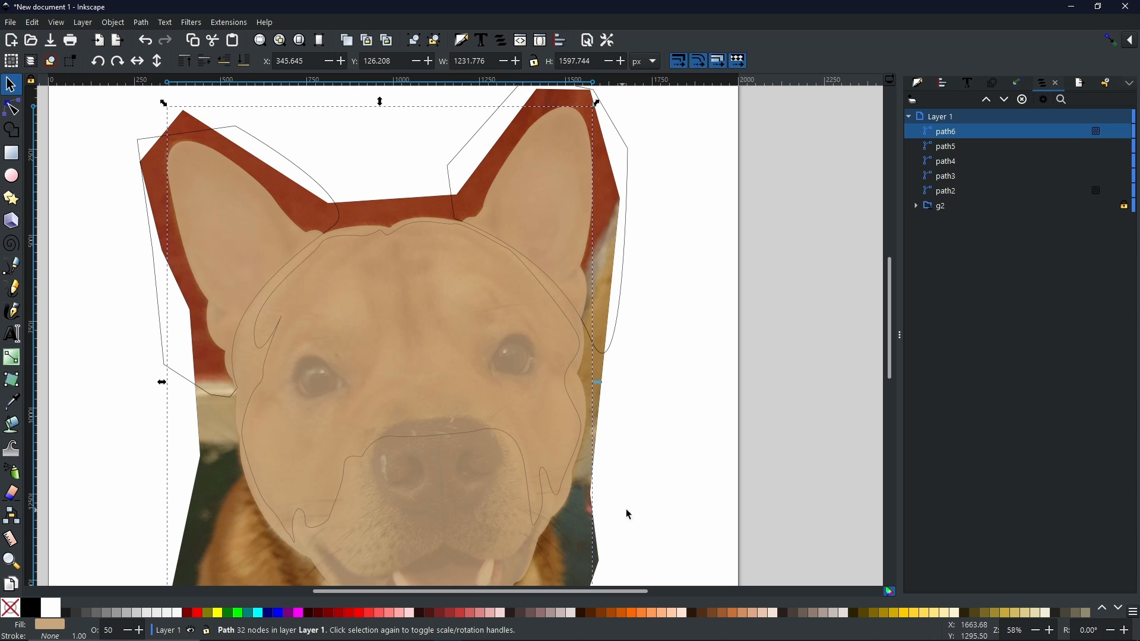
right_click(468, 510)
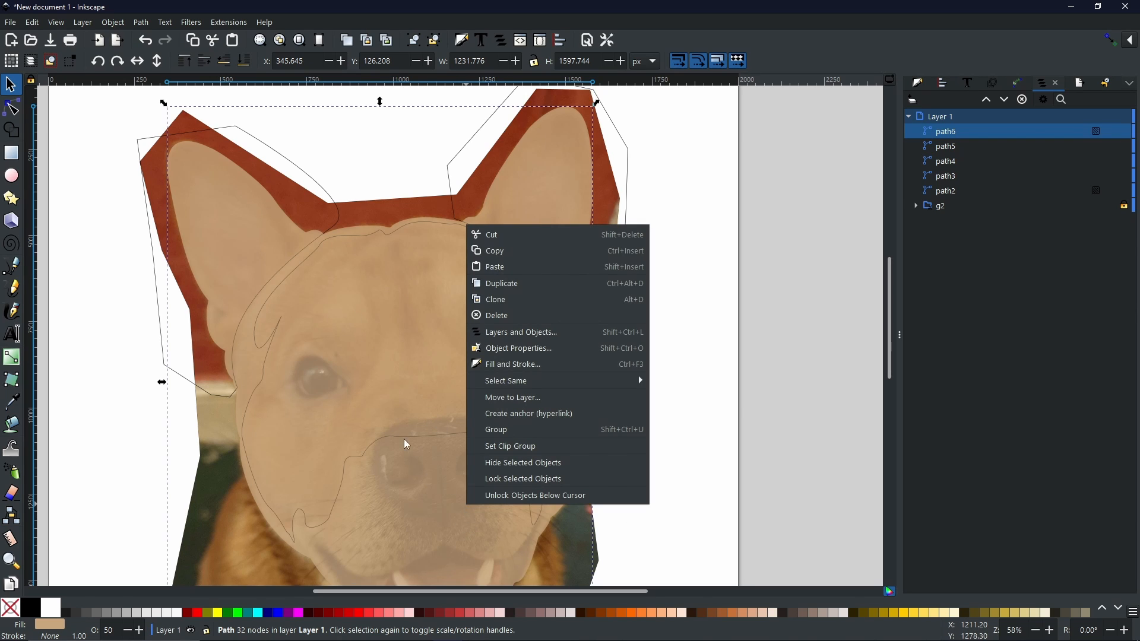
left_click(509, 284)
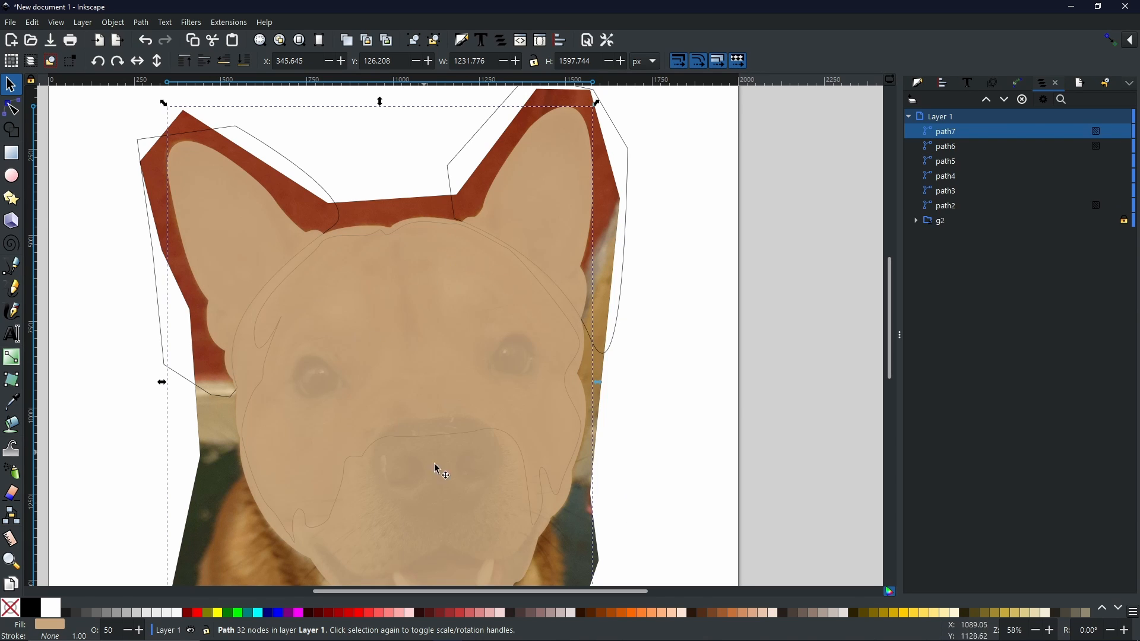
right_click(456, 495)
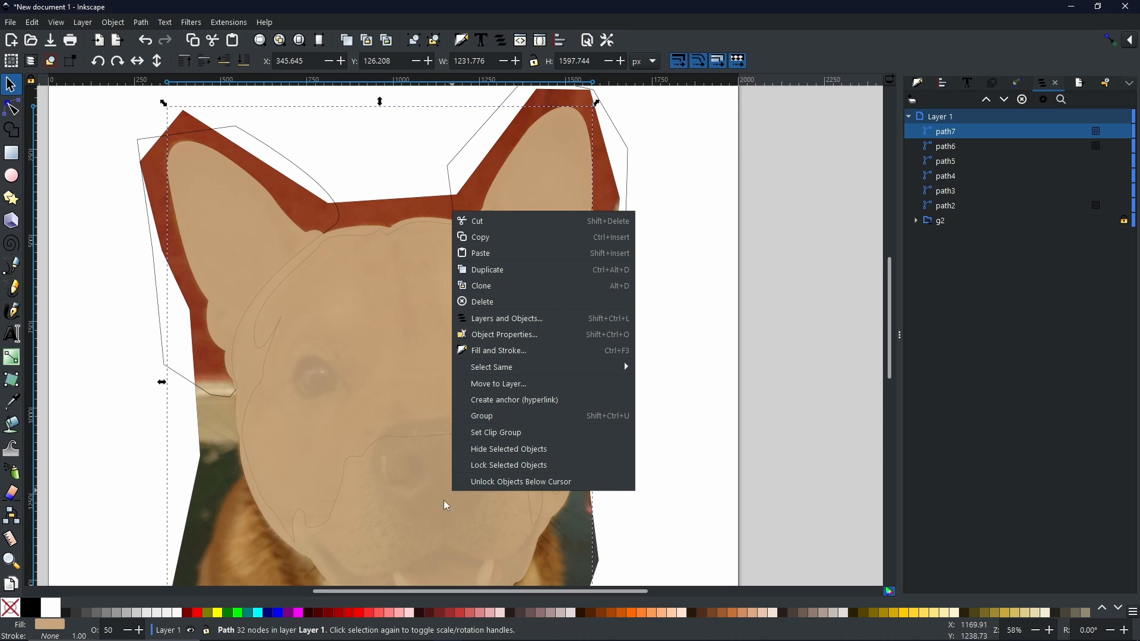
left_click(505, 270)
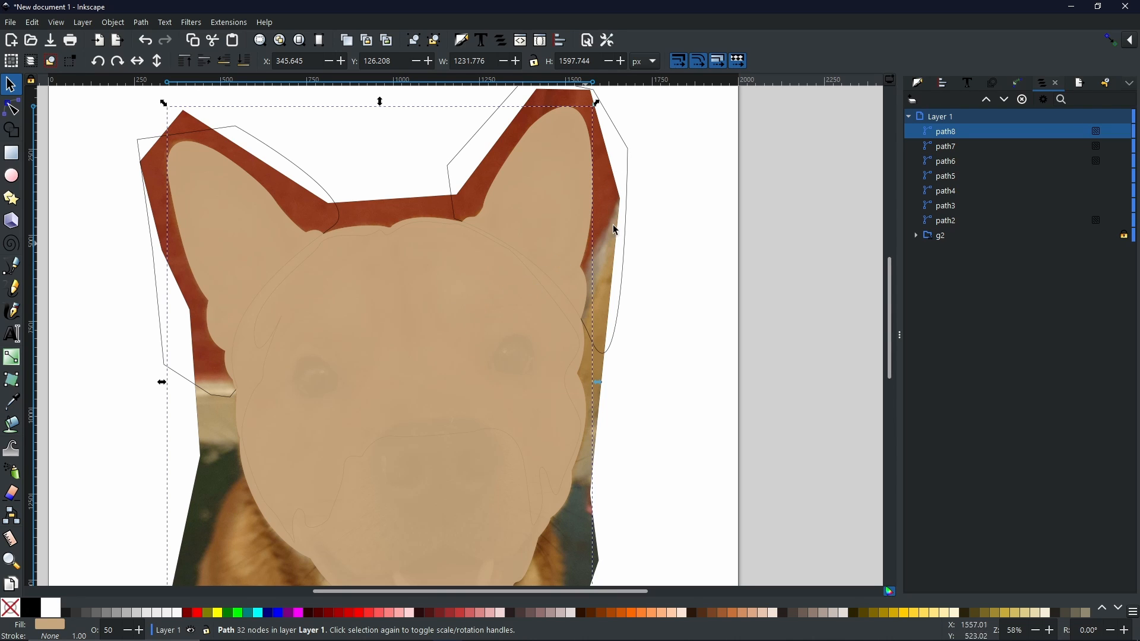
Step: Trim the right ear path to the head outline by intersecting it with the topmost head shape copy
left_click(630, 182, "shift")
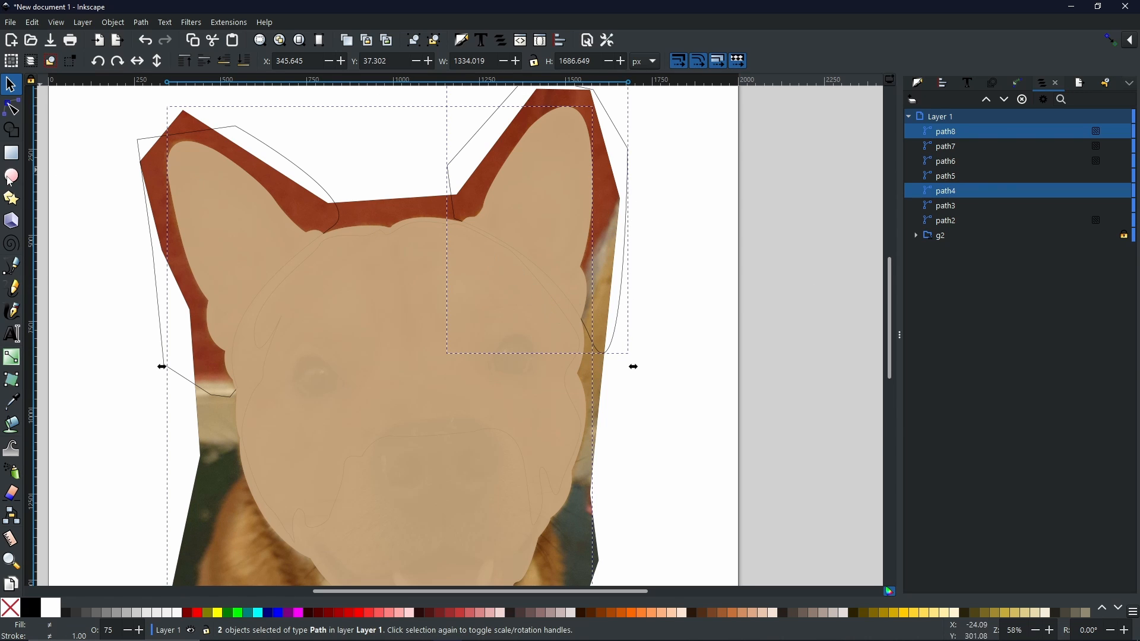
left_click(142, 23)
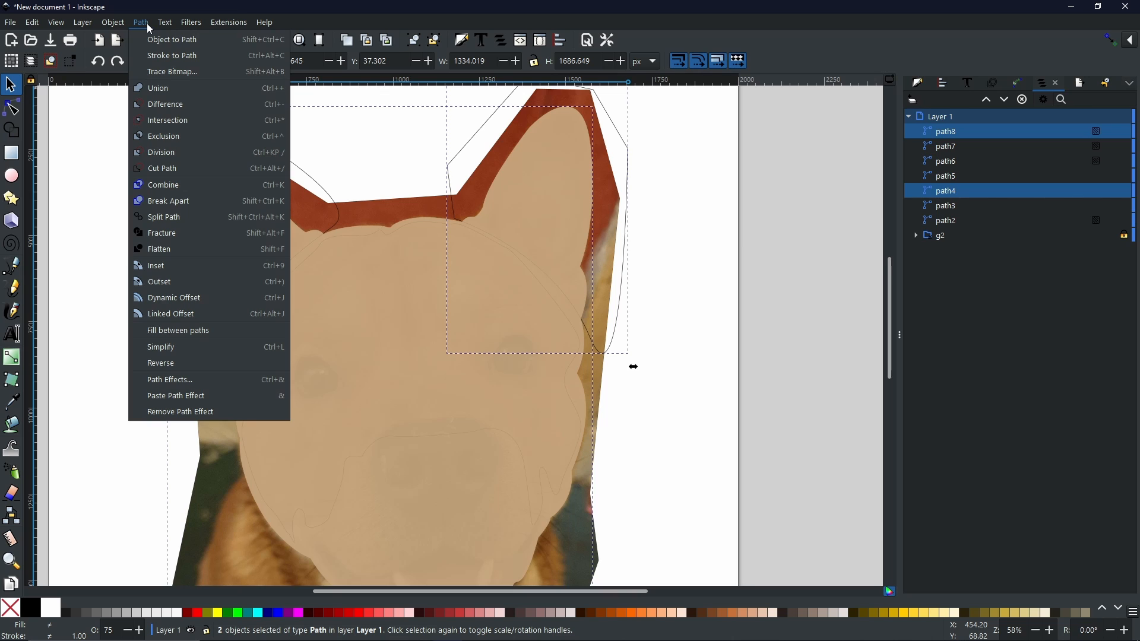
left_click(162, 122)
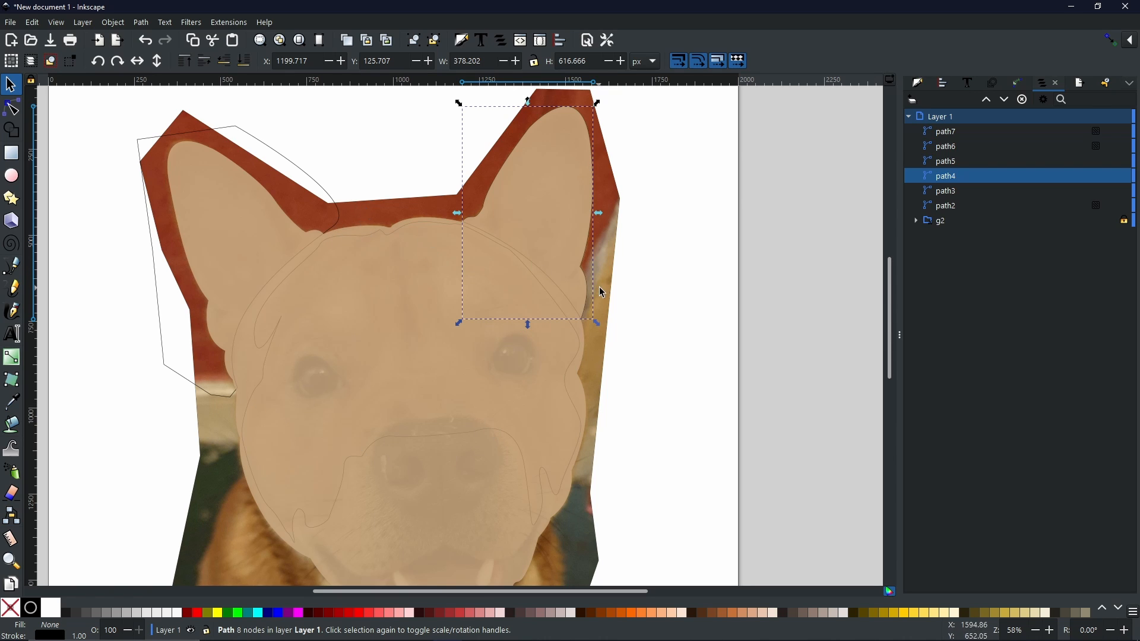
Step: Trim the left ear path to the head outline by intersecting it with the next head shape copy
left_click(414, 482)
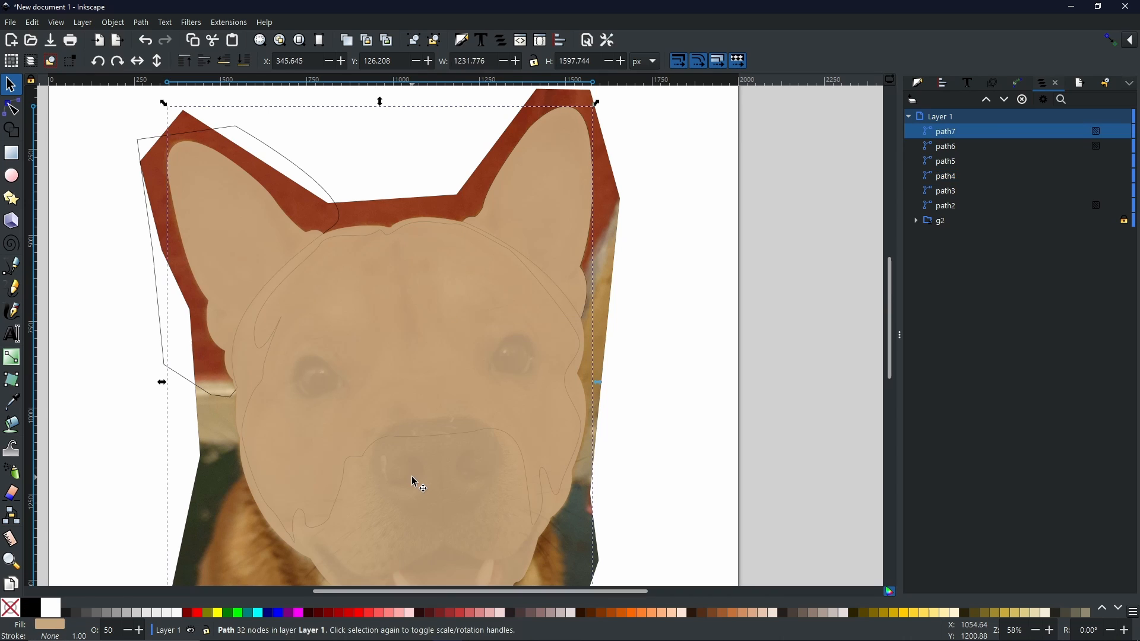
left_click(254, 140, "shift")
left_click(140, 22)
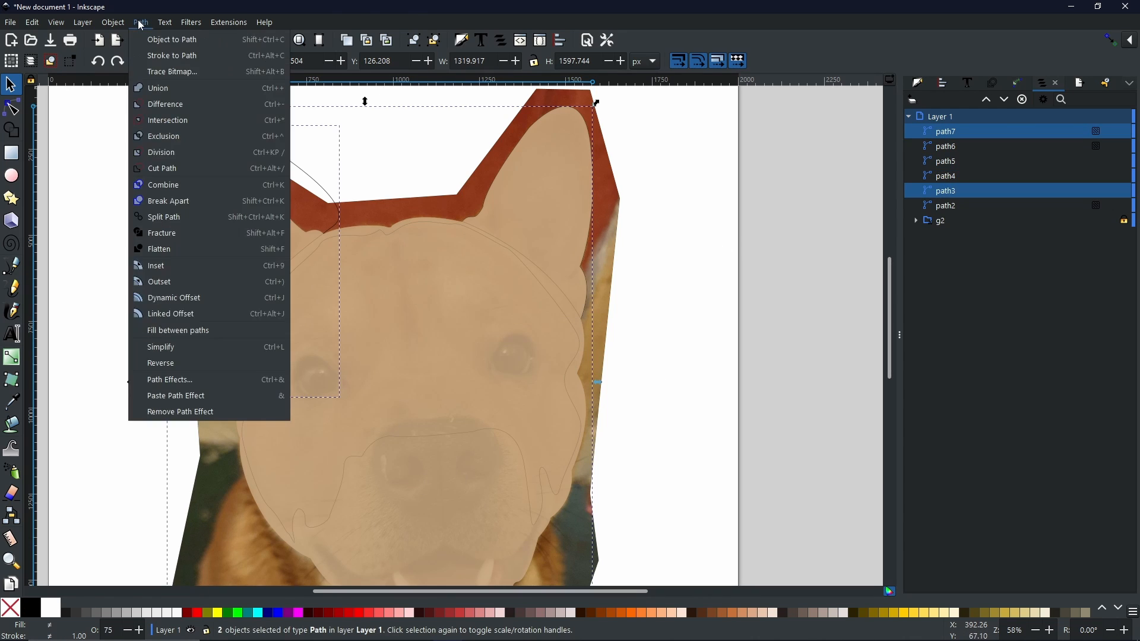
left_click(159, 120)
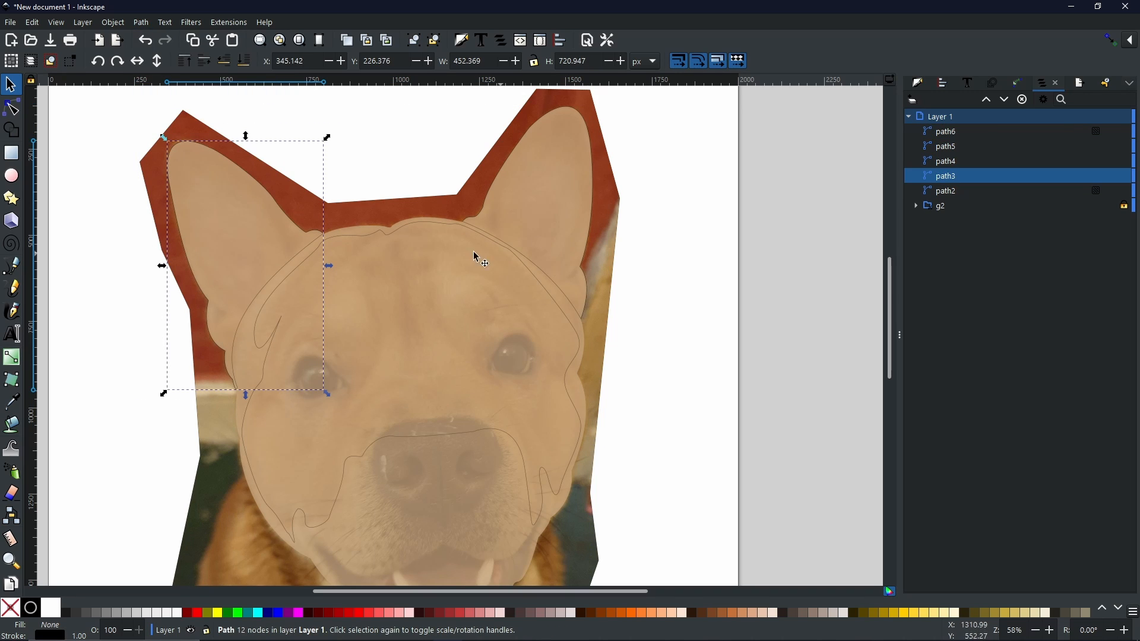
left_click(432, 503)
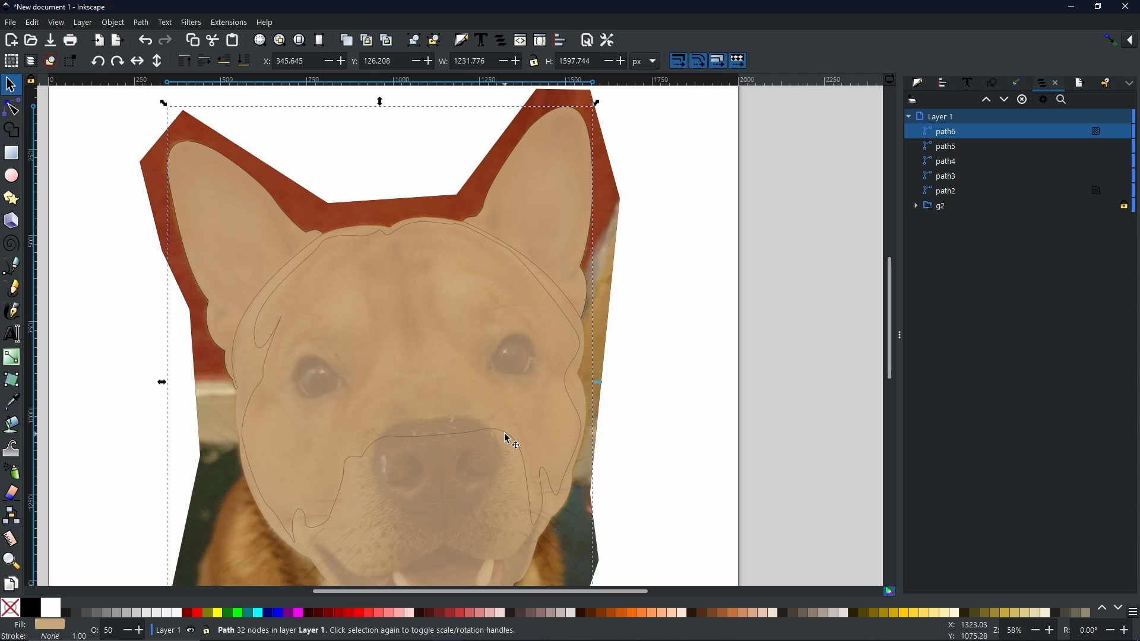
key("Escape")
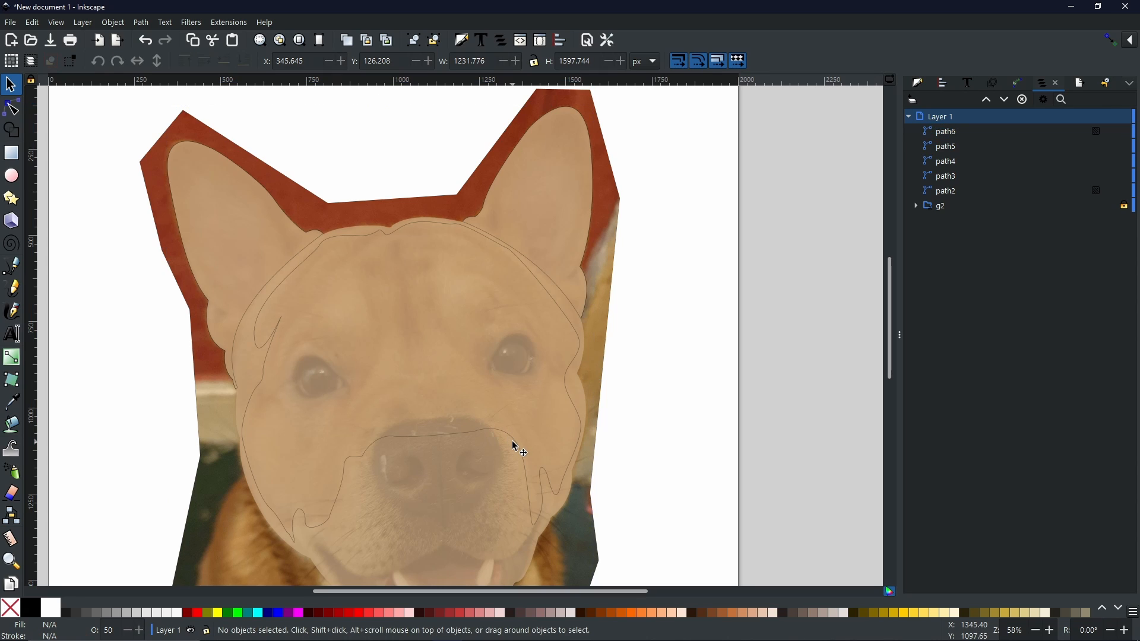
left_click(421, 228)
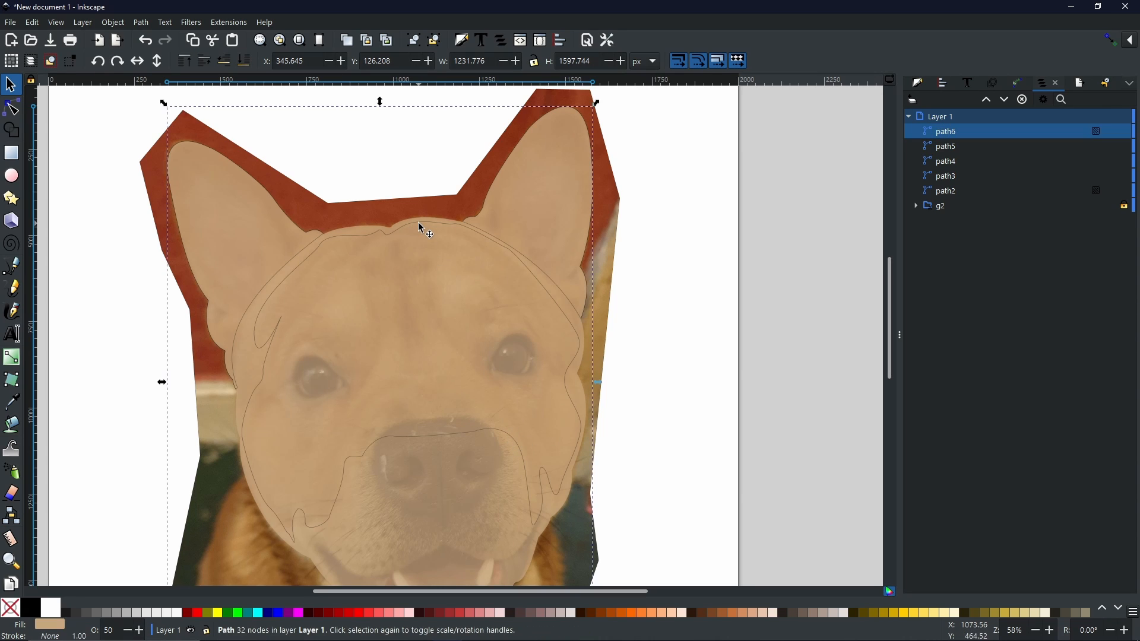
key("Escape")
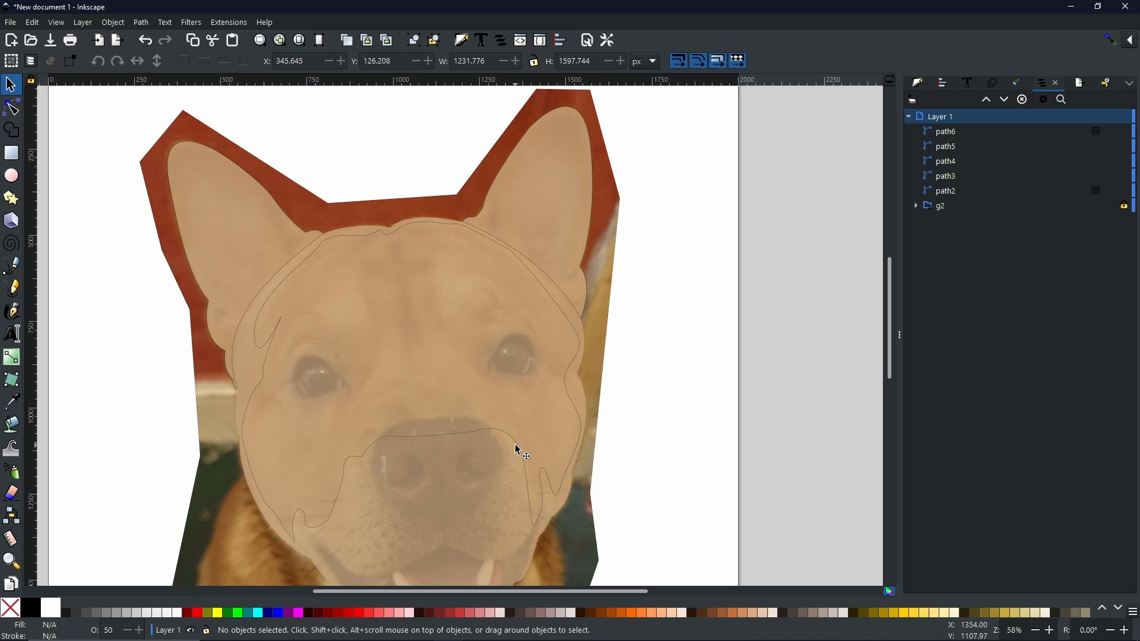
left_click(414, 433)
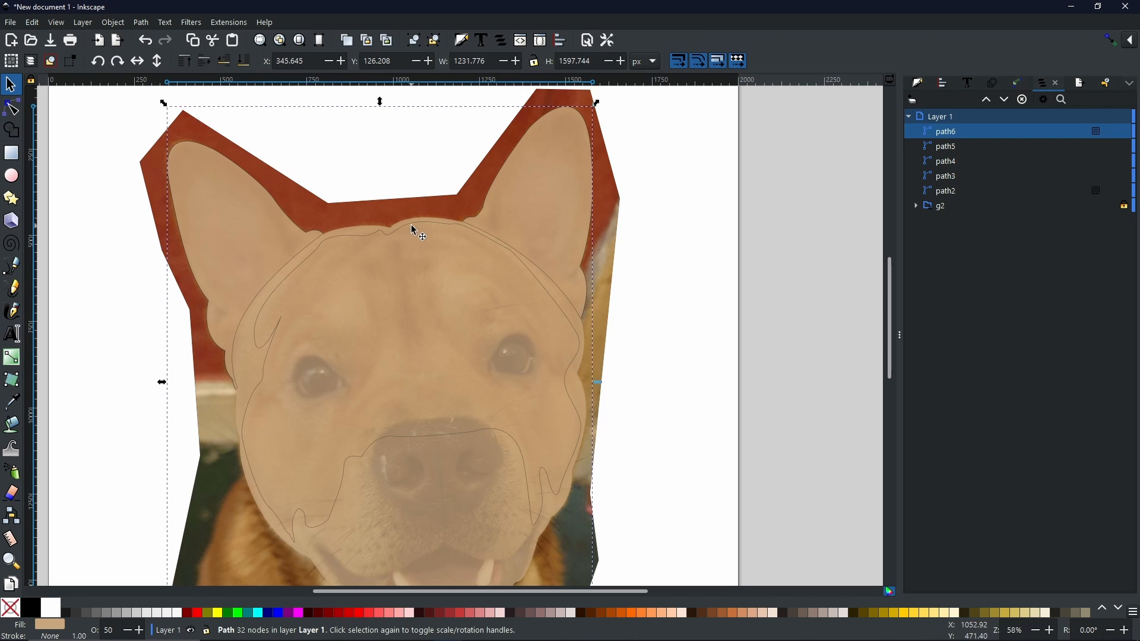
key("Escape")
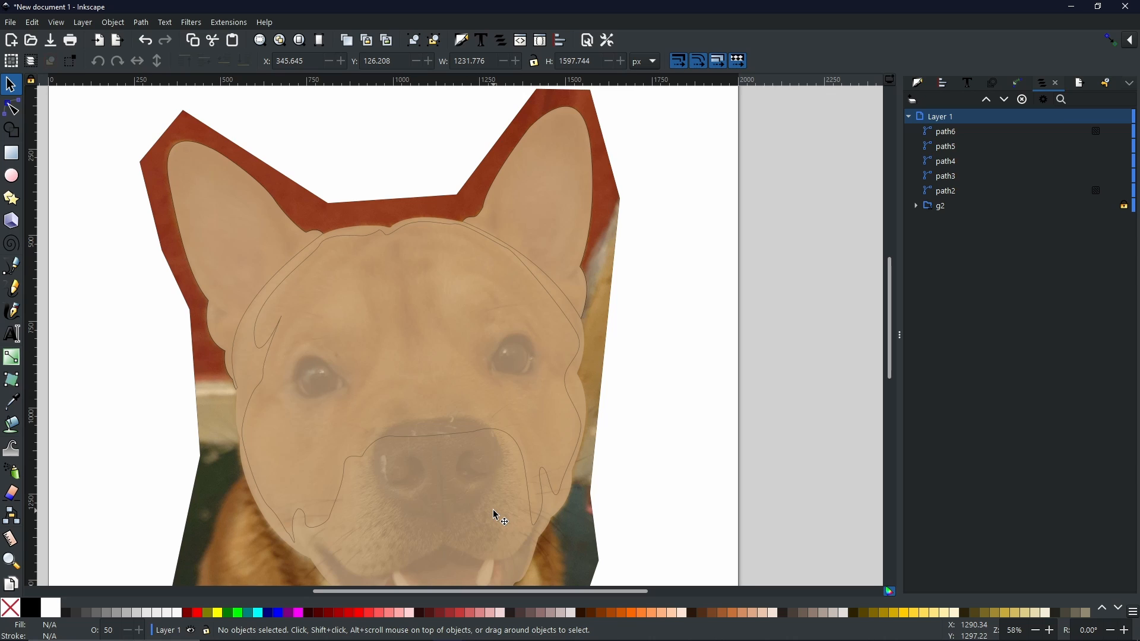
Step: Trim the face shading path to the head outline by intersecting it with the last head shape copy
left_click(469, 502)
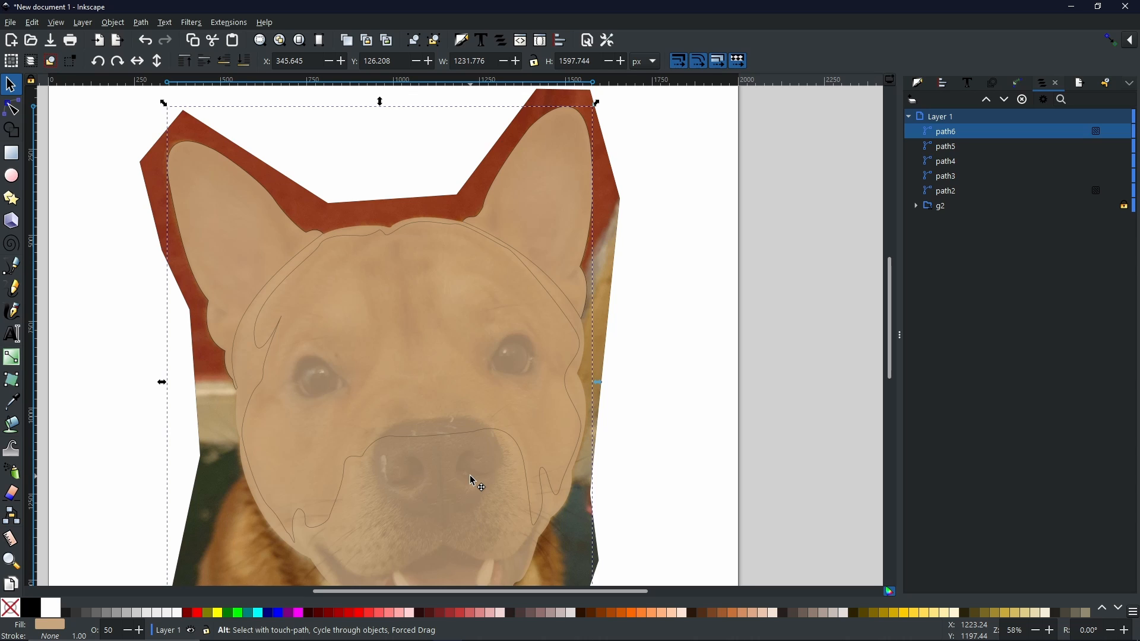
left_click(493, 429, "shift")
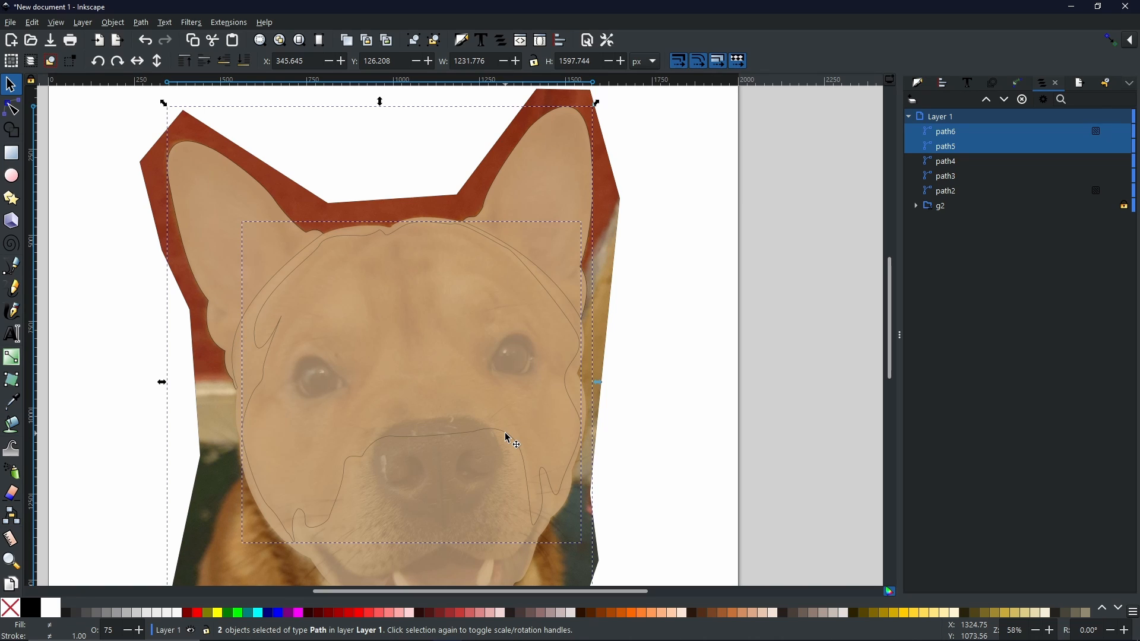
left_click(137, 26)
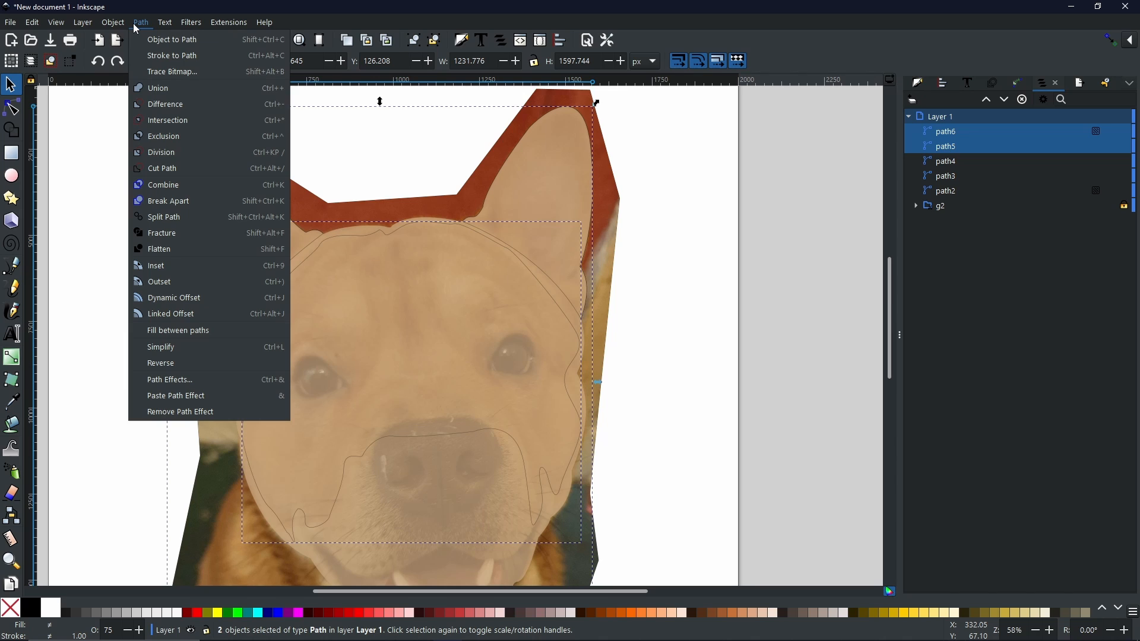
left_click(188, 121)
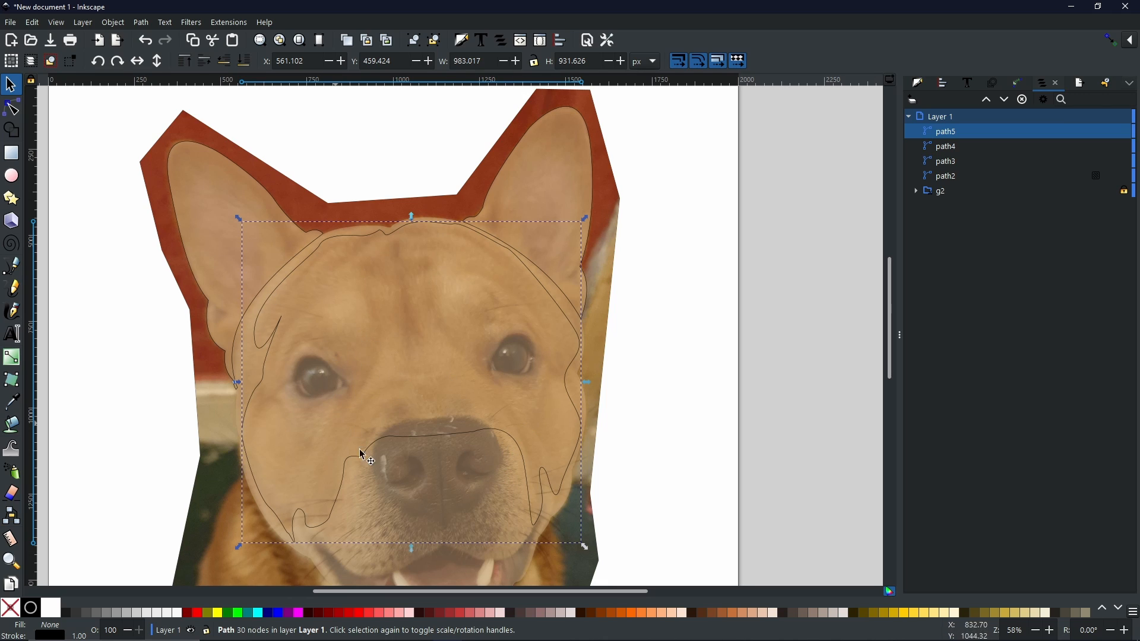
Step: Remove the stroke from both trimmed ear paths and the face shading path
left_click(470, 502)
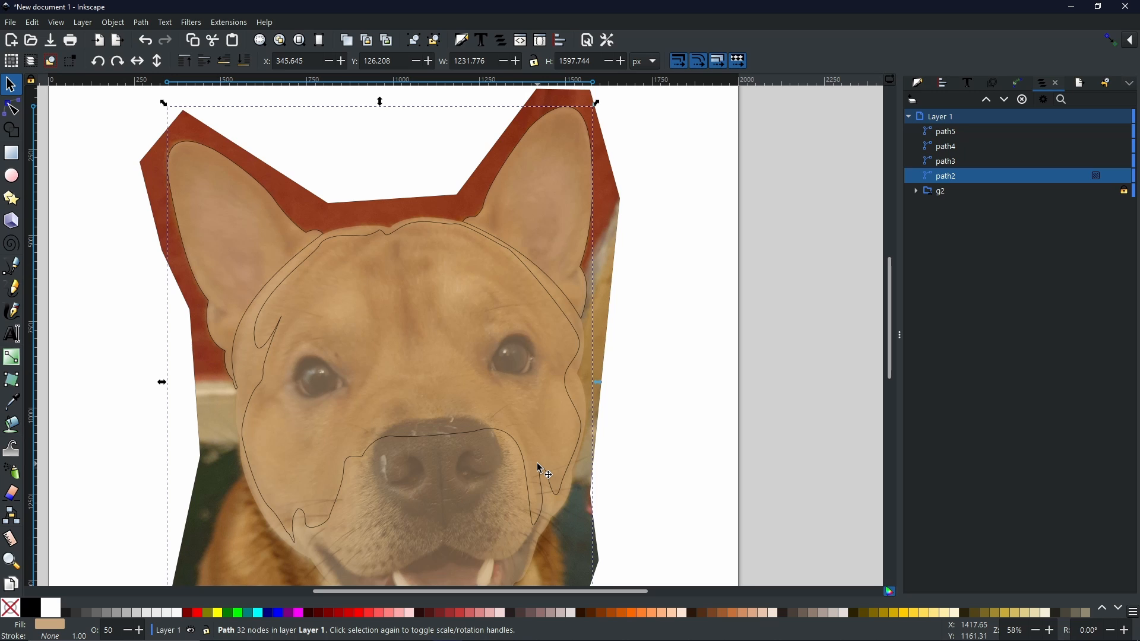
left_click_drag(537, 463, 554, 448)
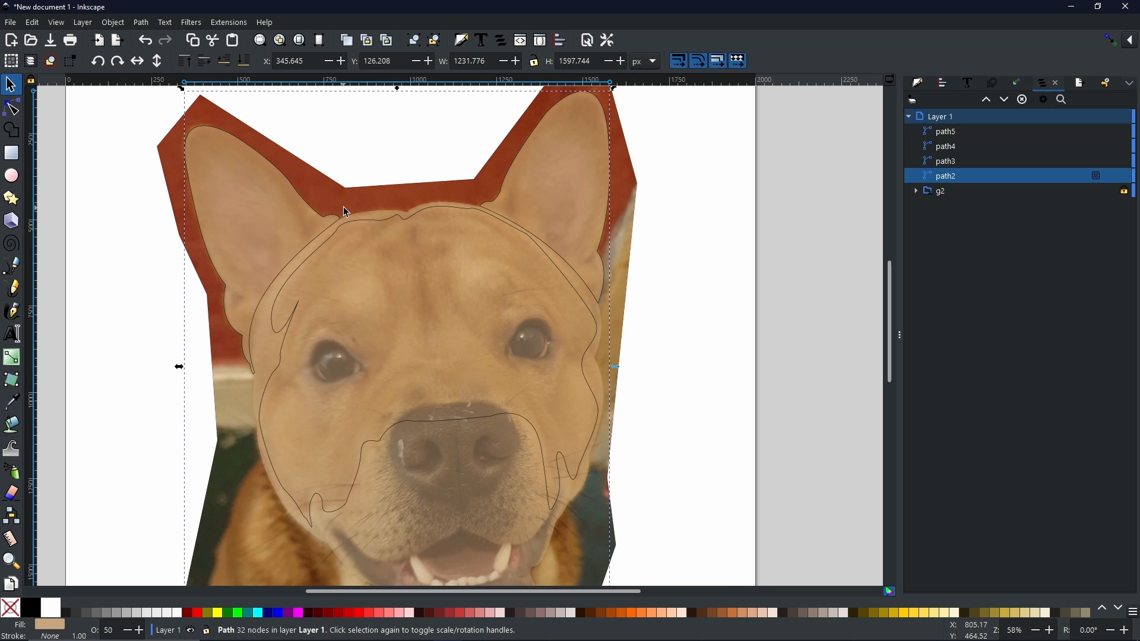
left_click(610, 221)
left_click(425, 273, "shift")
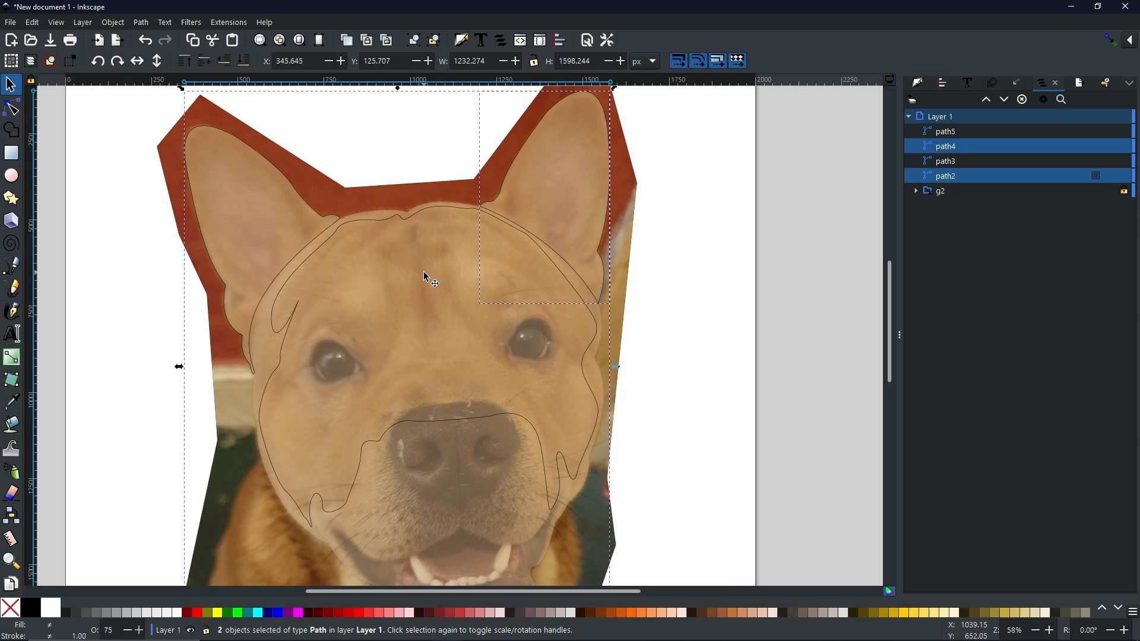
left_click(402, 223, "shift")
left_click(418, 214, "shift")
left_click(197, 202, "shift")
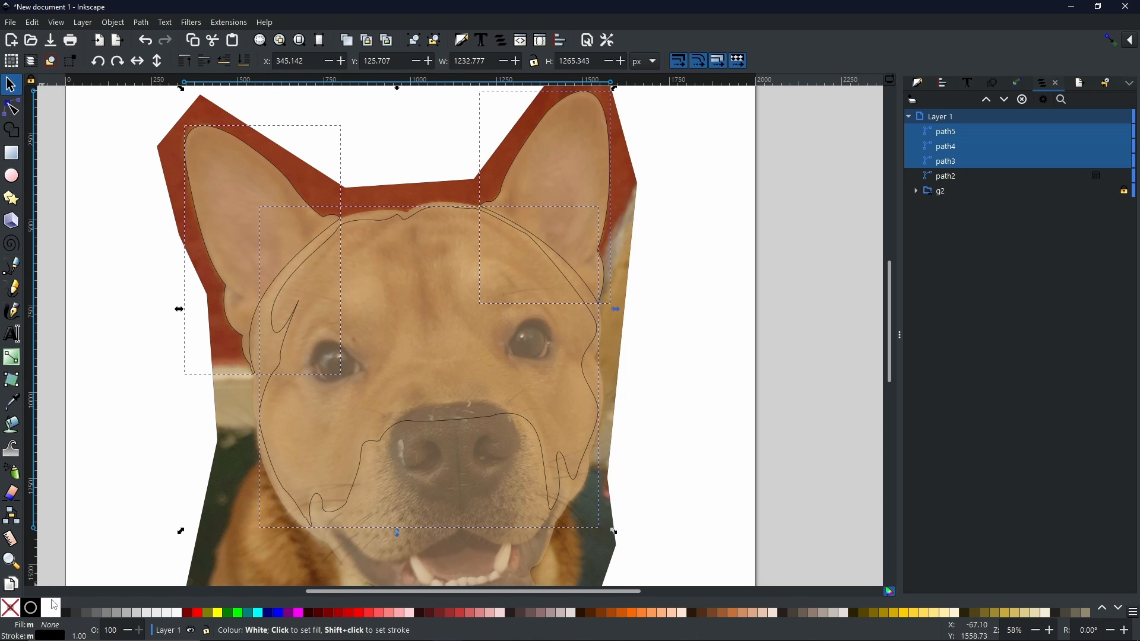
left_click(14, 611, "shift")
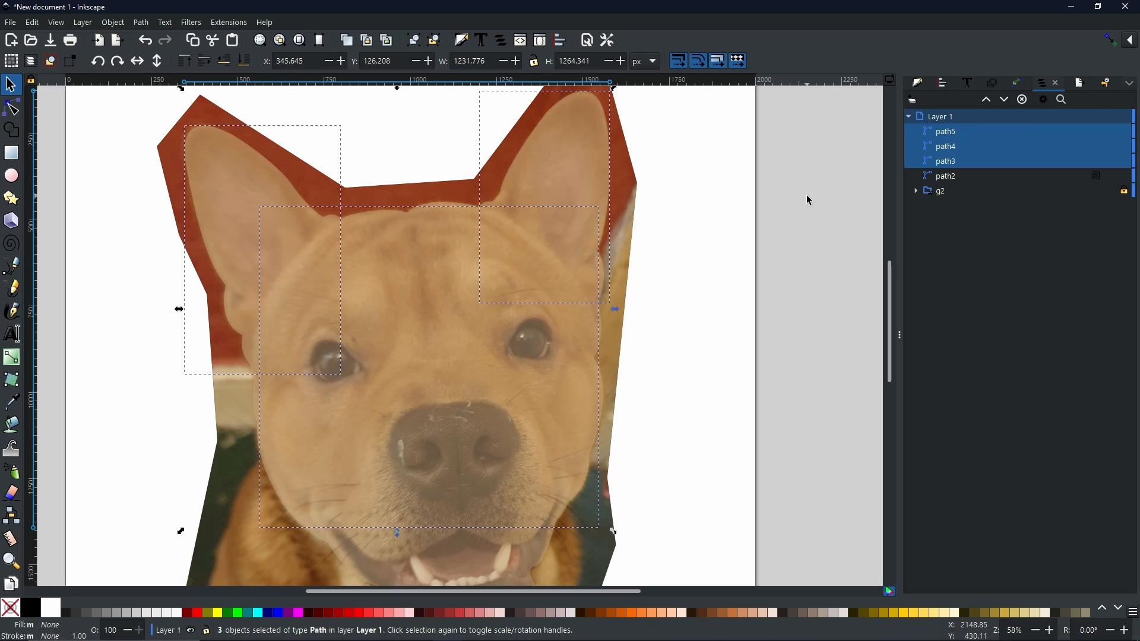
Step: Give the ear and face paths a flat brown fill of a77949 and set the base head shape's opacity to 100%
left_click(921, 85)
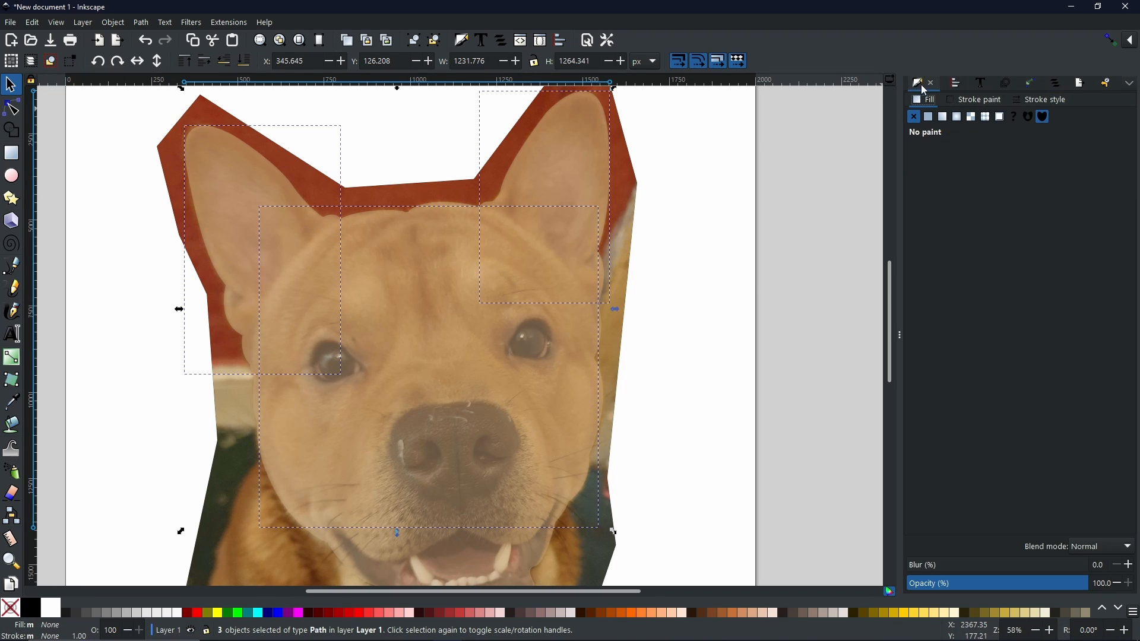
left_click(930, 118)
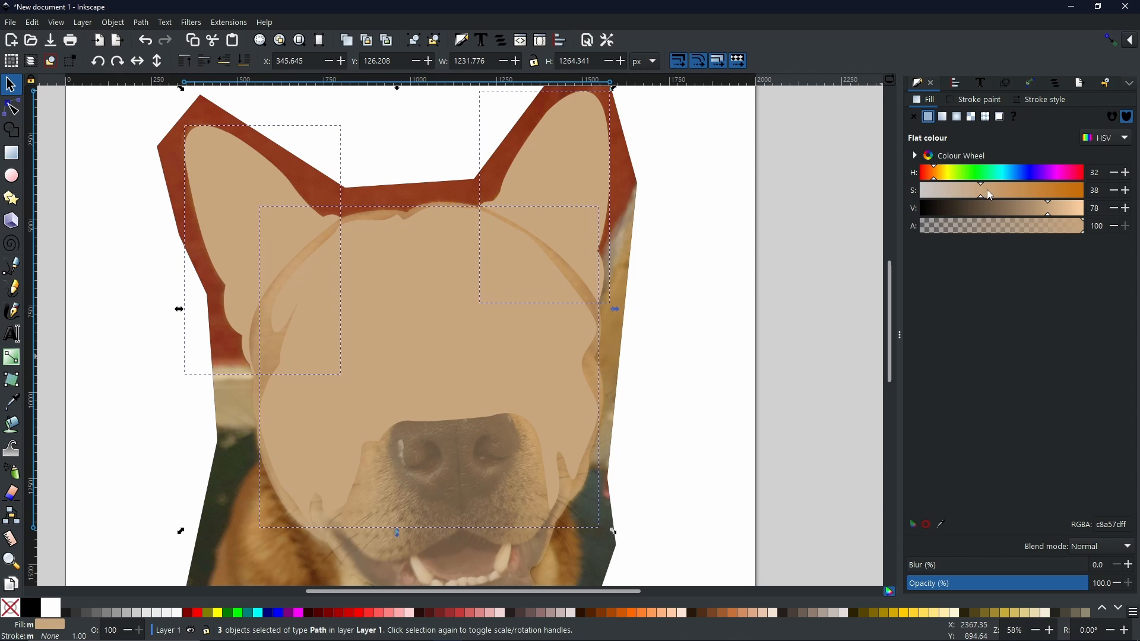
left_click_drag(988, 188, 1027, 208)
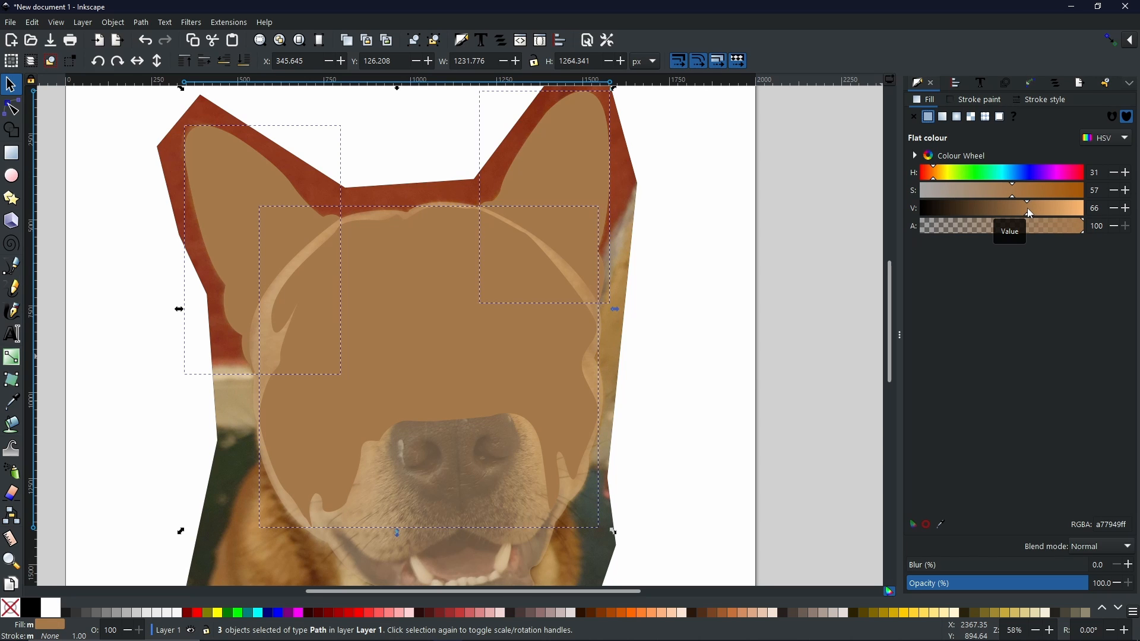
key("Tab")
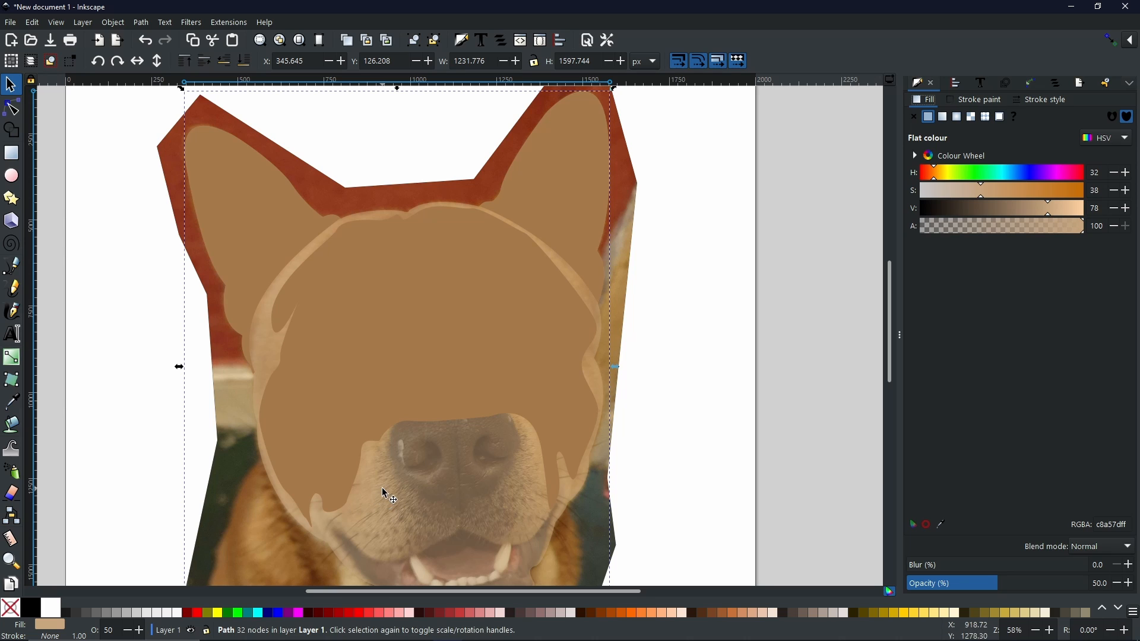
left_click_drag(1019, 582, 1138, 585)
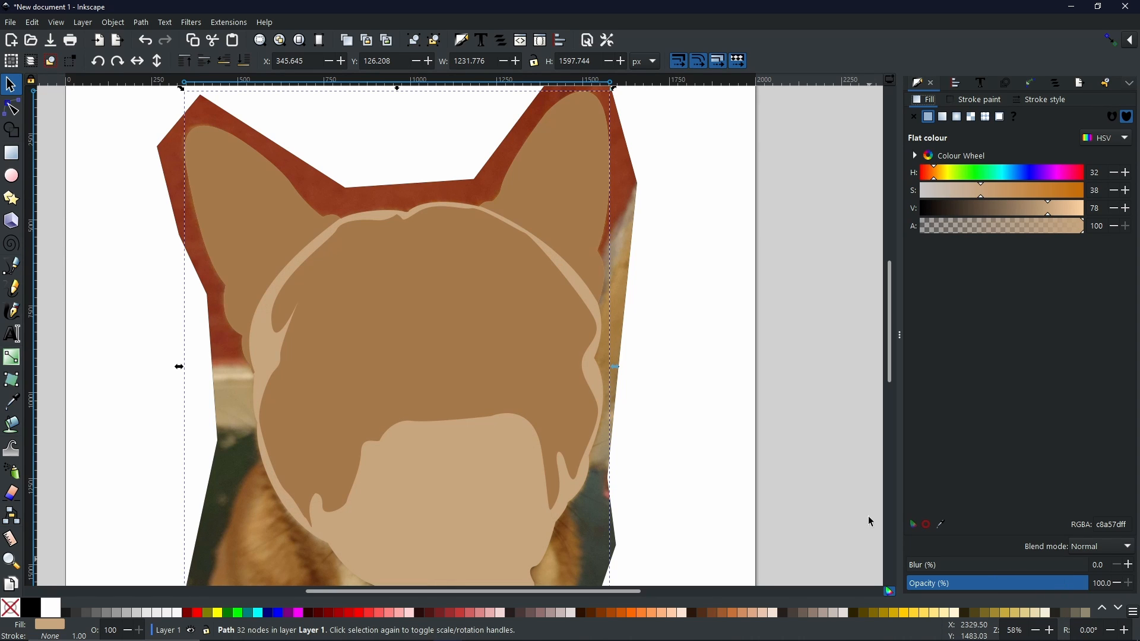
Step: Lighten the face shading path's fill to the orange tan cd9b65
left_click(565, 158)
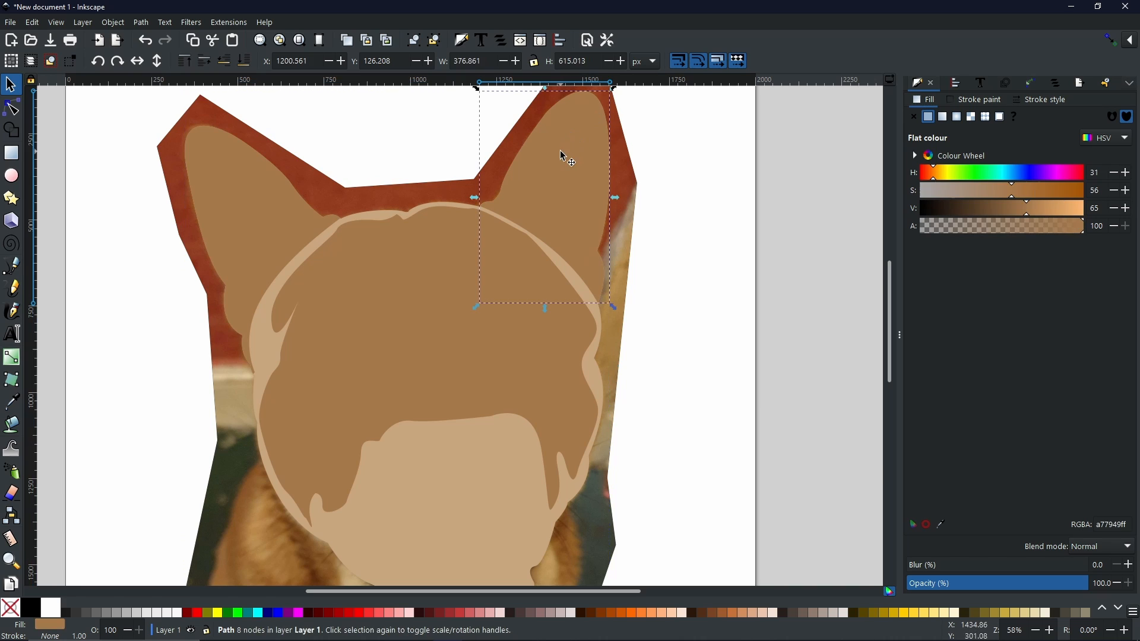
left_click(459, 288)
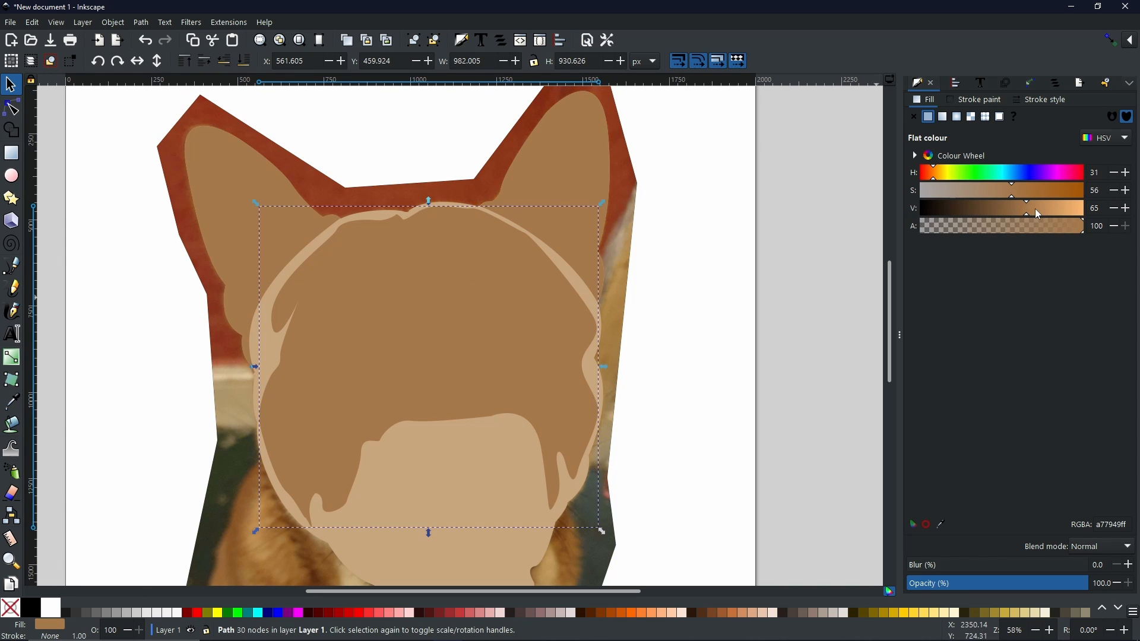
left_click_drag(1036, 208, 1002, 195)
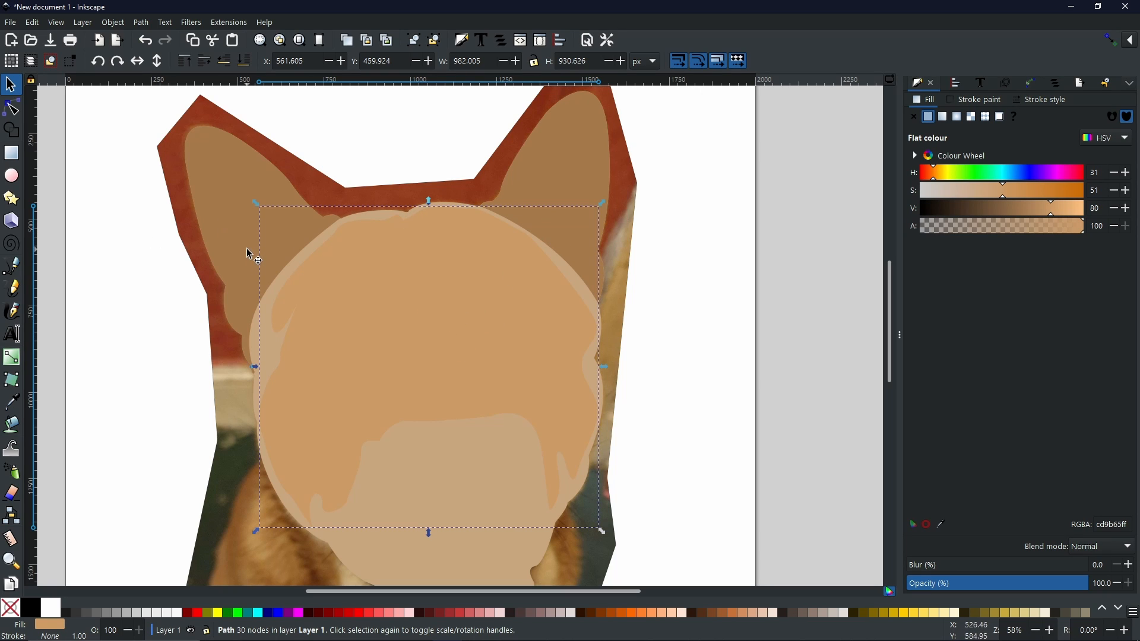
Step: Fill both ear paths with the cd9b65 tan sampled from the face shading path
left_click(225, 215)
left_click(603, 186, "shift")
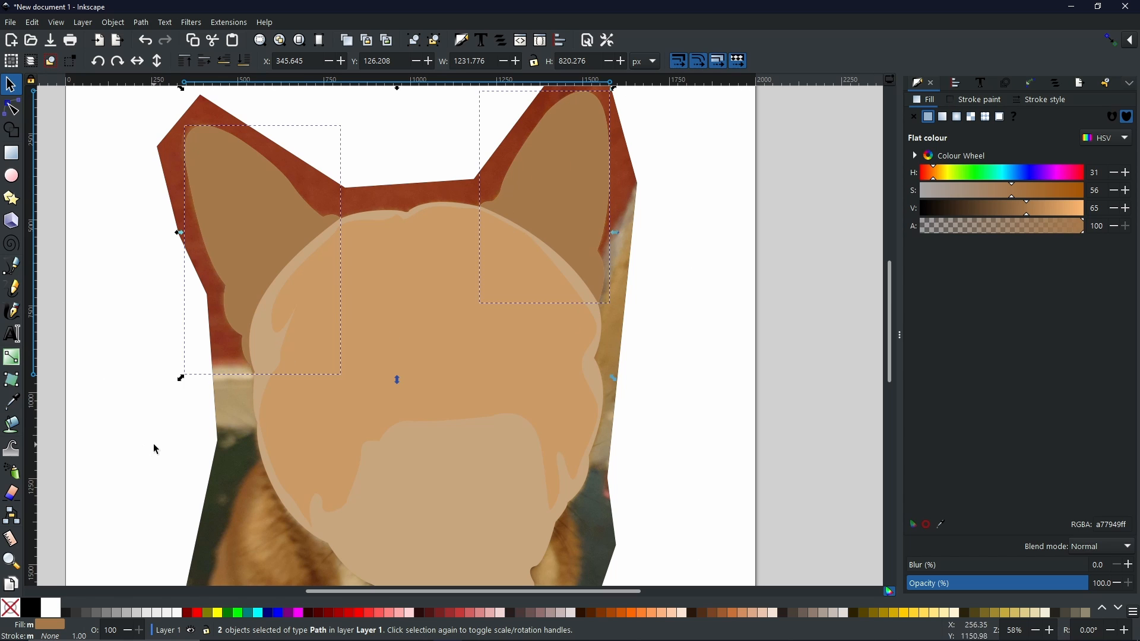
key("d")
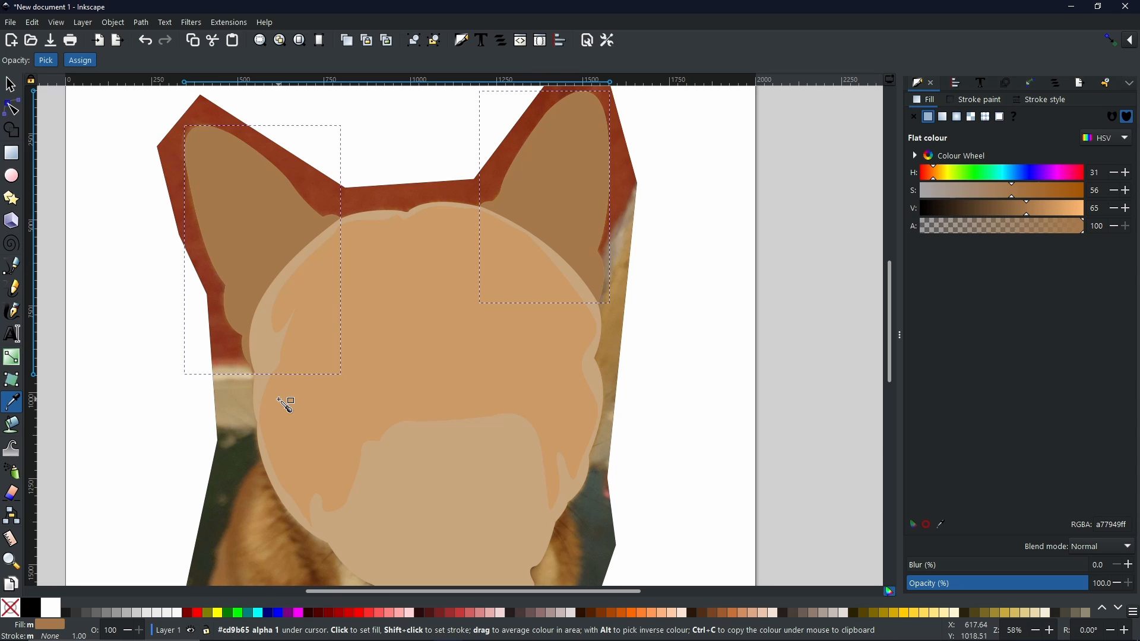
left_click(407, 324)
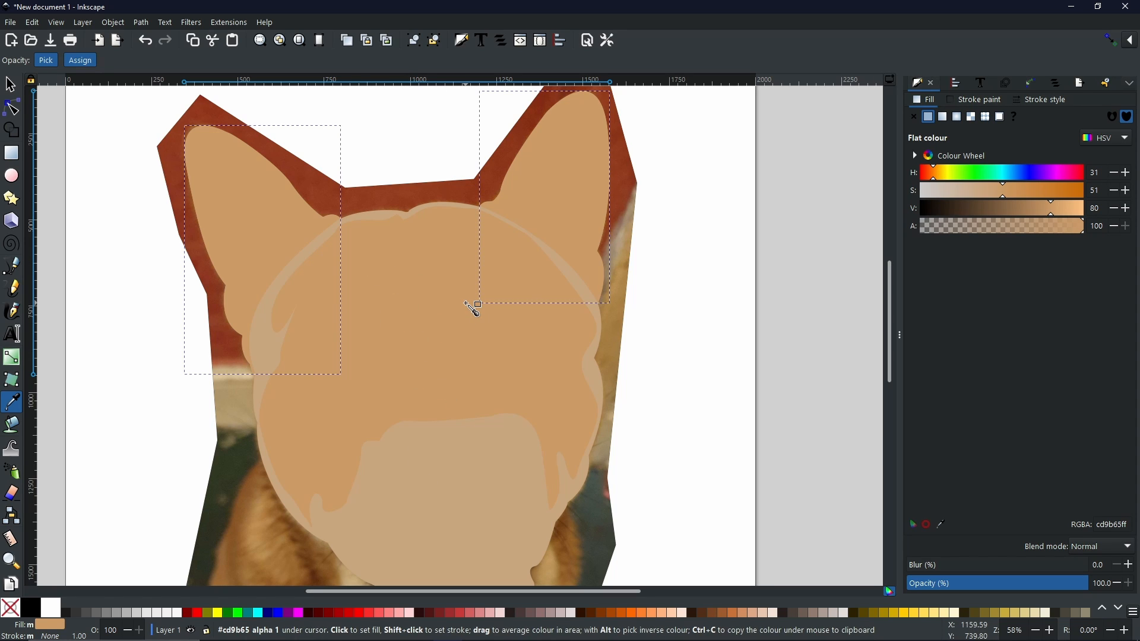
Step: Merge the two ear paths and the face shading path into a single path with a Union
key("s")
left_click(412, 313, "shift")
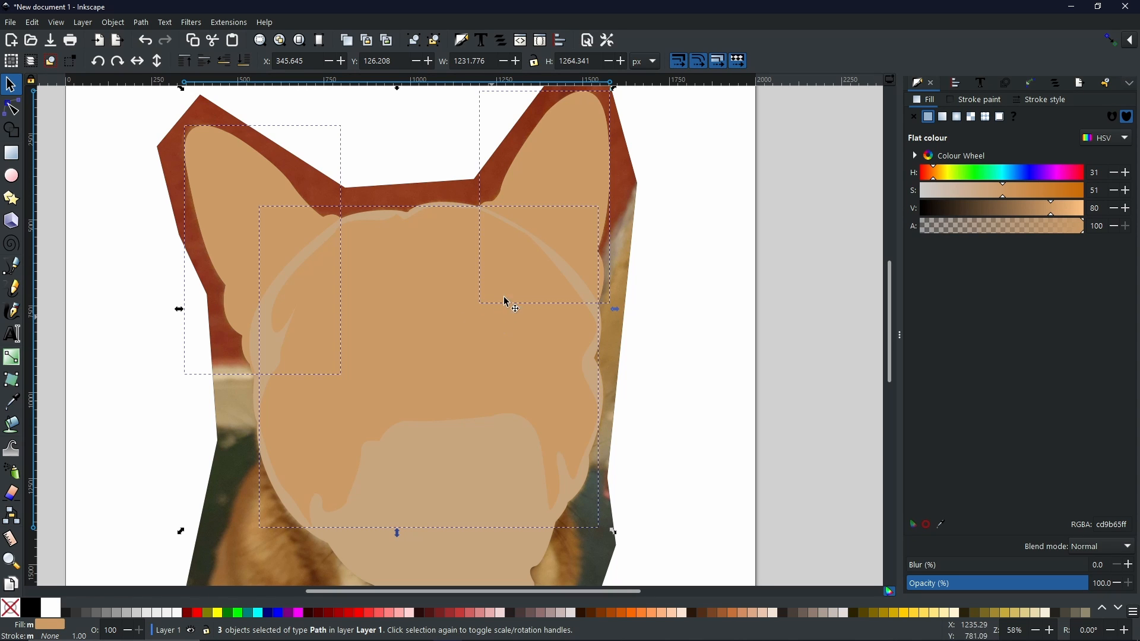
left_click(143, 22)
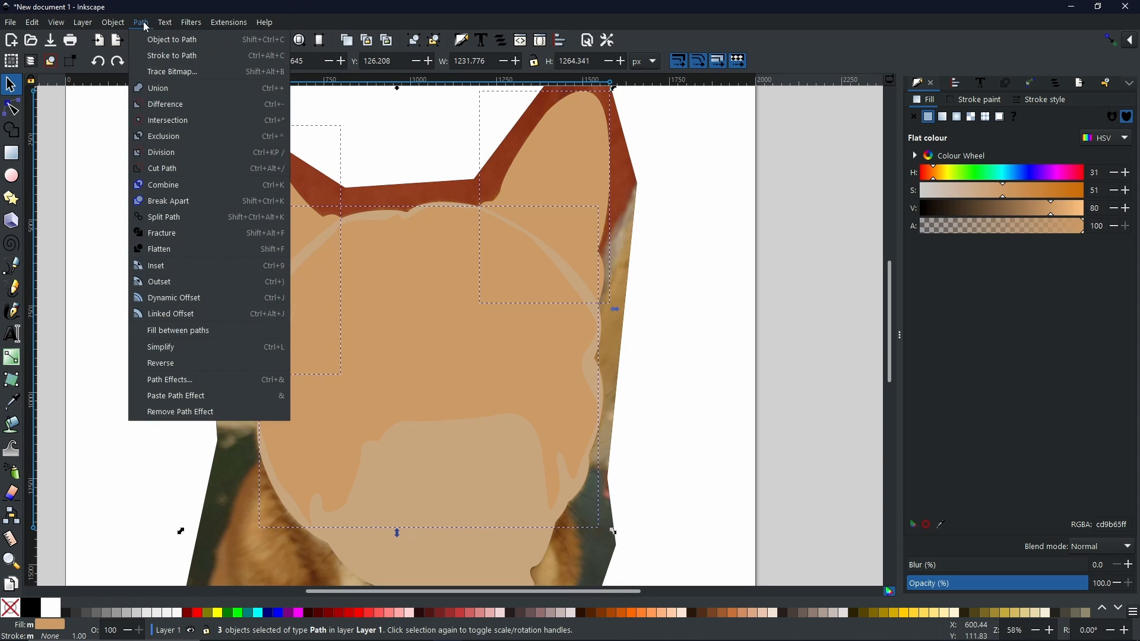
left_click(173, 93)
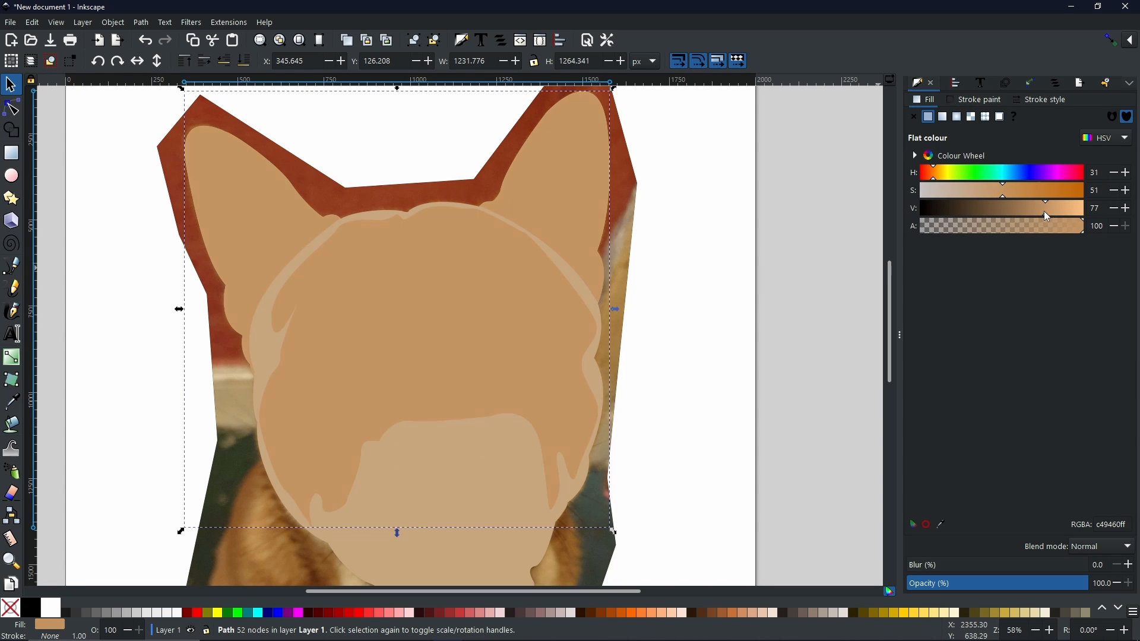
Step: Fill the base head shape with the cd9b65 tan sampled from the merged shading path
left_click_drag(1044, 210, 1032, 210)
key("ctrl+z")
left_click(470, 546)
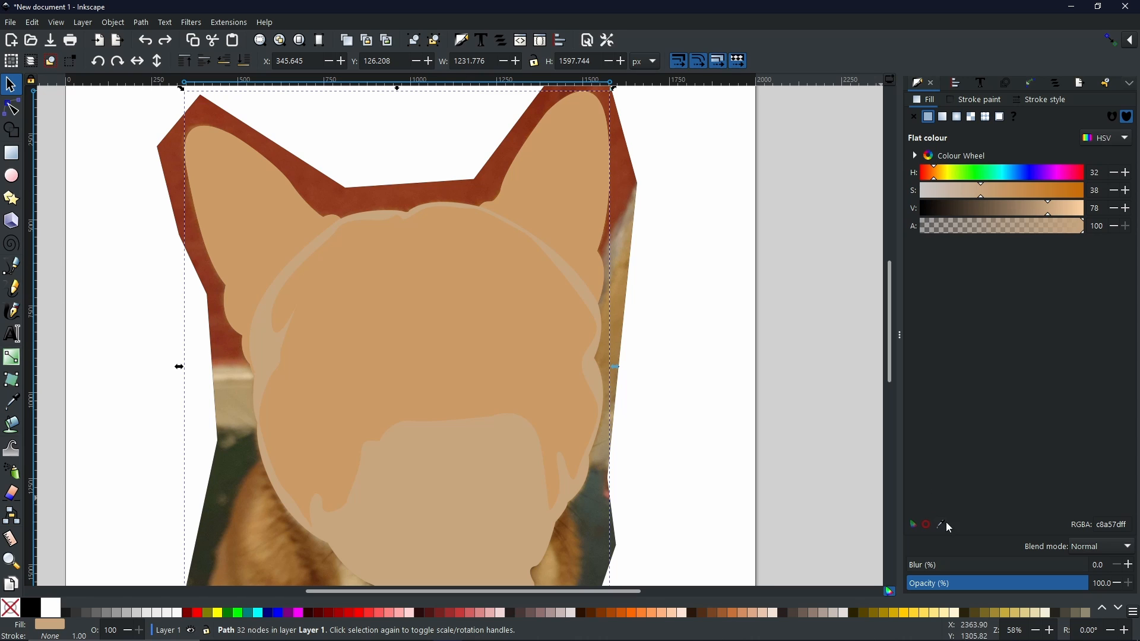
key("d")
left_click(476, 346)
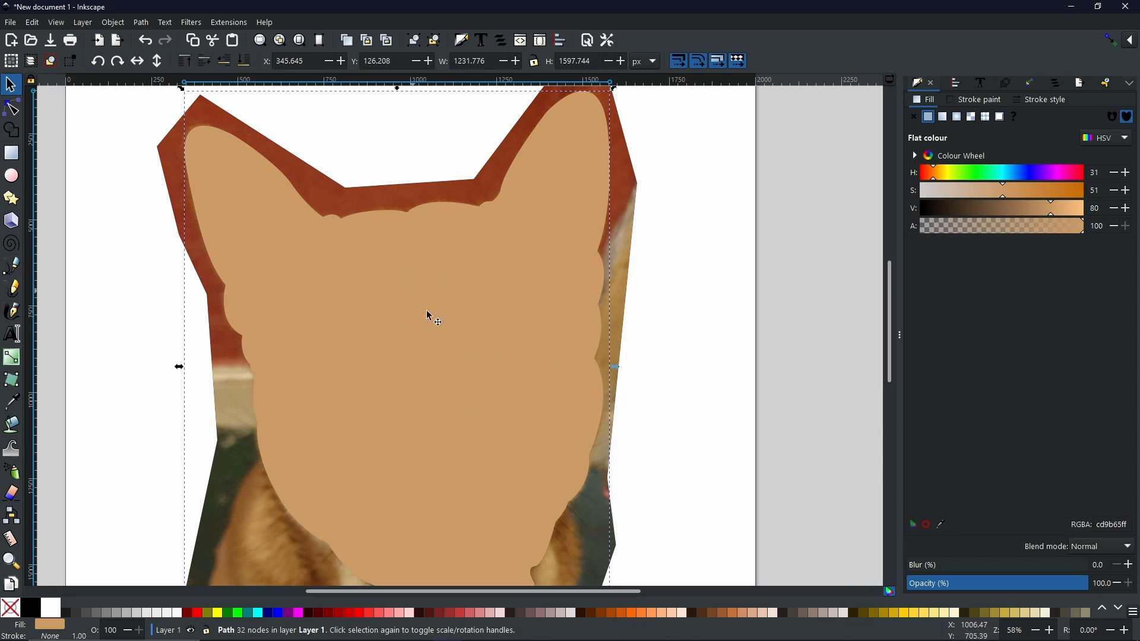
Step: Darken the merged shading path's fill to a medium brown by lowering its HSV value, and select it together with the base head shape
left_click(497, 317)
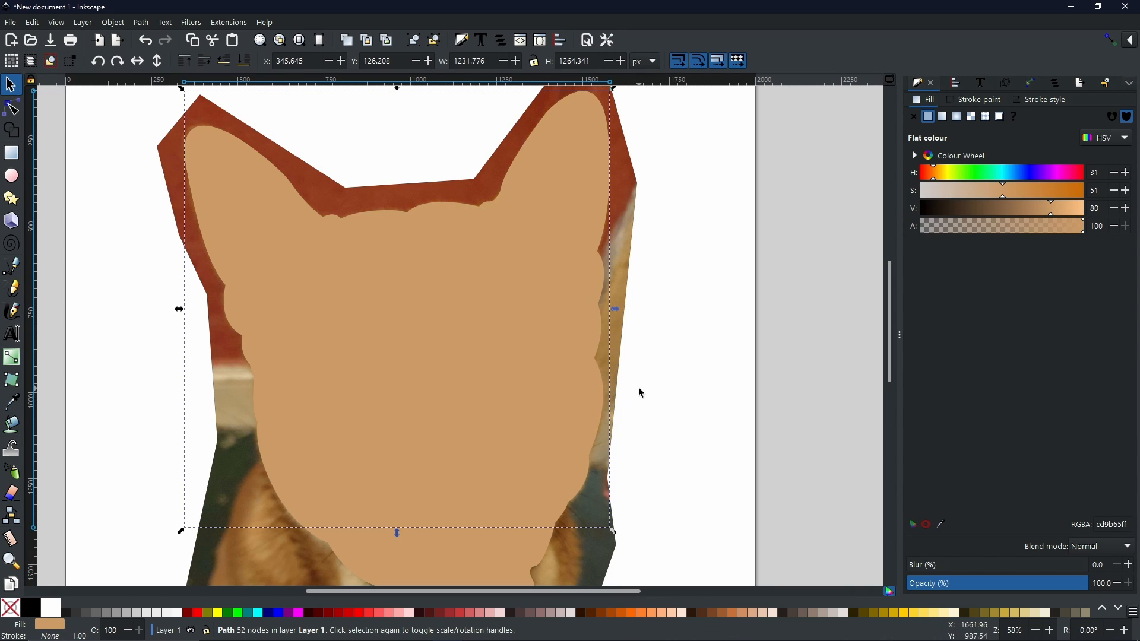
left_click(1038, 211)
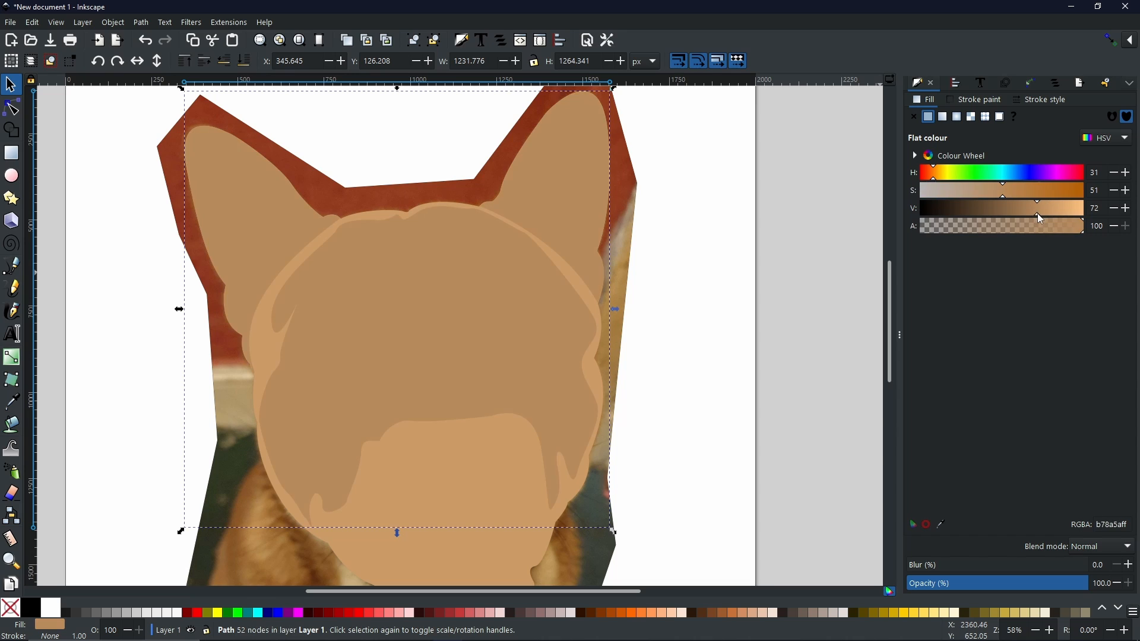
left_click_drag(1036, 213, 1028, 215)
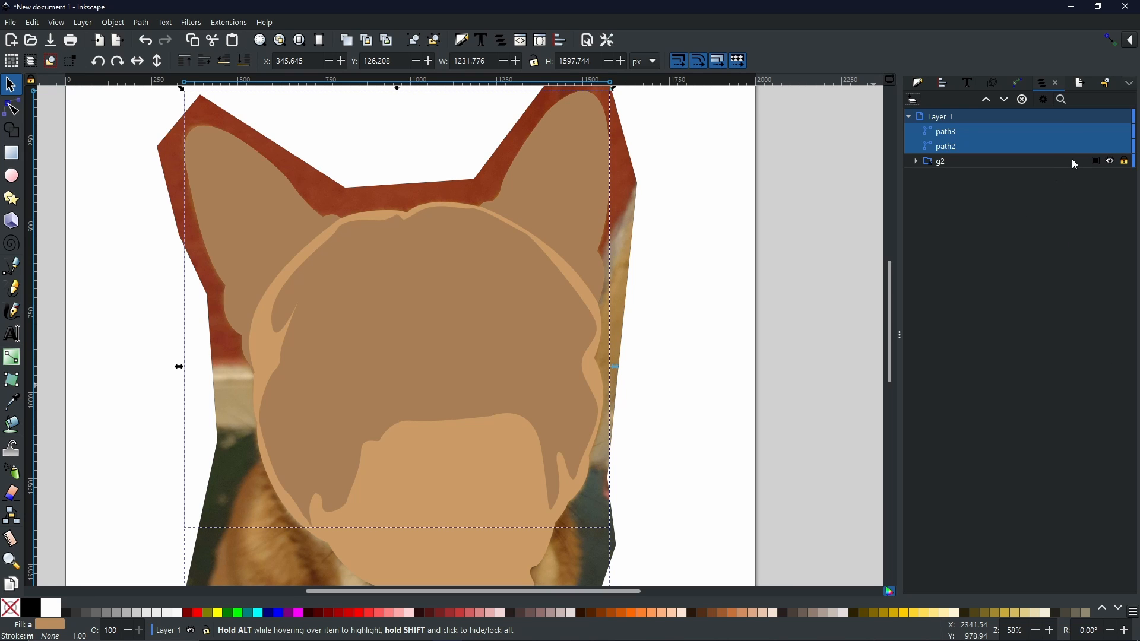
left_click(1112, 132)
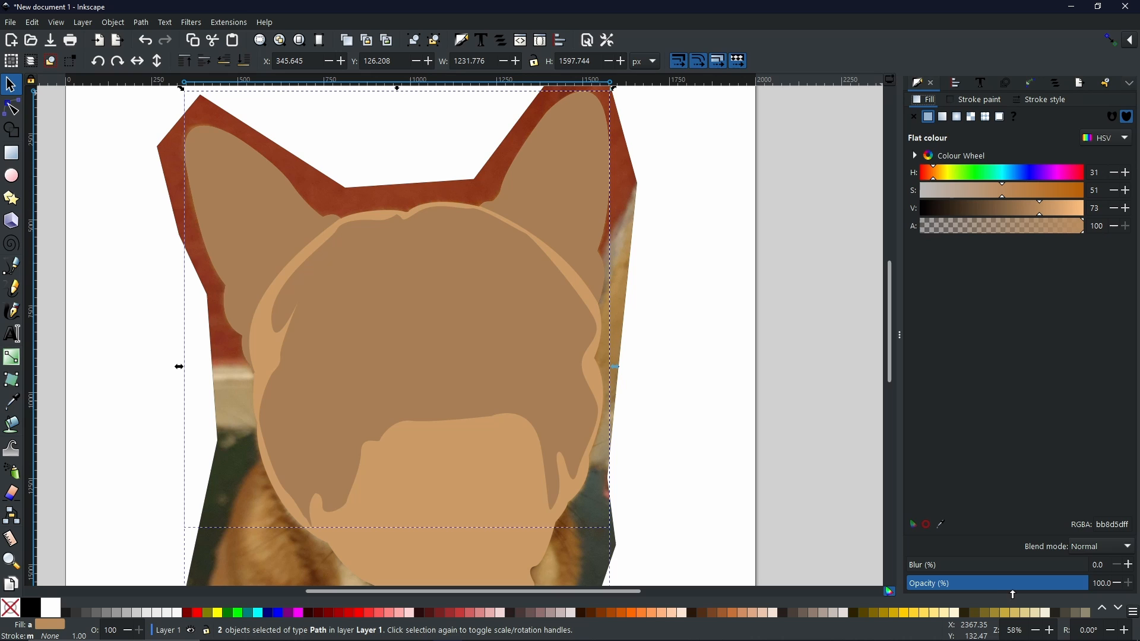
Step: Hide the base head shape and the merged ear and face shading path so the dog photo can be traced
left_click_drag(1013, 595, 993, 595)
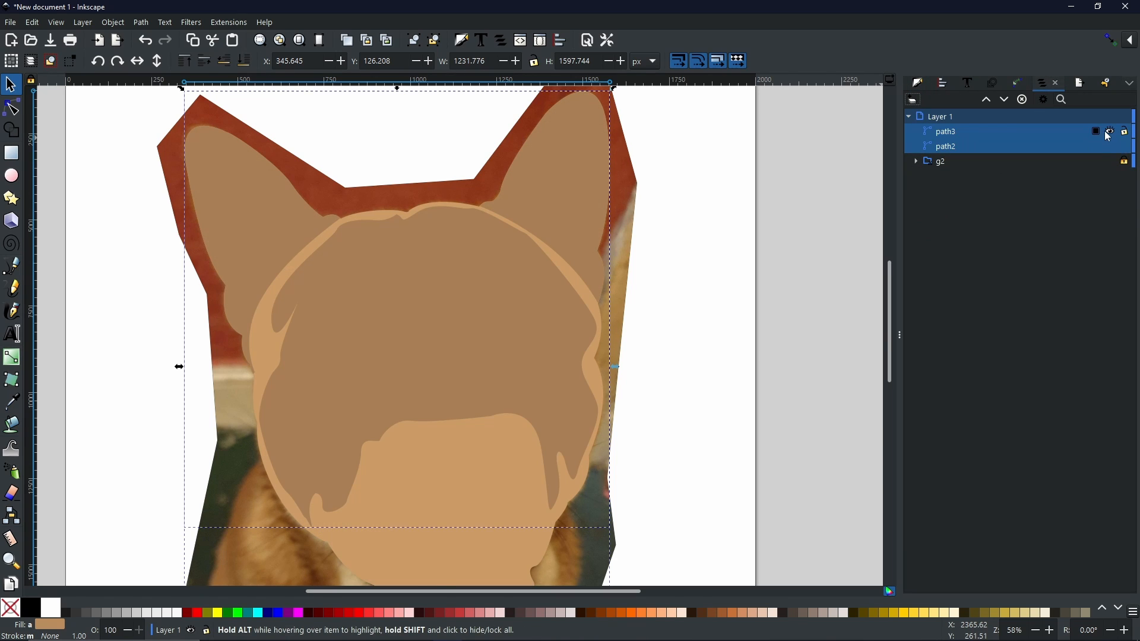
left_click(1111, 146)
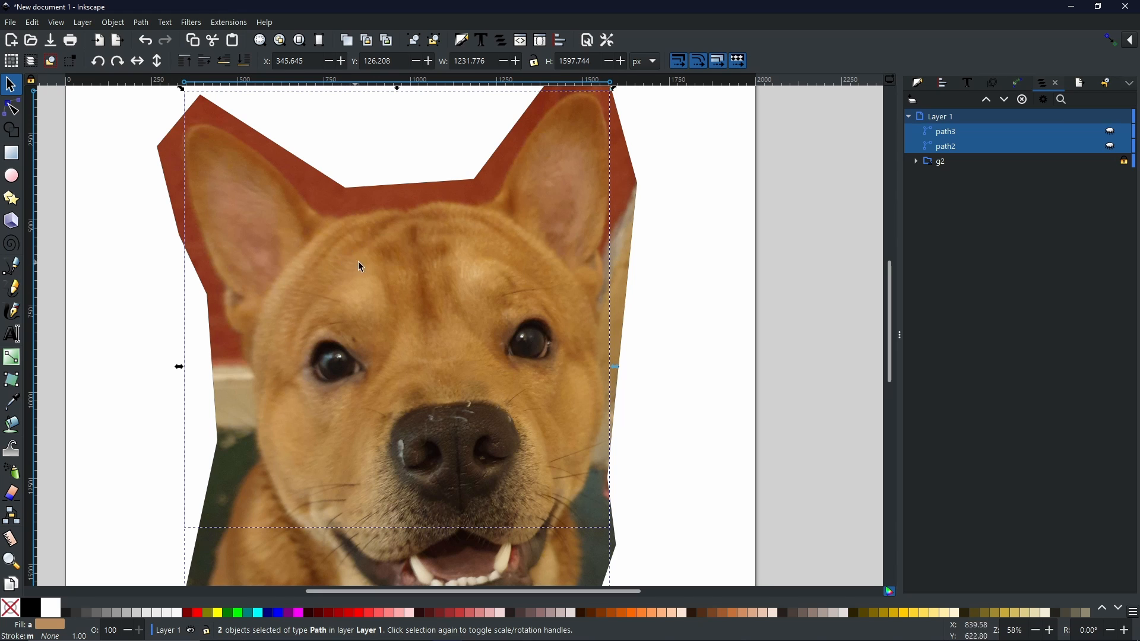
scroll(428, 276, "up", 1)
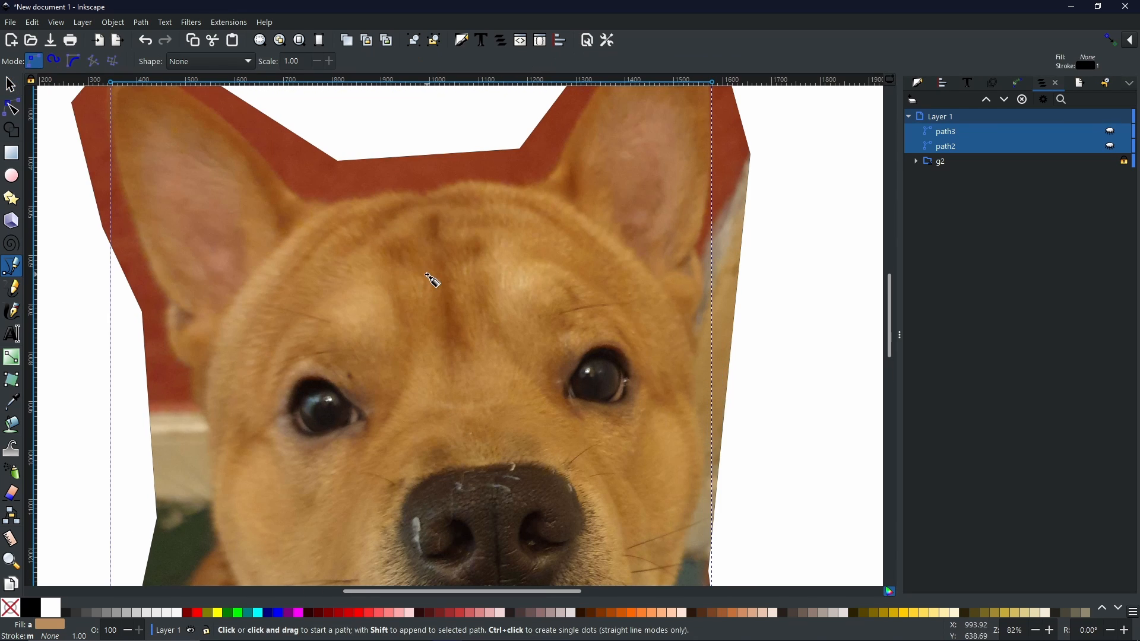
Step: Trace a closed cross-shaped outline around the dark fur marking in the middle of the forehead with the Pen tool
key("b")
left_click(426, 279)
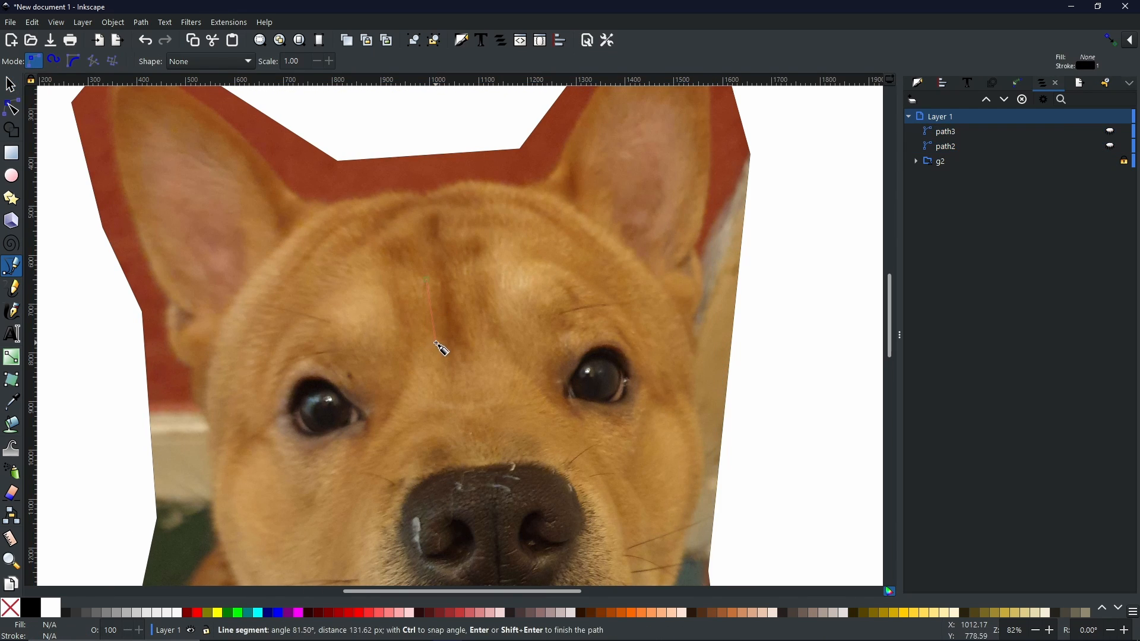
left_click_drag(441, 309, 436, 377)
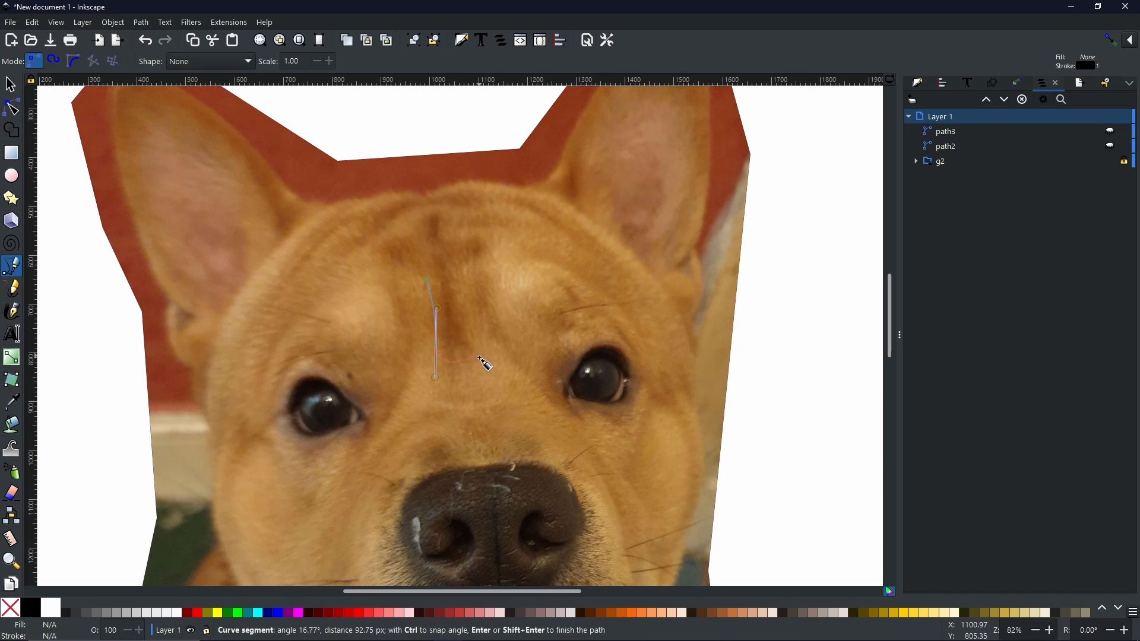
left_click_drag(456, 355, 452, 281)
left_click(469, 263)
left_click_drag(475, 238, 427, 212)
left_click_drag(426, 241, 386, 239)
key("Return")
left_click_drag(393, 260, 411, 271)
left_click_drag(427, 279, 435, 296)
Step: Begin a dark fur stripe outline with jagged tips on the head's edge beside the left ear
left_click(274, 290)
left_click_drag(318, 236, 333, 225)
key("Return")
left_click_drag(287, 260, 298, 245)
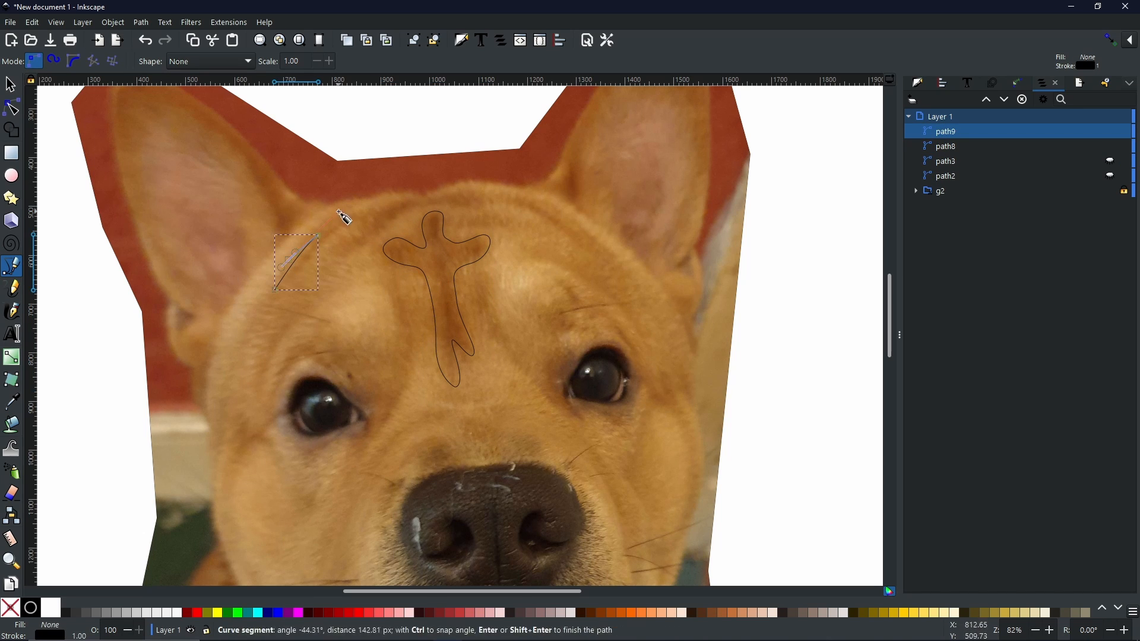
key("Return")
left_click_drag(339, 212, 454, 202)
Step: Continue the stripe outline in a curve over the top of the head and down to its right side below the ear
left_click(333, 222)
left_click(465, 189)
left_click_drag(540, 200, 585, 223)
left_click_drag(622, 263, 634, 285)
left_click_drag(661, 324, 669, 336)
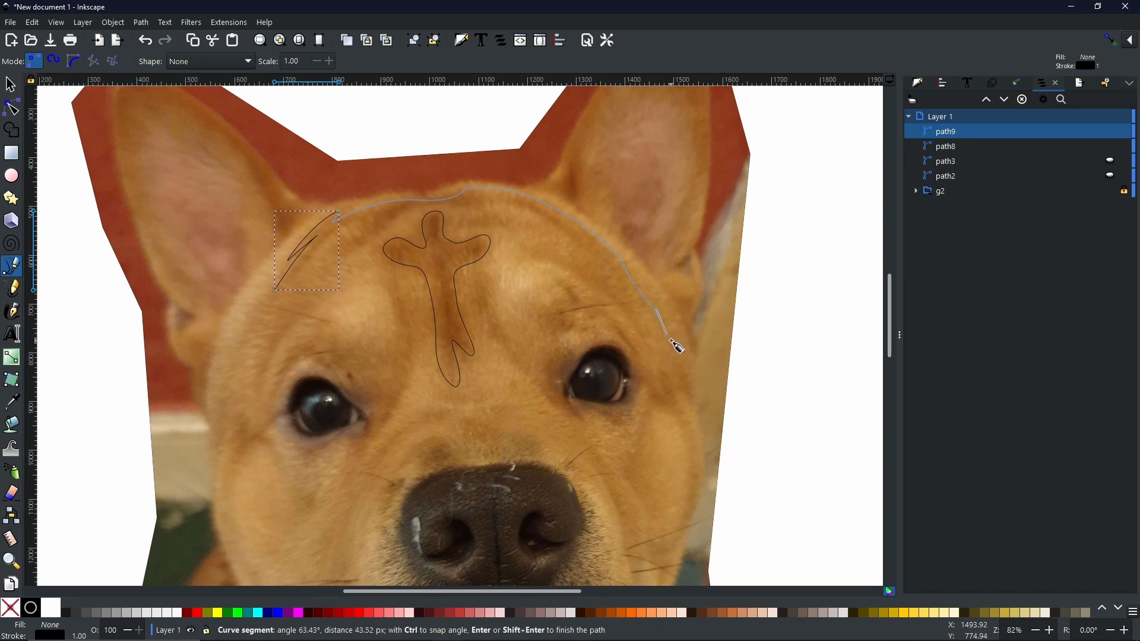
left_click_drag(630, 301, 645, 327)
left_click(653, 342)
Step: Trace the stripe's inner edge from the right side of the head back across the forehead to close the outline
left_click_drag(615, 303, 601, 292)
left_click_drag(532, 259, 495, 258)
left_click_drag(528, 241, 578, 258)
left_click_drag(569, 237, 496, 201)
left_click(477, 210)
left_click_drag(444, 206, 355, 241)
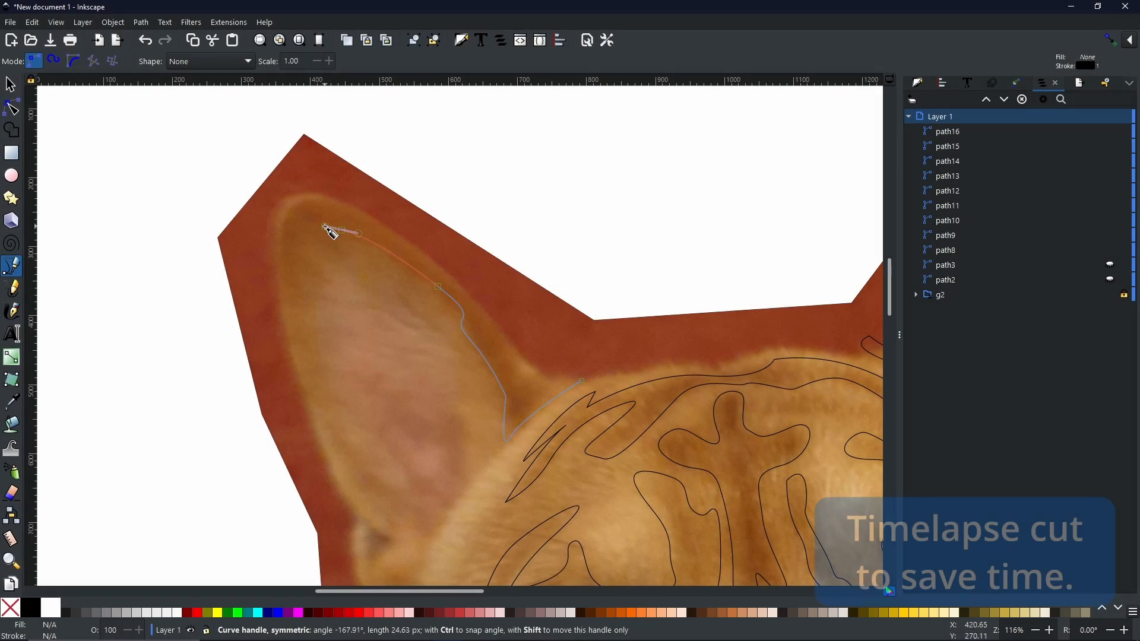
Step: Trace the dark fur rim of the left ear along the border of the pink inner ear
key("BackSpace")
left_click_drag(325, 226, 330, 245)
left_click_drag(307, 296, 332, 395)
left_click_drag(338, 417, 331, 420)
left_click_drag(300, 389, 293, 367)
left_click(263, 250)
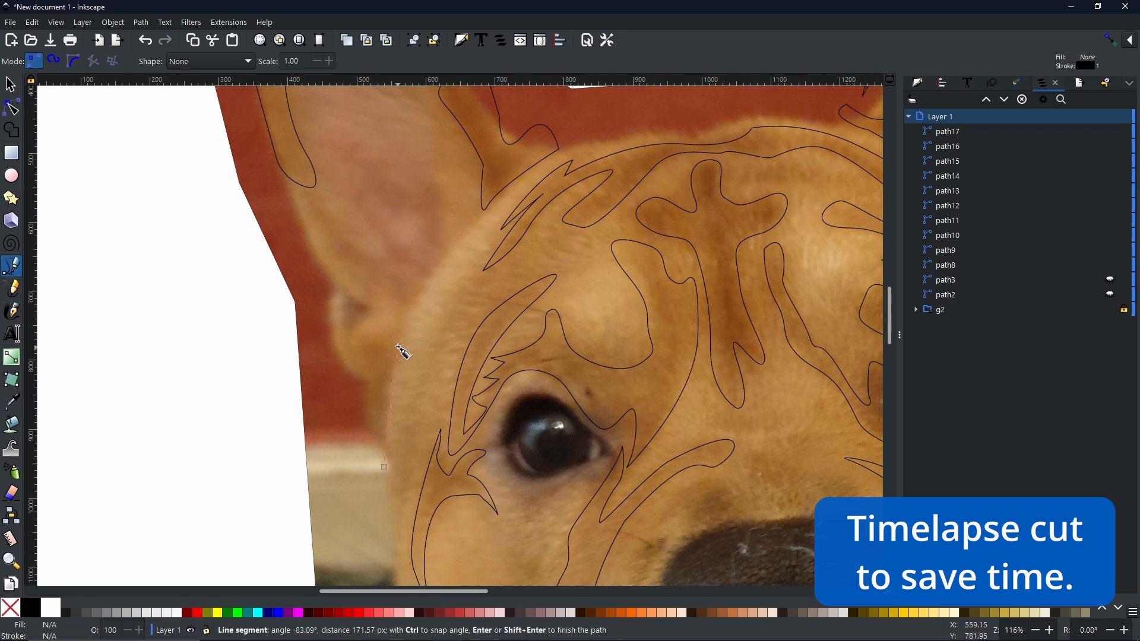
Step: Outline the dark fur patch at the side of the head just below the left ear
left_click(364, 383)
left_click_drag(351, 463, 345, 464)
left_click(385, 468)
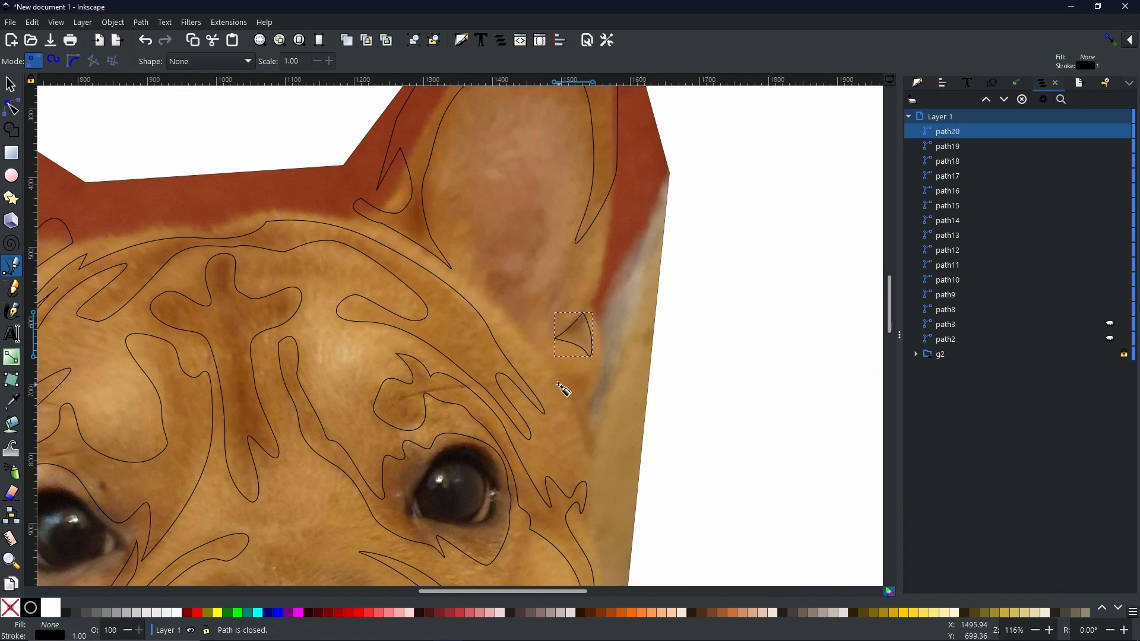
Step: Outline the remaining dark fur patches below the right ear and on the left cheek beside the nose
scroll(564, 389, "down", 2)
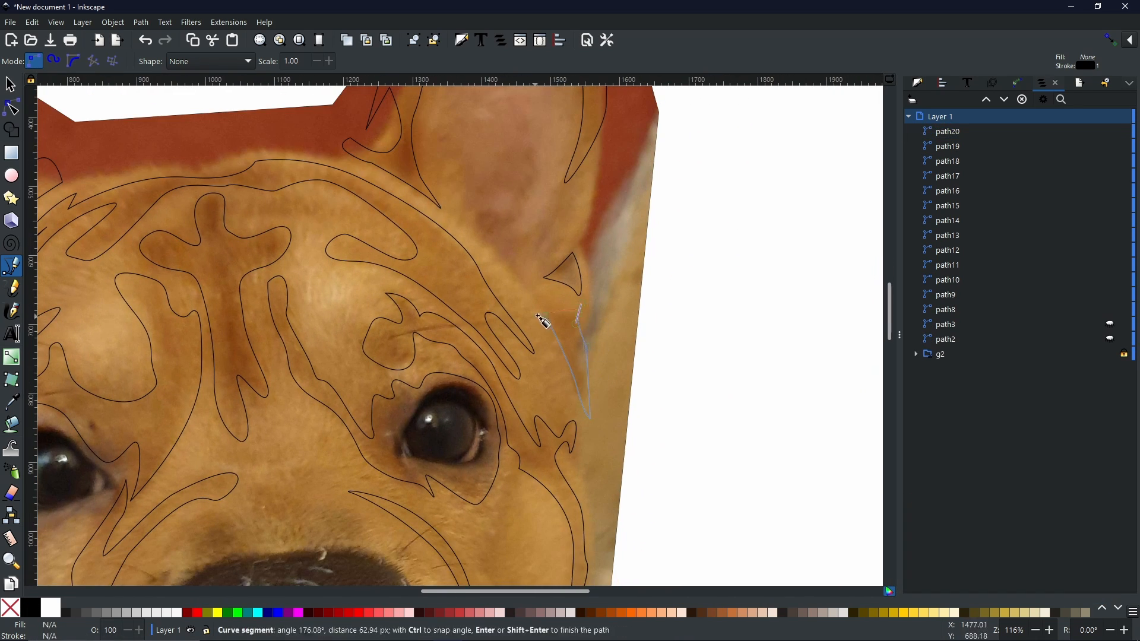
left_click_drag(356, 283, 295, 300)
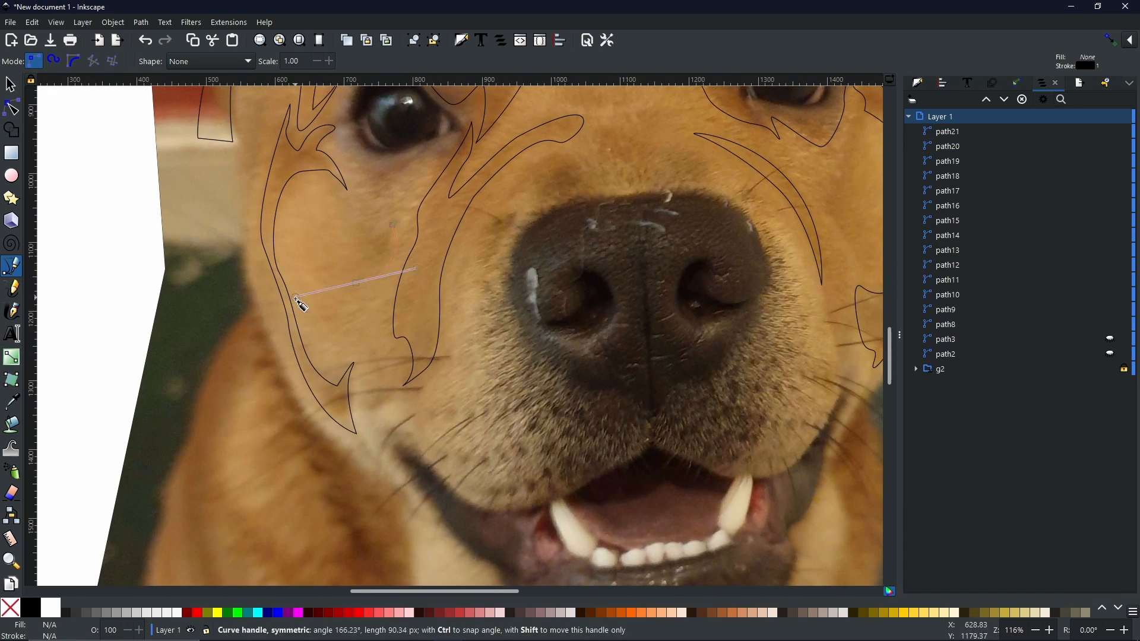
left_click_drag(356, 267, 359, 262)
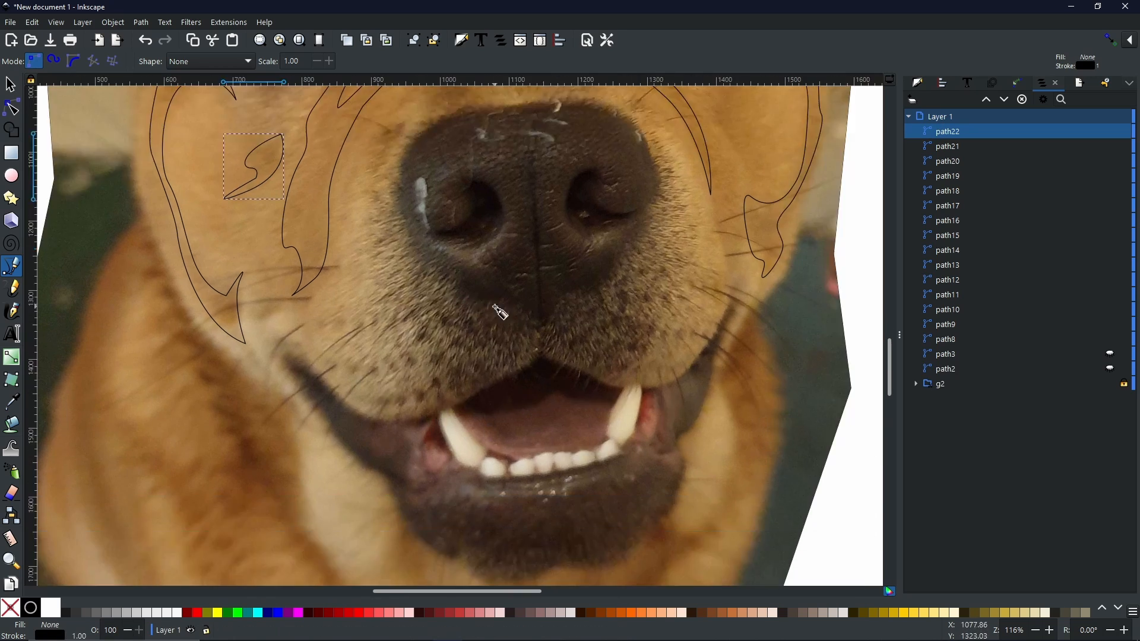
Step: Select all traced dark fur outlines by their shared stroke colour and merge them into one path with a Union
scroll(494, 309, "down", 2)
key("s")
left_click(723, 327)
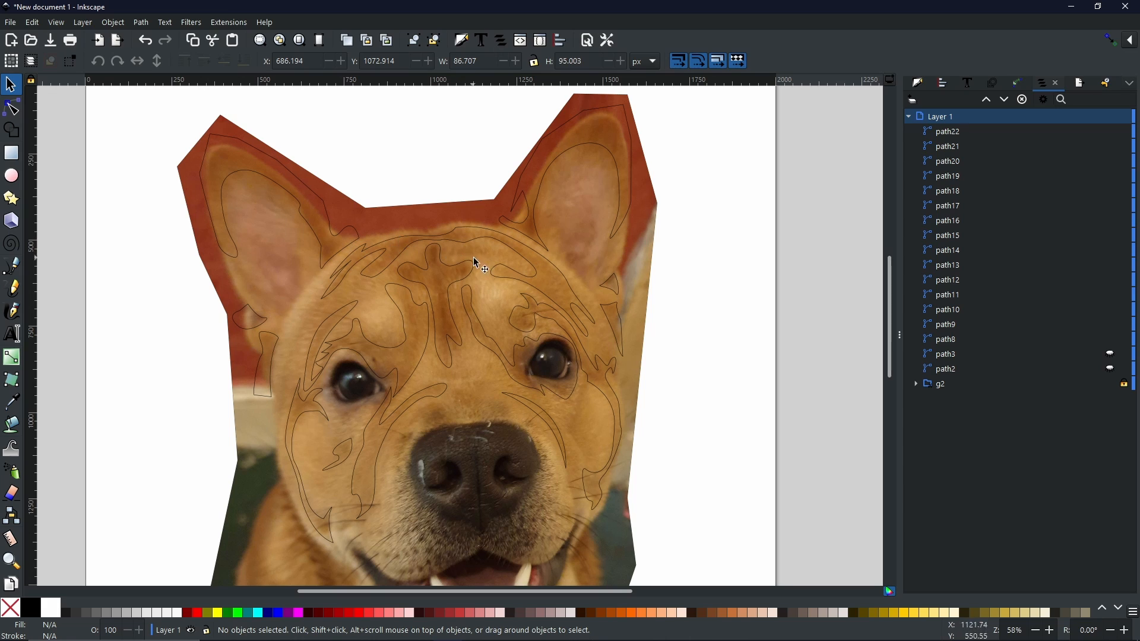
left_click(627, 210)
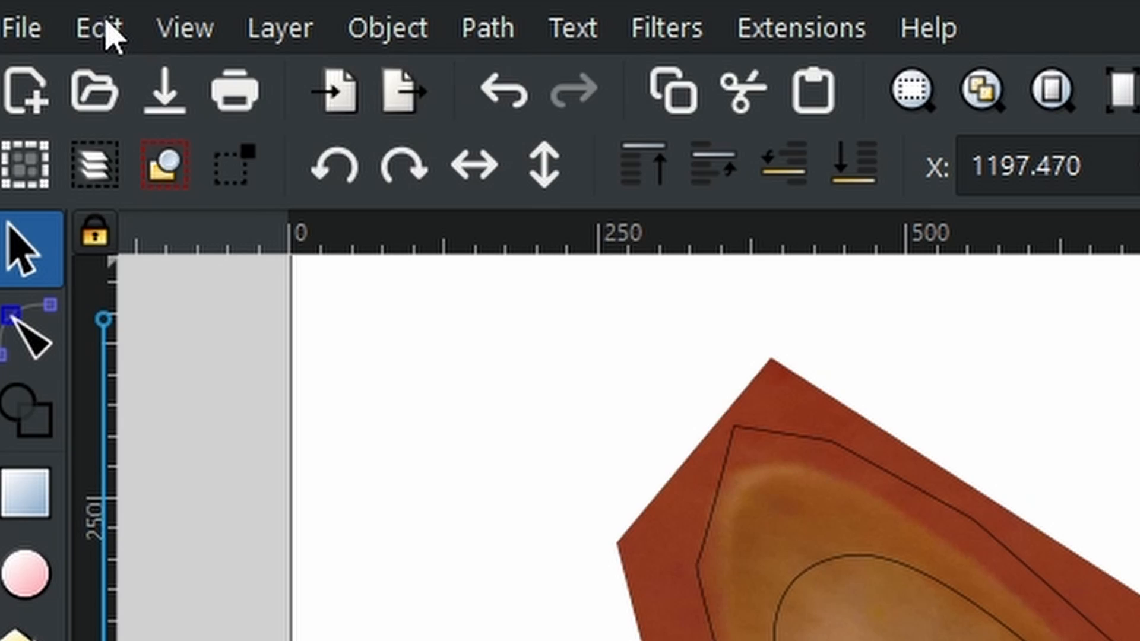
left_click(66, 25)
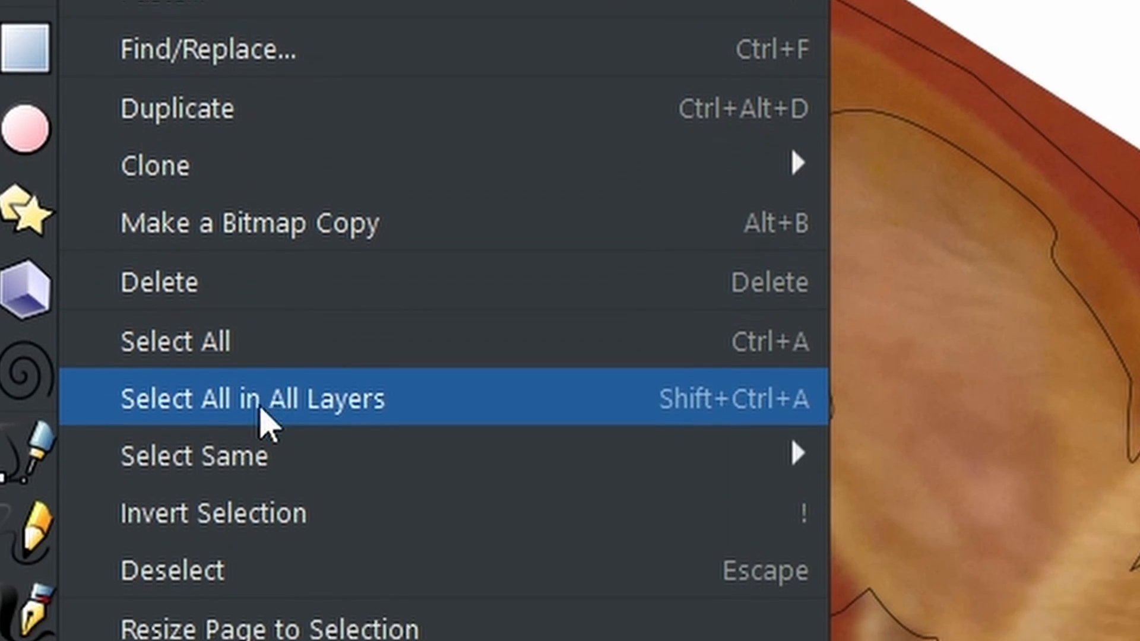
mouse_move(287, 640)
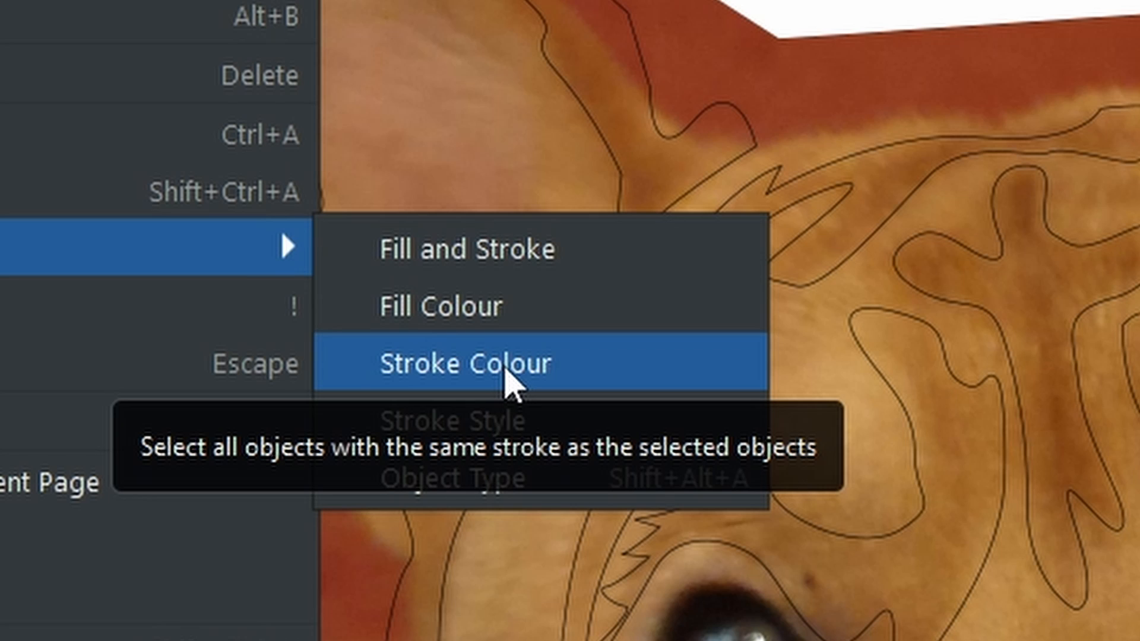
left_click(500, 371)
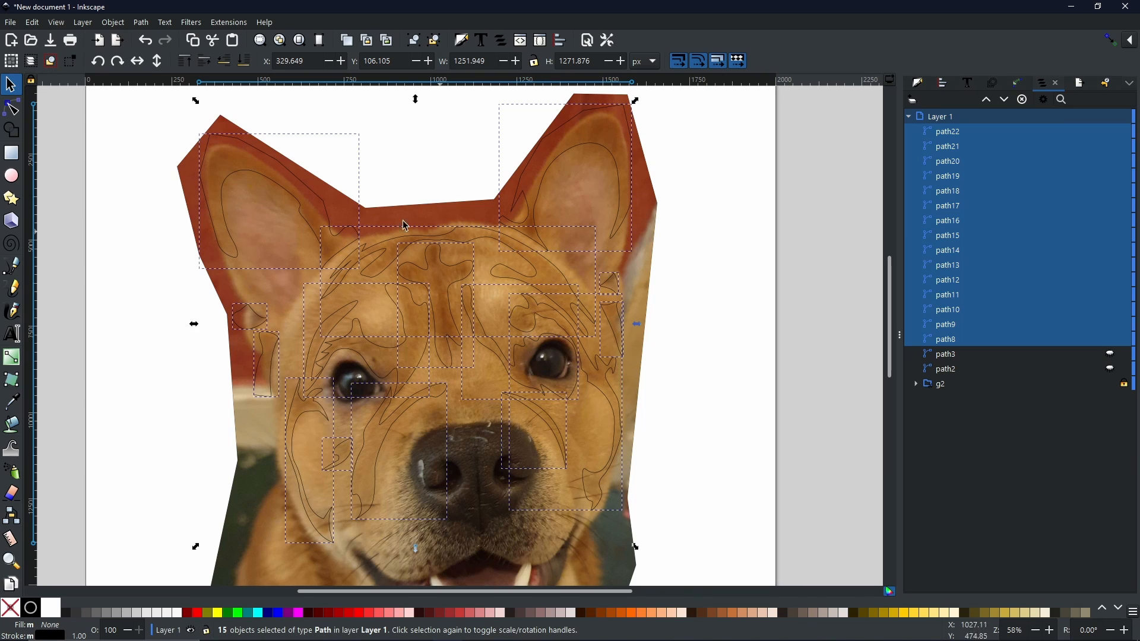
left_click(141, 22)
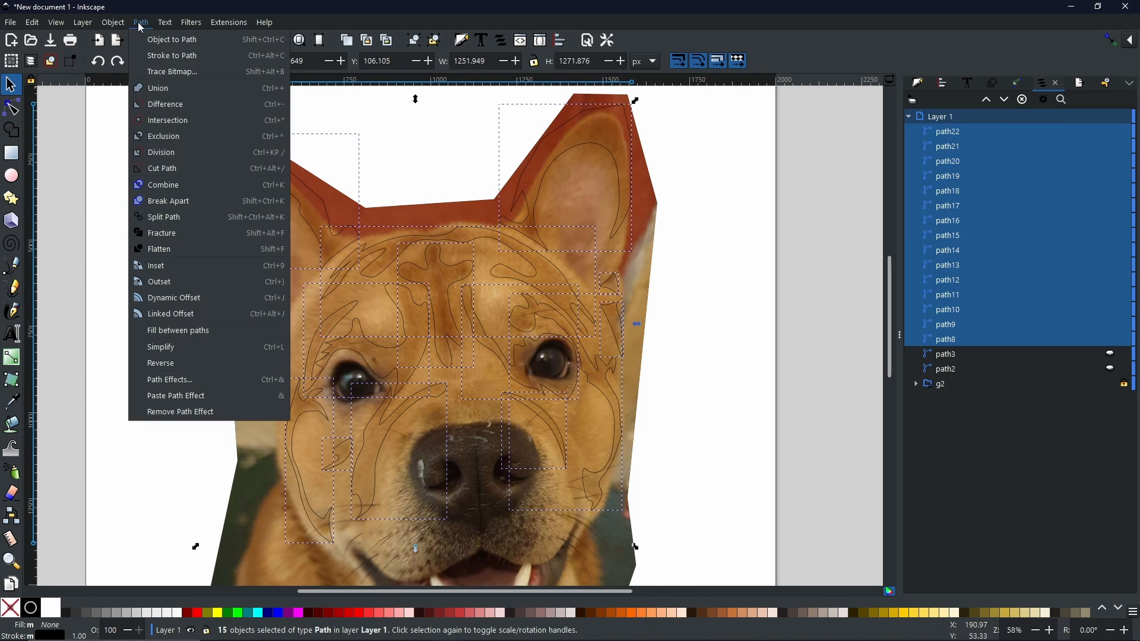
left_click(174, 87)
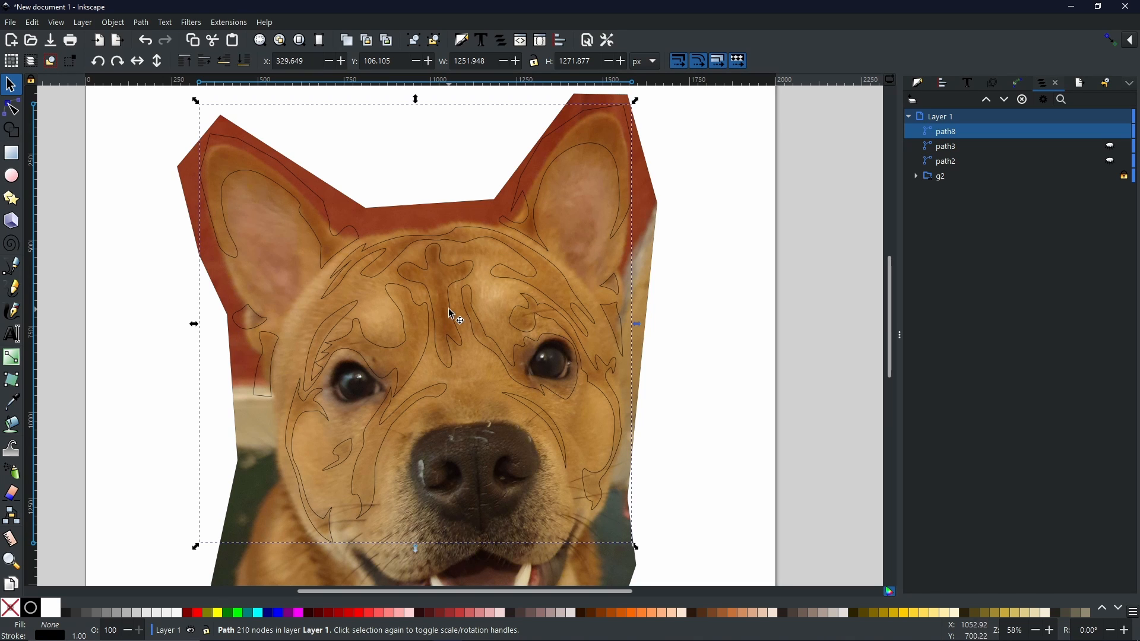
Step: Fill the merged fur path with the average brown 9a5d23 sampled from the forehead's dark marking and remove its stroke
left_click(18, 406)
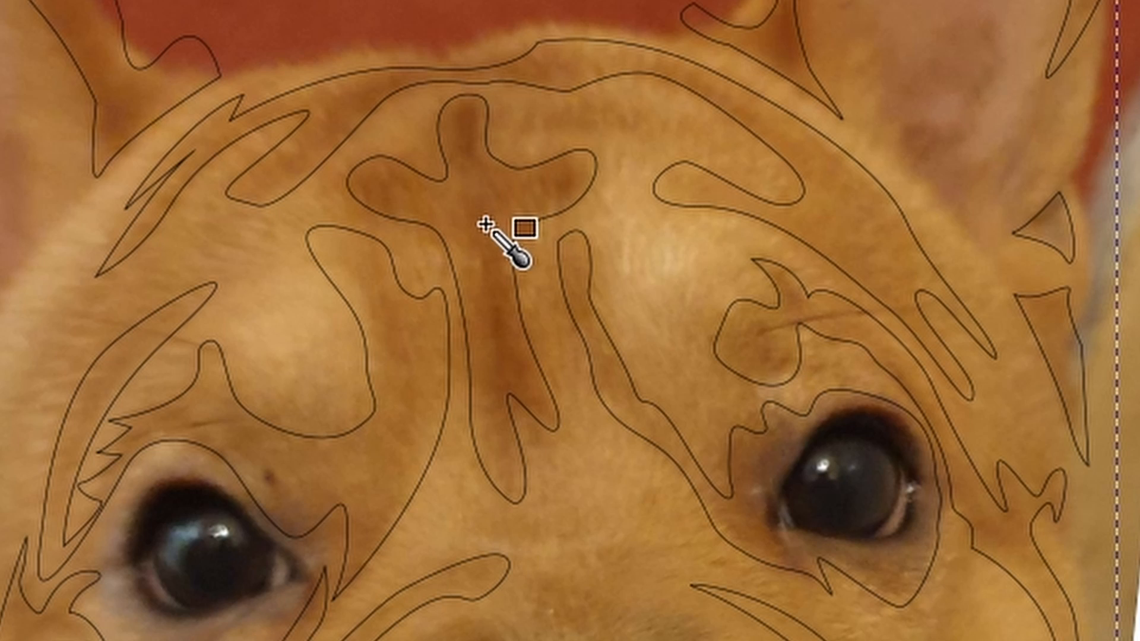
left_click_drag(485, 207, 521, 226)
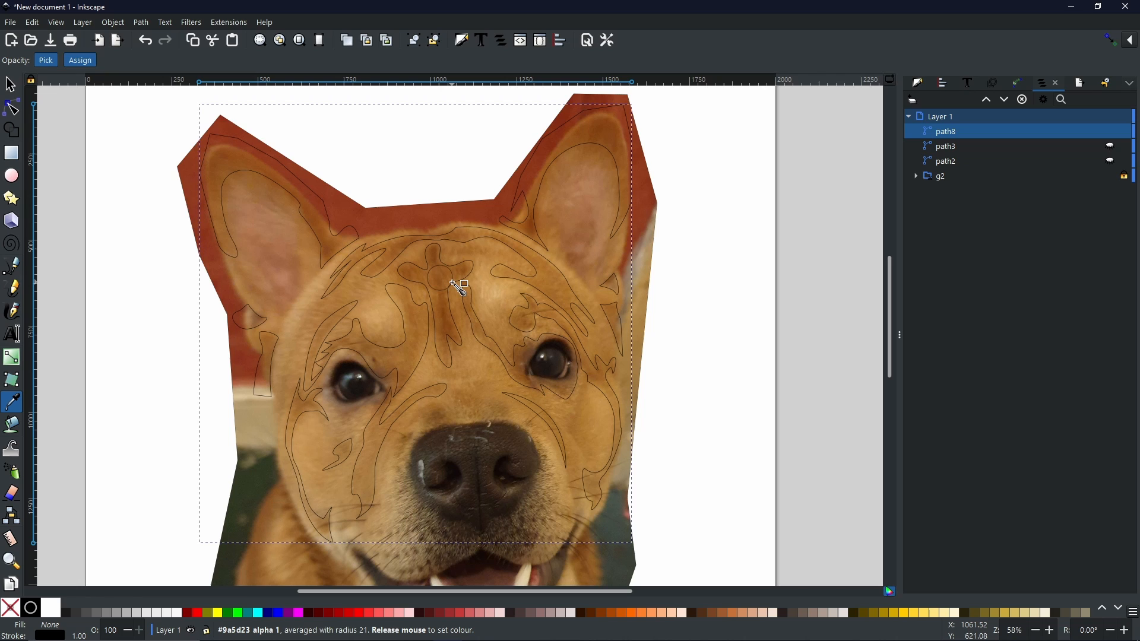
left_click_drag(453, 283, 454, 284)
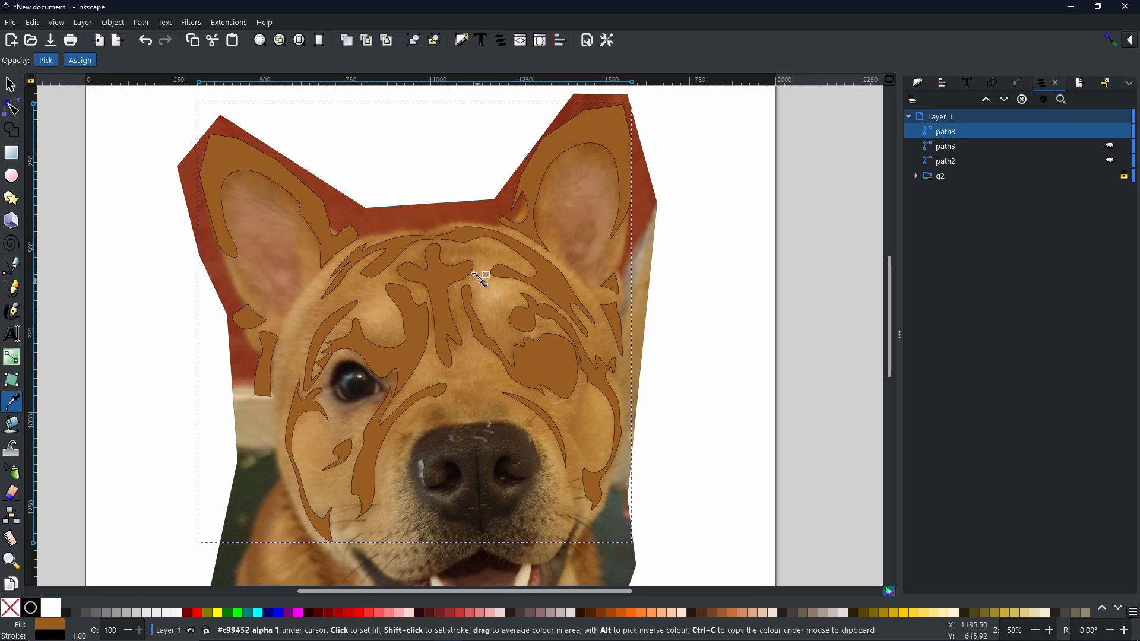
left_click(11, 609, "shift")
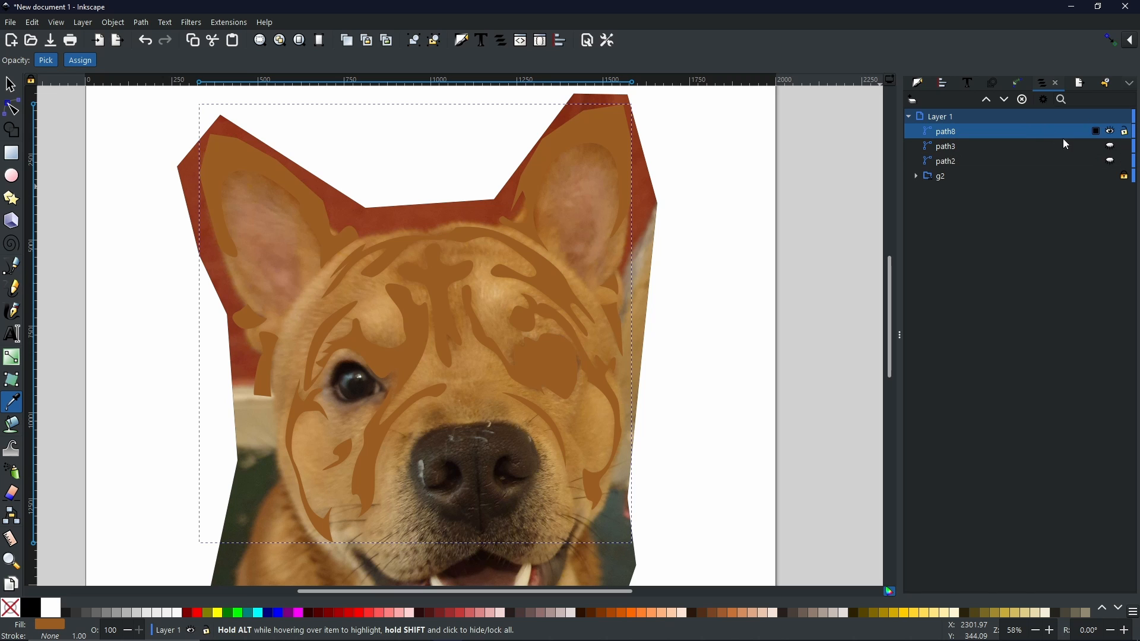
Step: Hide the dark brown fur path to expose the photo for tracing the light areas
left_click(1112, 132)
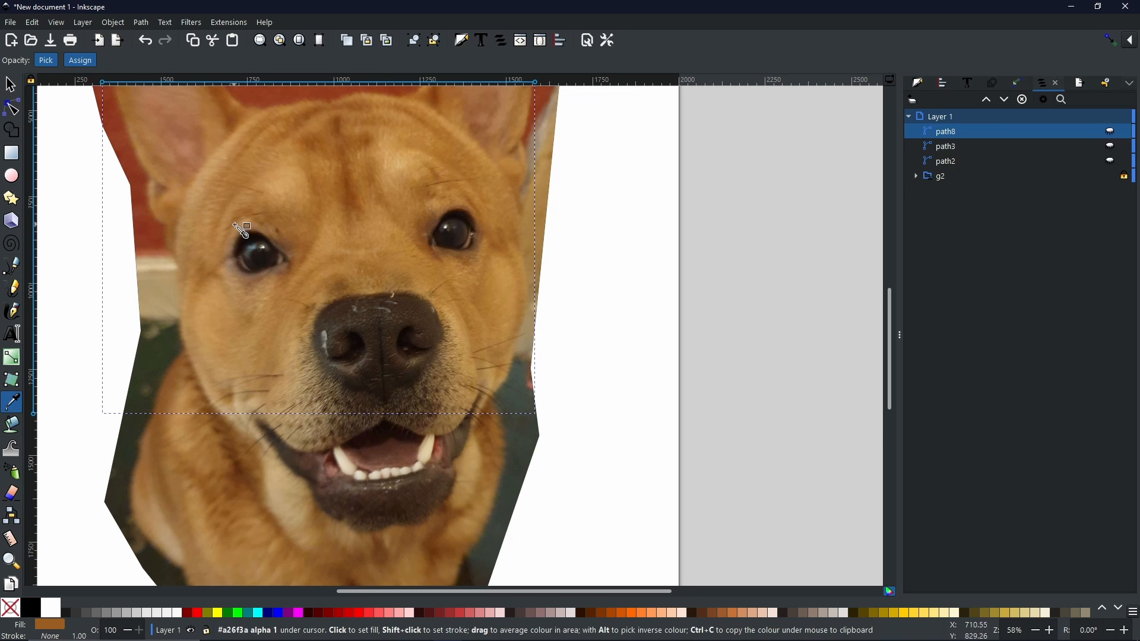
scroll(256, 224, "up", 3)
scroll(256, 224, "left", 2)
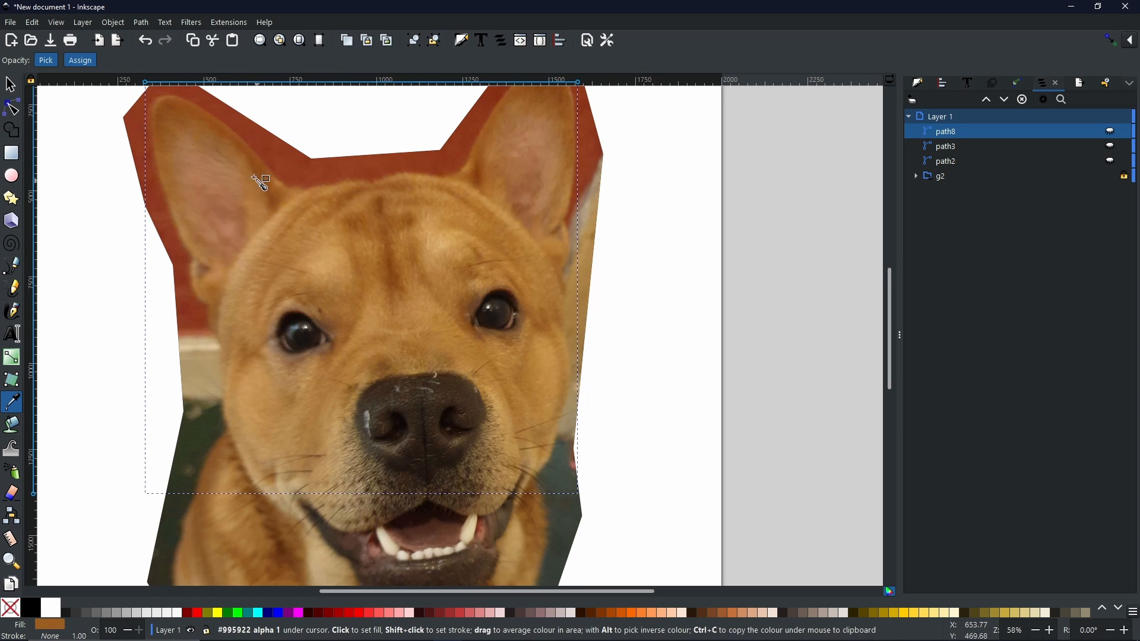
scroll(266, 361, "down", 8)
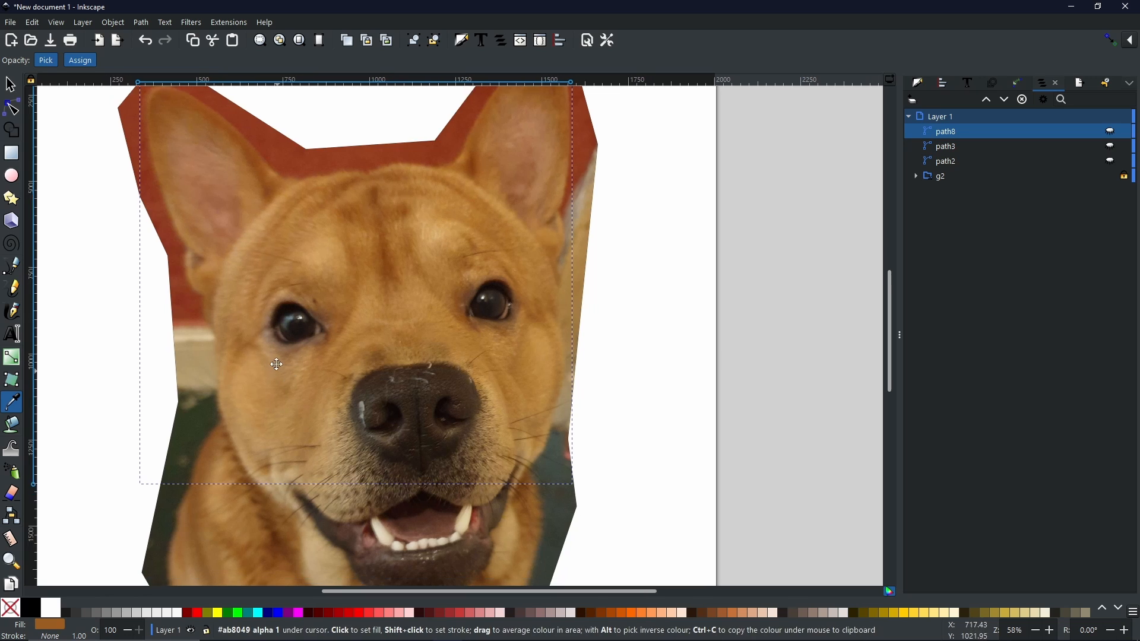
scroll(275, 357, "right", 5)
scroll(229, 228, "up", 6)
scroll(229, 228, "left", 4)
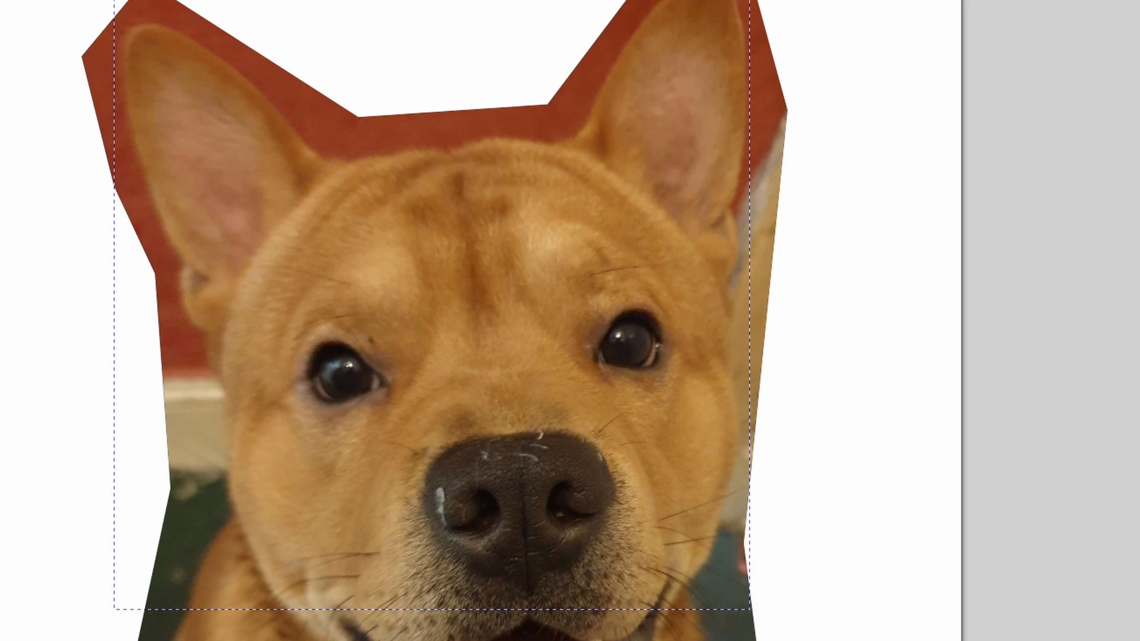
Step: Trace a closed, pointed outline around the light fur patch above the left eye with the Pen tool
left_click(322, 274)
left_click_drag(421, 304, 409, 416)
key("Return")
left_click(420, 304)
left_click_drag(355, 298, 316, 254)
left_click_drag(322, 275, 271, 275)
key("ctrl+z")
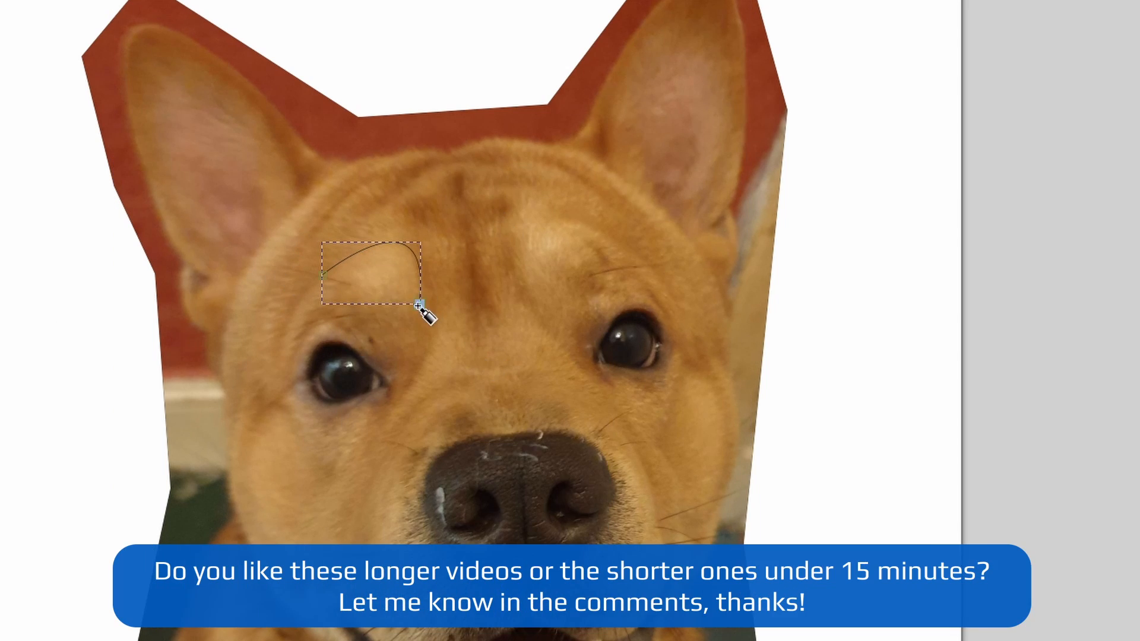
left_click(419, 304)
left_click_drag(359, 291, 333, 255)
left_click(323, 275)
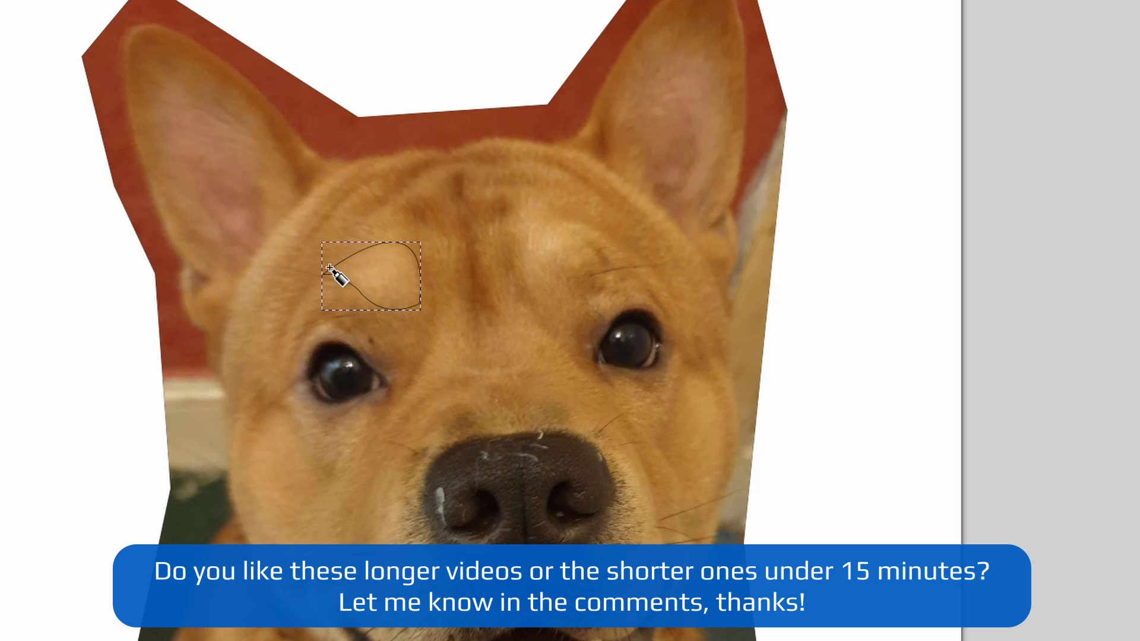
Step: Trace a closed outline around the light fur patch above the right eye, with a notch on its lower edge
left_click(630, 259)
left_click_drag(527, 269, 527, 384)
key("Return")
left_click(527, 269)
left_click_drag(584, 258, 619, 199)
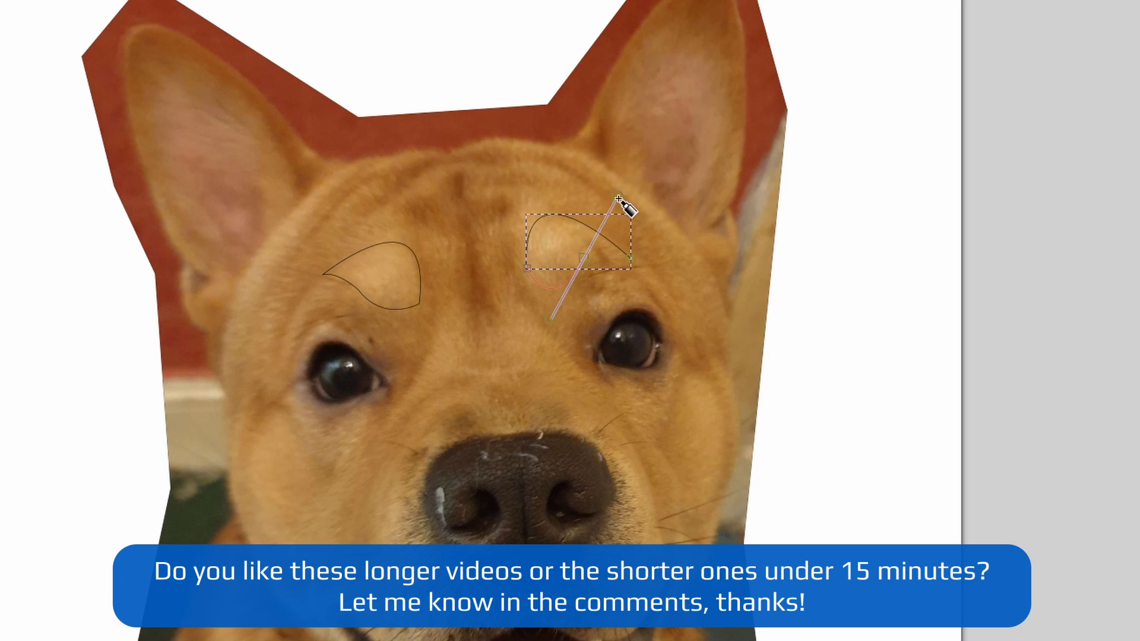
left_click_drag(631, 259, 704, 313)
Step: Begin a light muzzle outline along the lower edge of the left cheek and up to the whiskers
left_click_drag(539, 637, 509, 398)
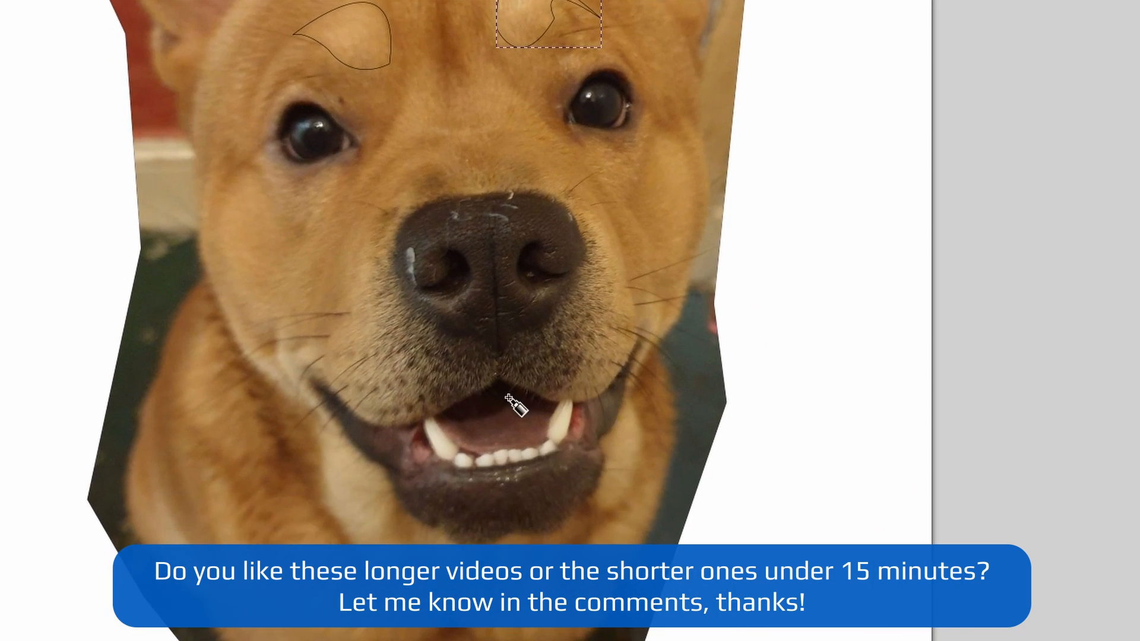
left_click(218, 319)
left_click_drag(281, 362, 299, 367)
key("Return")
left_click(280, 363)
left_click_drag(278, 316, 290, 296)
key("Return")
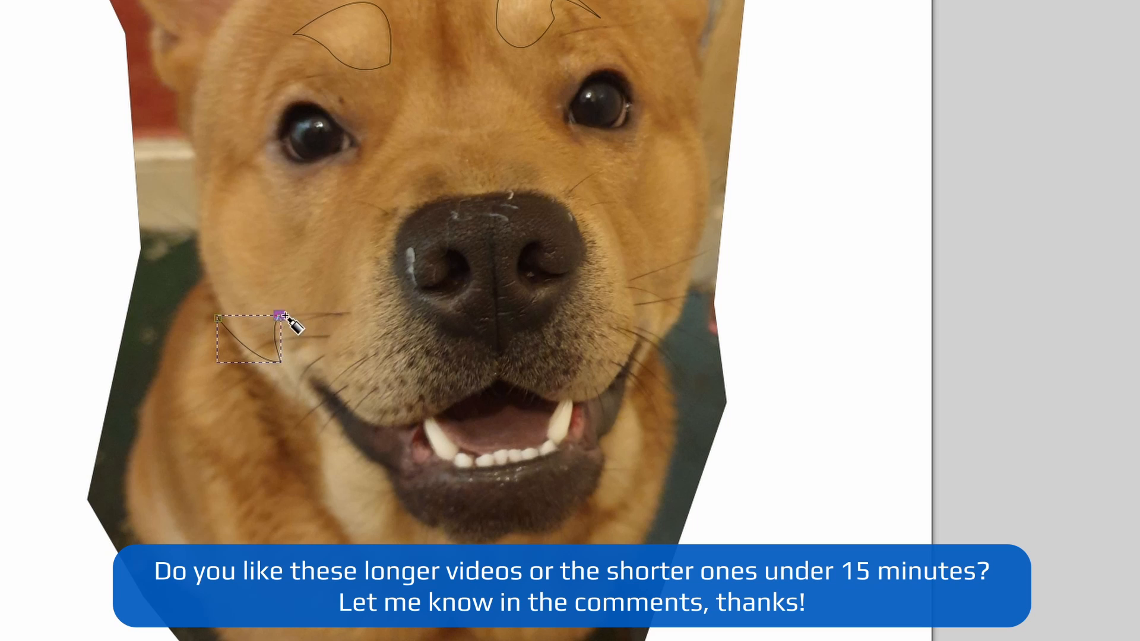
Step: Continue the light muzzle outline with fur tufts along the left cheek, up beside the nose and over its top
left_click(278, 316)
left_click(289, 354)
left_click_drag(321, 347, 344, 363)
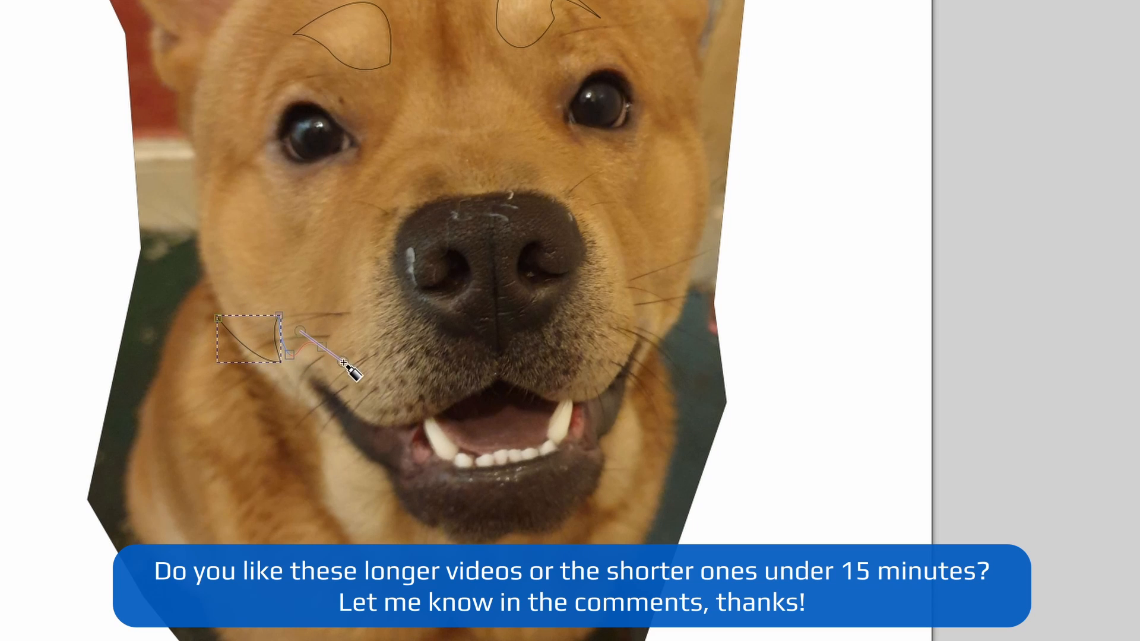
left_click_drag(345, 304, 346, 287)
left_click(364, 260)
left_click_drag(358, 228, 425, 198)
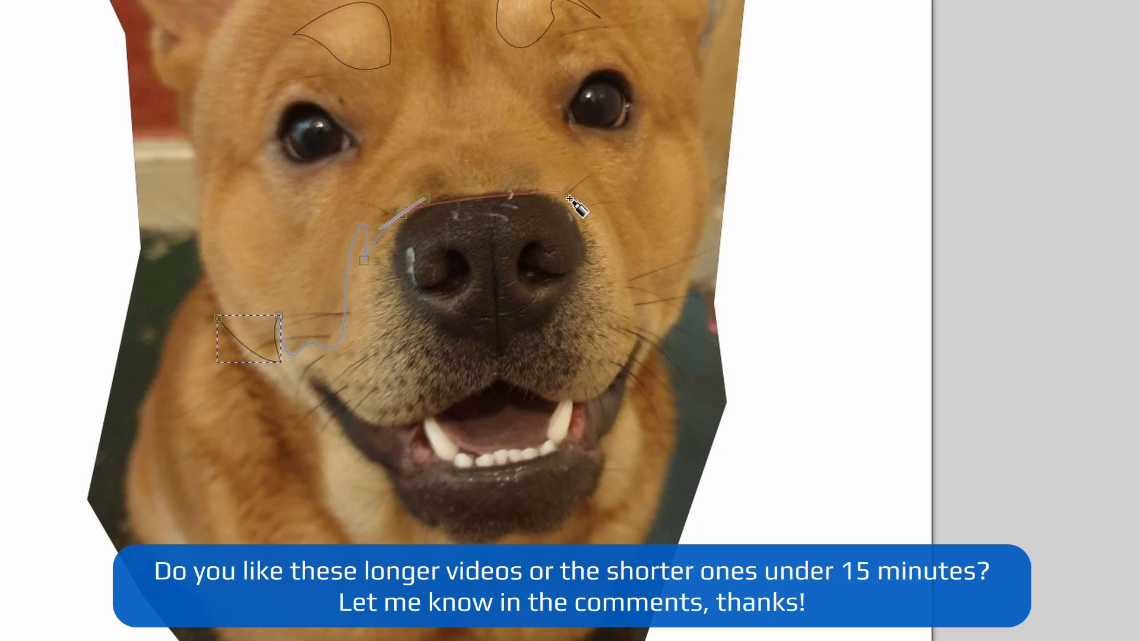
left_click_drag(561, 192, 668, 214)
Step: Carry the muzzle outline down the right cheek with pointed tufts and close it loosely around the jaw and chin
key("Return")
left_click(560, 191)
left_click_drag(622, 259, 650, 224)
key("Return")
left_click(648, 274)
left_click(661, 312)
left_click_drag(687, 271, 701, 258)
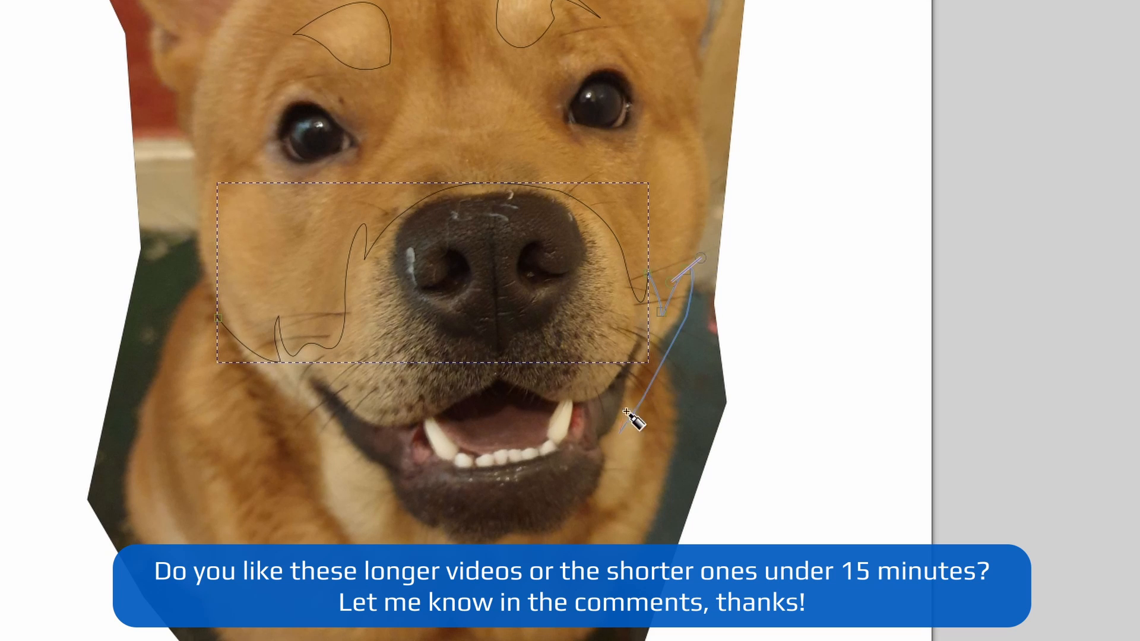
left_click_drag(511, 570, 428, 570)
left_click(195, 358)
left_click(217, 318)
Step: Trace a thin closed crescent for the light fur along the right upper edge of the forehead
mouse_move(194, 230)
left_mouse_down()
mouse_move(289, 436)
mouse_move(171, 512)
left_mouse_up()
left_click(481, 190)
mouse_move(636, 300)
left_mouse_down()
mouse_move(717, 426)
mouse_move(715, 392)
left_mouse_up()
key("Return")
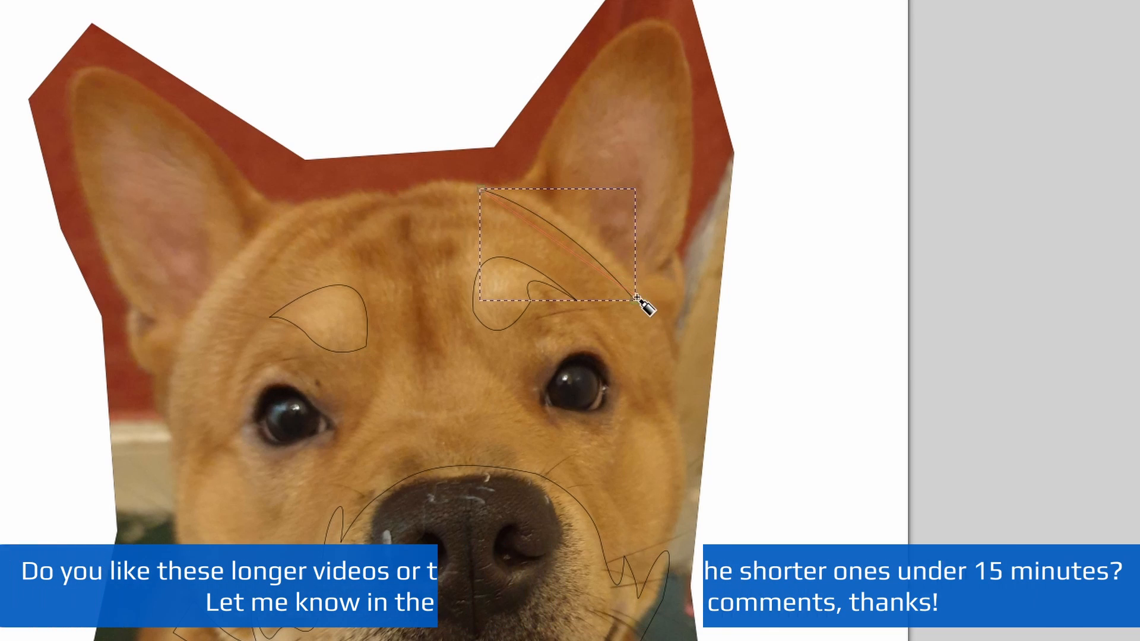
left_click_drag(636, 299, 708, 410)
Step: Trace a closed crescent for the light fur along the left edge of the head, from beside the eye to the forehead
left_click(175, 421)
mouse_move(298, 217)
left_mouse_down()
mouse_move(417, 105)
mouse_move(415, 202)
mouse_move(444, 135)
left_mouse_up()
key("Return")
left_click(175, 420)
left_click_drag(469, 578, 462, 350)
scroll(461, 351, "down", 1)
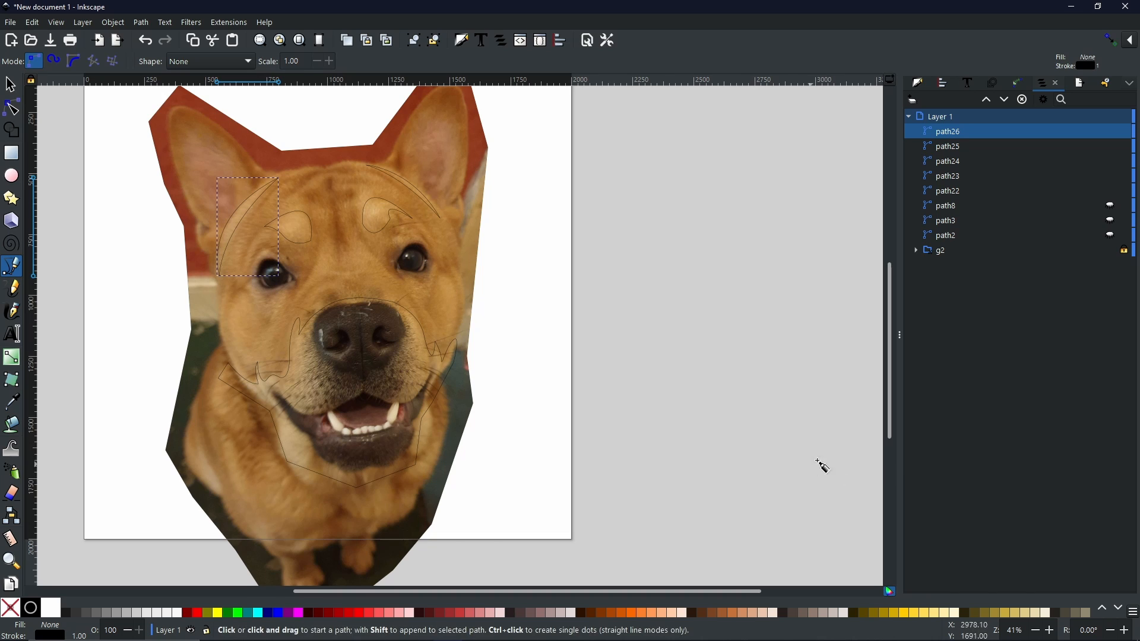
Step: Select all five light-fur outlines and unite them into a single path
left_click(9, 87)
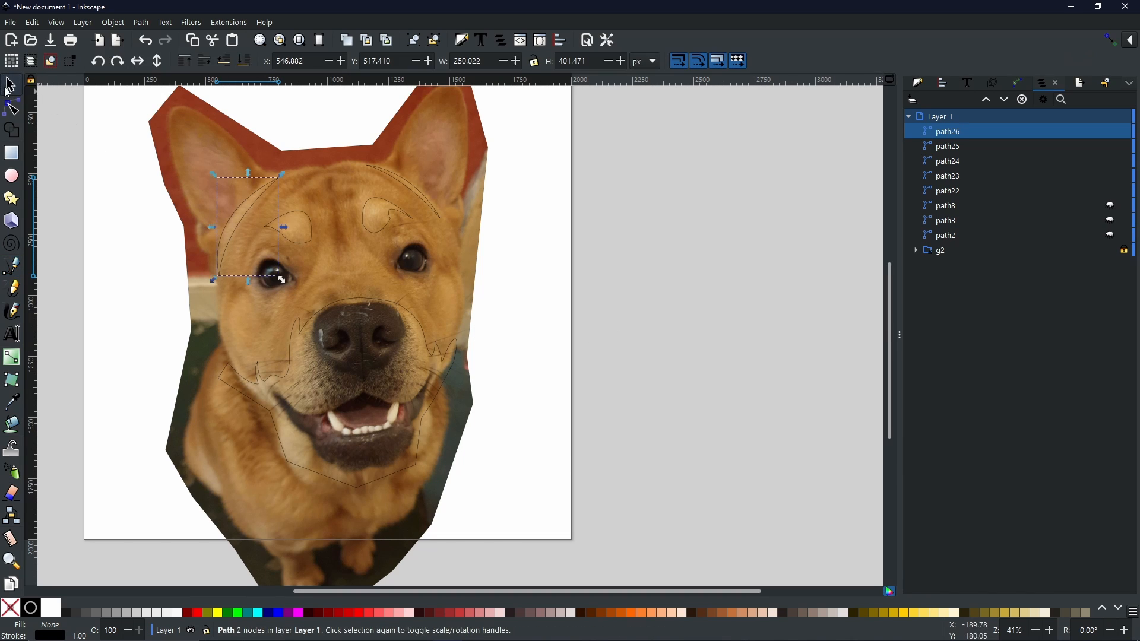
left_click(247, 210)
left_click(244, 209)
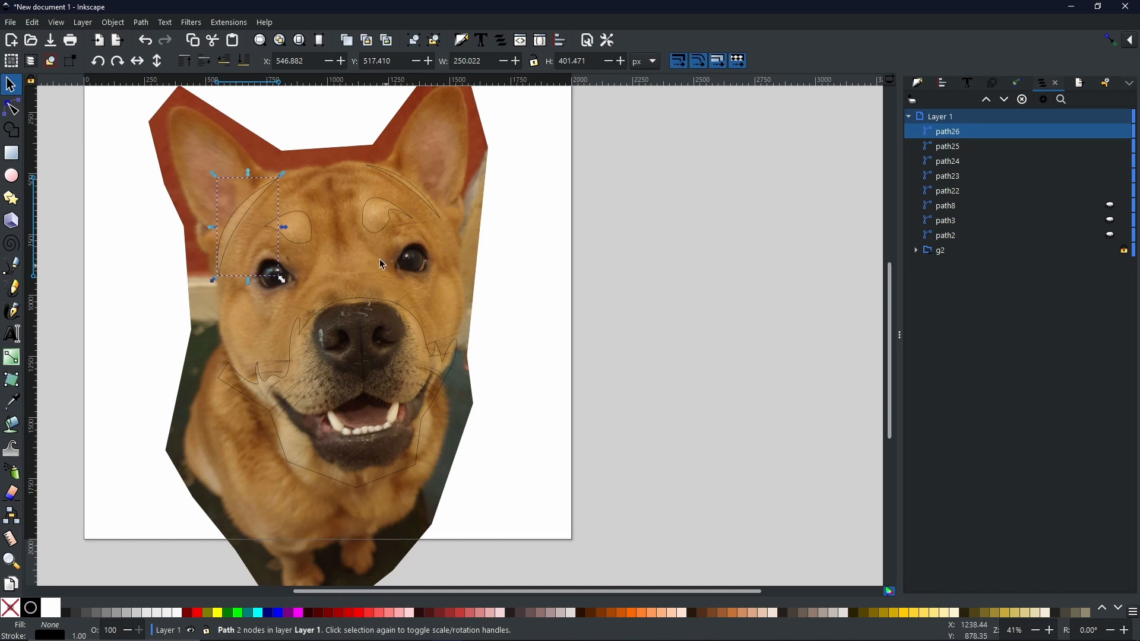
left_click(33, 22)
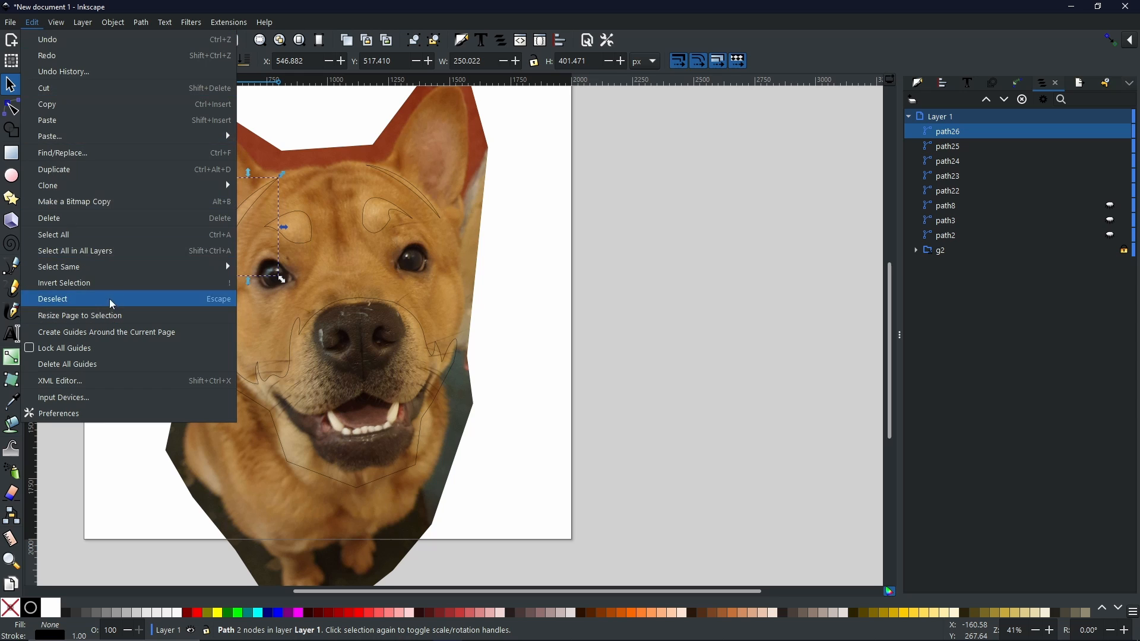
mouse_move(117, 273)
left_click(274, 300)
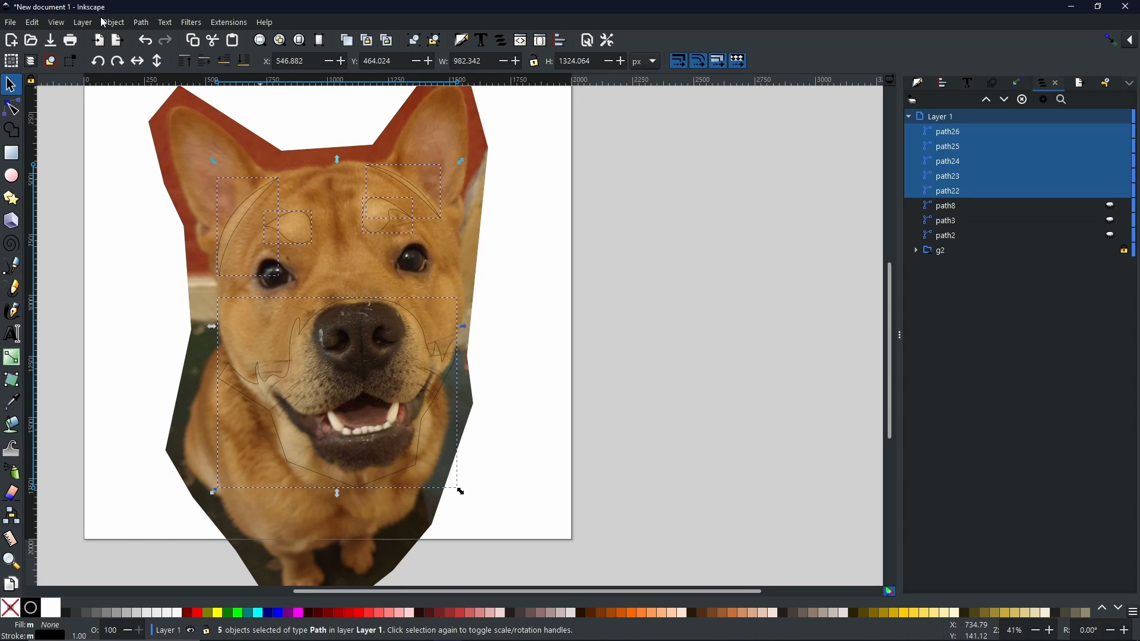
left_click(143, 22)
left_click(154, 90)
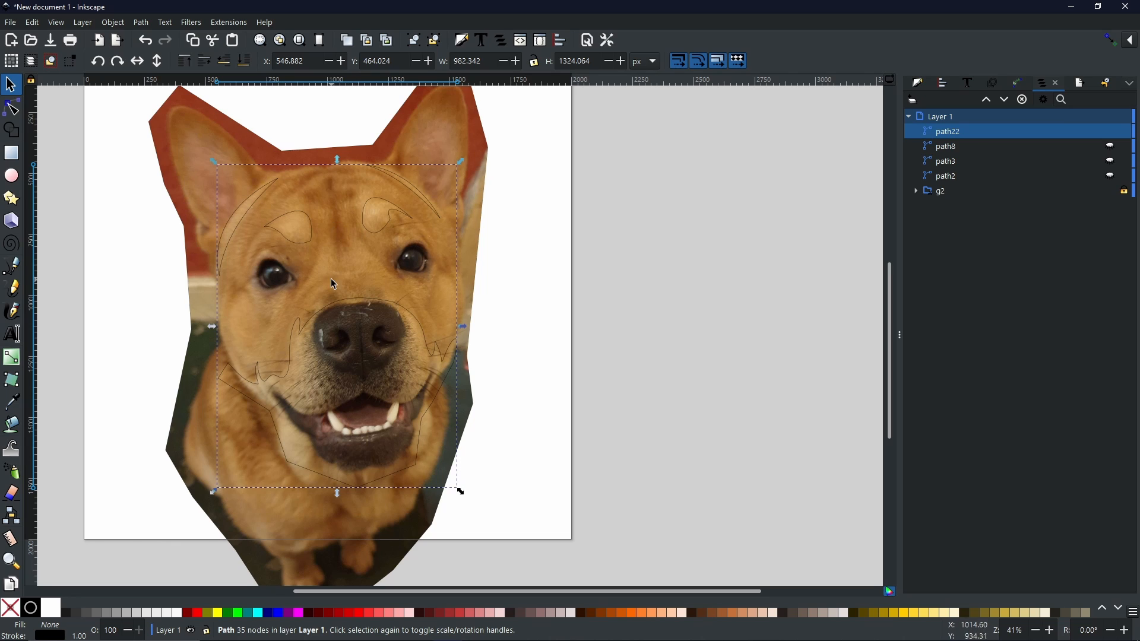
Step: Fill the light-fur path with the averaged tan above the left eye, remove its stroke and unhide the three other paths
left_click(12, 402)
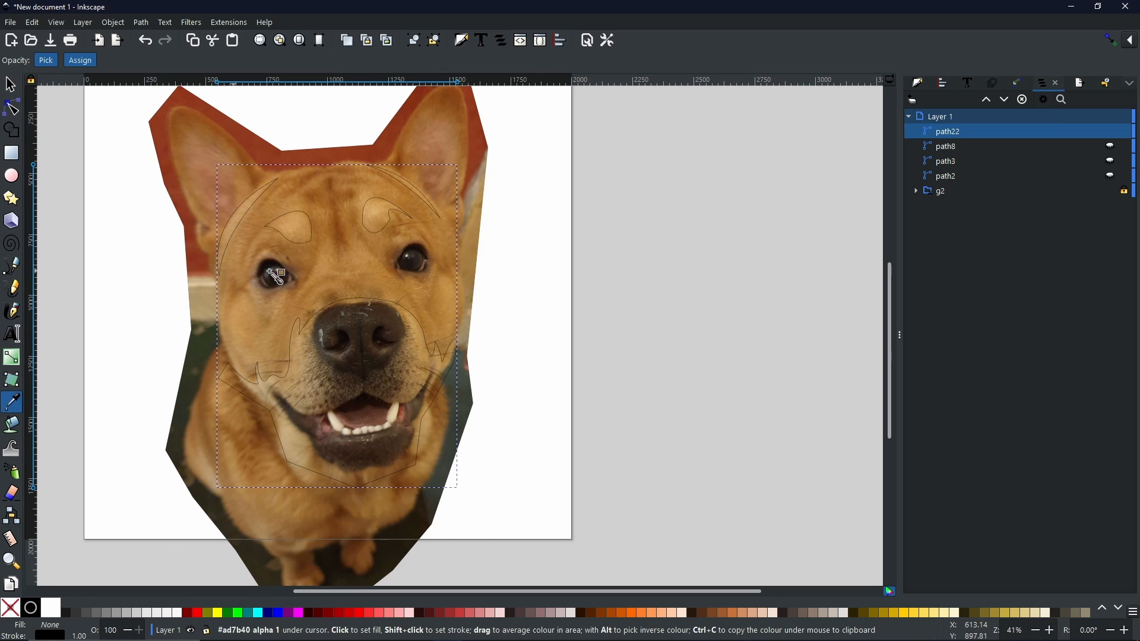
left_click_drag(290, 226, 307, 237)
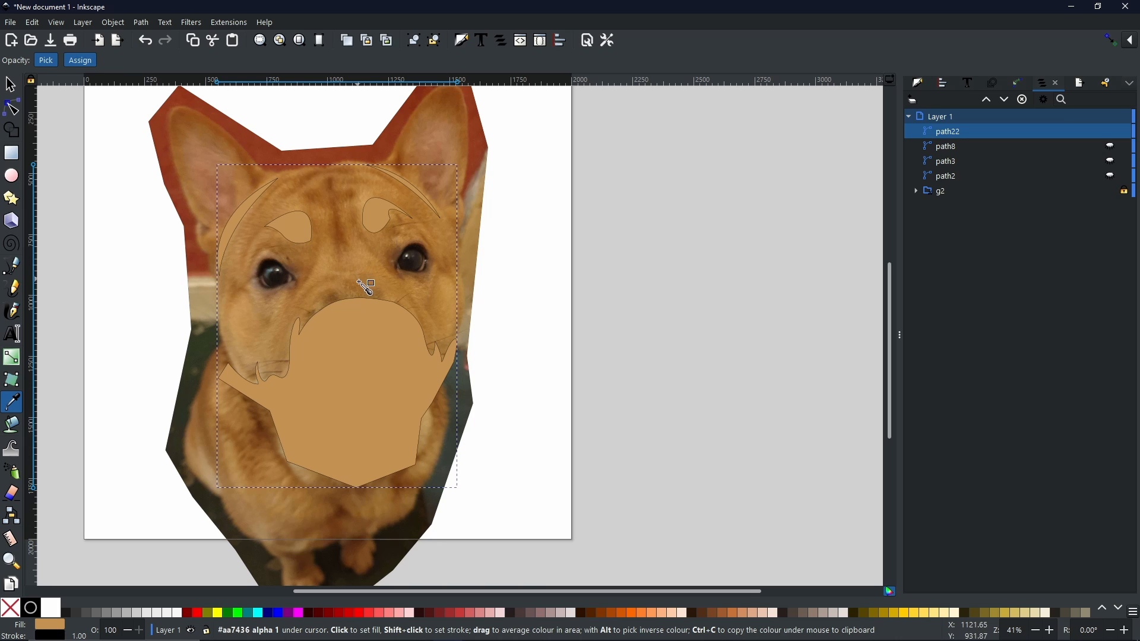
left_click(17, 613, "shift")
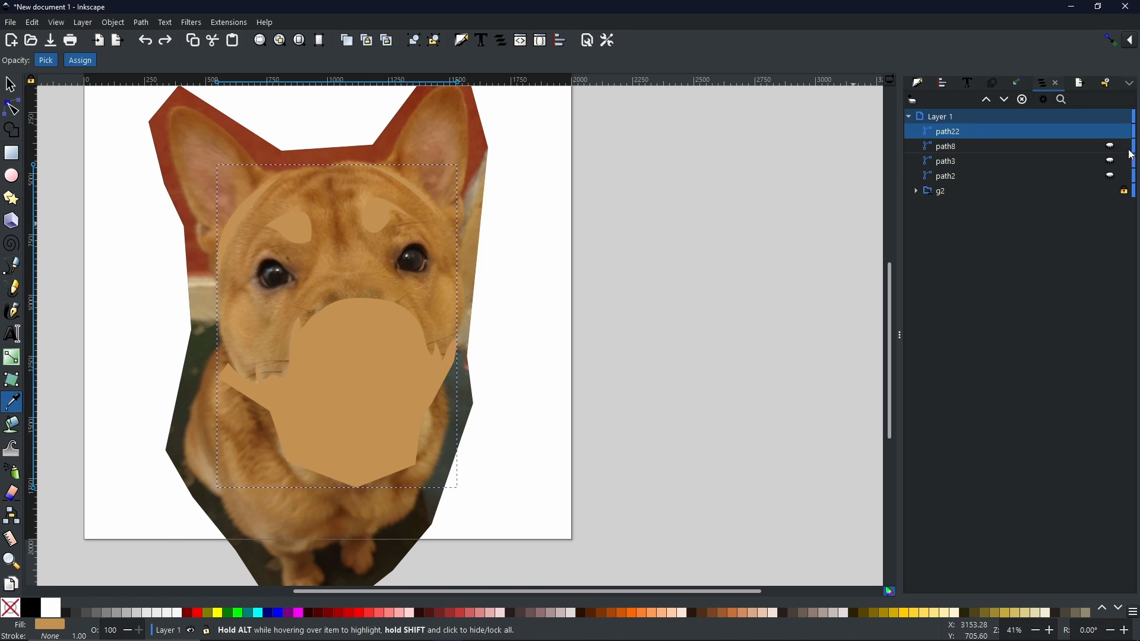
left_click(1111, 146)
left_click(1111, 160)
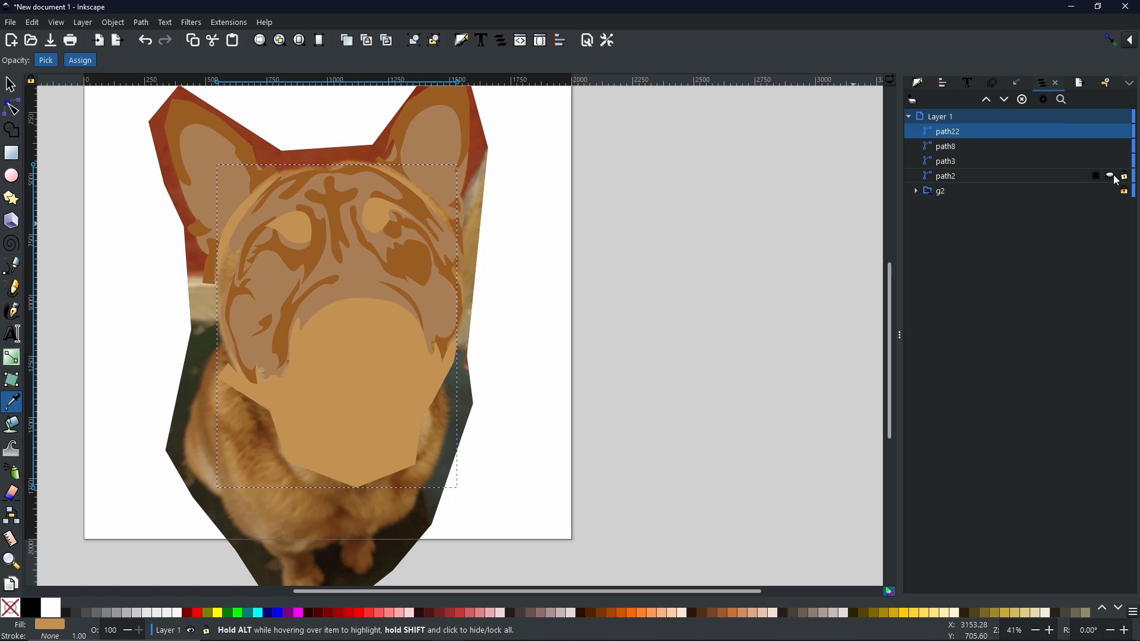
left_click(1111, 176)
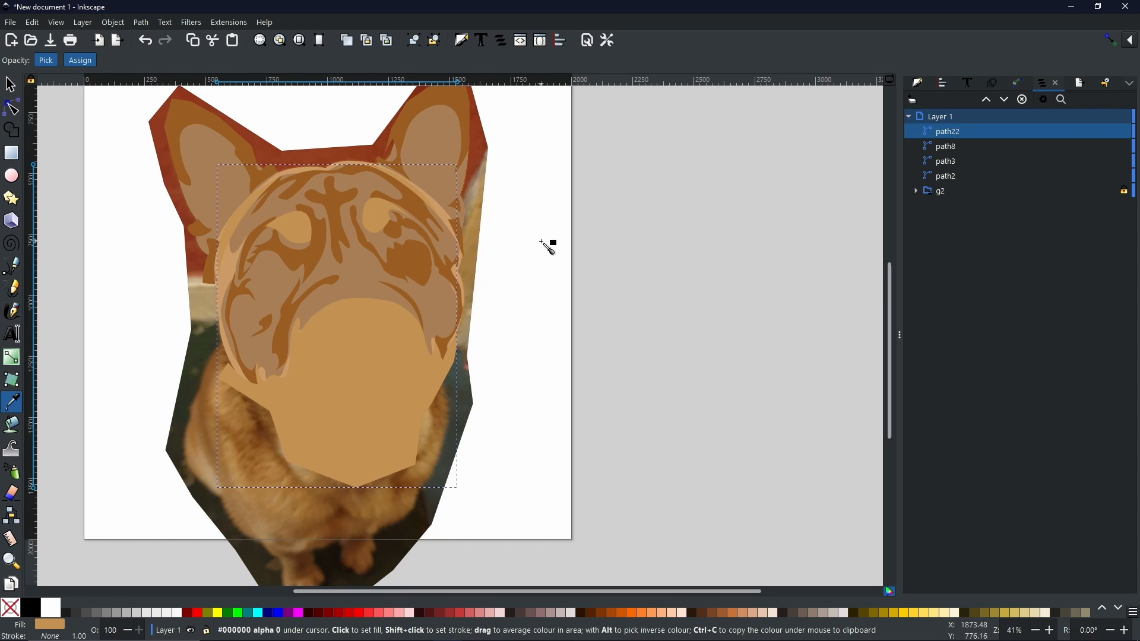
Step: Duplicate the brown shading path and intersect the copy with the dark fur path to trim the markings to it
key("s")
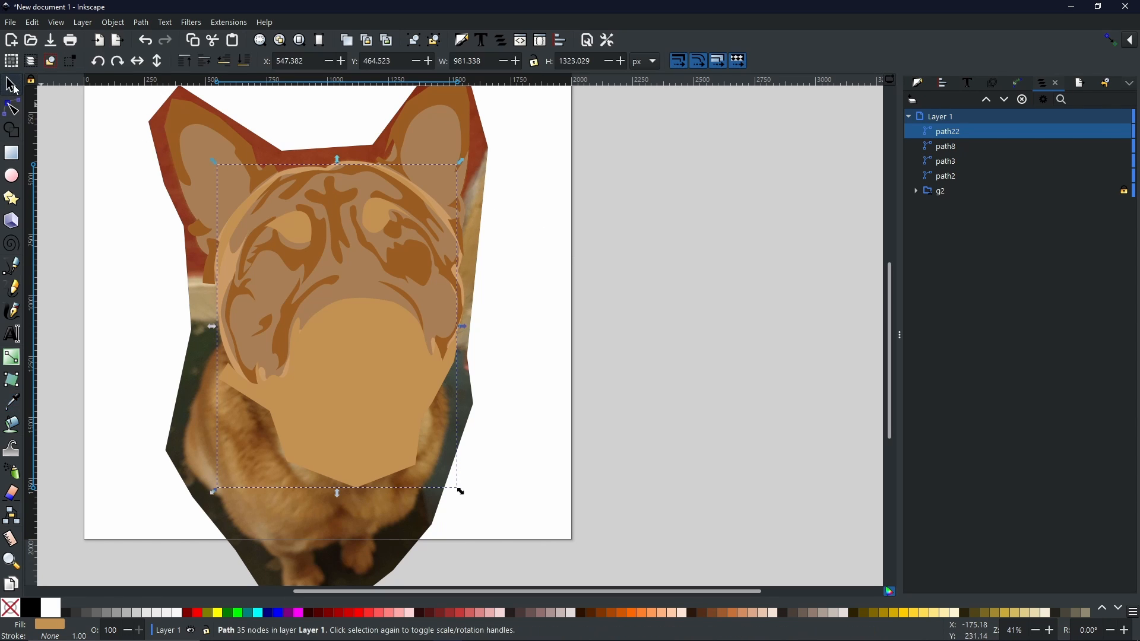
left_click(423, 148)
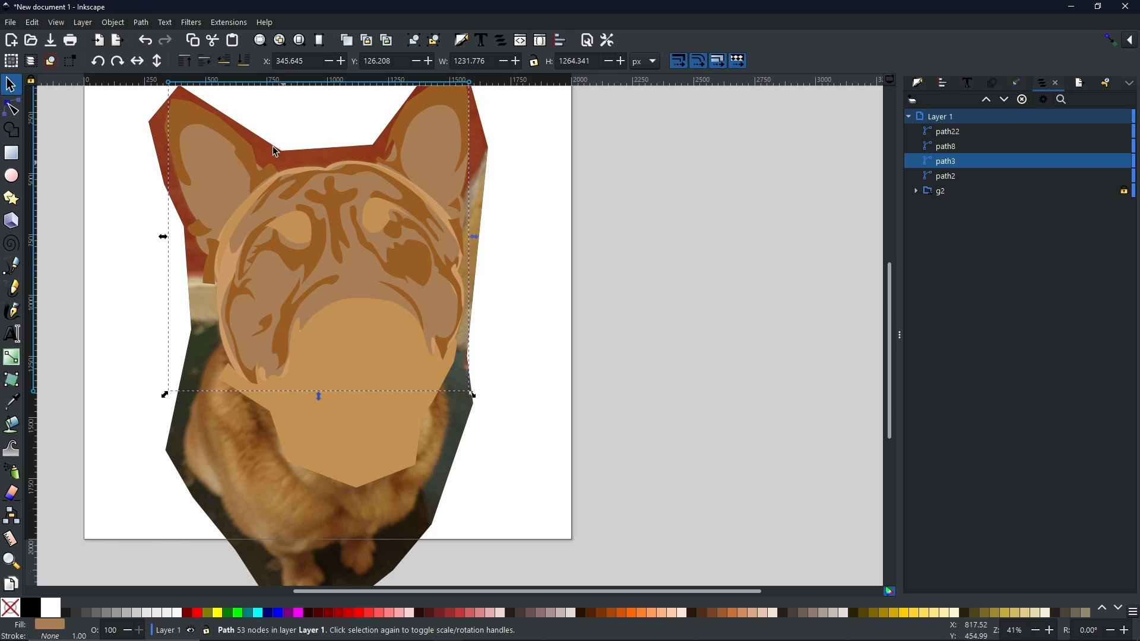
right_click(223, 170)
left_click(269, 228)
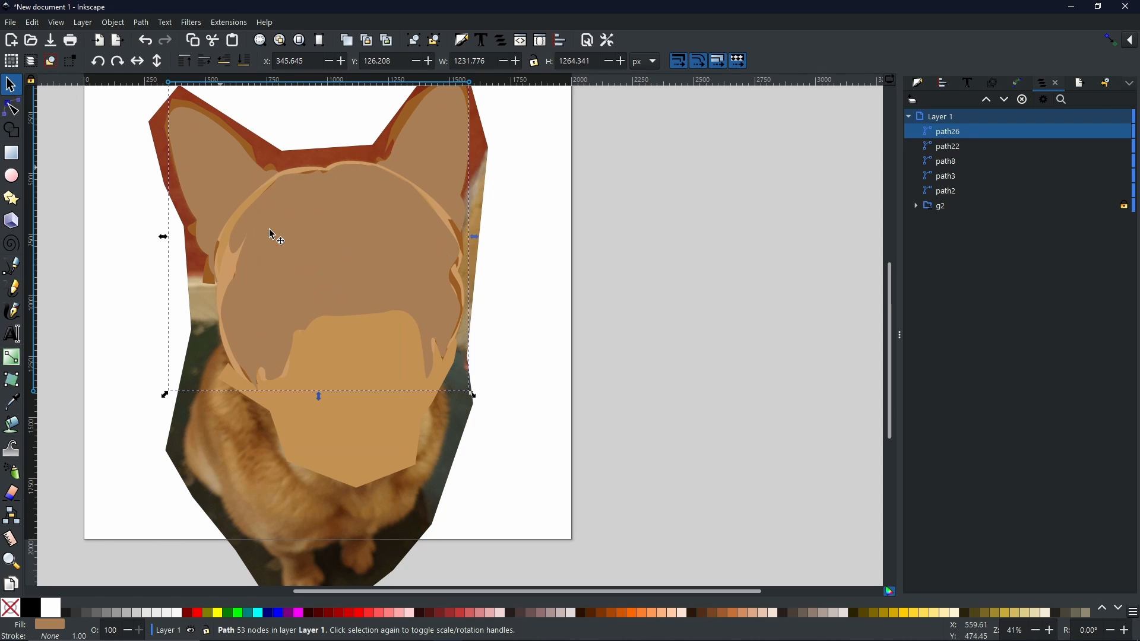
left_click(180, 99, "shift")
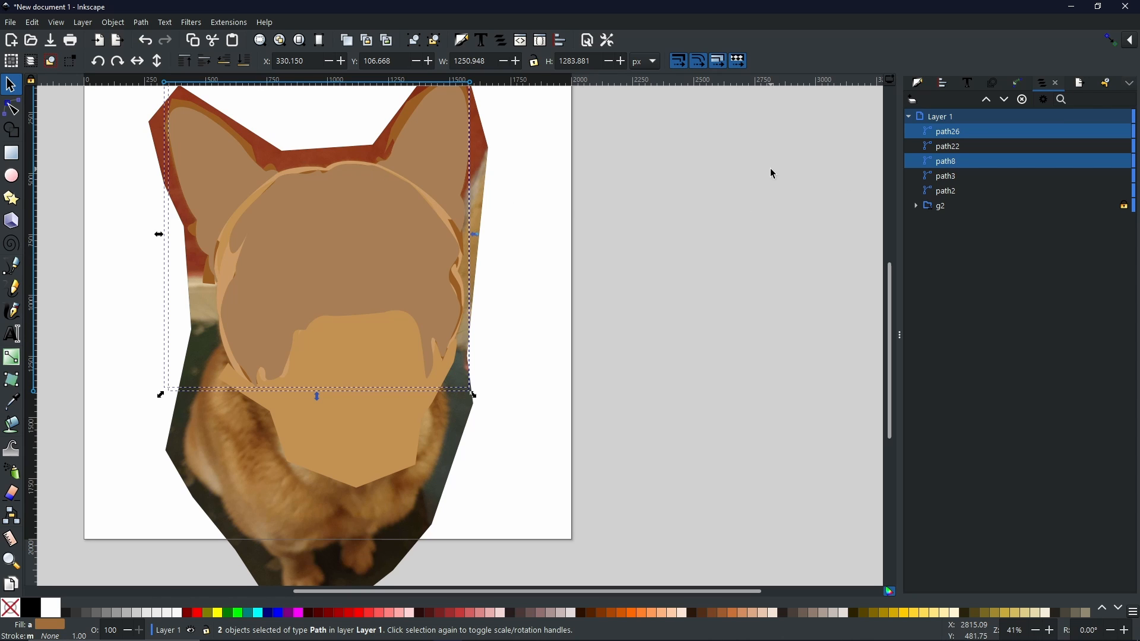
left_click(140, 24)
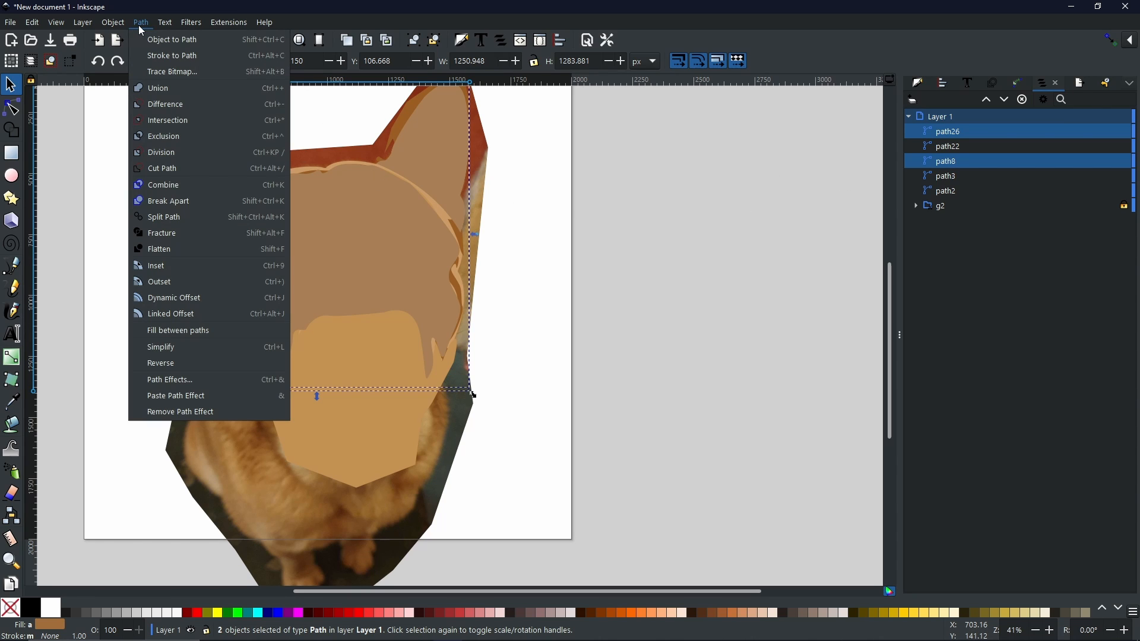
left_click(179, 122)
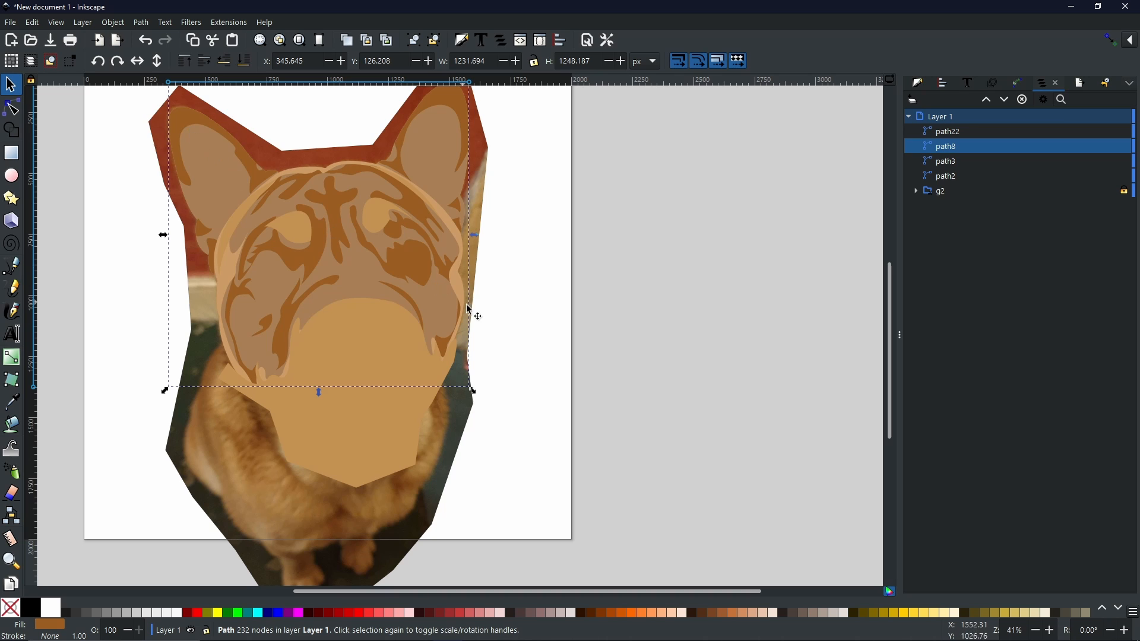
Step: Delete the extra node at the upper tip of the small dark marking on the left ear's outer lower edge
scroll(158, 123, "up", 4)
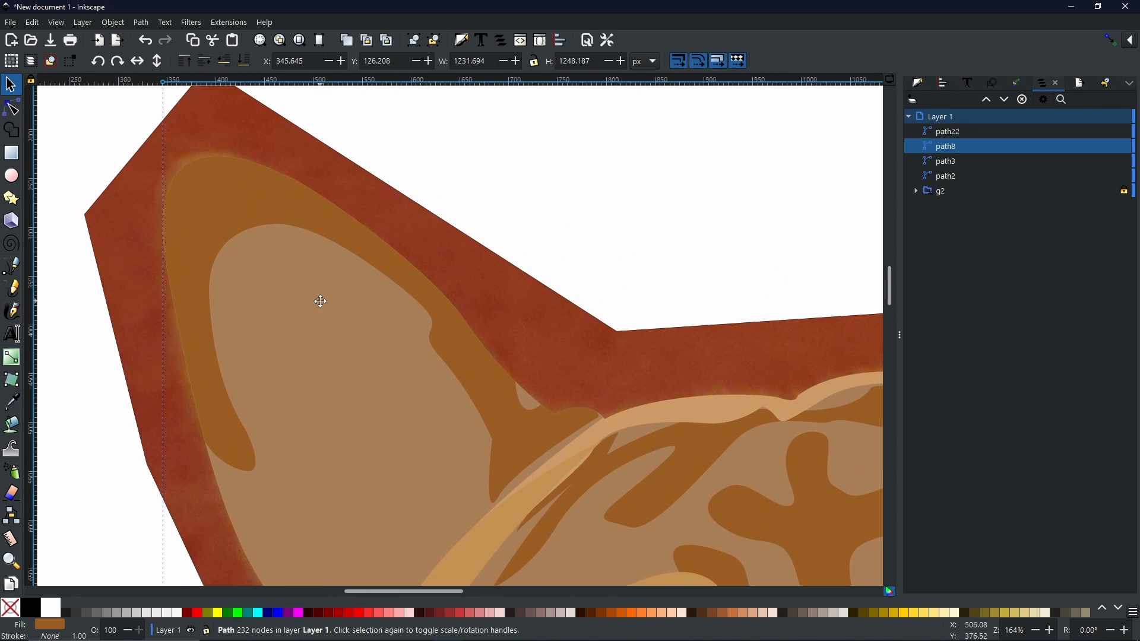
left_click_drag(321, 301, 223, 220)
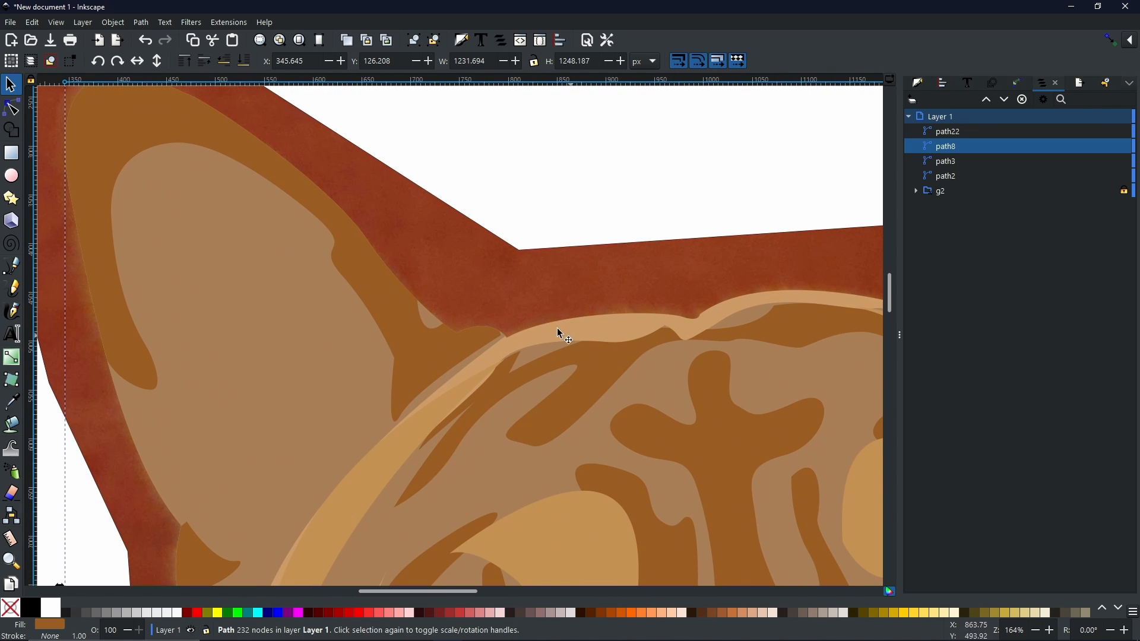
left_click_drag(392, 363, 472, 189)
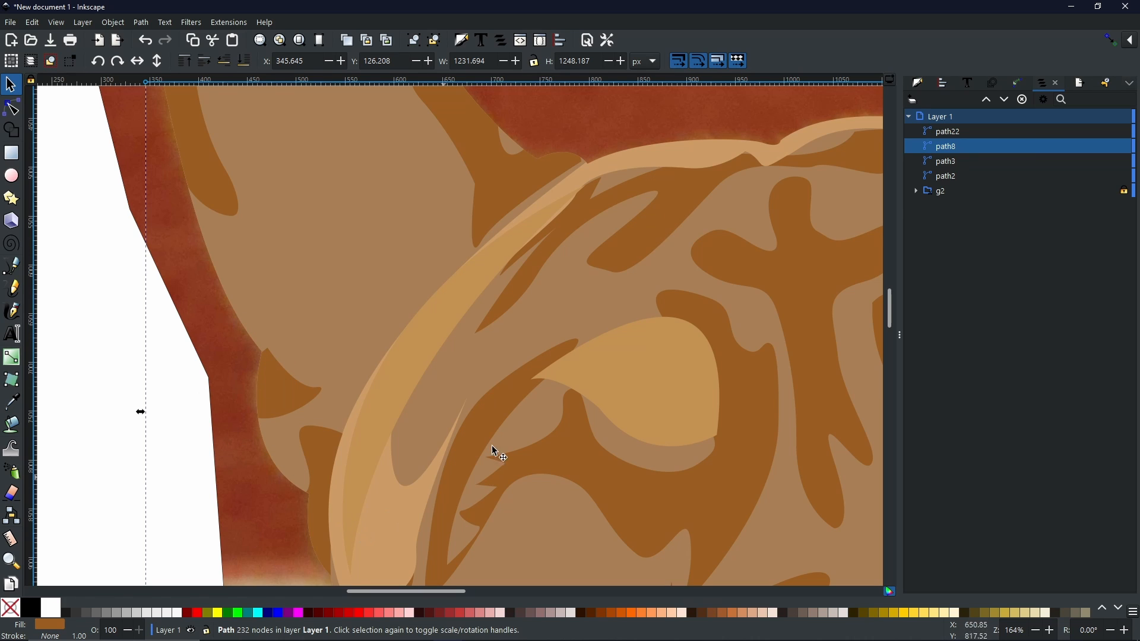
scroll(622, 313, "up", 6)
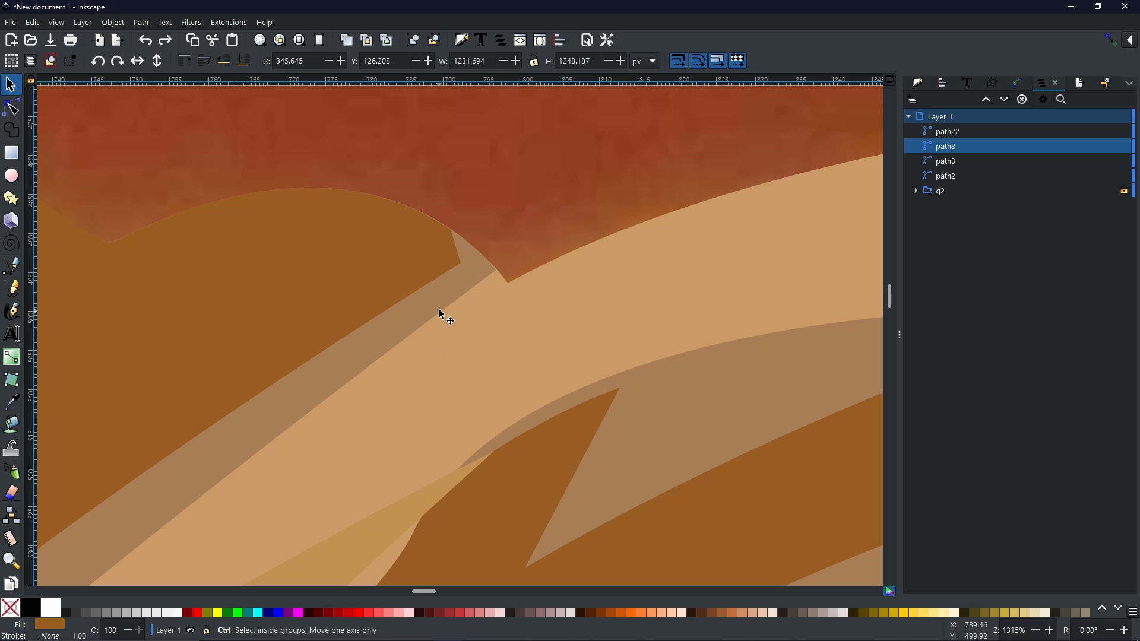
scroll(440, 312, "down", 5)
scroll(436, 161, "down", 3)
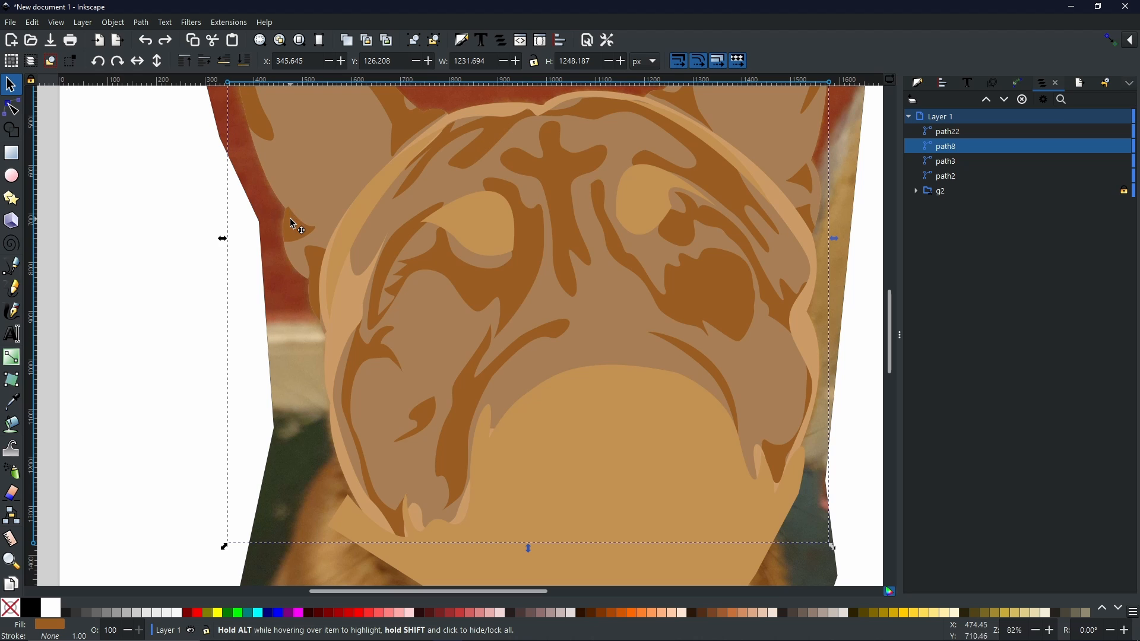
scroll(291, 223, "up", 6)
scroll(291, 216, "up", 1)
left_click_drag(297, 253, 356, 514)
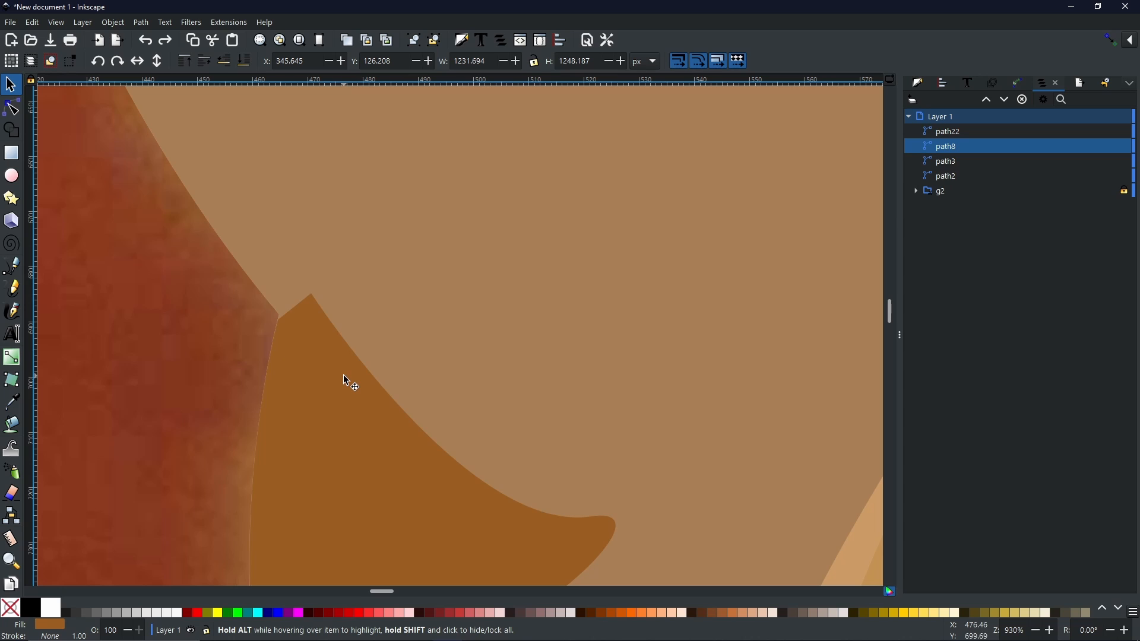
key("n")
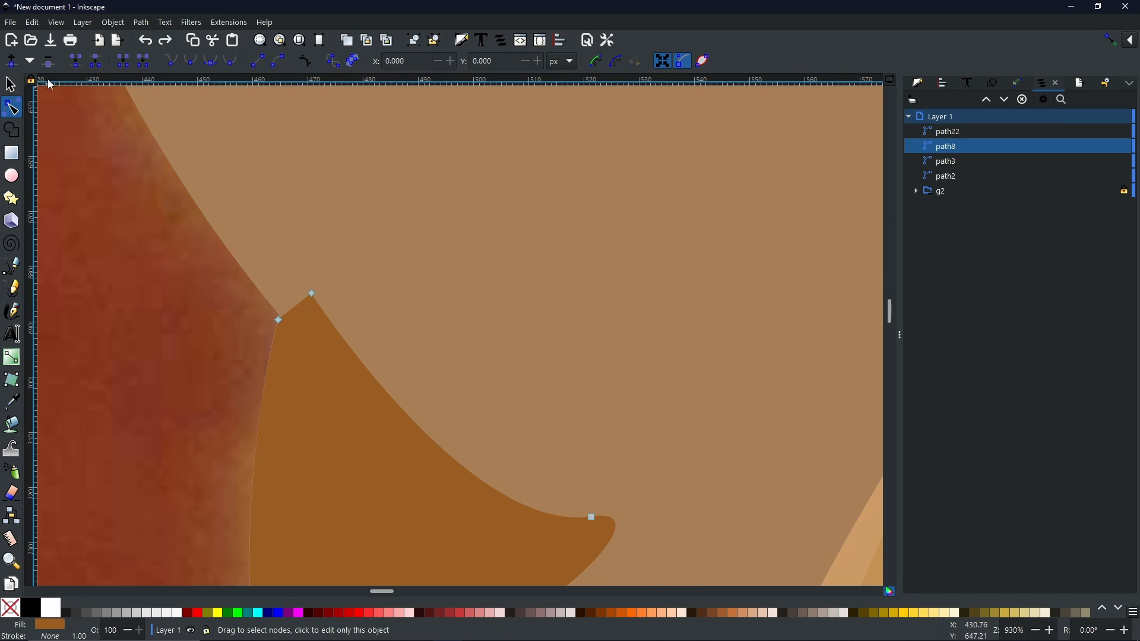
left_click(314, 295)
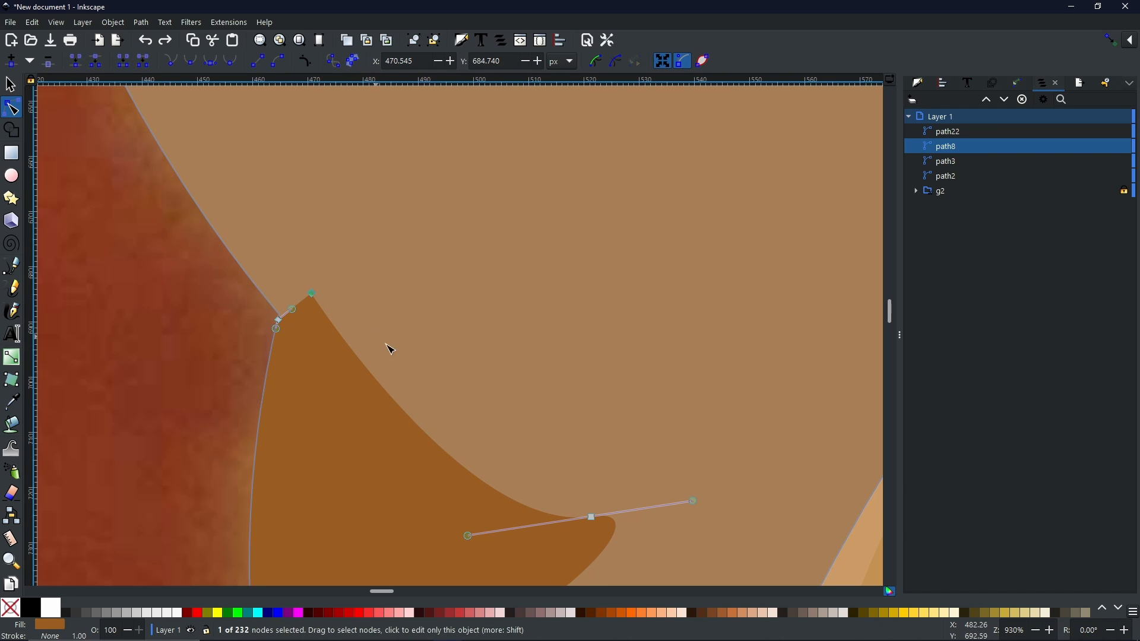
key("Delete")
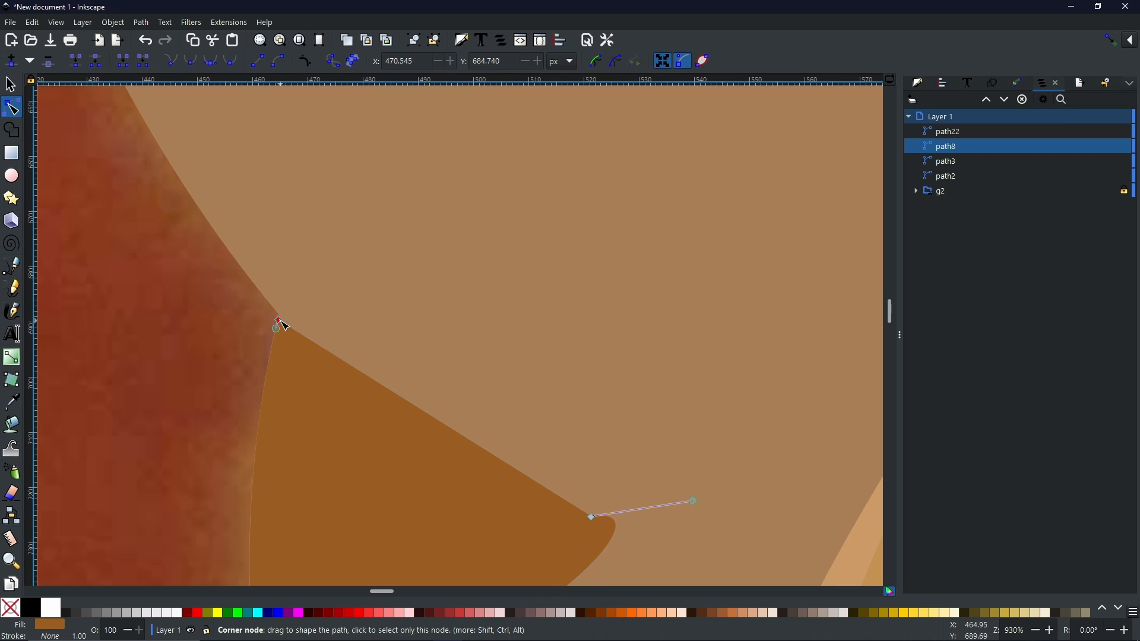
Step: Align the marking's tip node with the ear edge and bend its straight upper segment into a smooth inward curve
left_click_drag(280, 322, 279, 319)
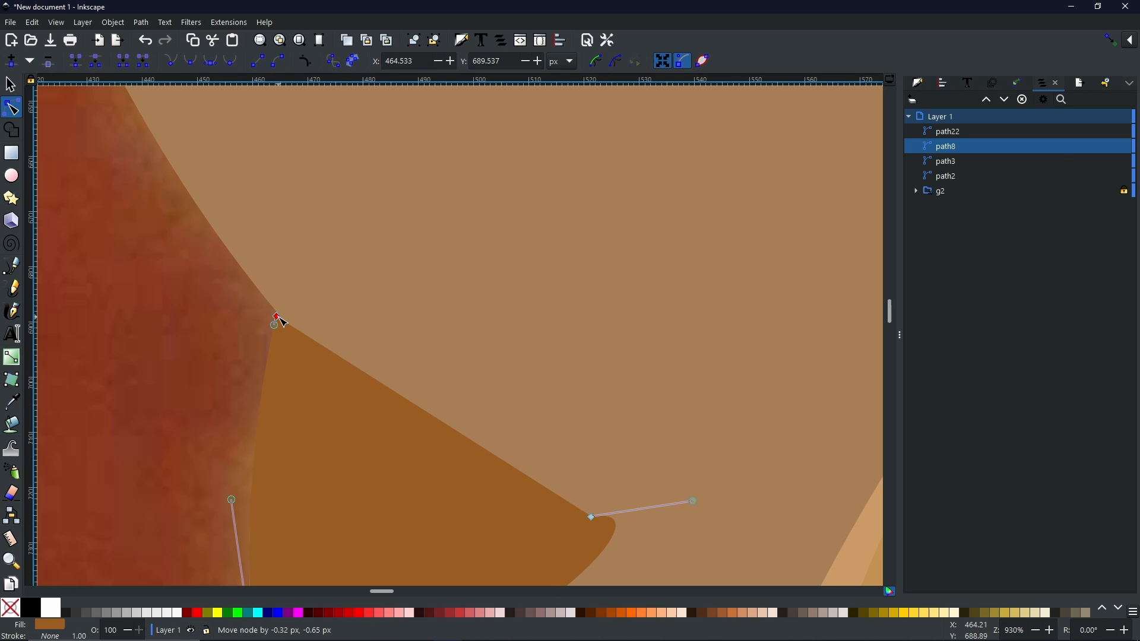
left_click(458, 427)
left_click_drag(436, 440, 433, 444)
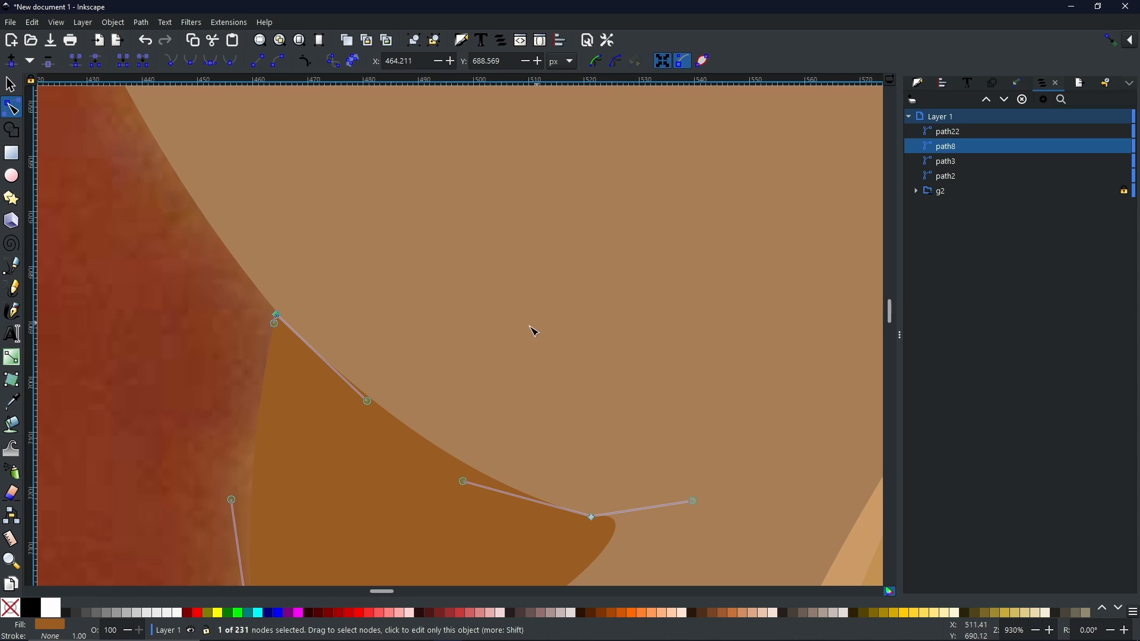
Step: Delete the extra node at the lower corner of the dark marking along the left ear's base
scroll(500, 371, "down", 5)
scroll(611, 478, "down", 1)
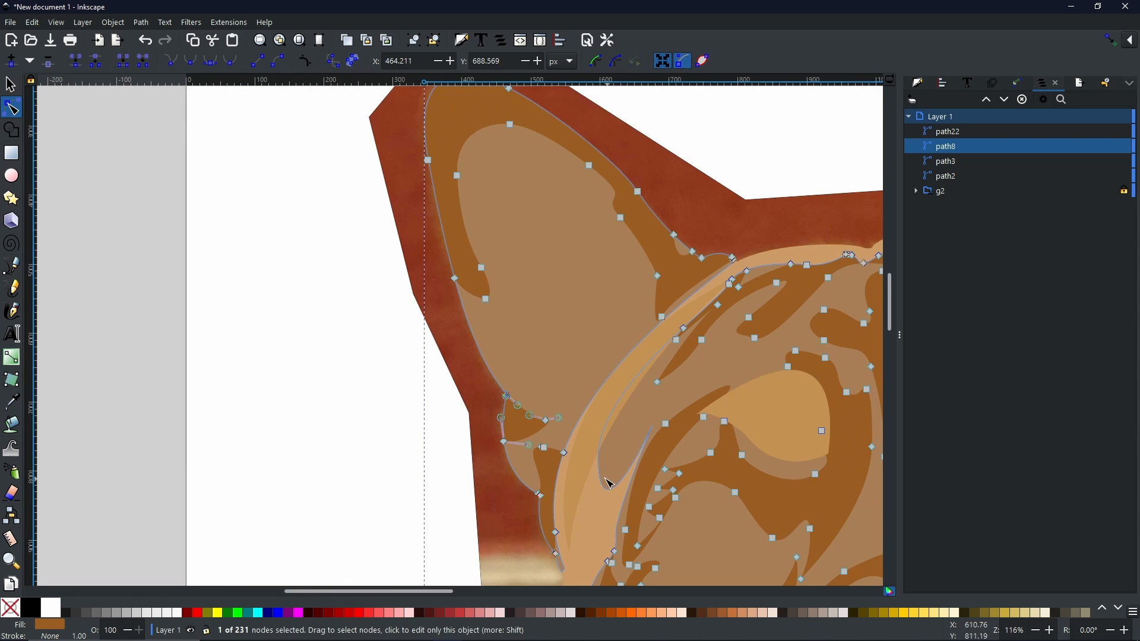
left_click_drag(578, 487, 324, 310)
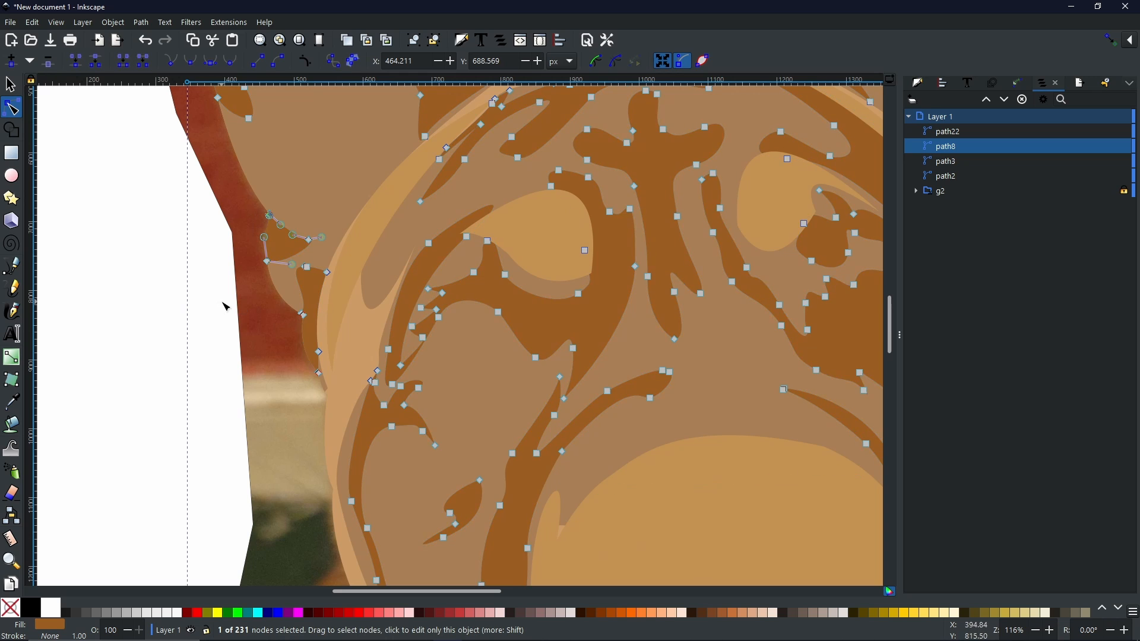
scroll(225, 307, "up", 5)
scroll(399, 263, "right", 4)
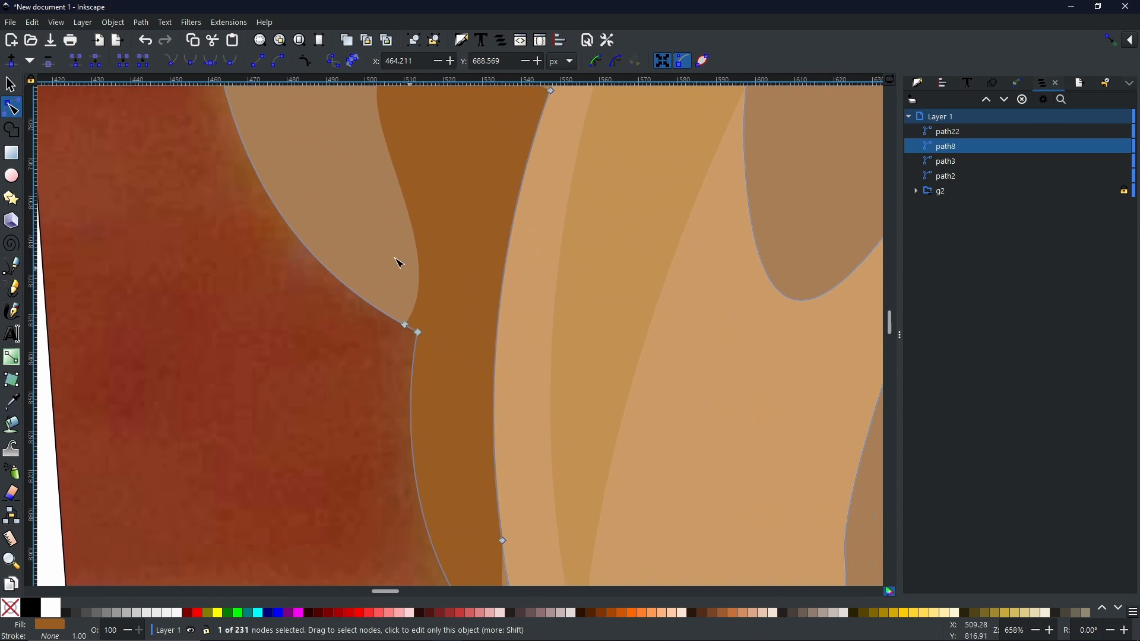
scroll(399, 263, "right", 1)
left_click(400, 322)
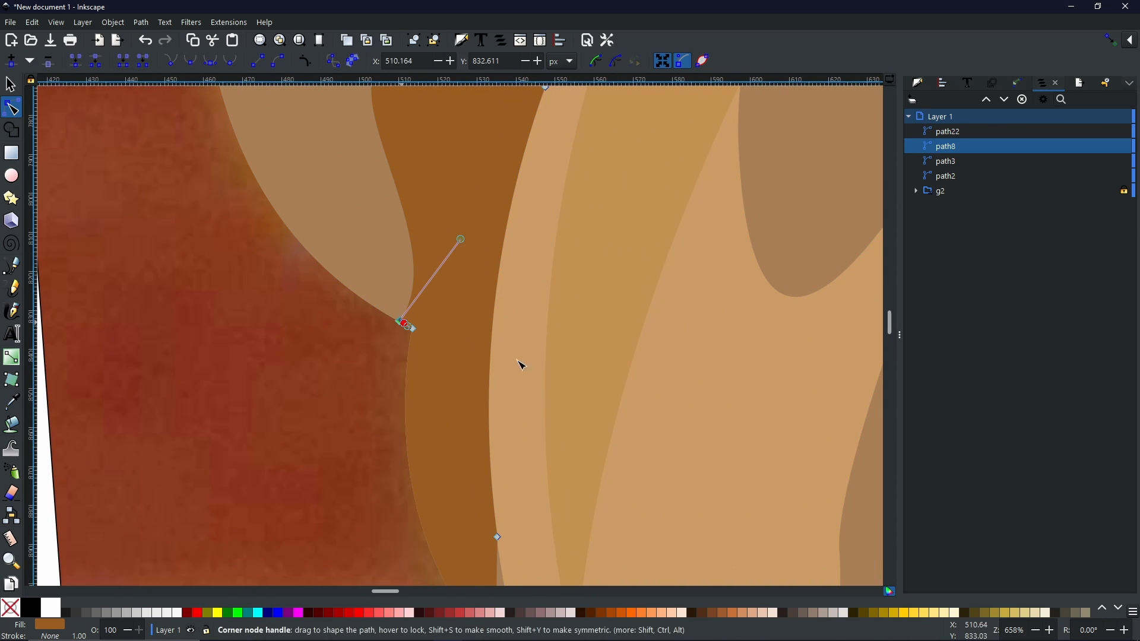
key("Delete")
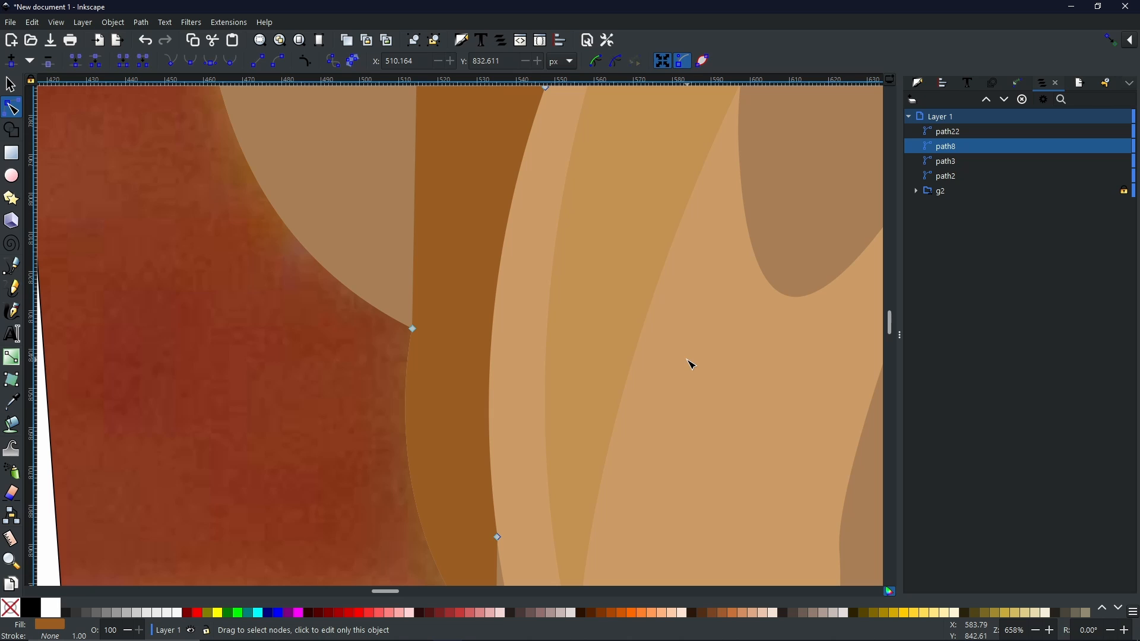
Step: Bend the straight outer segment of the marking at the left ear's base into a gentle curve toward the face
scroll(428, 286, "up", 10)
scroll(428, 285, "right", 3)
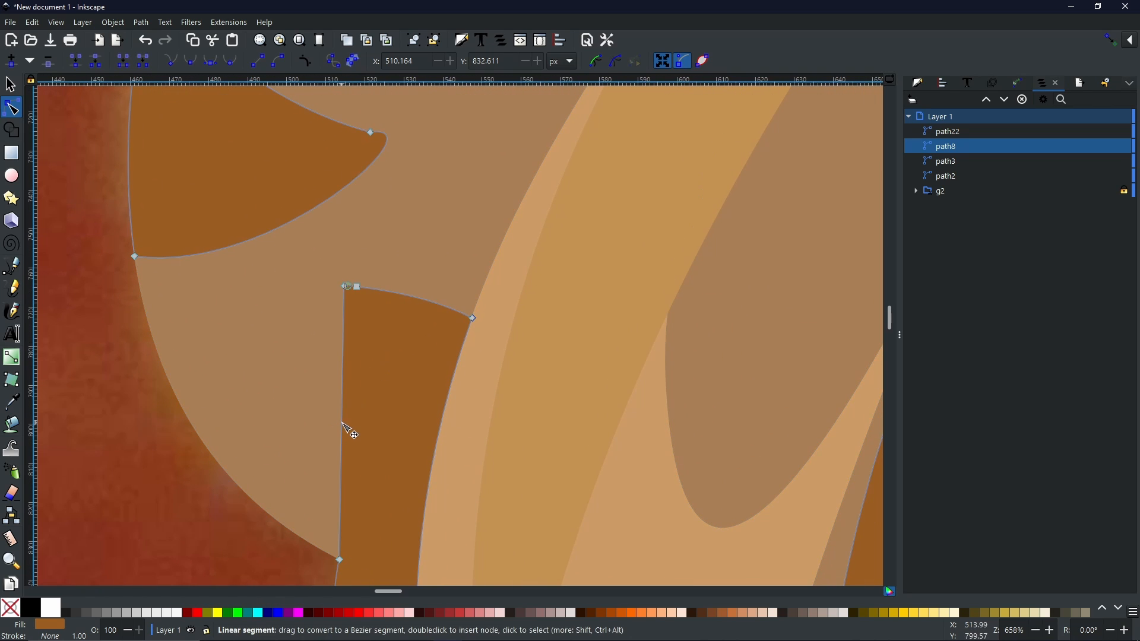
left_click_drag(349, 427, 360, 426)
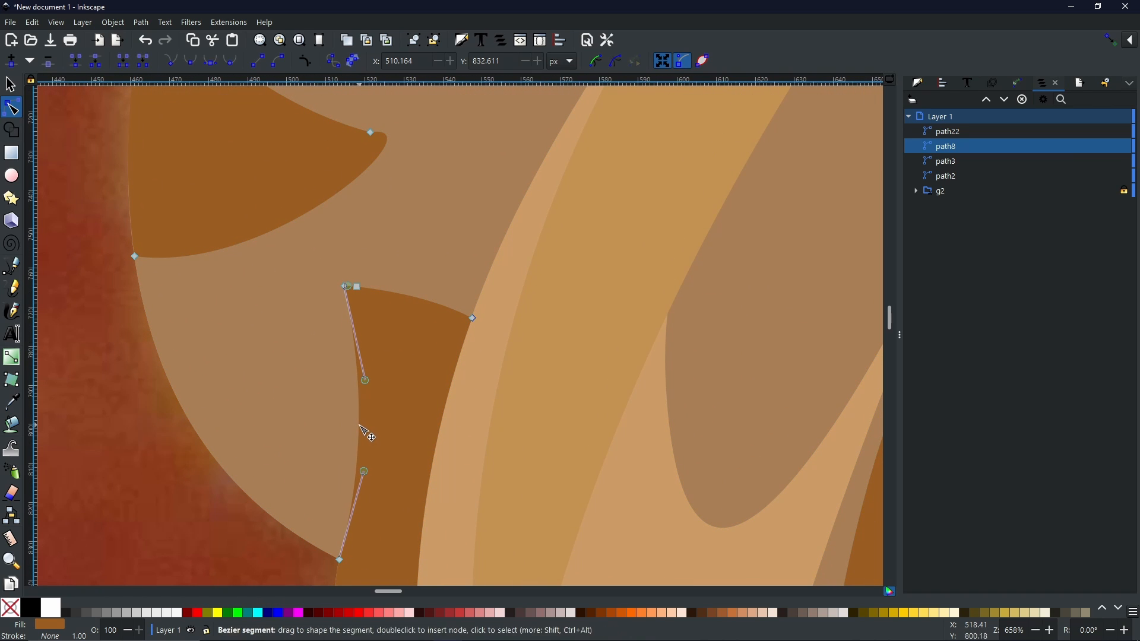
scroll(475, 333, "down", 8)
scroll(475, 332, "right", 2)
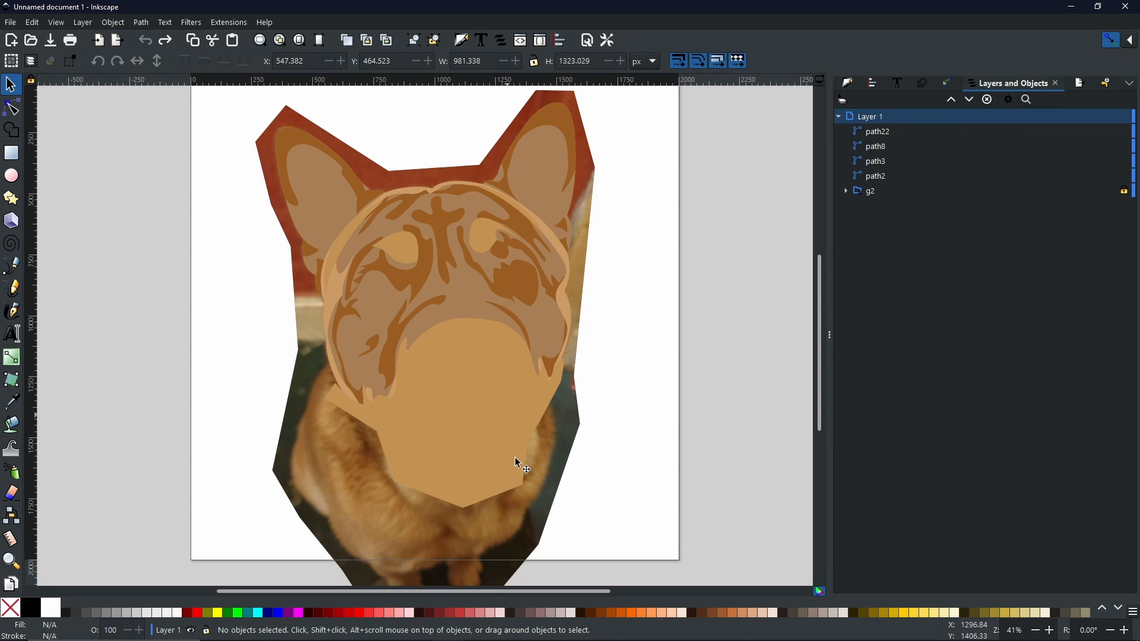
Step: Duplicate the base head path and intersect the copy with the light fur path to trim the fur shape to the head
left_click(570, 312)
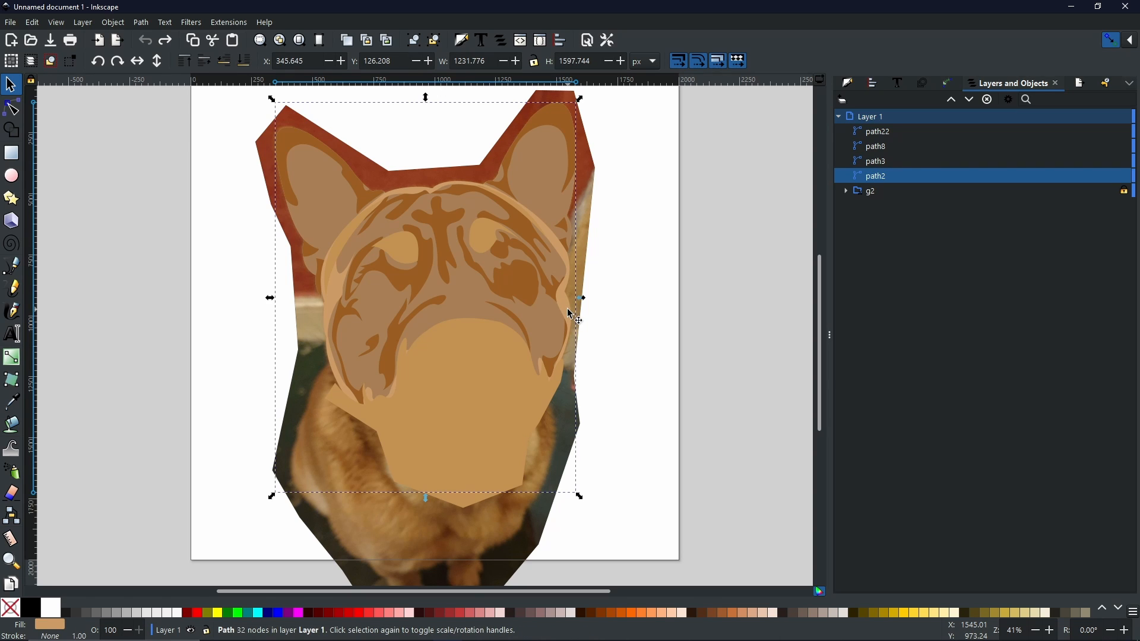
right_click(567, 309)
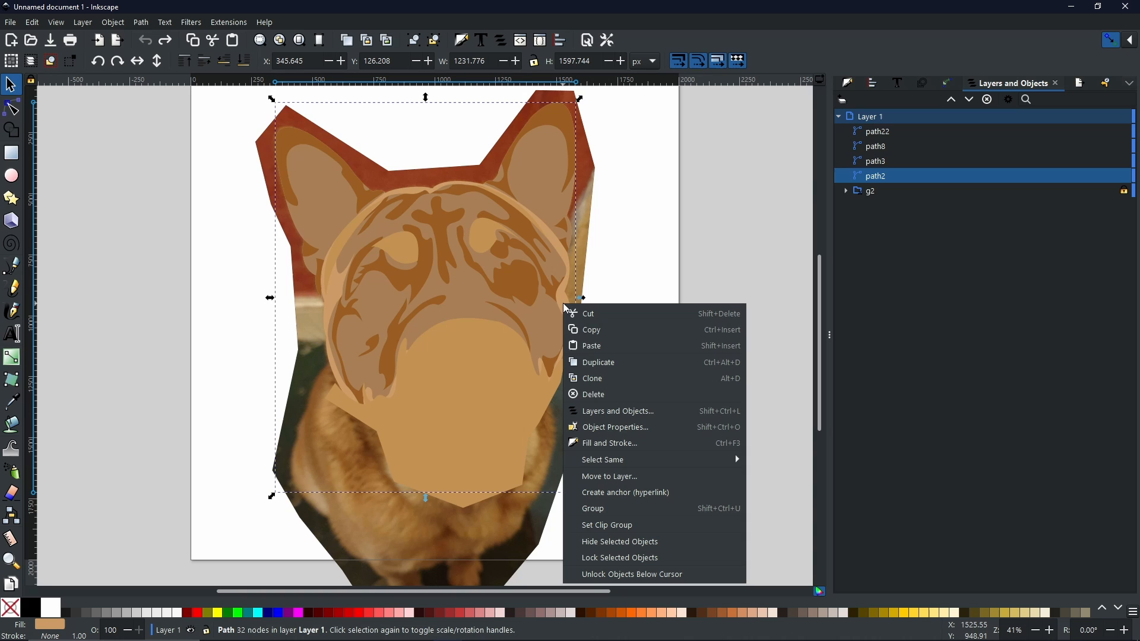
left_click(596, 363)
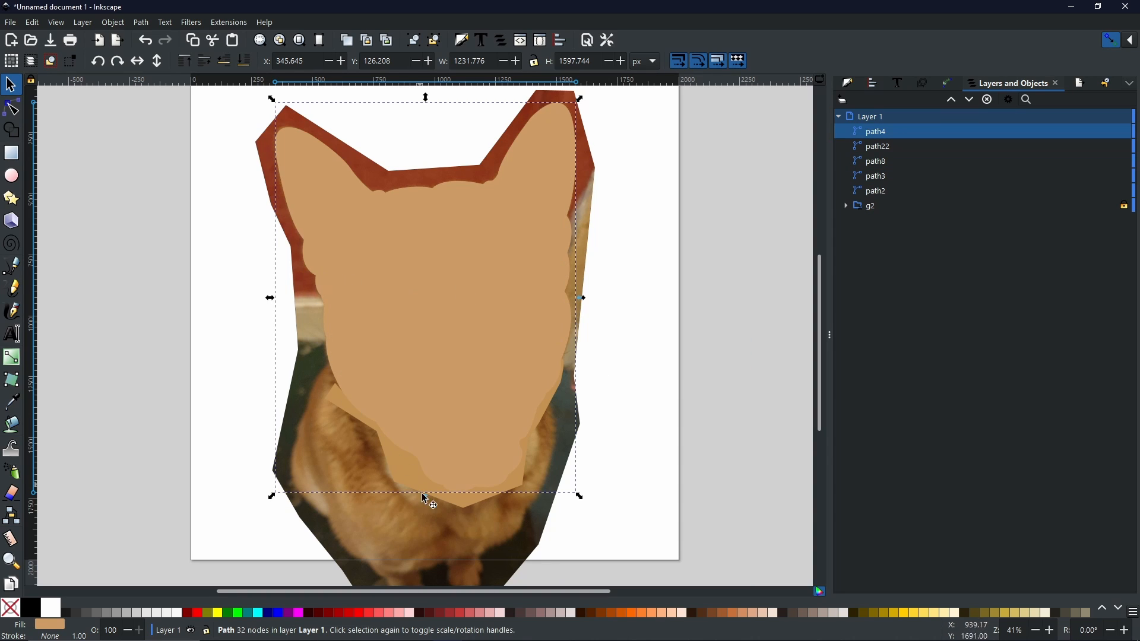
left_click(397, 471, "shift")
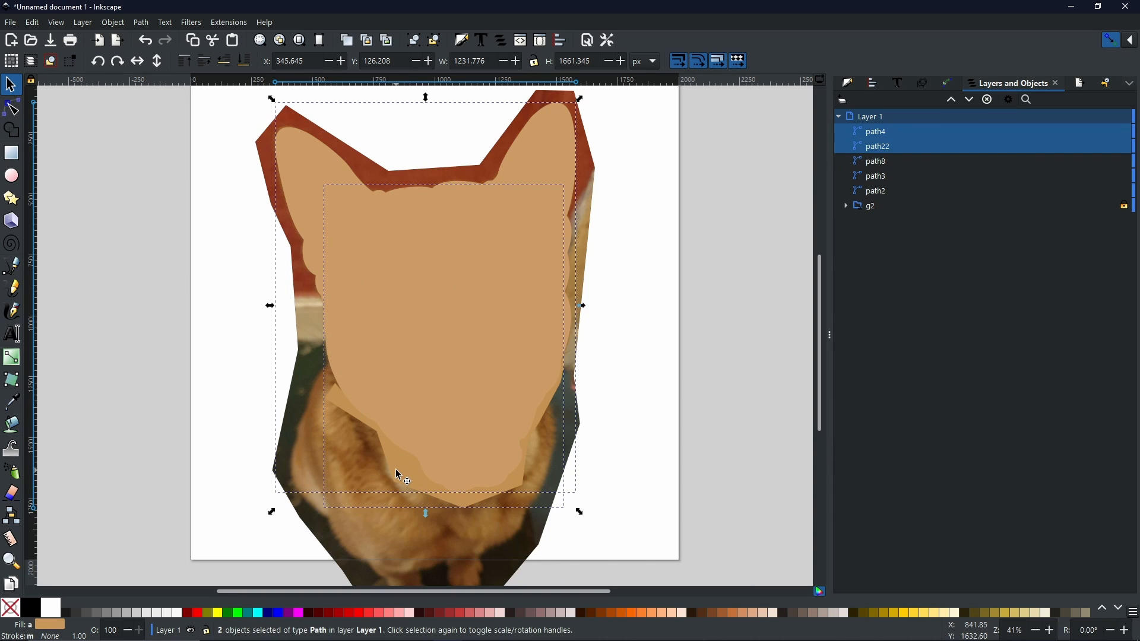
left_click(140, 23)
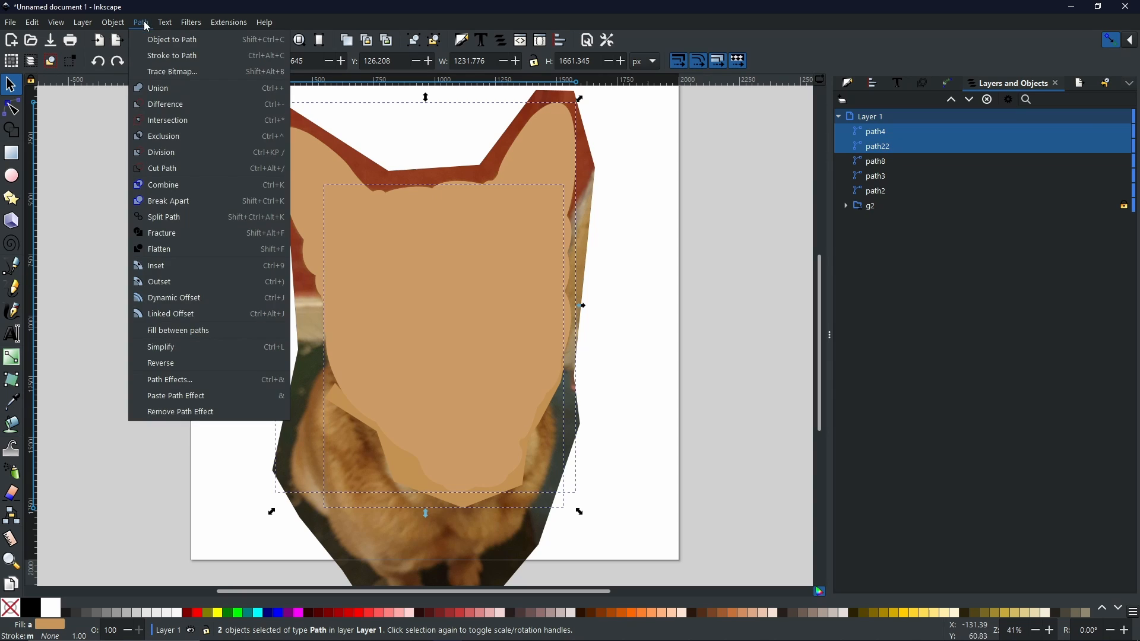
left_click(172, 126)
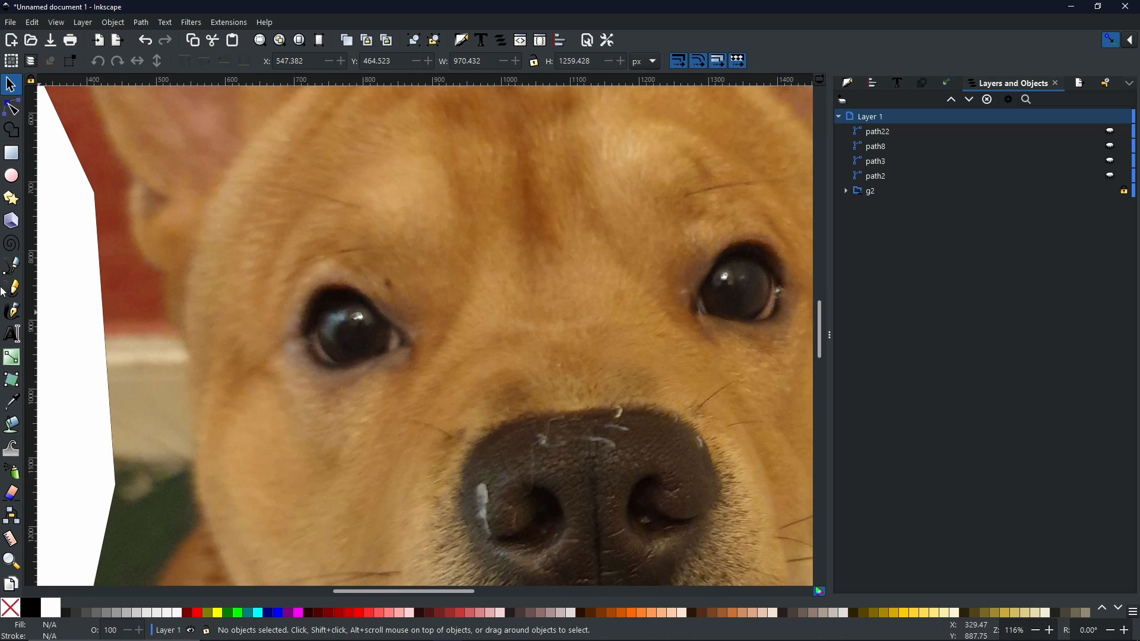
Step: Trace the left eye's outline with the Pen tool as a closed curved path
left_click(19, 259)
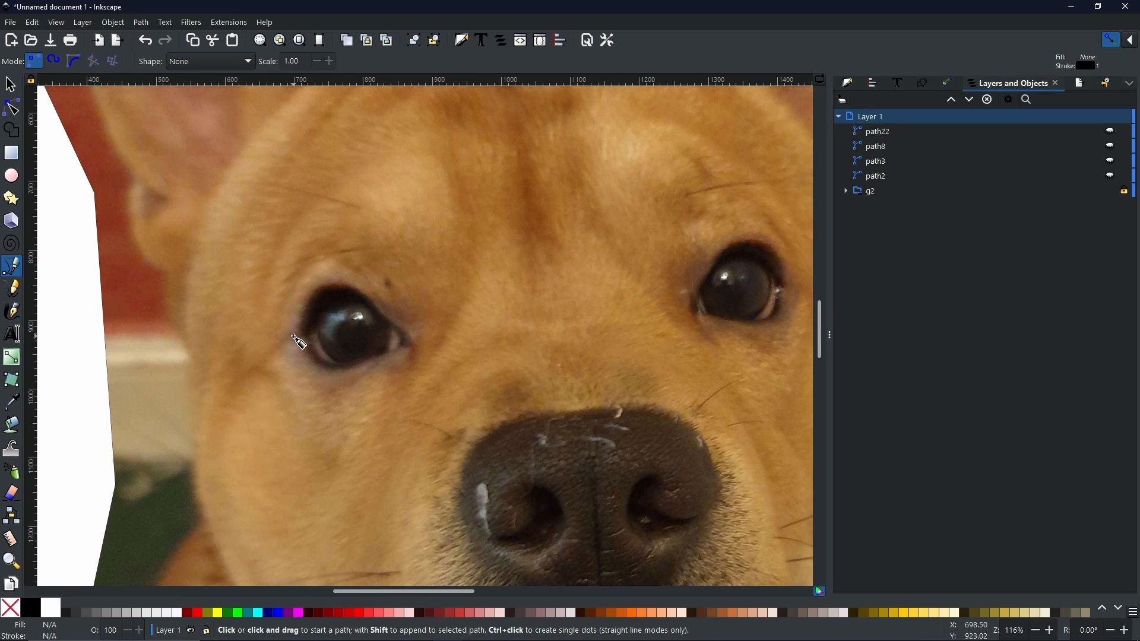
left_click(297, 336)
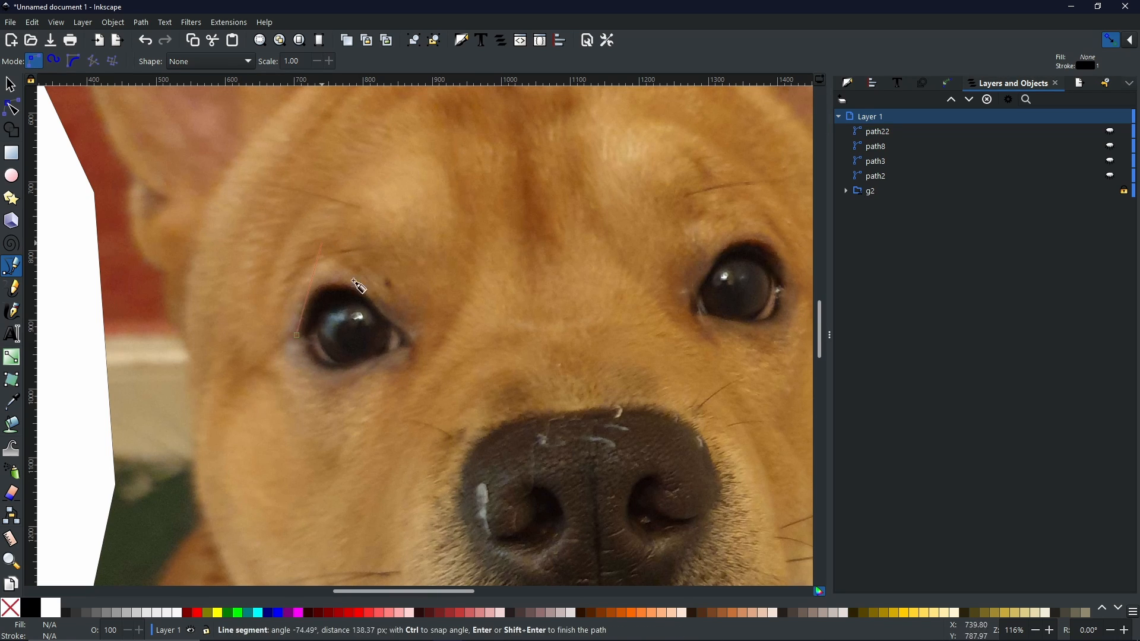
left_click_drag(374, 303, 440, 362)
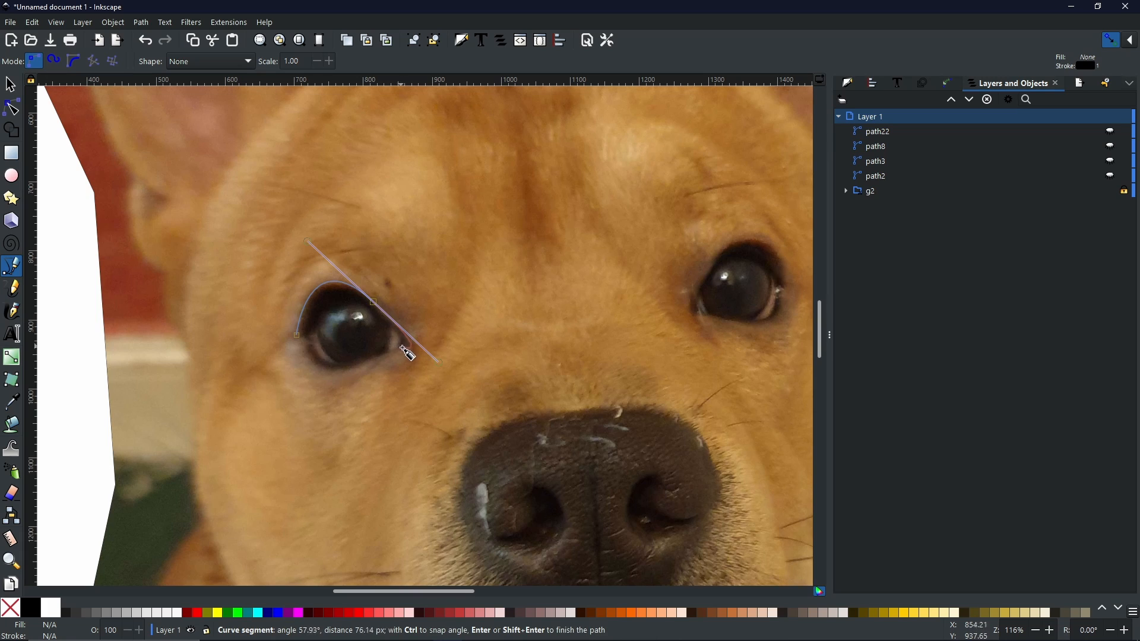
left_click(406, 348)
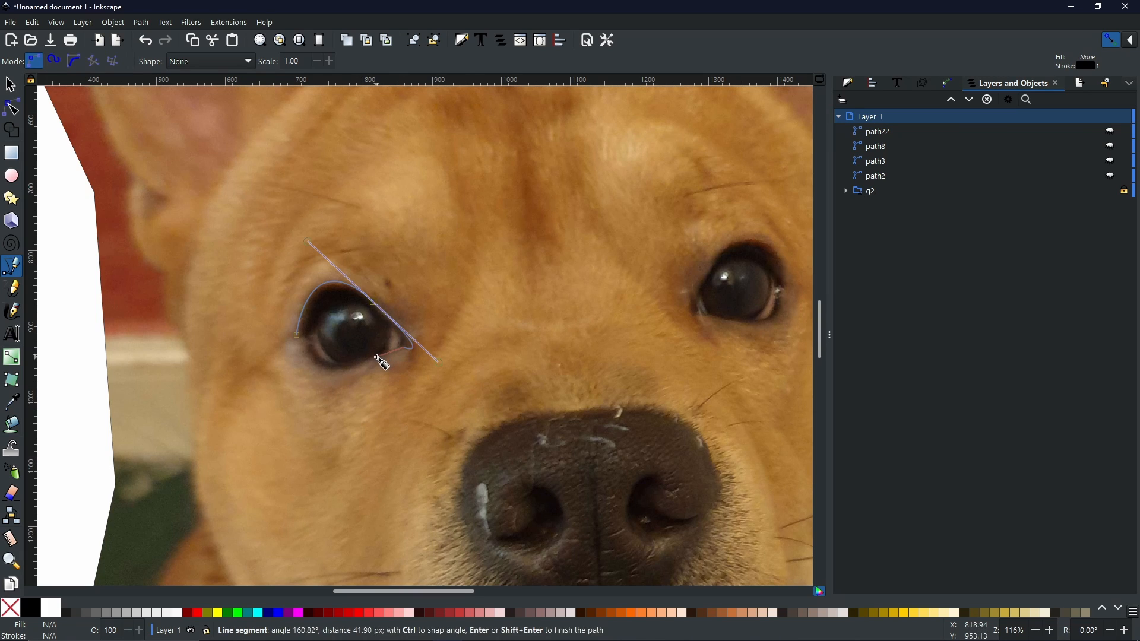
left_click_drag(373, 361, 362, 371)
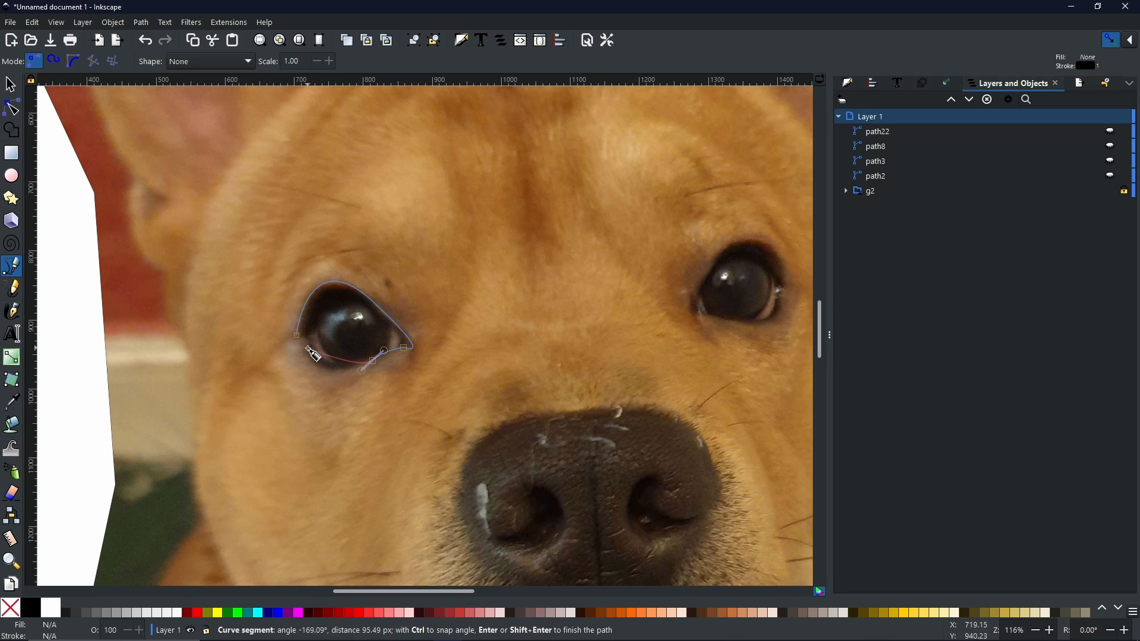
mouse_move(306, 348)
left_mouse_down()
mouse_move(298, 317)
mouse_move(298, 338)
left_mouse_up()
left_click(296, 336)
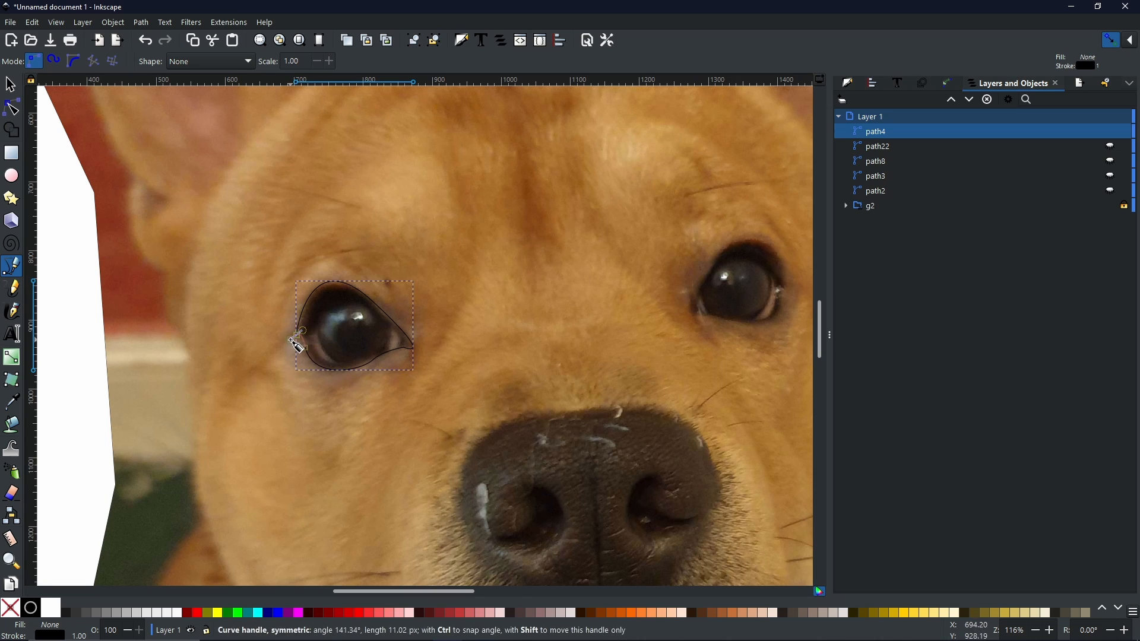
left_click_drag(688, 298, 438, 359)
left_click(441, 373)
left_click_drag(472, 307, 504, 270)
key("Return")
left_click(472, 307)
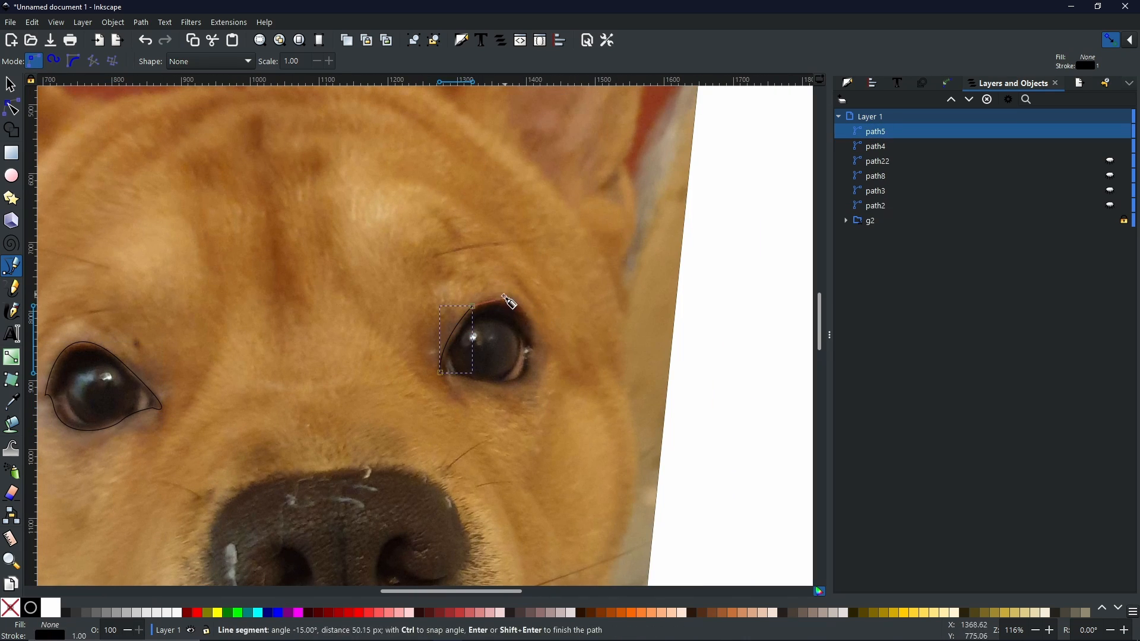
key("ctrl+z")
key("ctrl+z")
Step: Trace the right eye's outline as a closed curved path, beginning and ending at its inner corner
left_click(441, 374)
left_click_drag(442, 352, 452, 340)
left_click_drag(468, 314, 473, 308)
left_click_drag(523, 307, 522, 386)
left_click(536, 350)
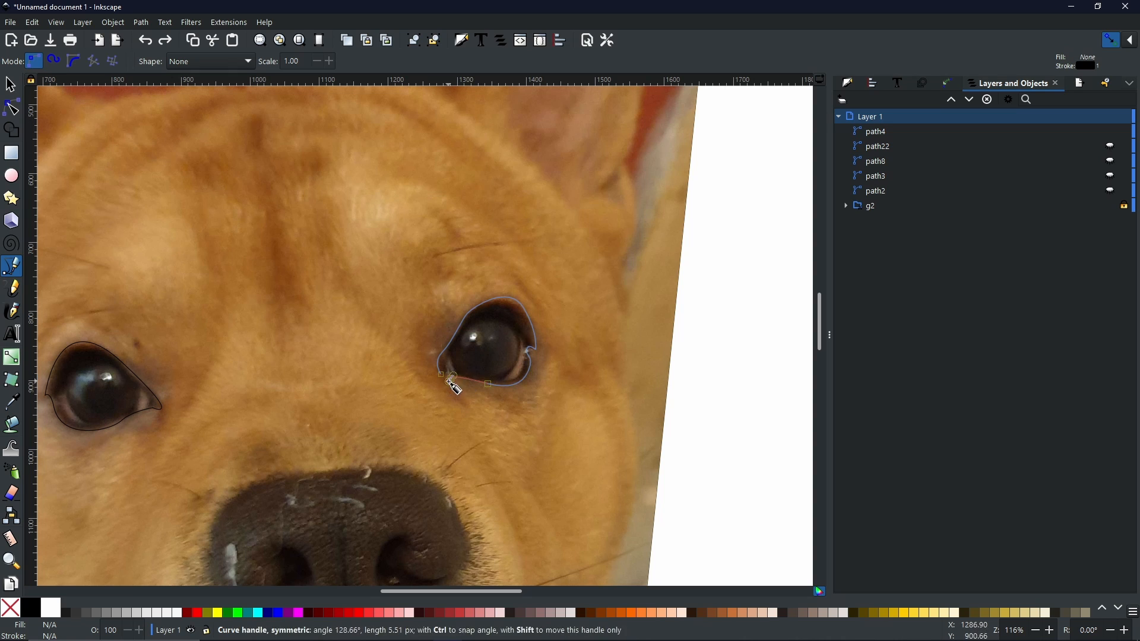
left_click(440, 374)
Step: Trace the nose as a closed curved path from its lower tip up the left side, over the top and down the right
scroll(255, 325, "down", 8)
scroll(256, 325, "left", 2)
left_click(410, 462)
left_click_drag(341, 435, 300, 449)
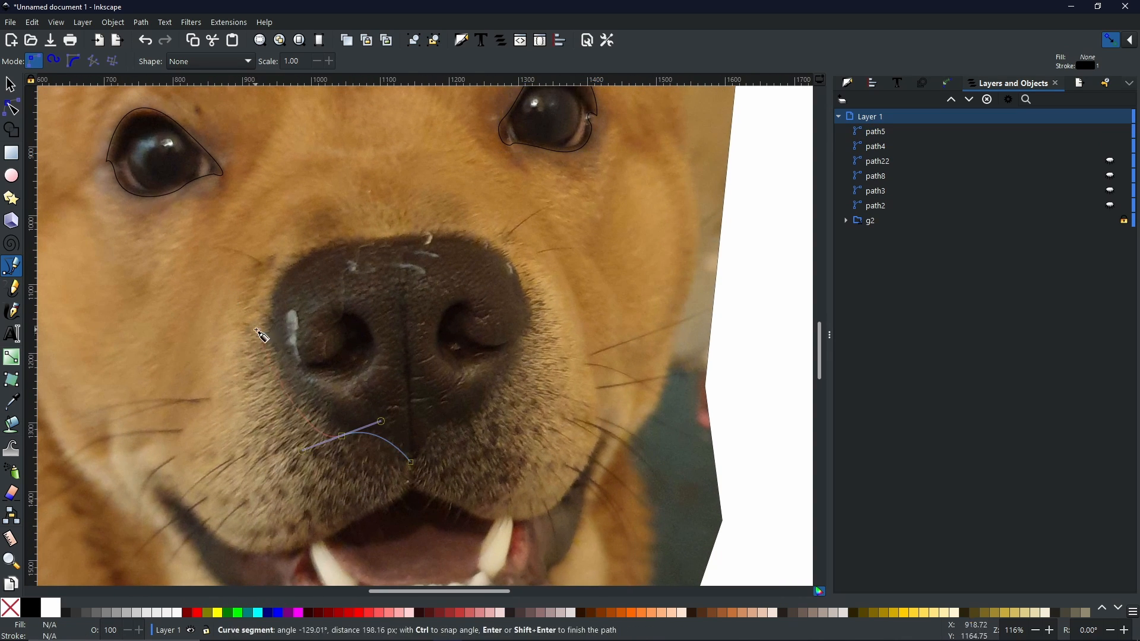
key("Return")
left_click(341, 436)
left_click_drag(279, 383, 242, 315)
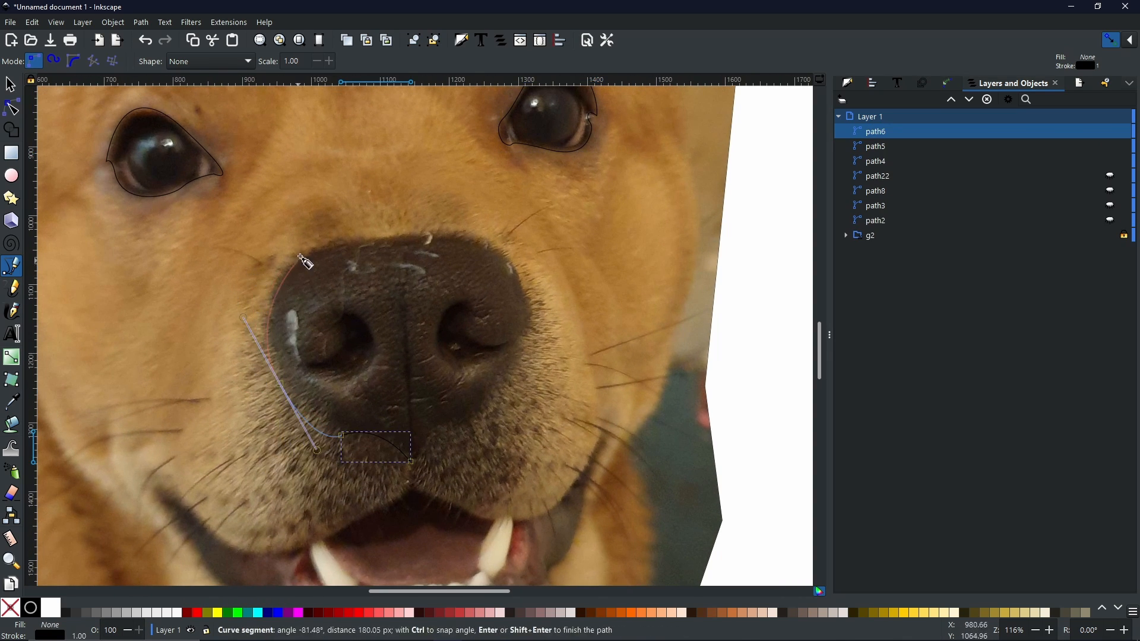
left_click_drag(299, 261, 320, 250)
left_click_drag(385, 238, 432, 234)
left_click_drag(484, 238, 517, 255)
left_click_drag(533, 325, 525, 343)
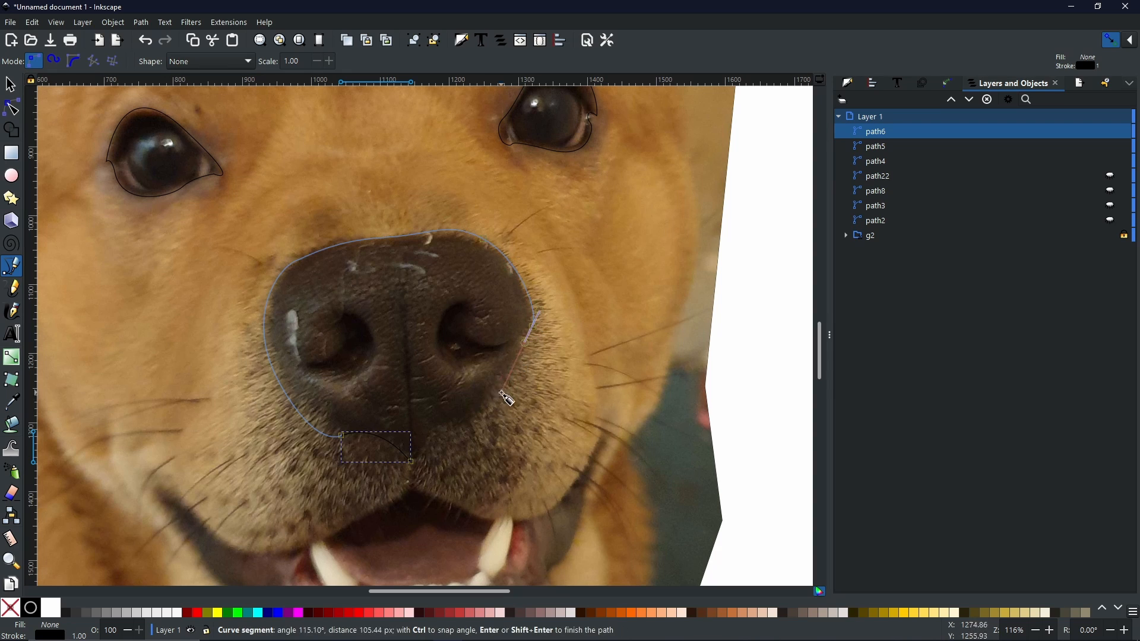
left_click_drag(480, 417, 453, 427)
left_click_drag(426, 441, 415, 466)
left_click(415, 465)
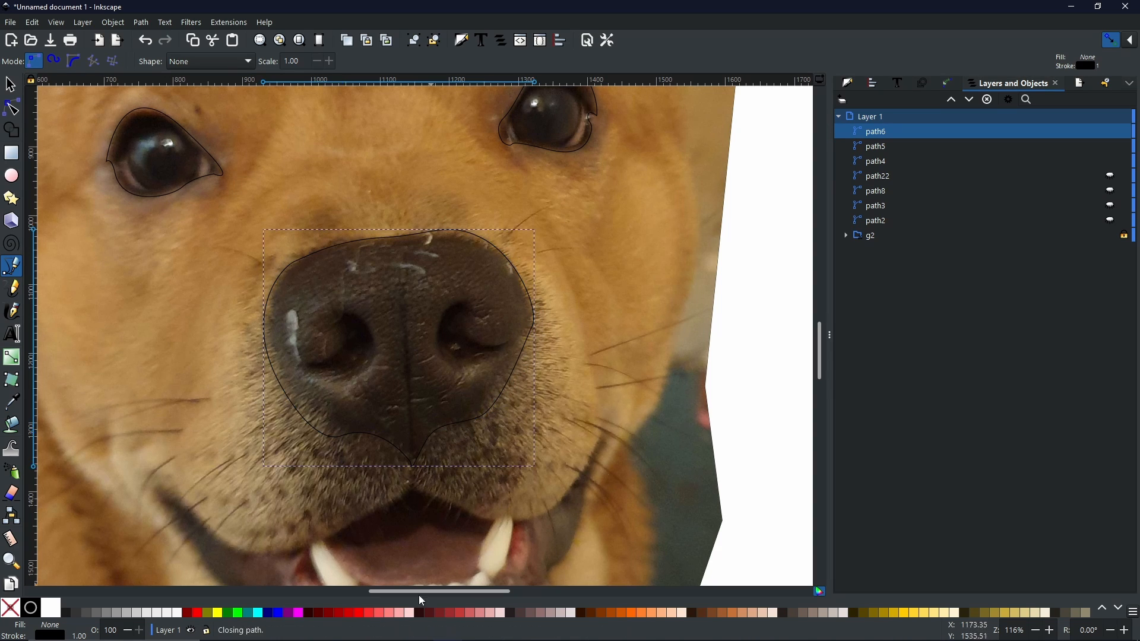
Step: Trace the mouth's upper lip line from the left side to the right corner, and curve down the corner's outer edge
scroll(153, 250, "down", 8)
left_click(200, 292)
left_click_drag(321, 299, 400, 249)
mouse_move(402, 246)
left_mouse_down()
mouse_move(403, 234)
mouse_move(419, 257)
left_mouse_up()
key("Return")
left_click(402, 245)
left_click_drag(466, 277, 473, 282)
left_click_drag(564, 248, 591, 176)
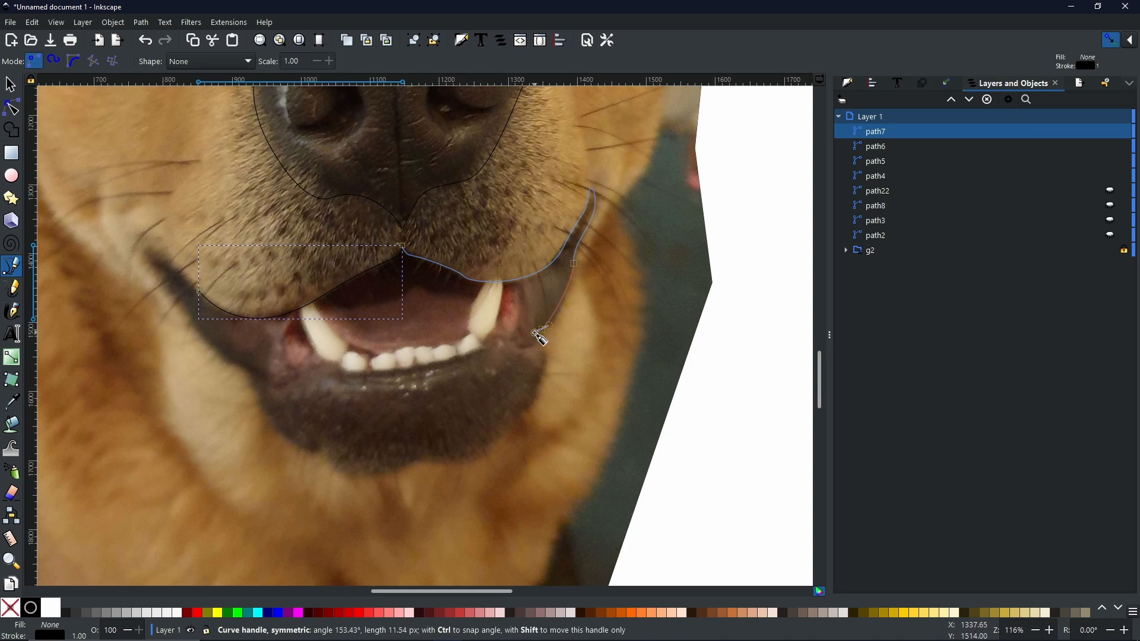
left_click(542, 328)
left_click_drag(543, 378, 538, 402)
left_click_drag(514, 414, 496, 416)
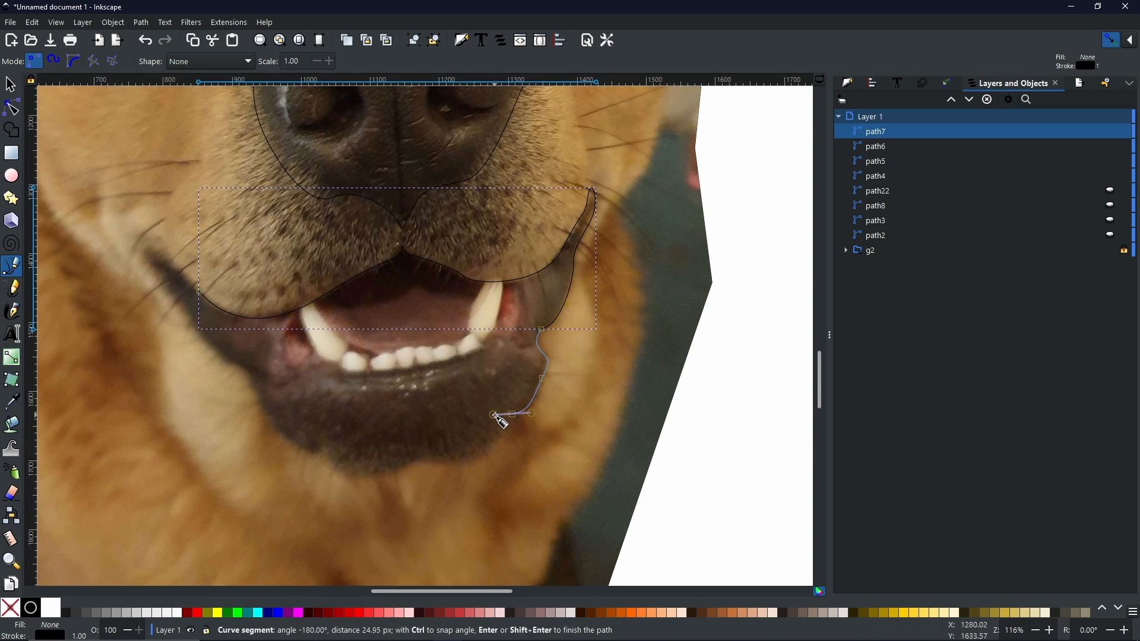
key("BackSpace")
key("BackSpace")
Step: Extend the mouth path loosely below the chin with straight segments toward the left side of the mouth
left_click(568, 374)
left_click(512, 497)
left_click(346, 517)
left_click(237, 455)
left_click(216, 382)
left_click(158, 315)
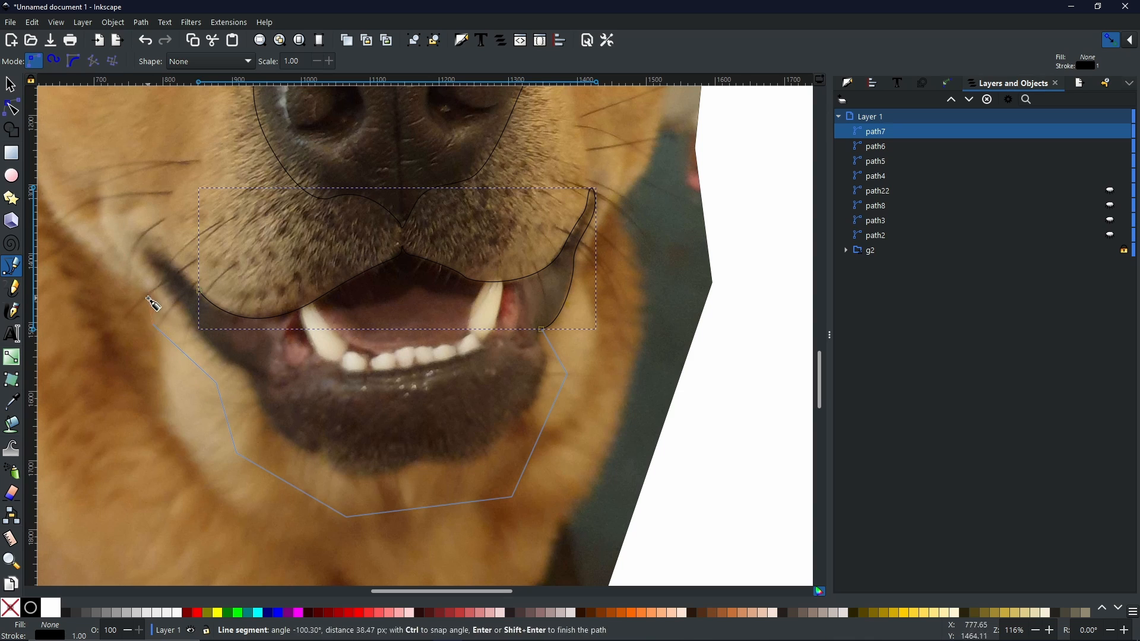
key("BackSpace")
Step: Curve the mouth path around the left mouth corner and close it at the start of the lip line
left_click(212, 366)
left_click_drag(170, 289, 132, 248)
left_click_drag(148, 248, 158, 250)
left_click_drag(173, 251, 174, 261)
left_click_drag(199, 291, 224, 310)
Step: Select all paths with the same stroke colour as the mouth outline and remove their strokes
scroll(502, 217, "down", 2)
left_click_drag(501, 217, 357, 288)
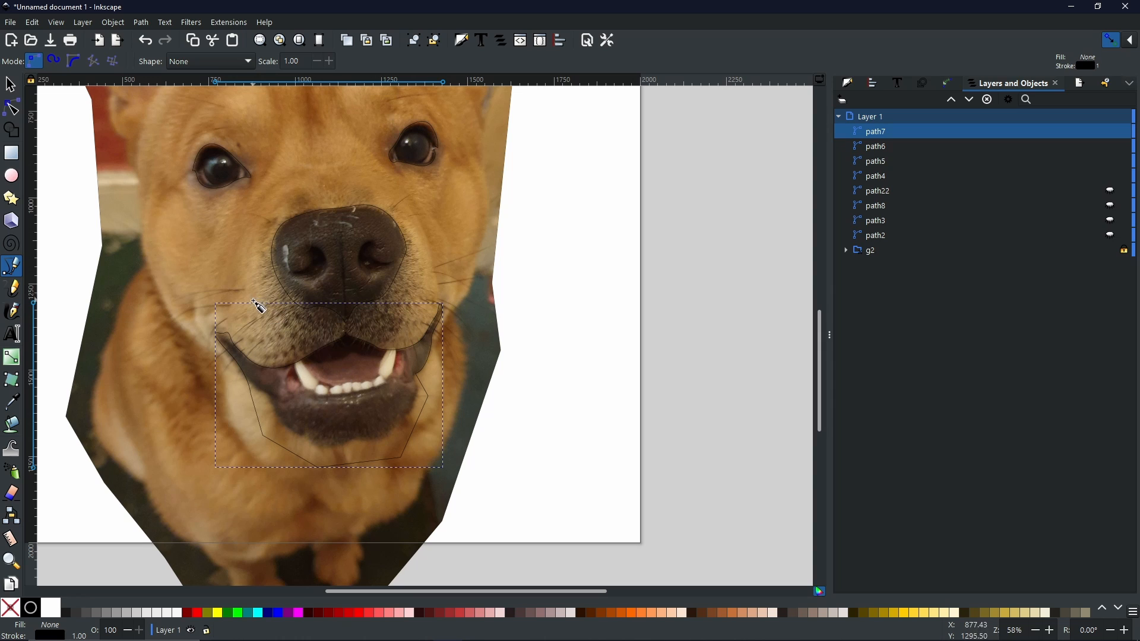
left_click_drag(259, 303, 344, 384)
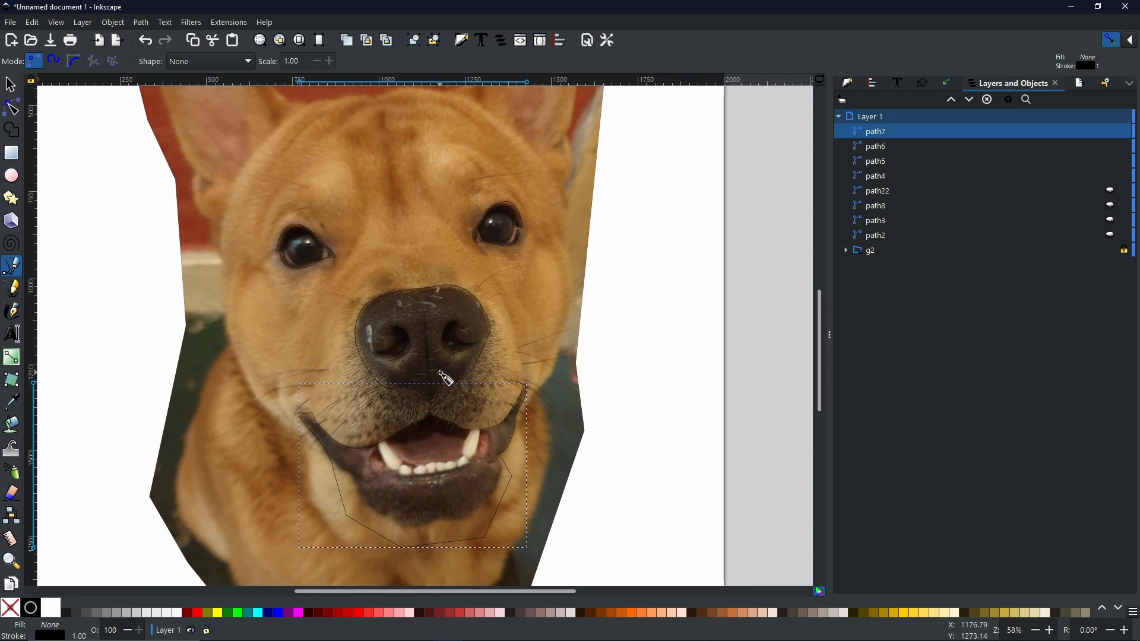
left_click(34, 23)
mouse_move(4, 24)
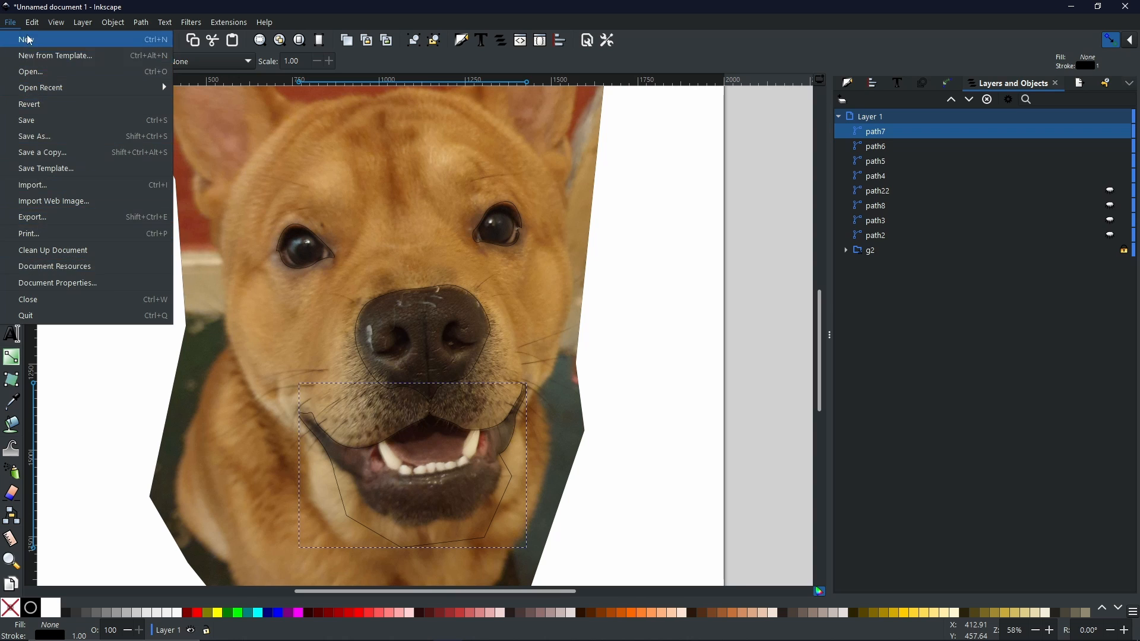
mouse_move(116, 275)
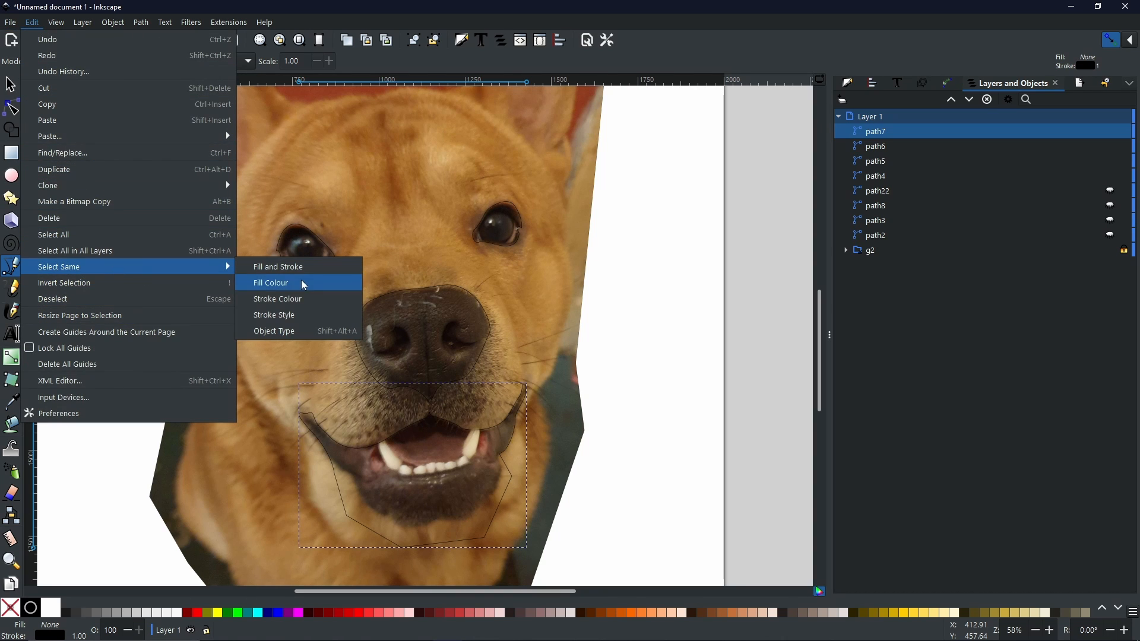
left_click(319, 299)
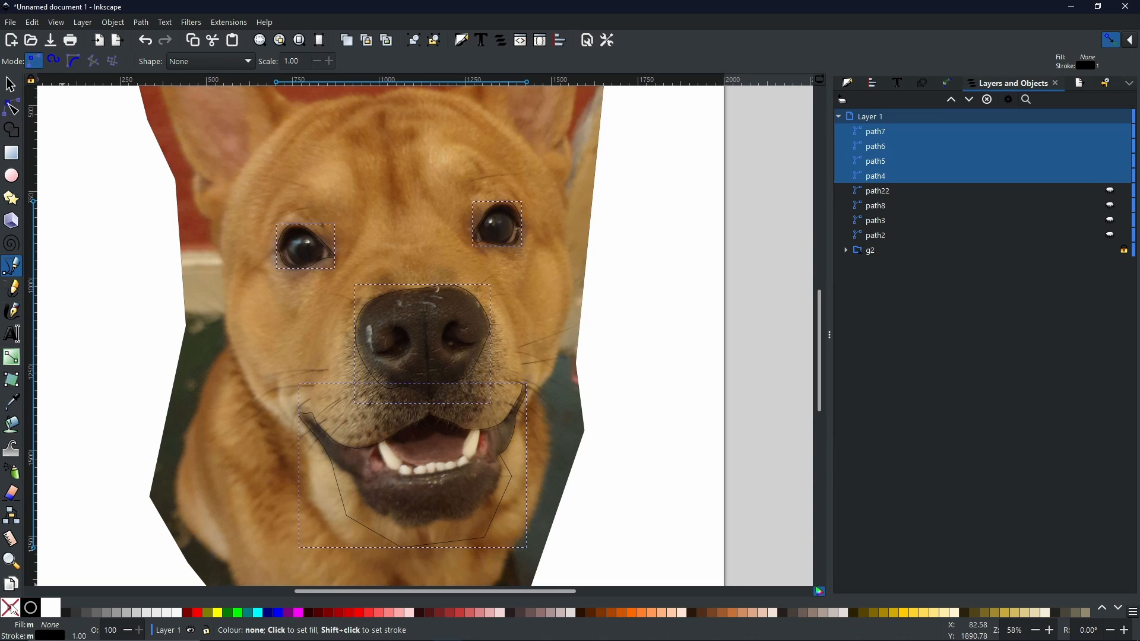
left_click(11, 609, "shift")
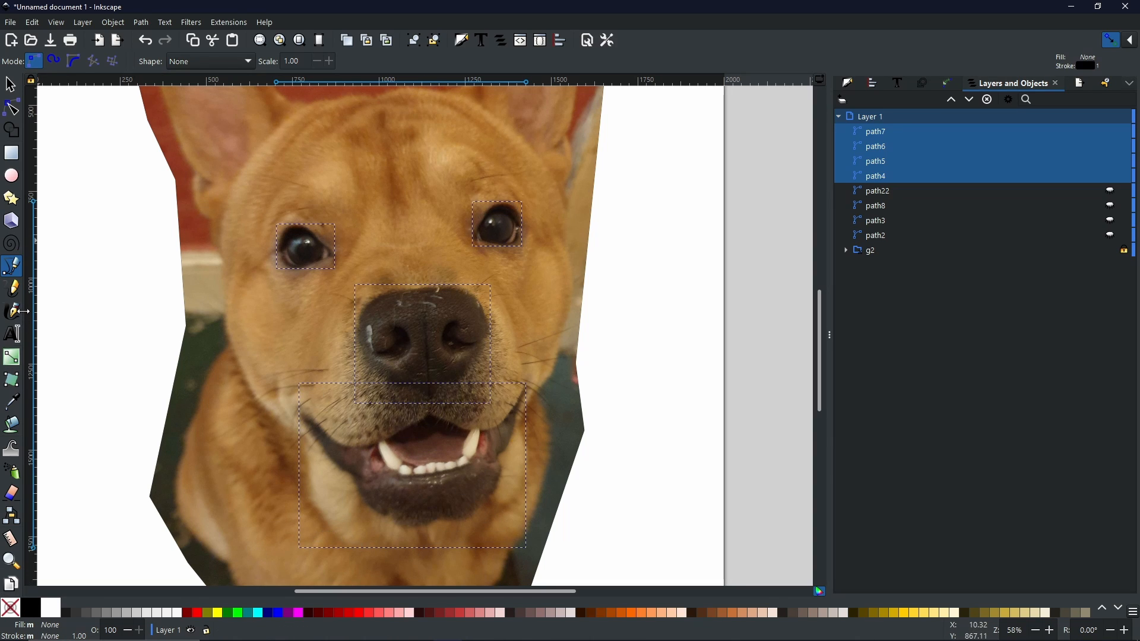
Step: Fill the eye, nose and mouth shapes with a dark brown averaged from the photo's nose and unite them into one path
left_click(17, 405)
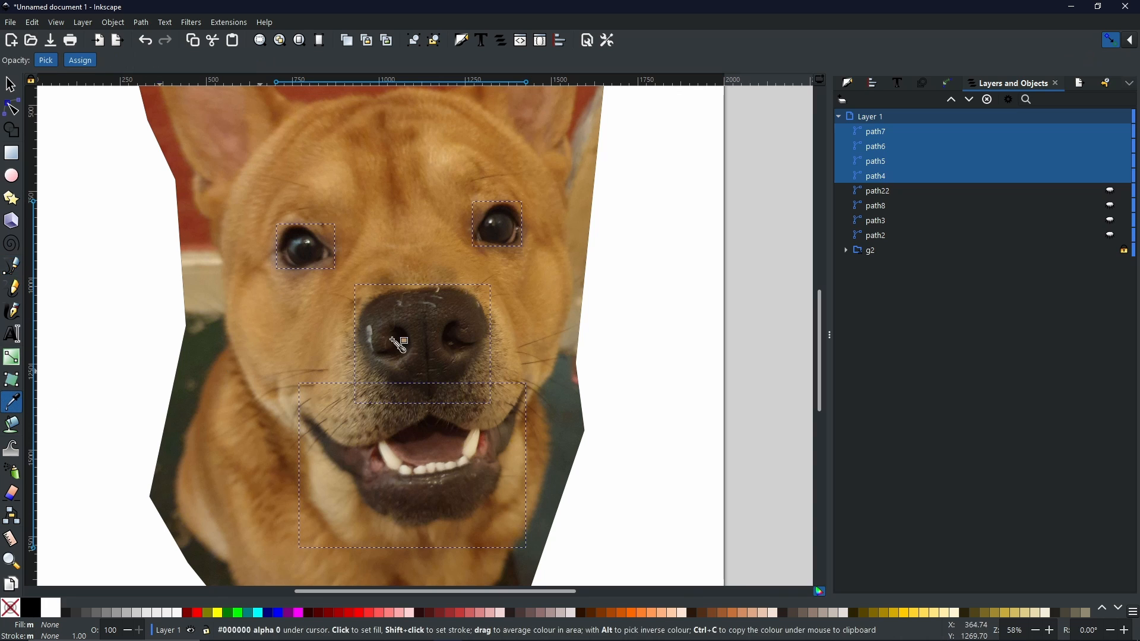
left_click_drag(427, 339, 445, 347)
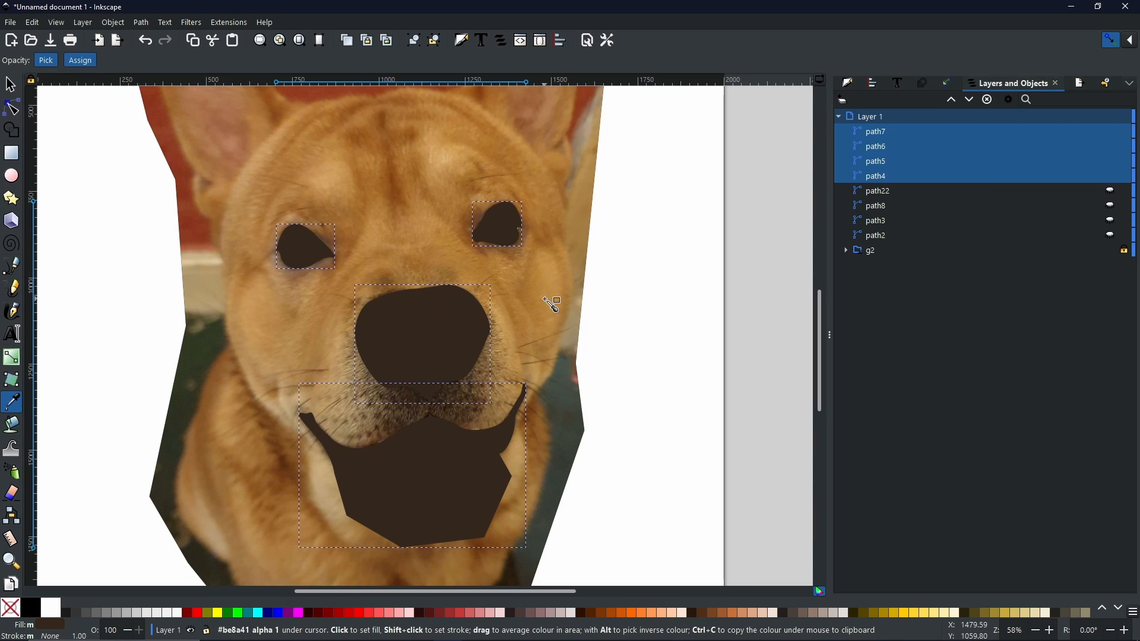
left_click(142, 22)
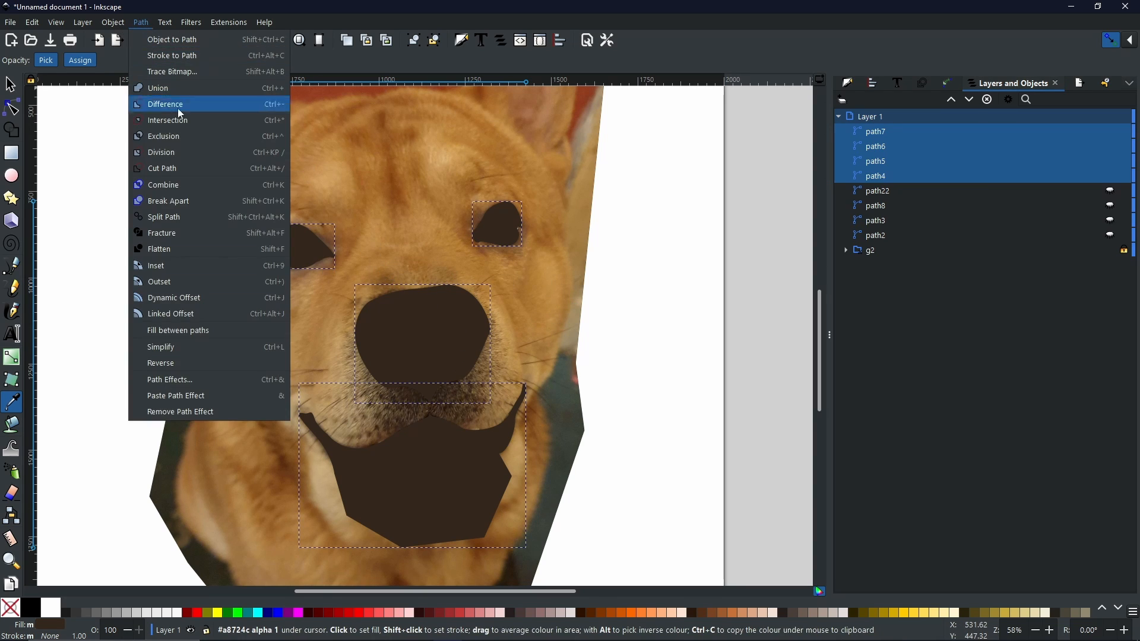
left_click(179, 98)
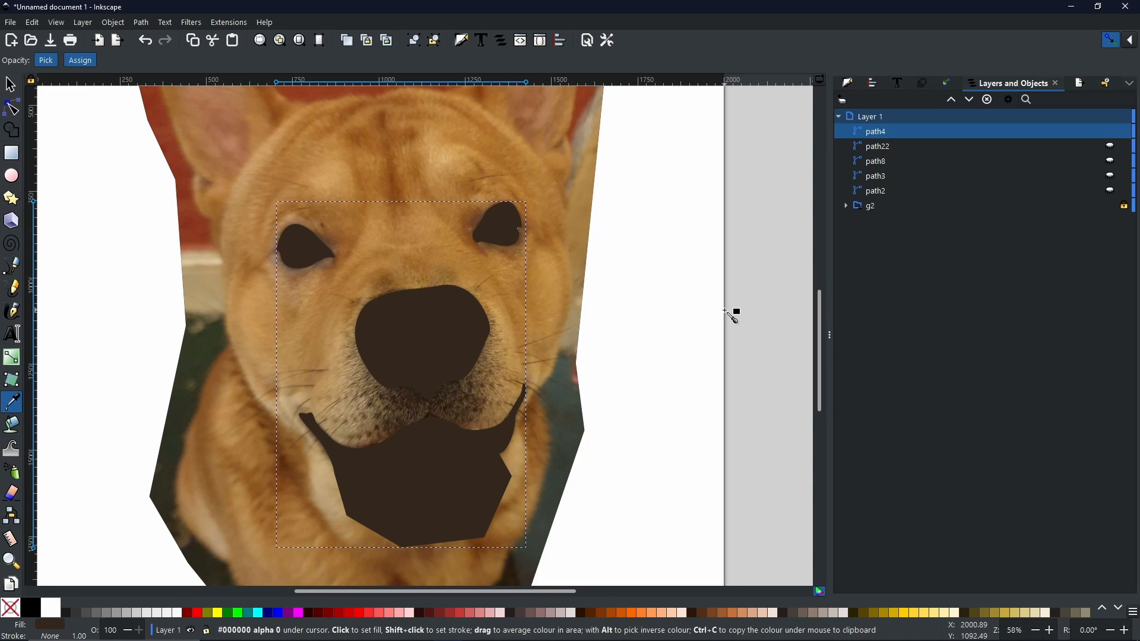
Step: Unhide the fur shapes and the head base shape beneath the dark facial features
left_click(1111, 146)
left_click(1111, 176)
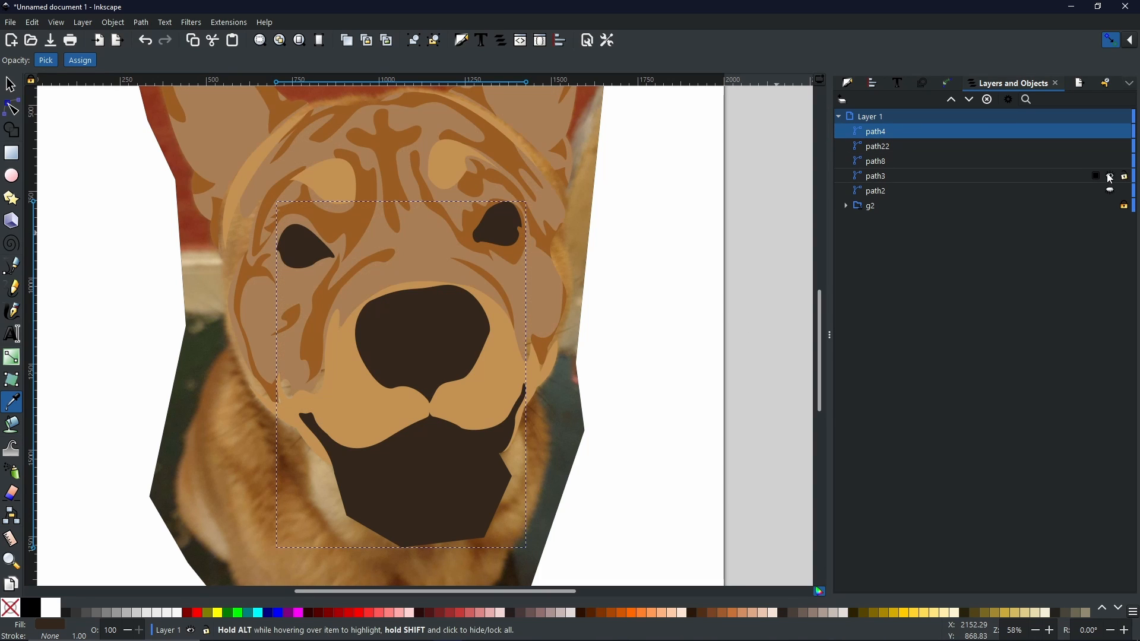
left_click(1111, 191)
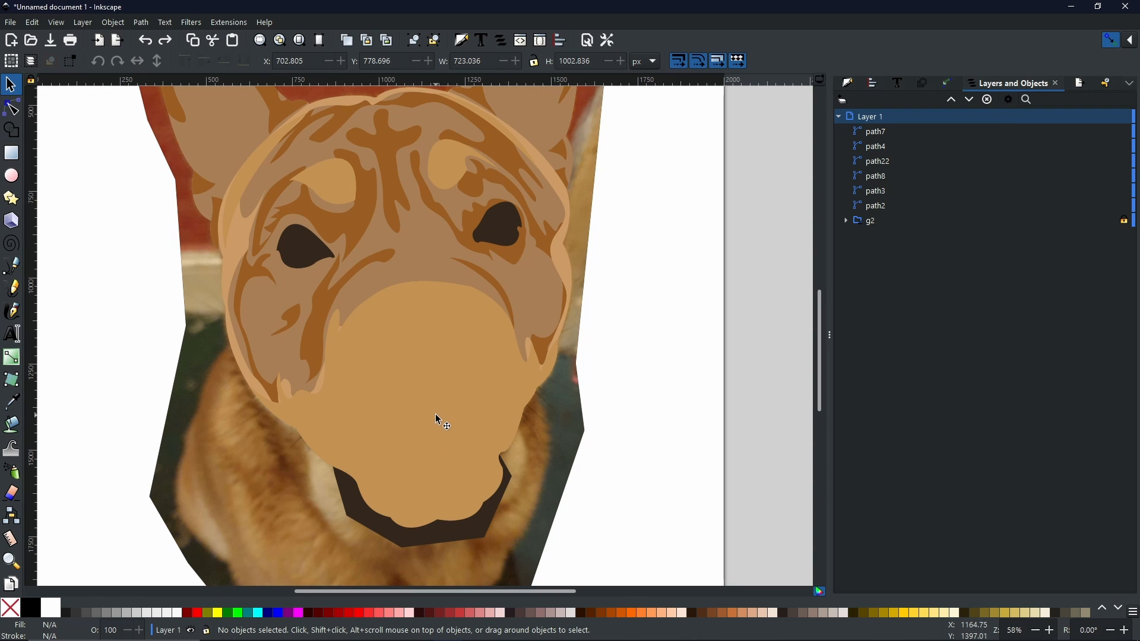
Step: Try to intersect the duplicated light fur shape with the combined eyes, nose and mouth path, and undo the intersection
left_click(504, 379)
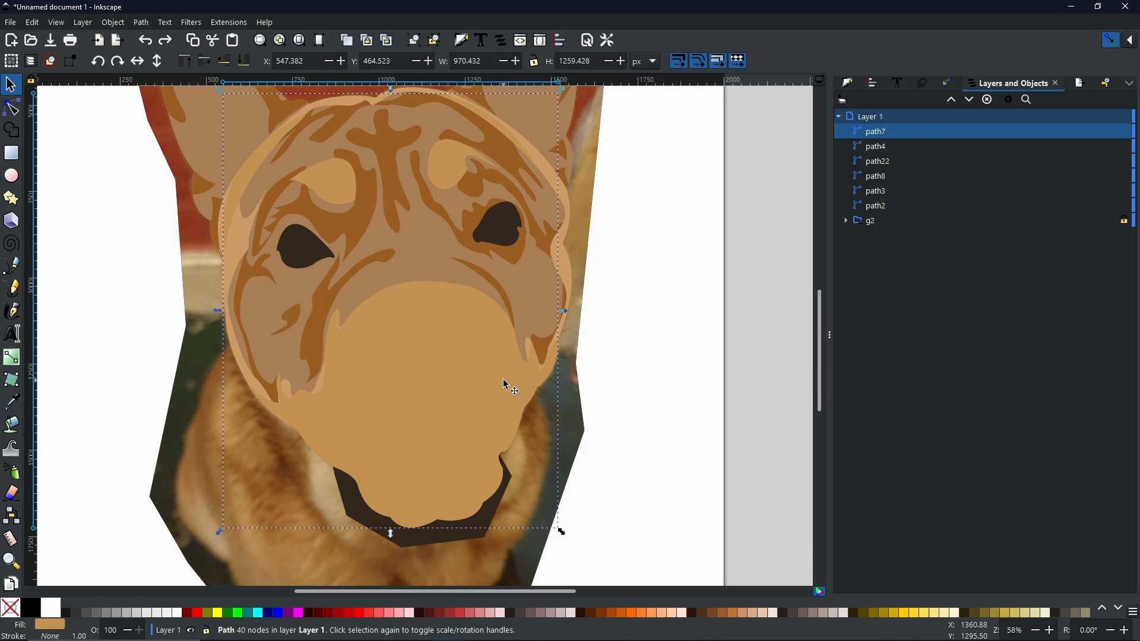
left_click(457, 533, "shift")
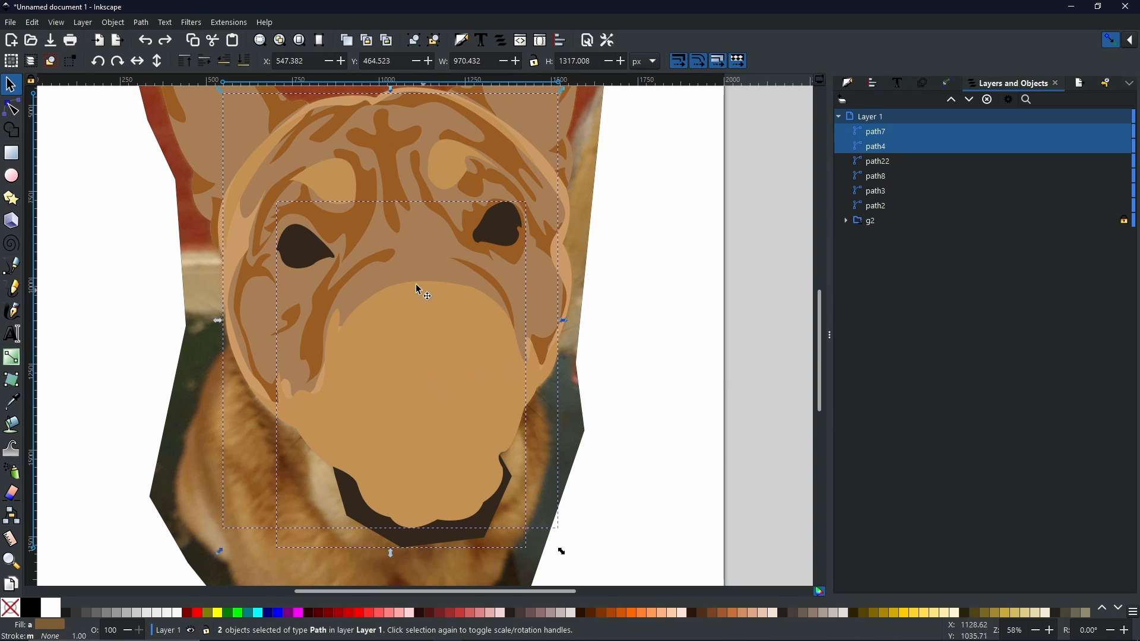
left_click(141, 23)
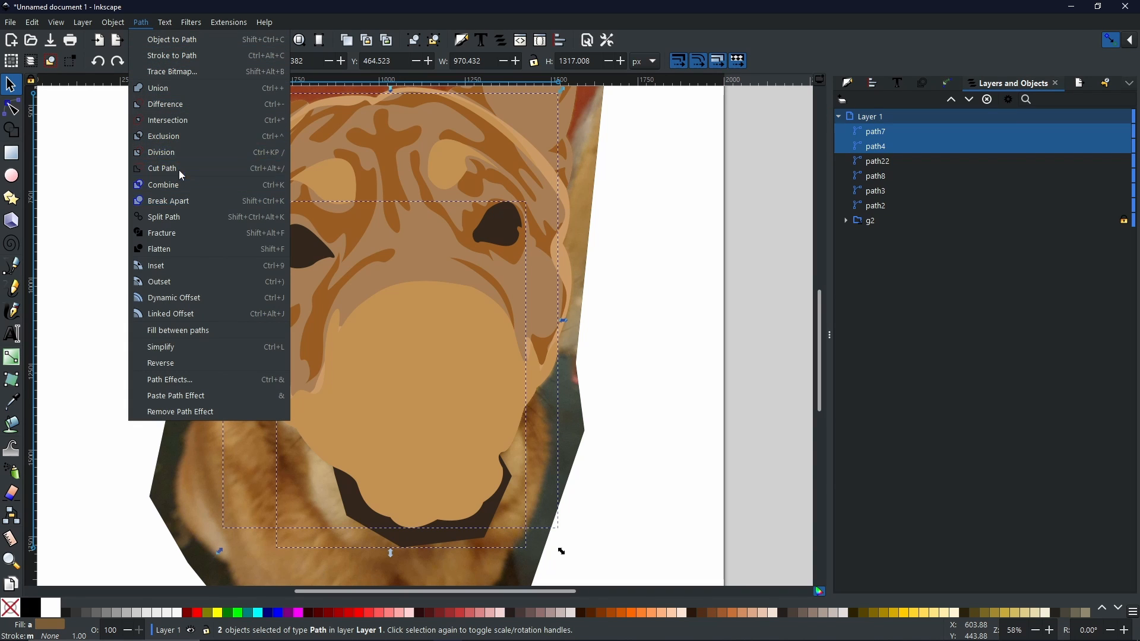
left_click(173, 122)
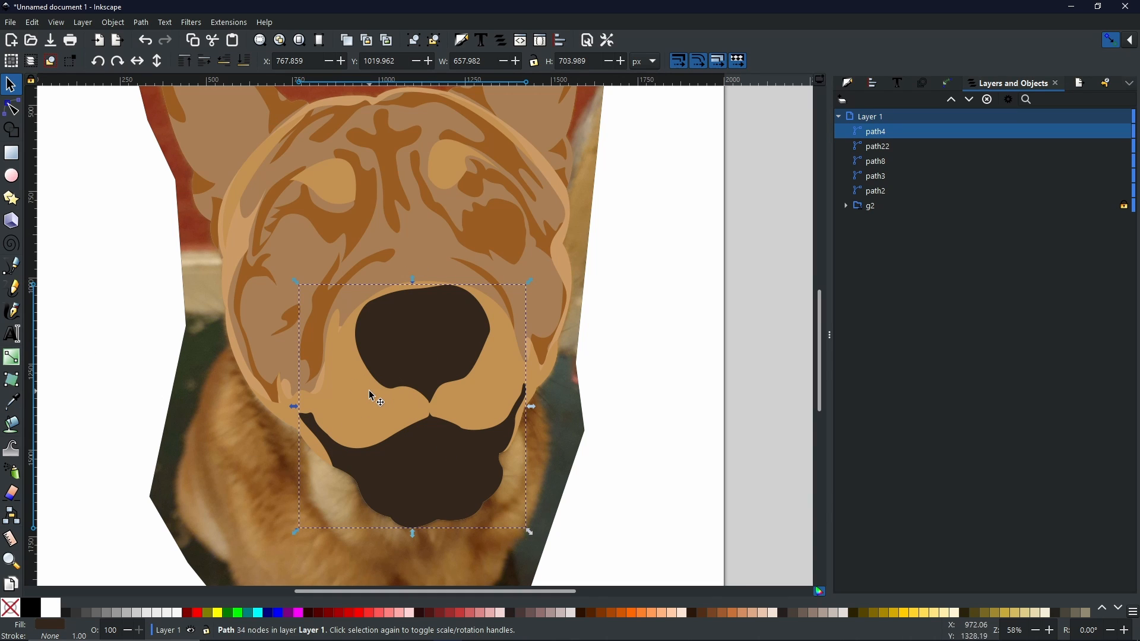
left_click(355, 409)
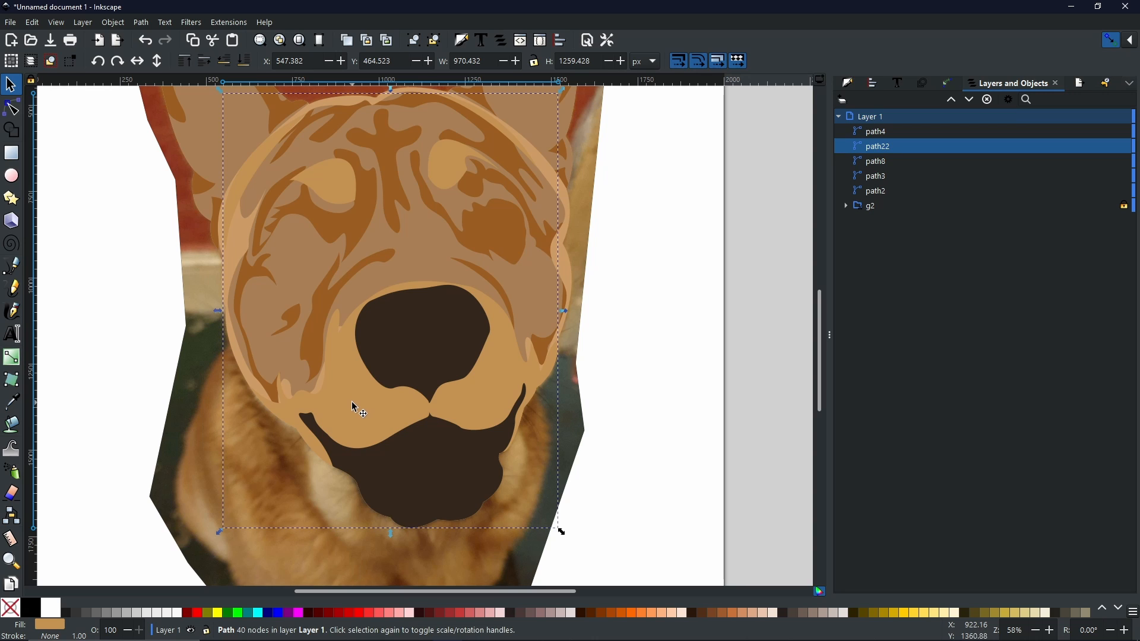
key("ctrl")
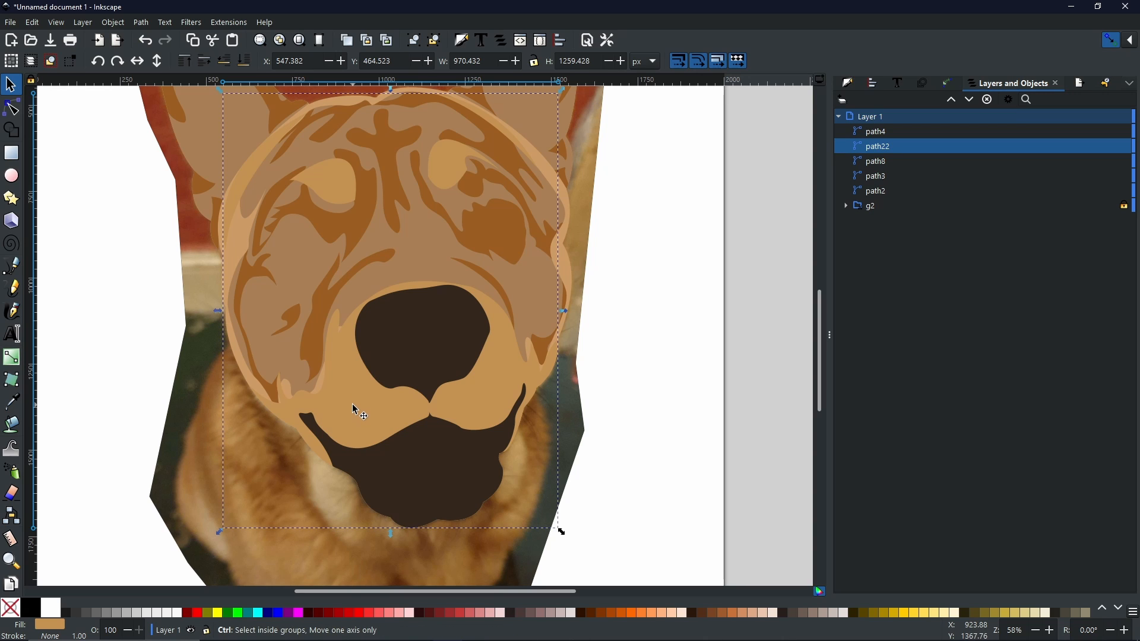
key("ctrl+z")
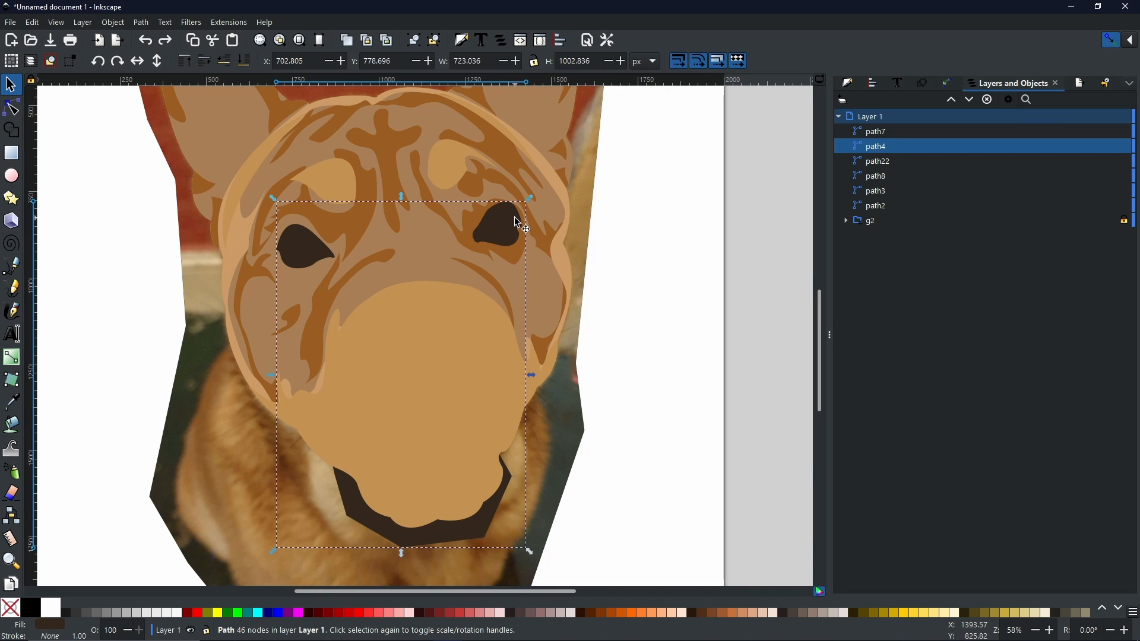
Step: Break apart the dark features path and unite only the nose and mouth shapes, leaving both eyes separate
left_click(140, 23)
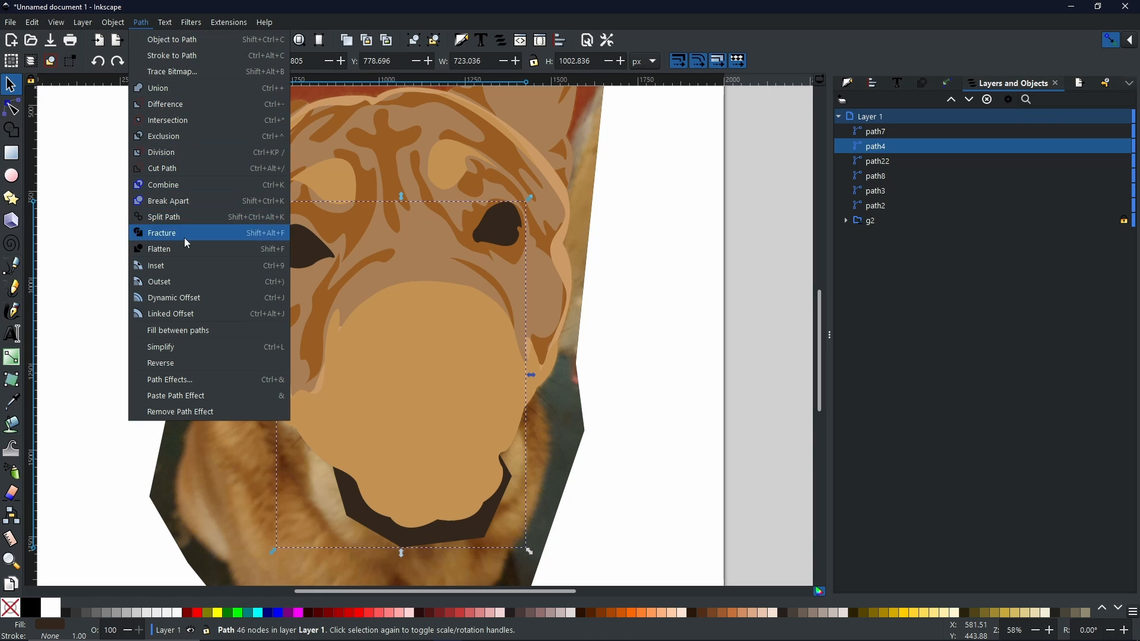
left_click(178, 202)
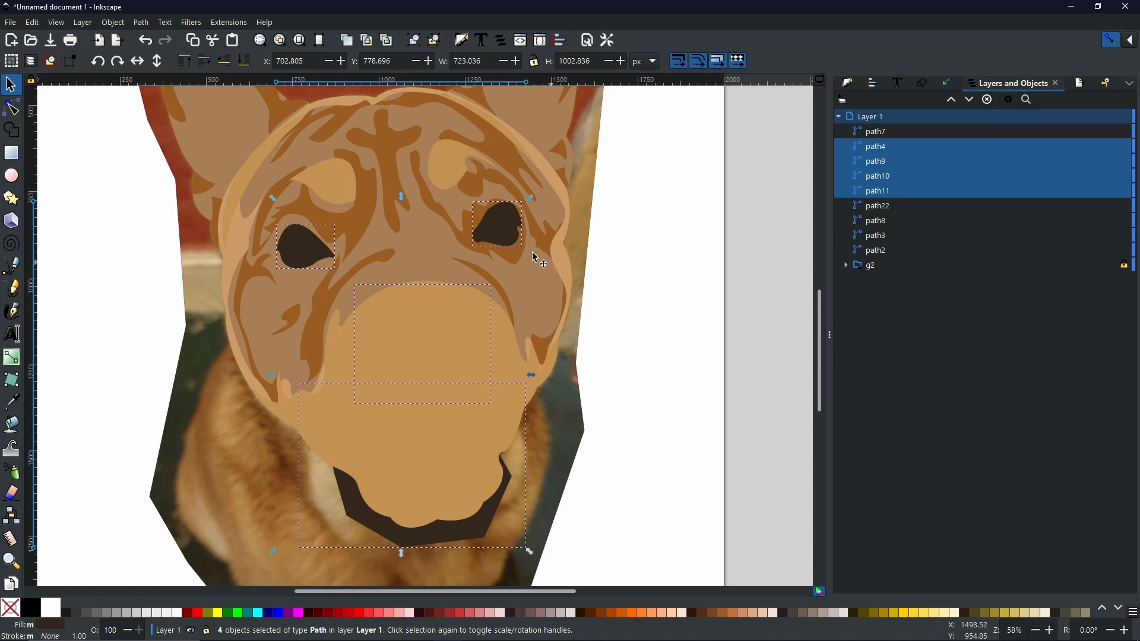
left_click(490, 222, "shift")
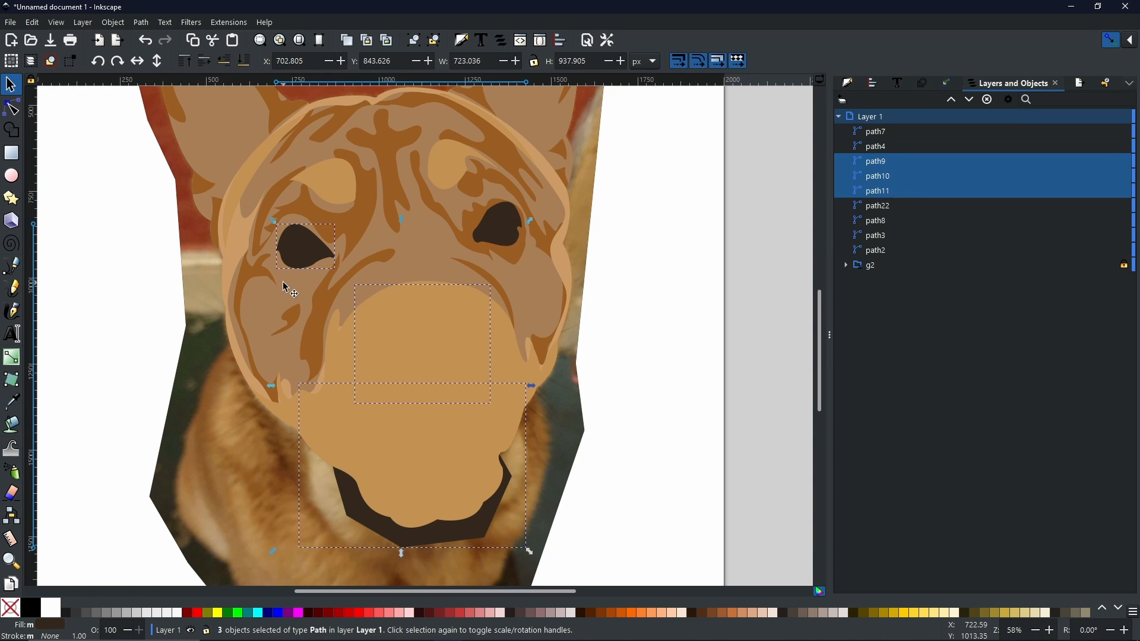
left_click(302, 255, "shift")
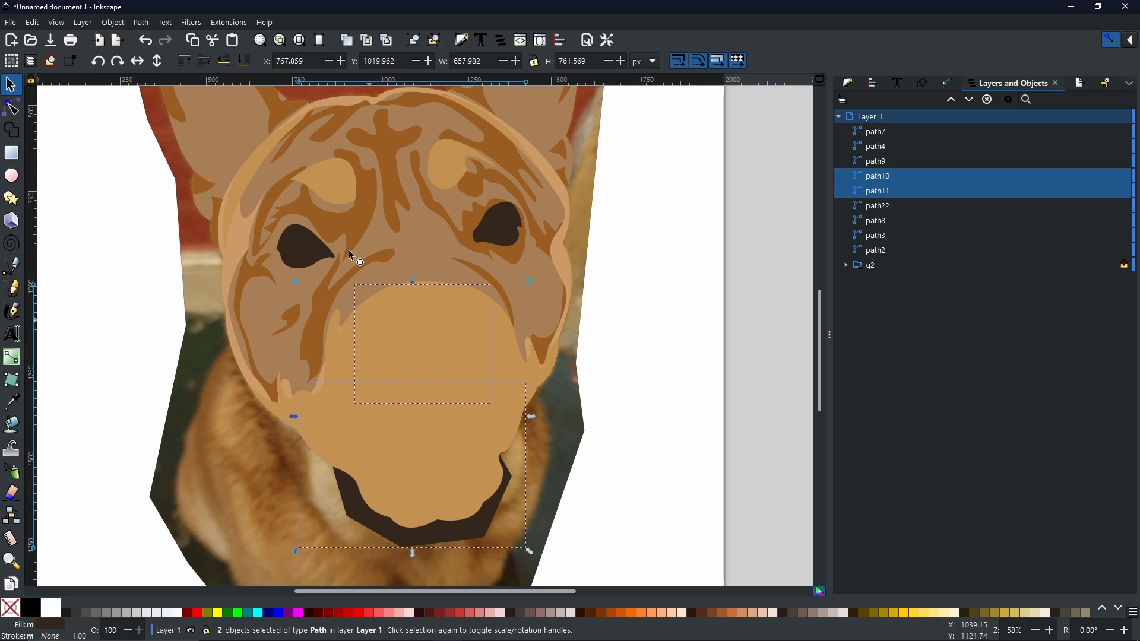
left_click(142, 22)
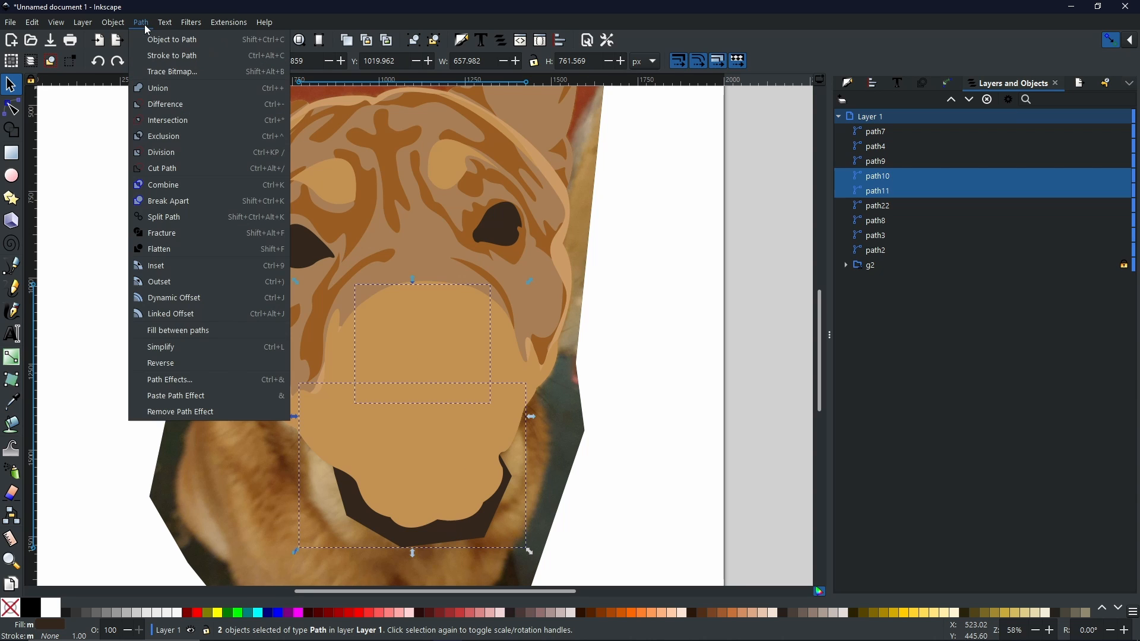
left_click(162, 89)
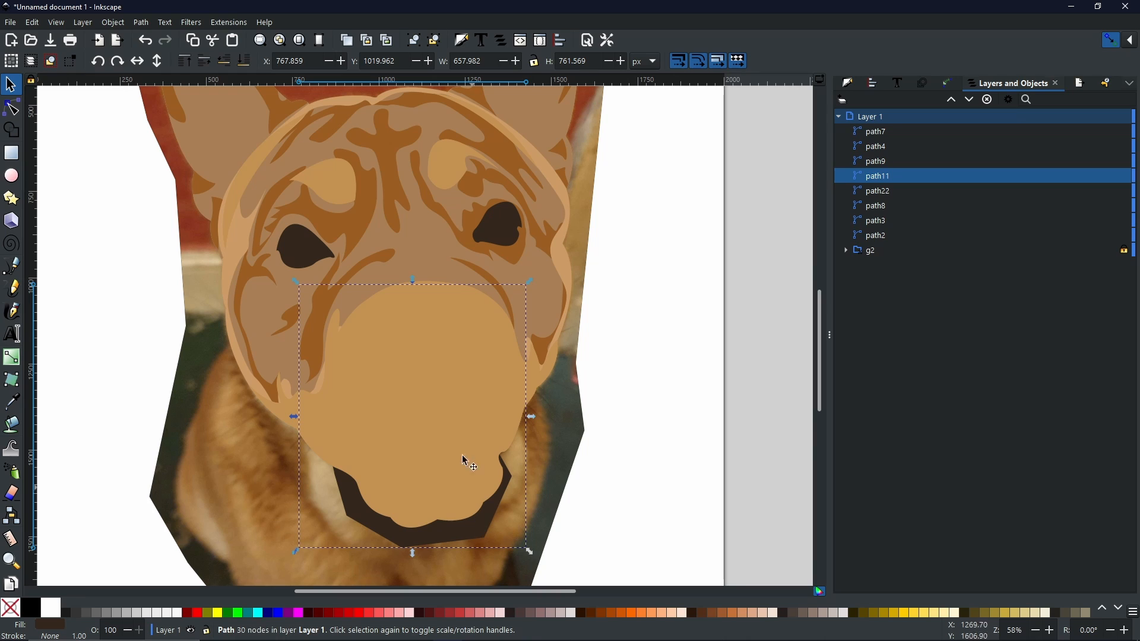
Step: Intersect the duplicated light fur shape with the nose and mouth path to trim the mouth to the chin outline
left_click(436, 387)
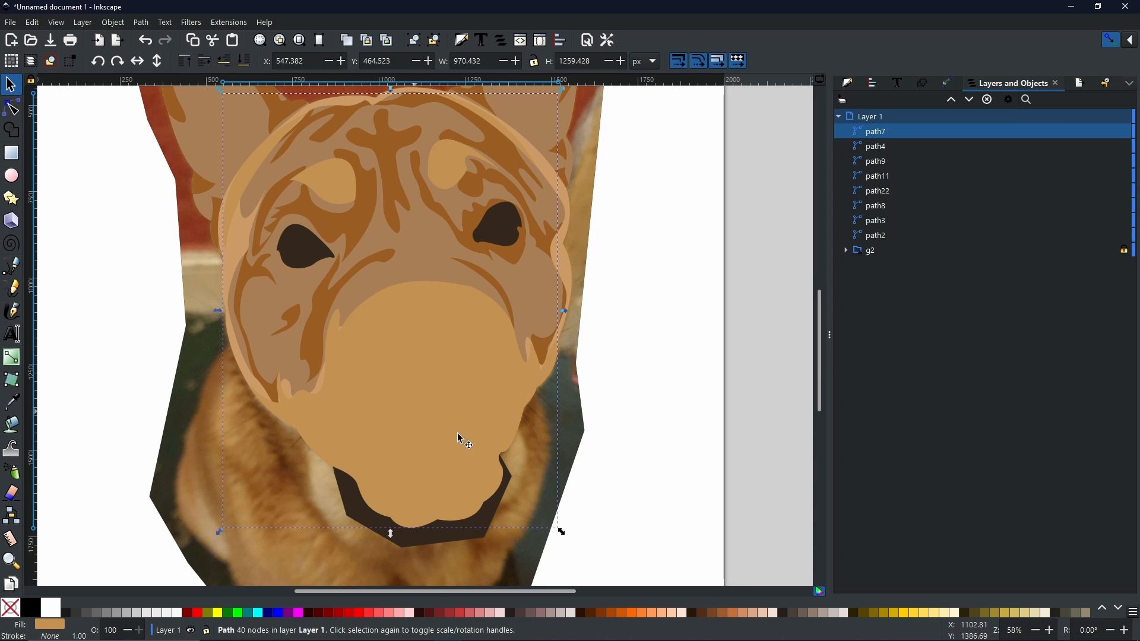
left_click(455, 537, "shift")
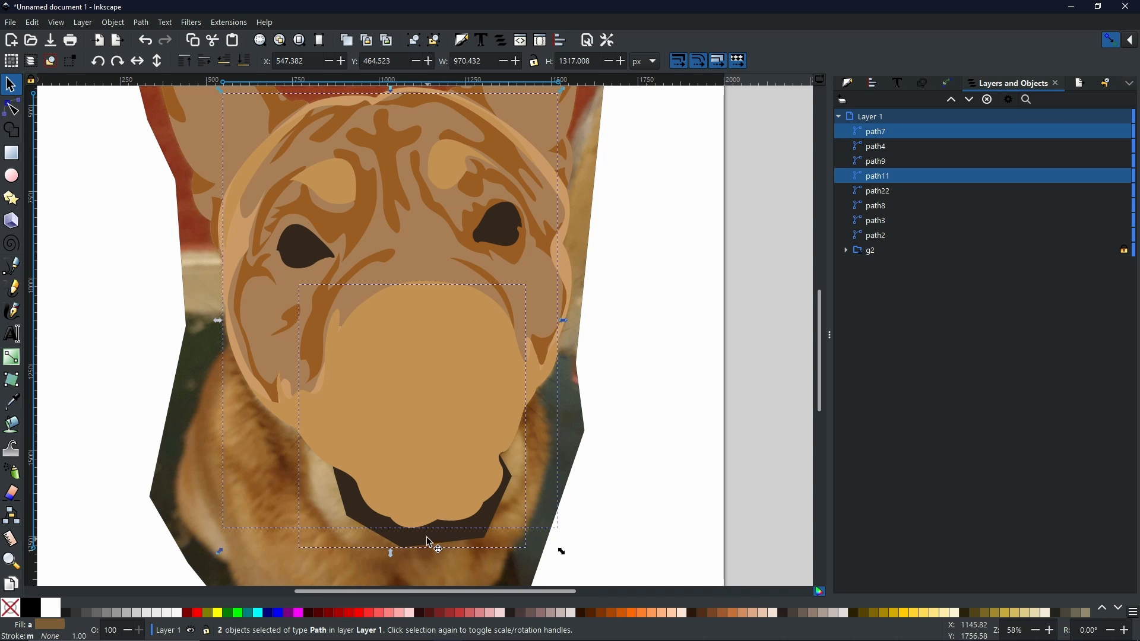
left_click(142, 23)
left_click(170, 121)
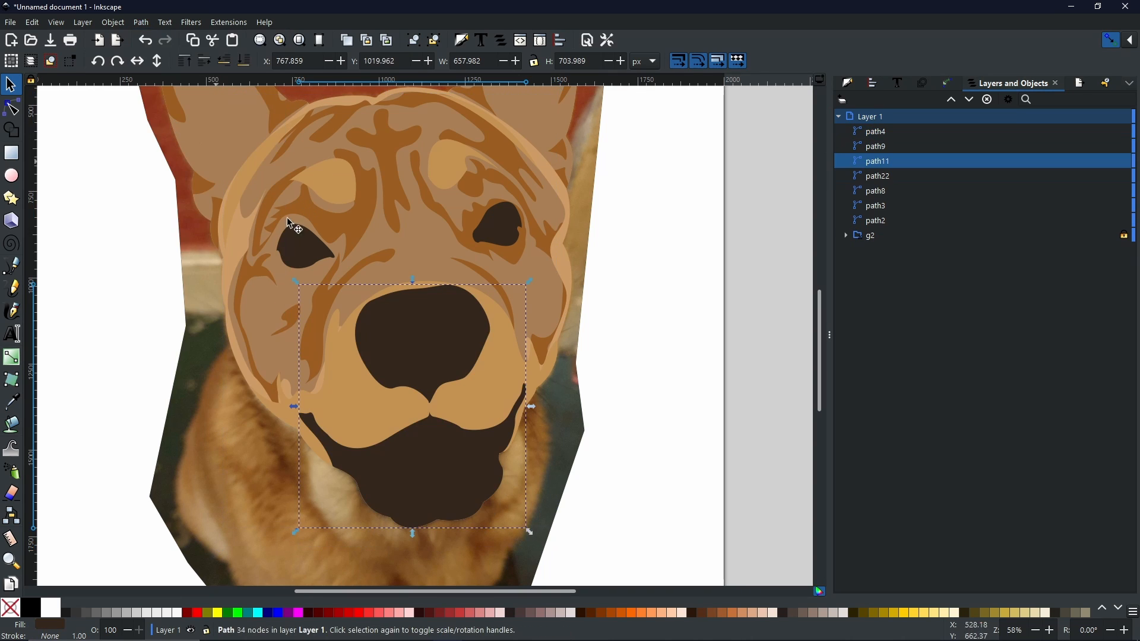
Step: Unite both eye shapes with the trimmed nose and mouth path
left_click(302, 257, "shift")
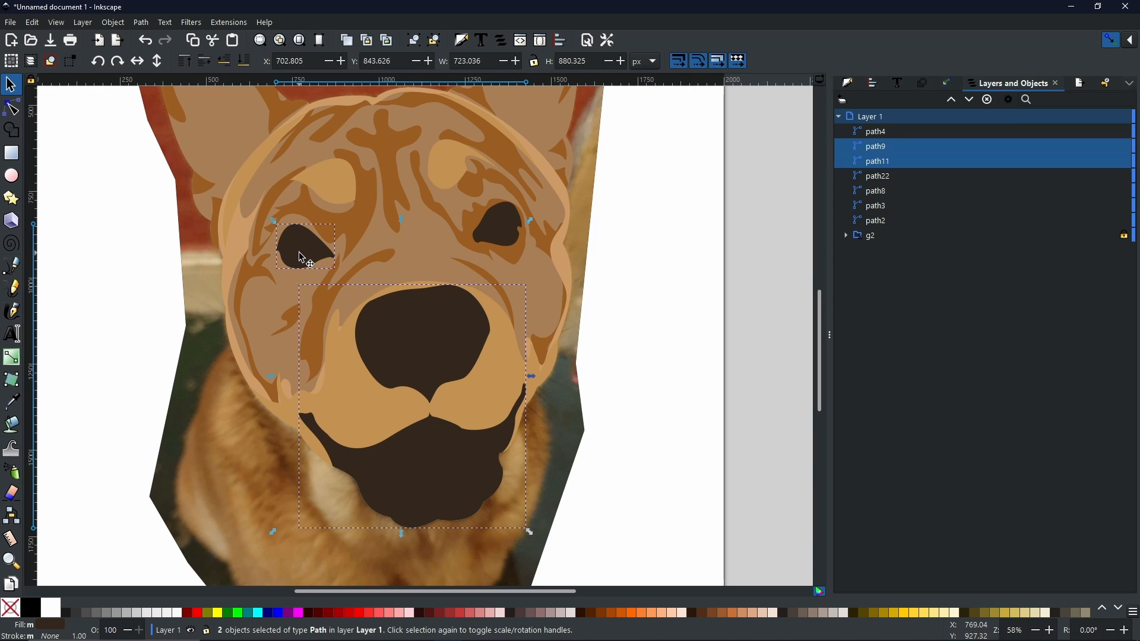
left_click(492, 233, "shift")
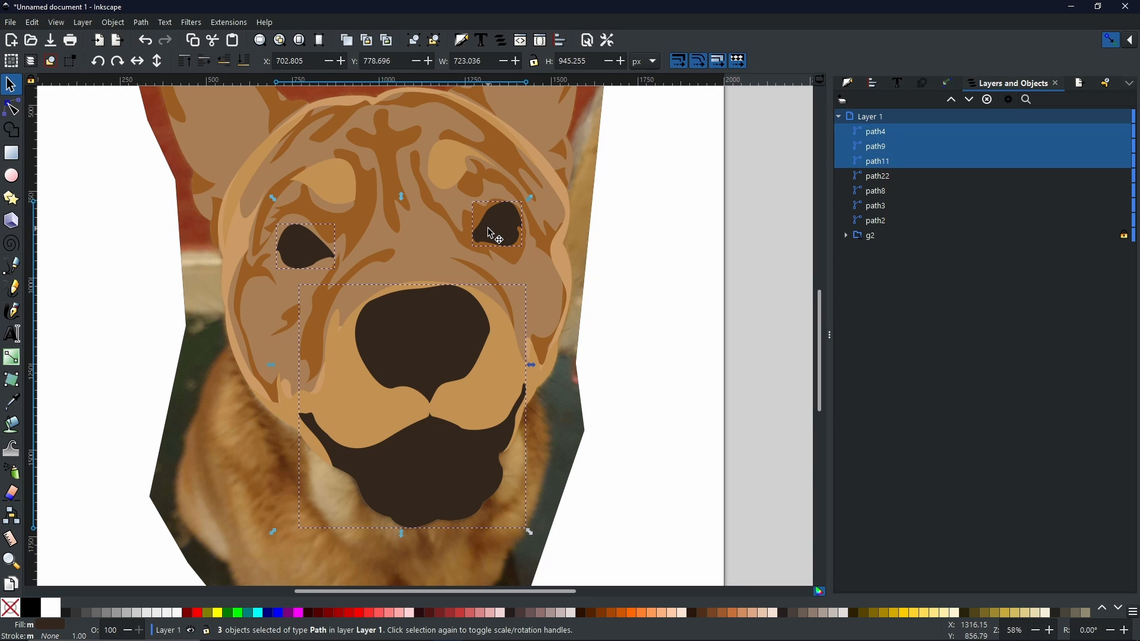
left_click(141, 22)
left_click(179, 92)
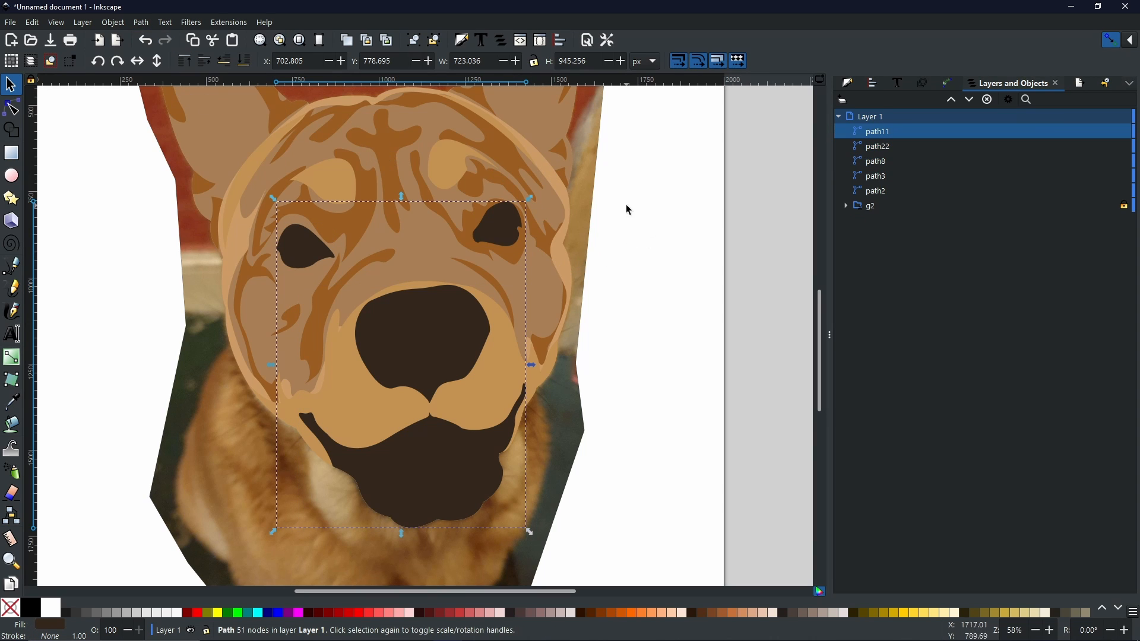
Step: Hide the dark features, all the fur shapes and the head base shape, leaving only the reference photo visible
scroll(616, 244, "down", 2, "ctrl")
scroll(618, 244, "up", 1, "ctrl")
scroll(615, 242, "down", 1, "ctrl")
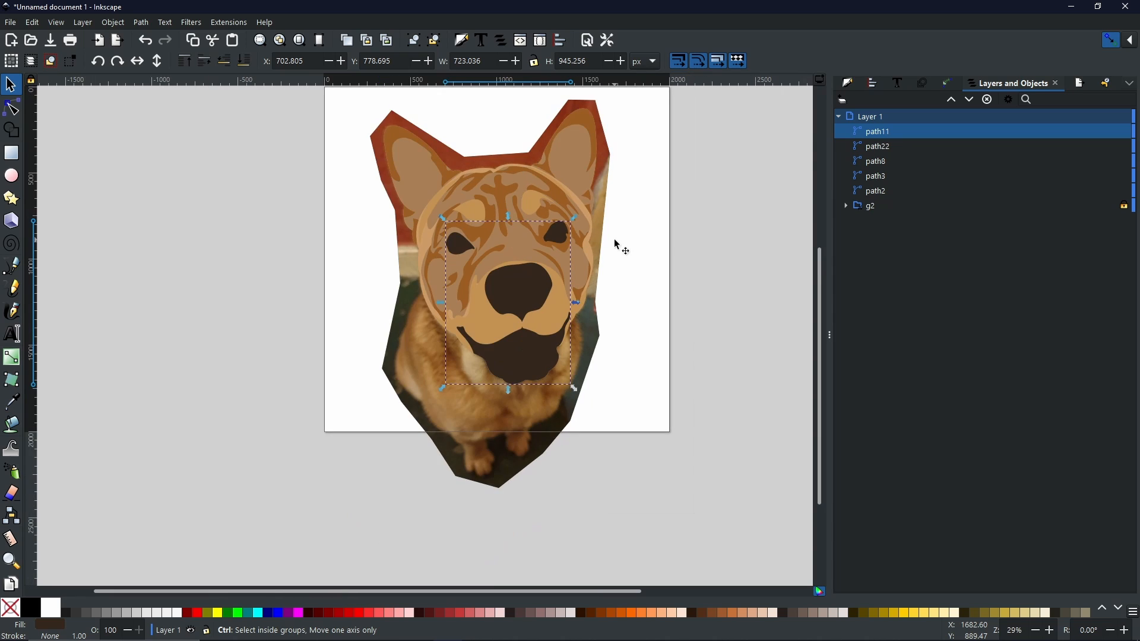
left_click_drag(633, 215, 532, 271)
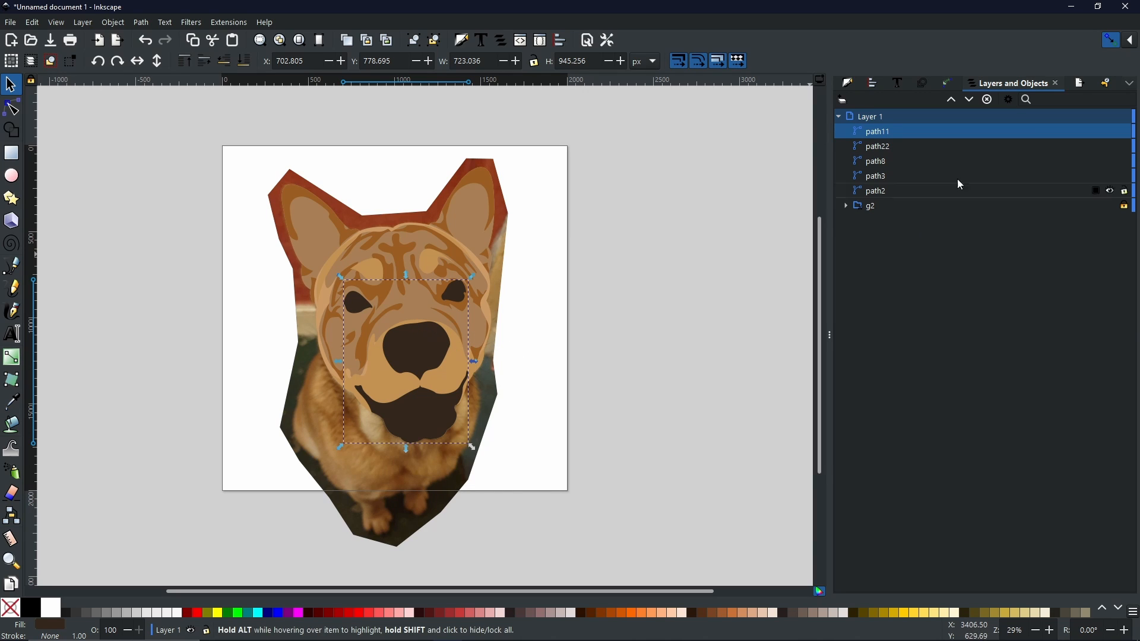
left_click(1113, 132)
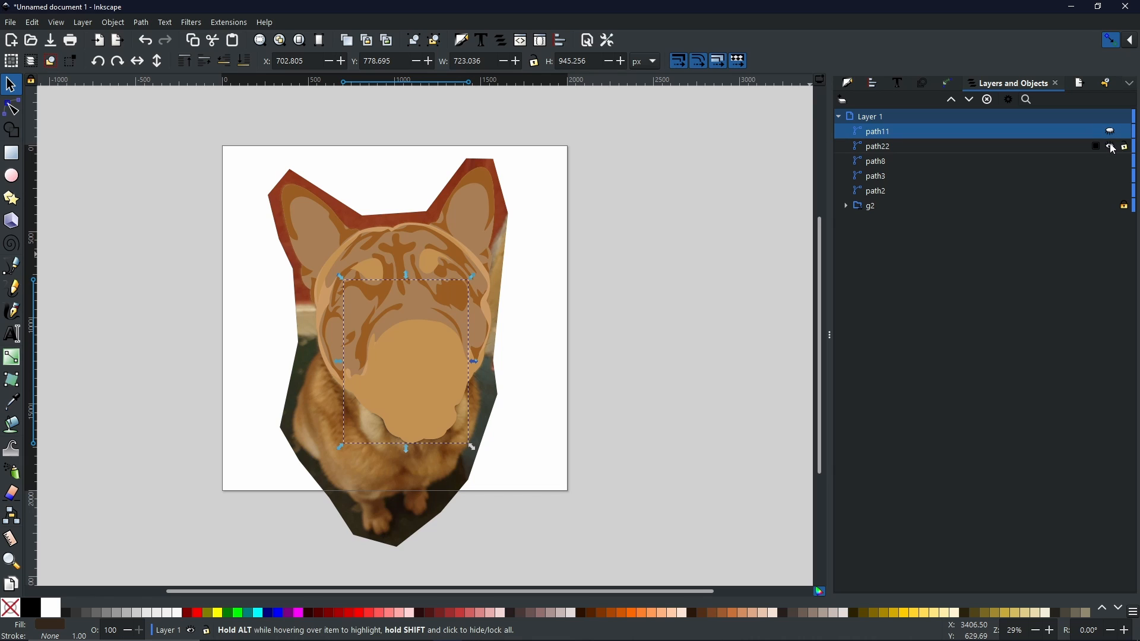
left_click(1112, 147)
left_click(1112, 162)
left_click(1112, 177)
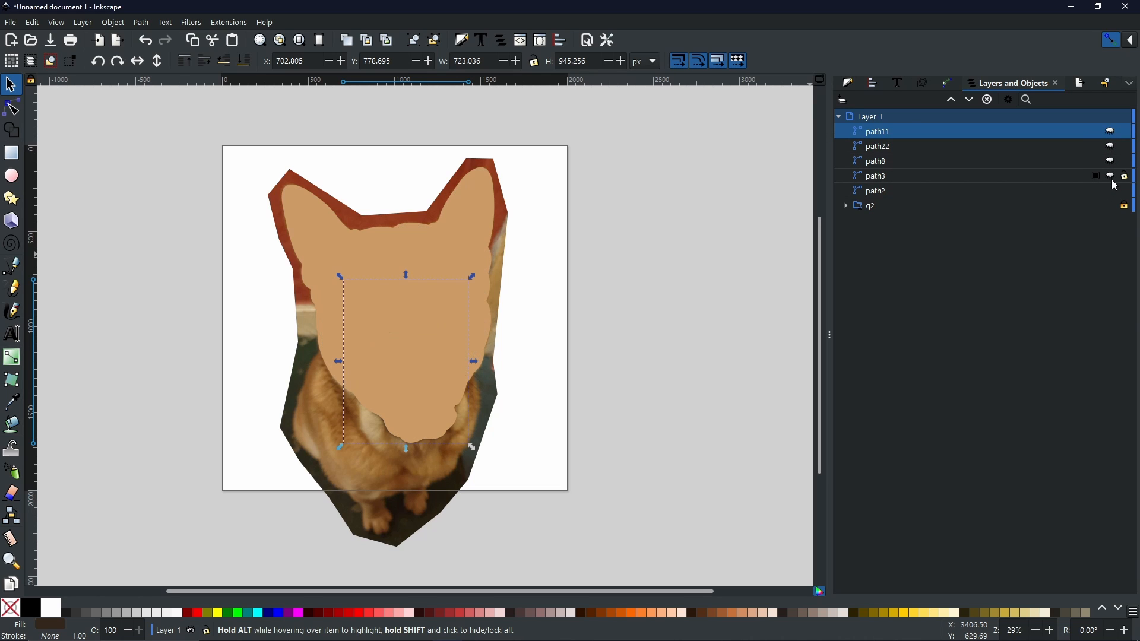
left_click(1113, 192)
Step: Trace a closed path around the left-hand eye's lower rim and inner corner, returning across the eyeball to the outer corner
scroll(401, 331, "up", 4)
left_click_drag(331, 251, 376, 282)
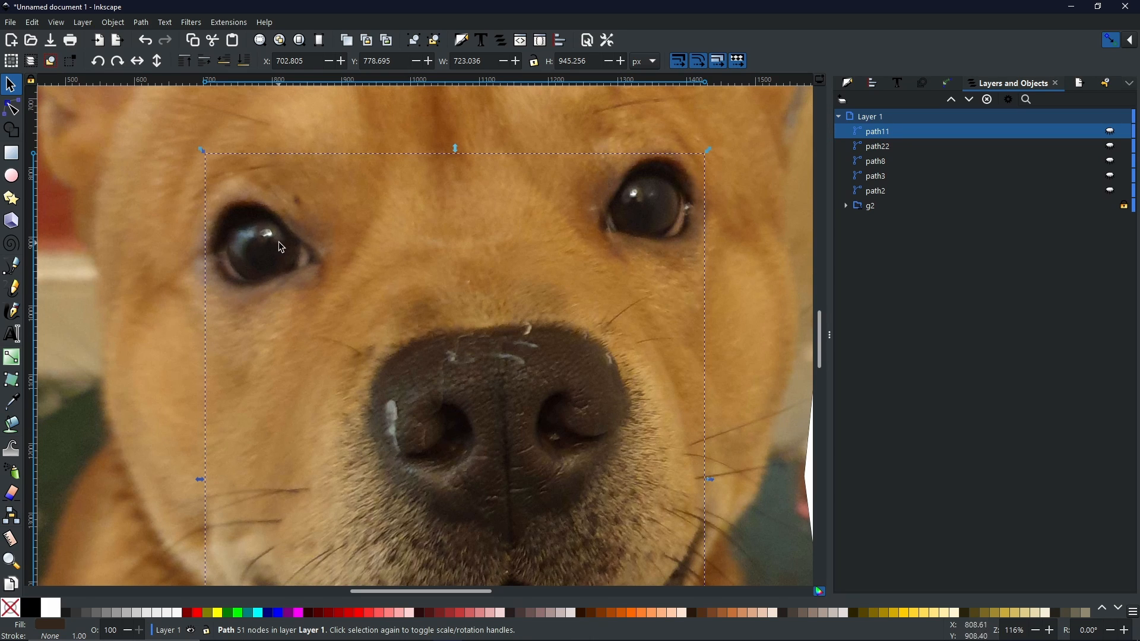
left_click_drag(479, 468, 407, 228)
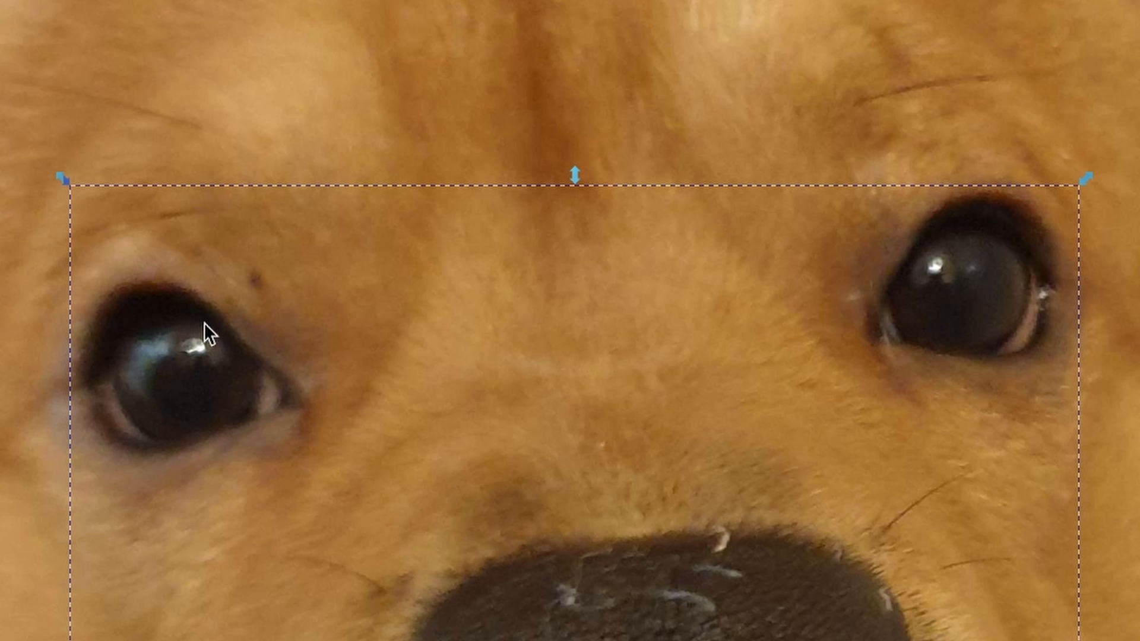
key("b")
scroll(262, 331, "up", 4)
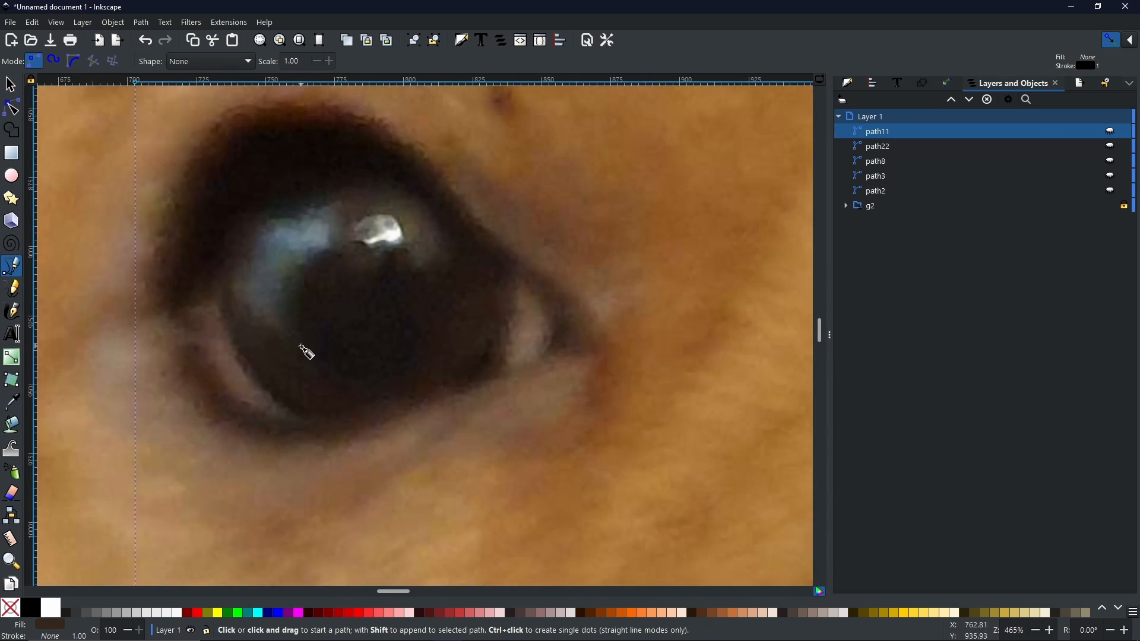
scroll(306, 350, "down", 2)
left_click(307, 341)
left_click_drag(353, 411, 399, 402)
left_click(410, 385)
left_click_drag(474, 371, 467, 346)
left_click_drag(424, 325, 407, 322)
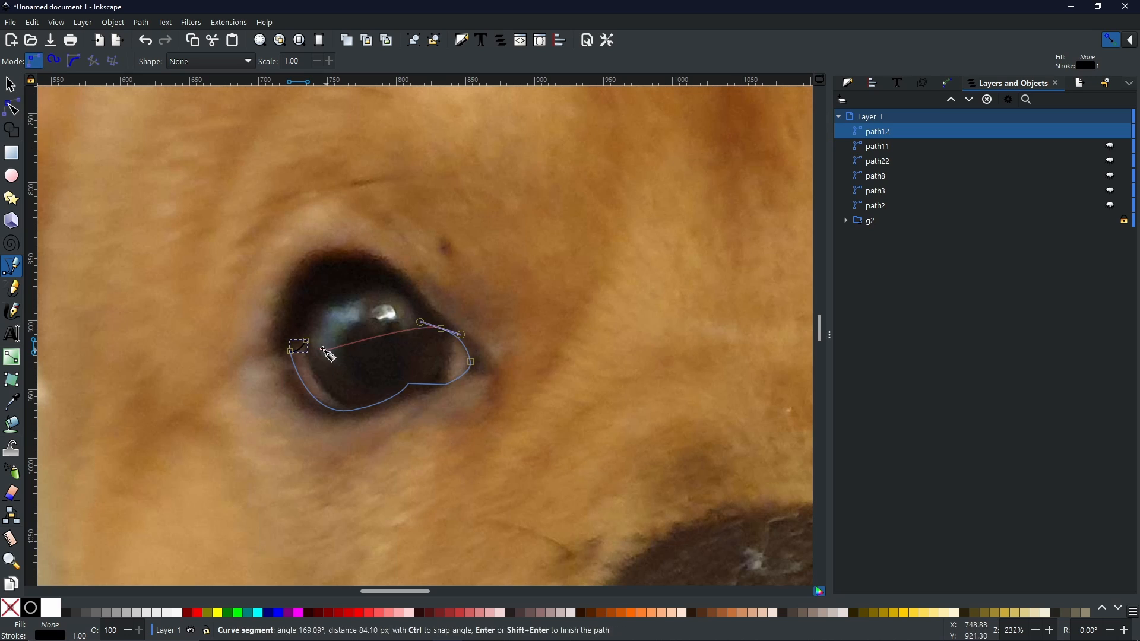
left_click(306, 341)
Step: Start tracing the right-hand eye's lower rim from its inner corner along the bottom edge
left_click_drag(772, 357, 301, 410)
left_click(383, 317)
left_click_drag(392, 359, 423, 358)
left_click(444, 358)
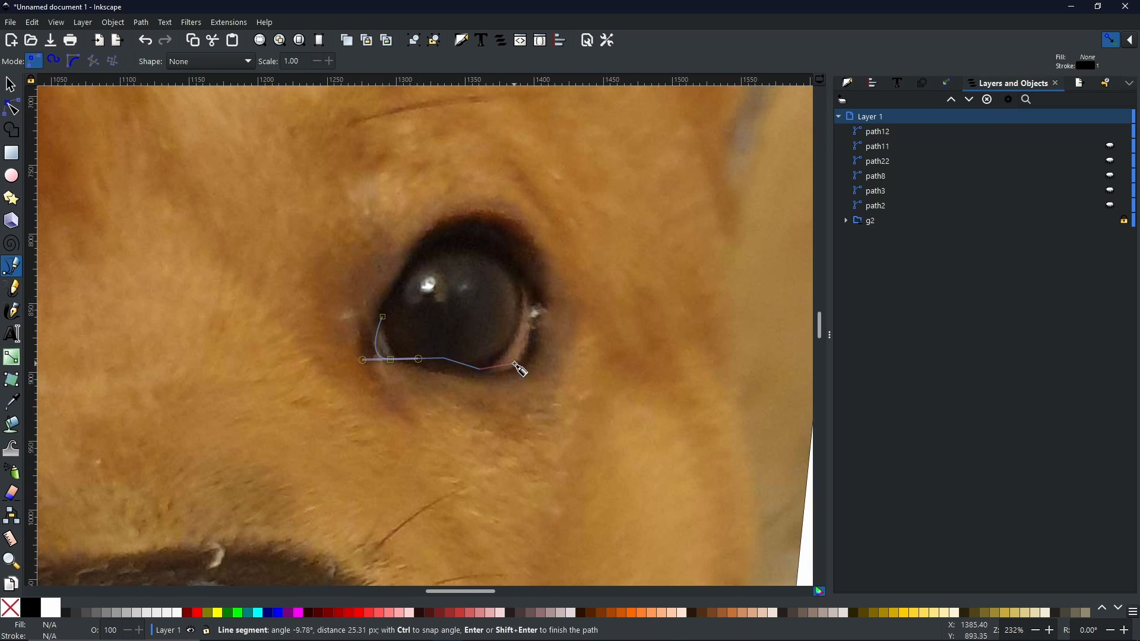
Step: Finish the eye-white outline along the bottom of the right eye and close the path across the pupil
left_click_drag(512, 369, 506, 275)
left_click(475, 336)
left_click(382, 317)
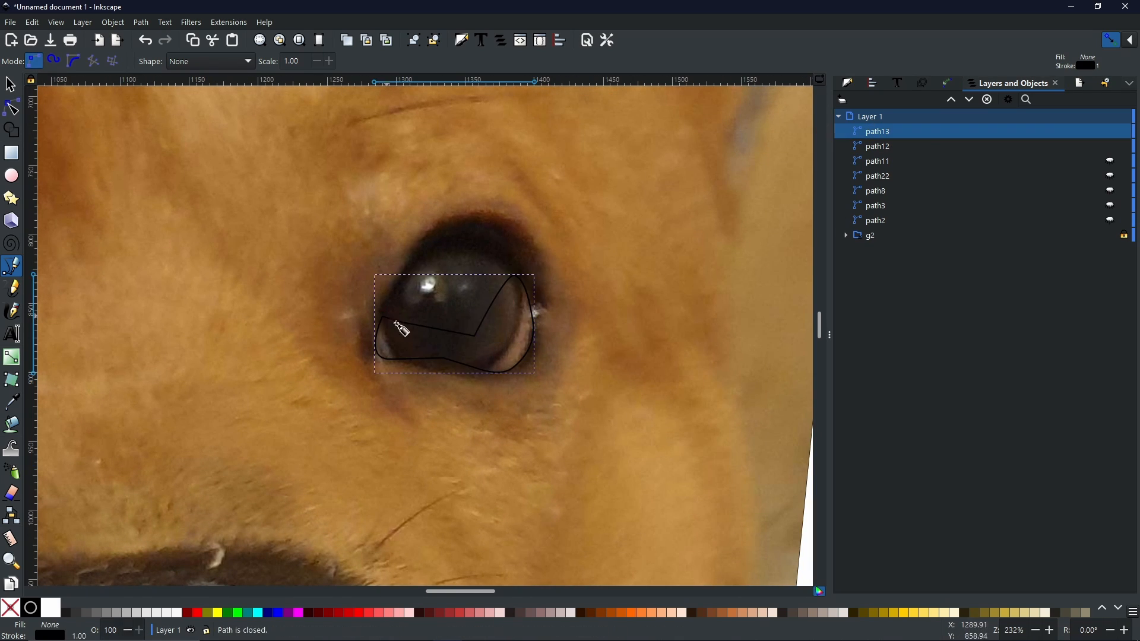
Step: Select the eye-white outlines of both eyes and fill them with the brown sampled from the left eye's inner corner
scroll(137, 424, "down", 1)
left_click_drag(136, 425, 391, 417)
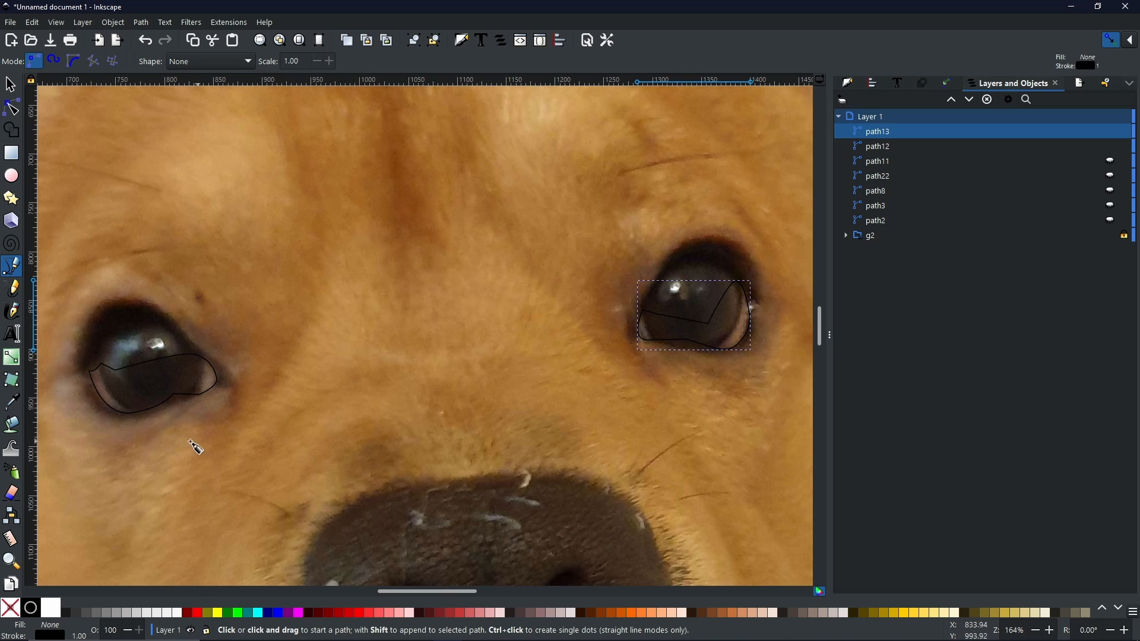
left_click(11, 86)
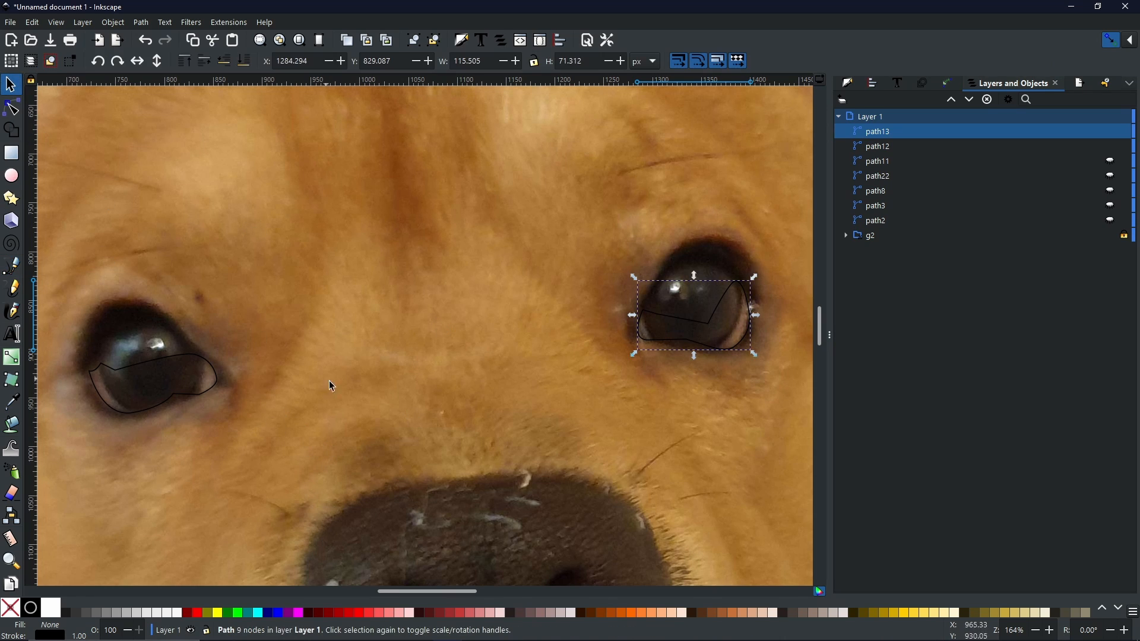
key("shift")
left_click(198, 365, "shift")
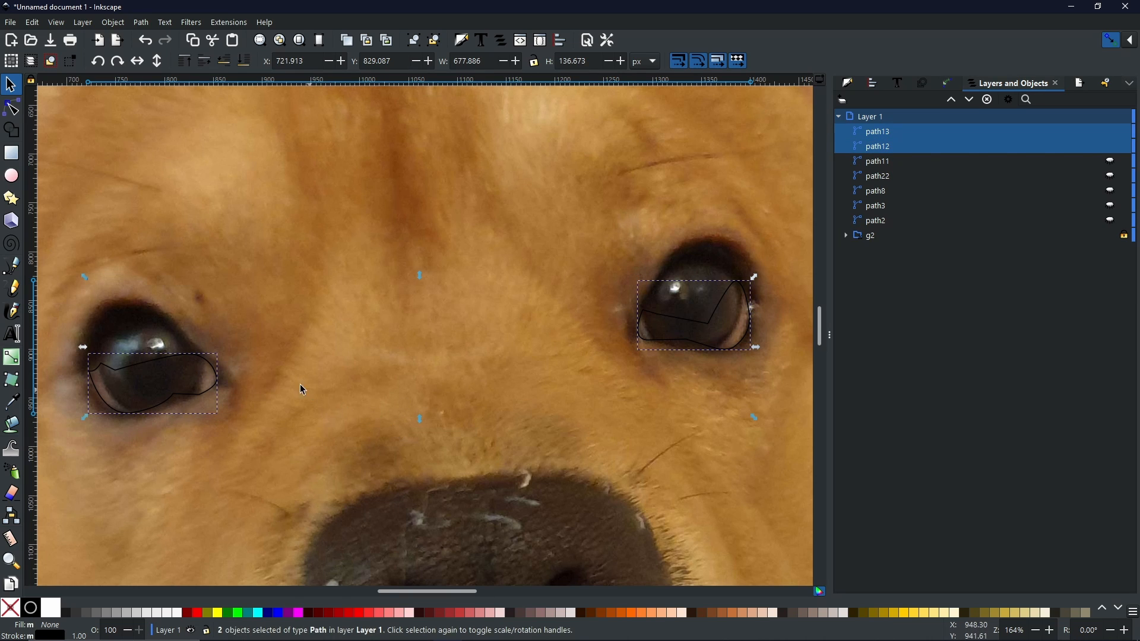
scroll(223, 381, "up", 5)
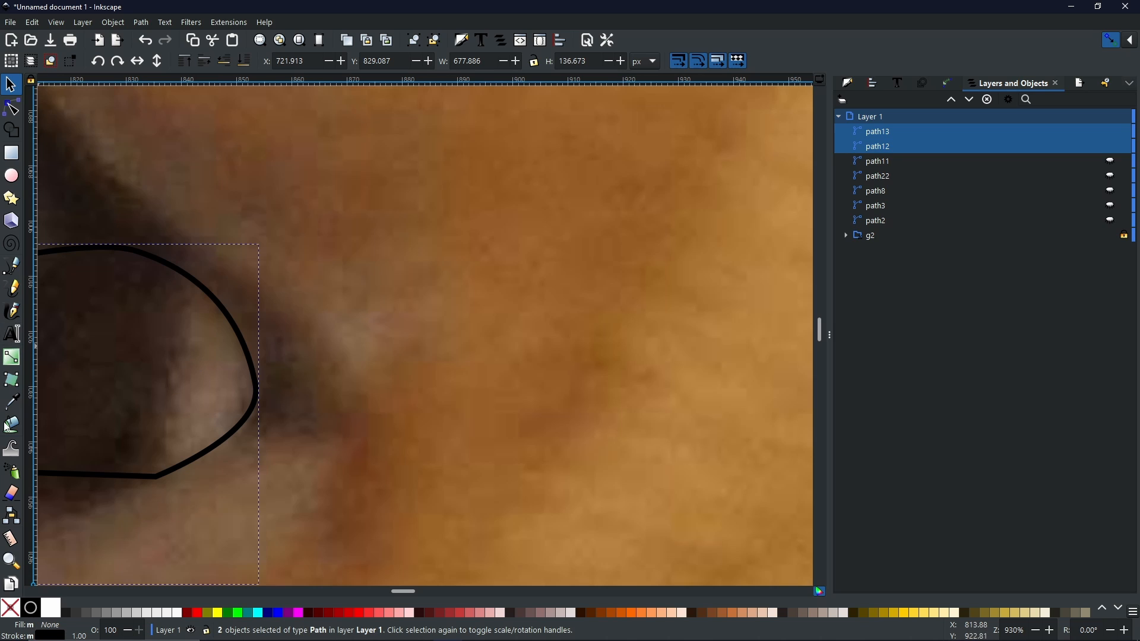
left_click(19, 403)
left_click_drag(201, 362, 224, 382)
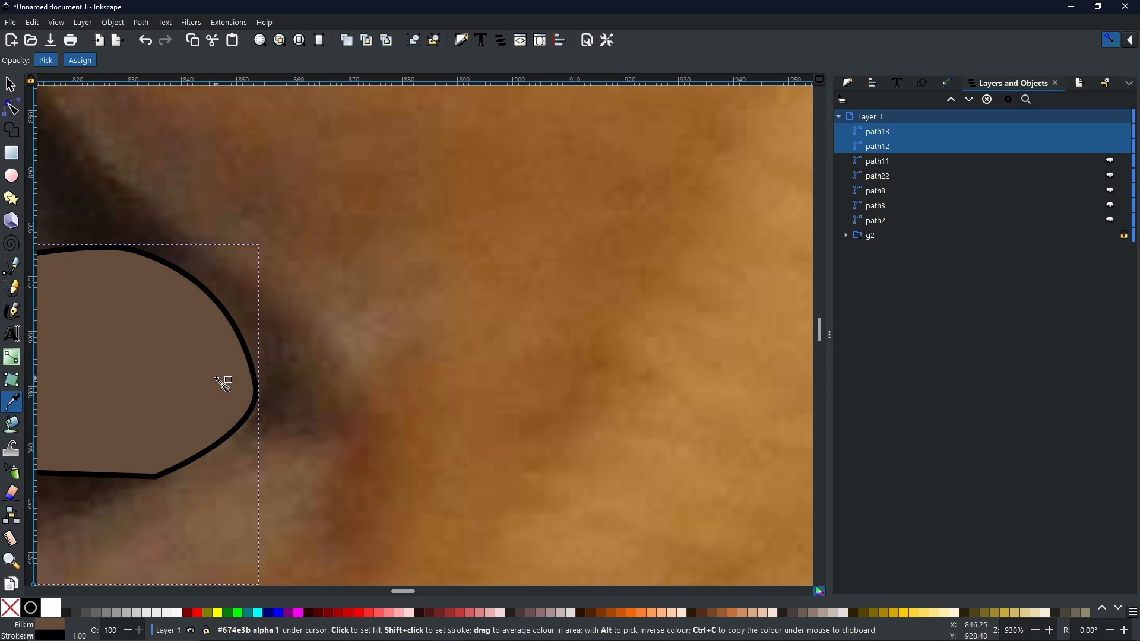
scroll(218, 400, "down", 4)
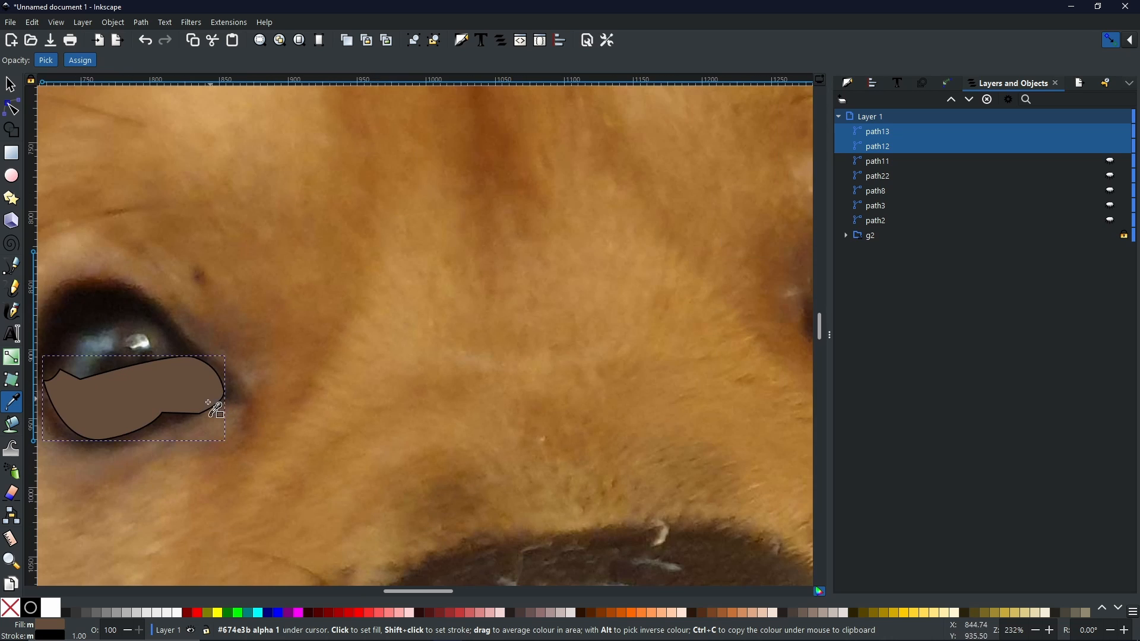
scroll(203, 377, "down", 2)
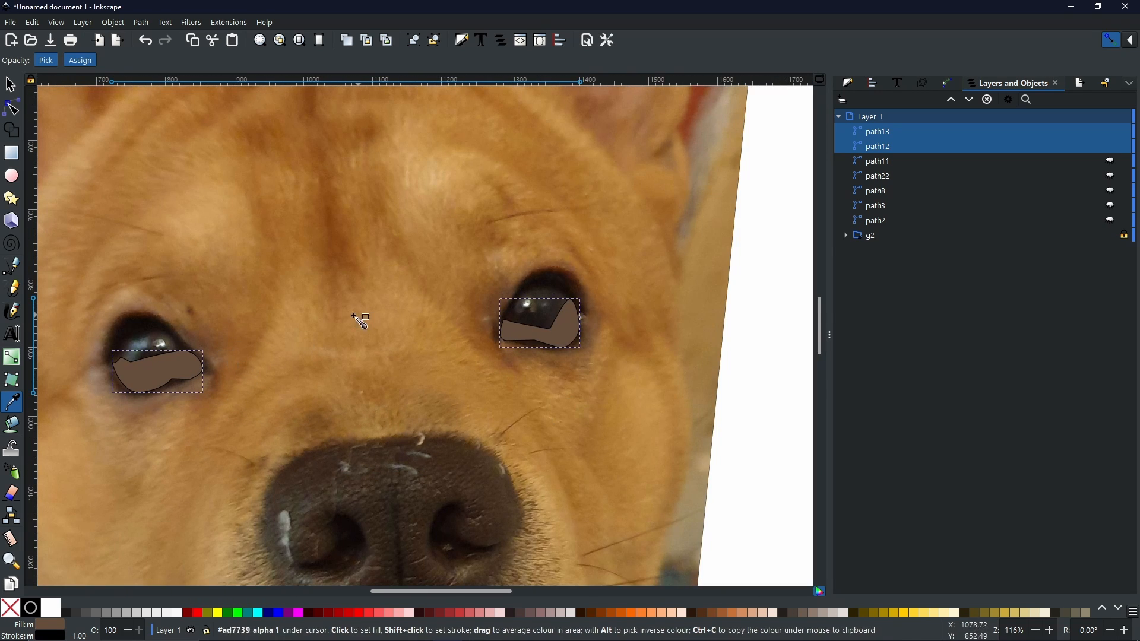
Step: Lighten the fill of both eye whites to about 9b8776 and remove their stroke
left_click(854, 83)
mouse_move(958, 208)
left_mouse_down()
mouse_move(1044, 210)
mouse_move(993, 214)
mouse_move(942, 190)
mouse_move(914, 196)
left_mouse_up()
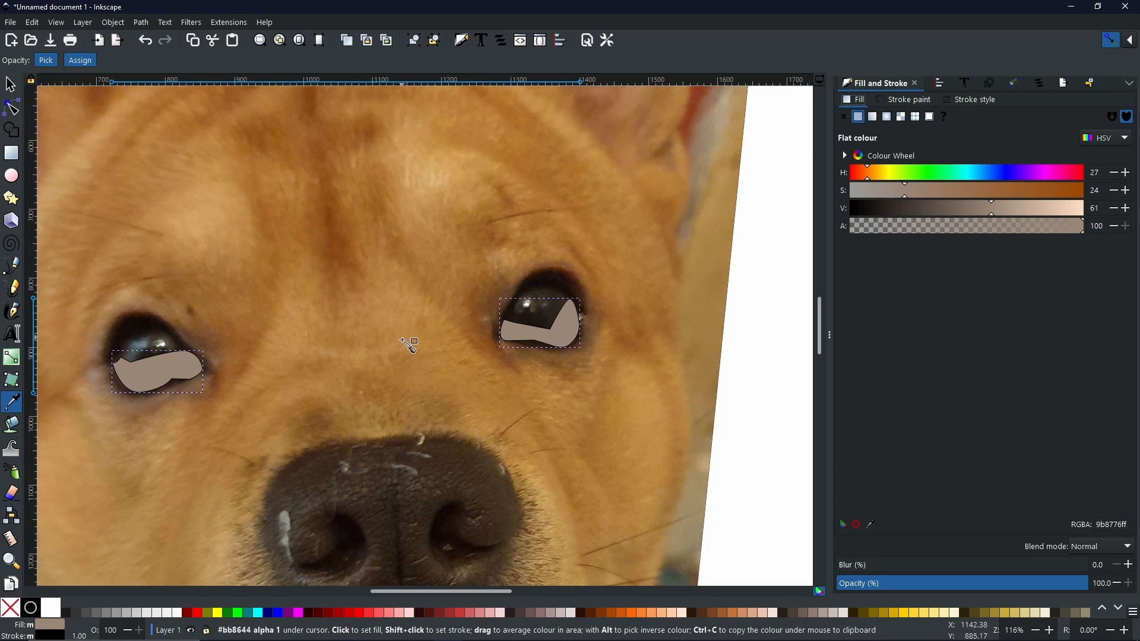
left_click(9, 612, "shift")
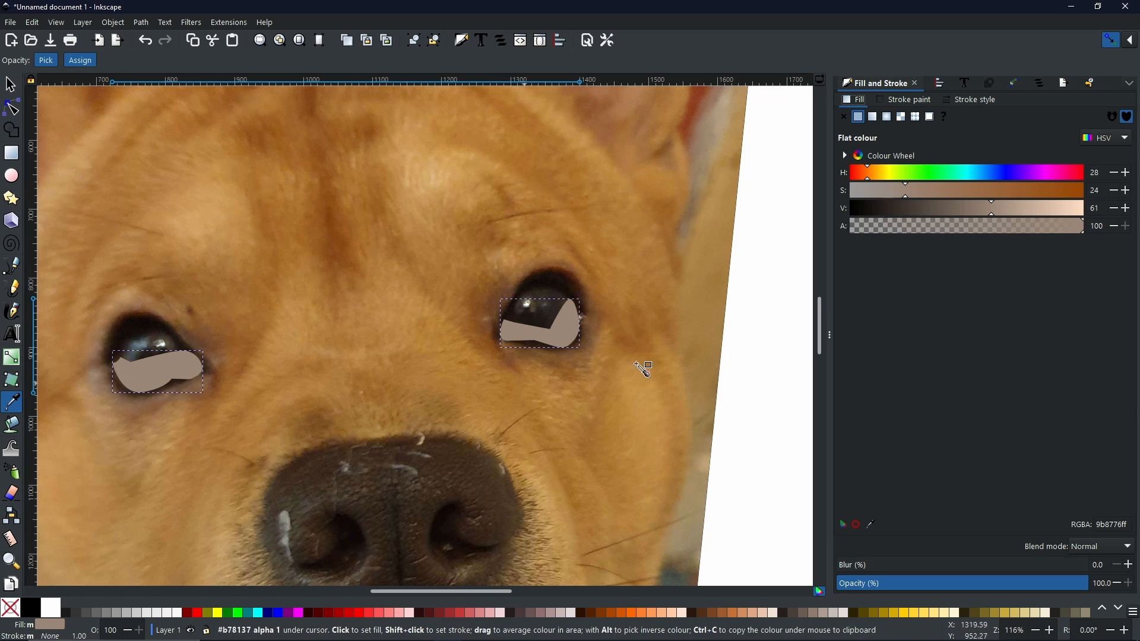
Step: Draw a circle about 91 px across over the left eye, try moving it above the eye, and undo the move
left_click_drag(325, 413, 384, 323)
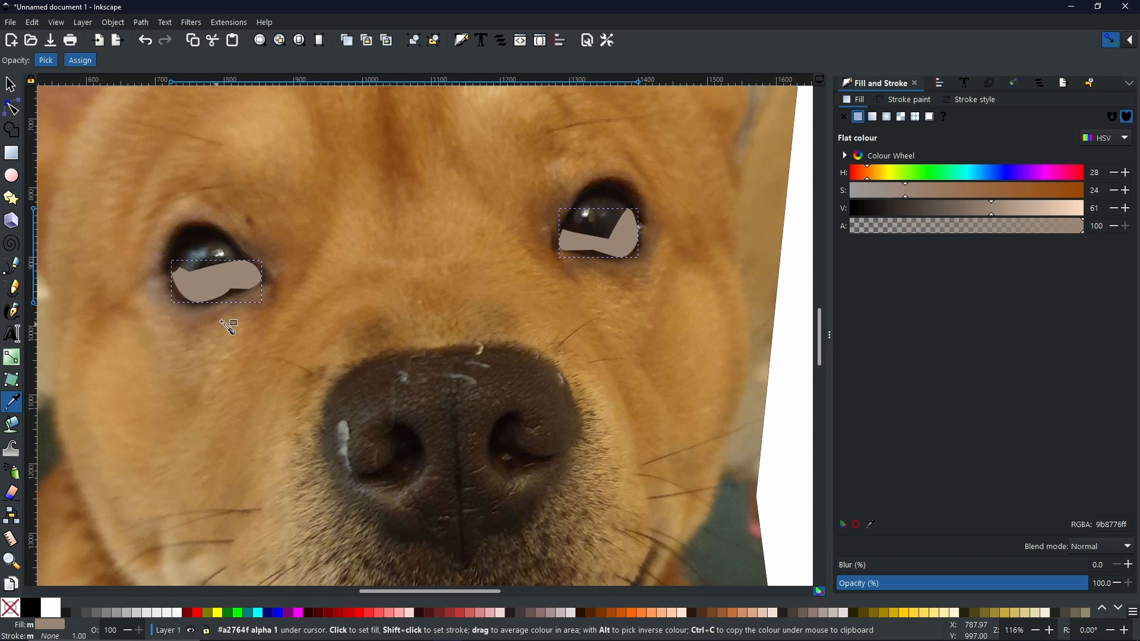
left_click(12, 175)
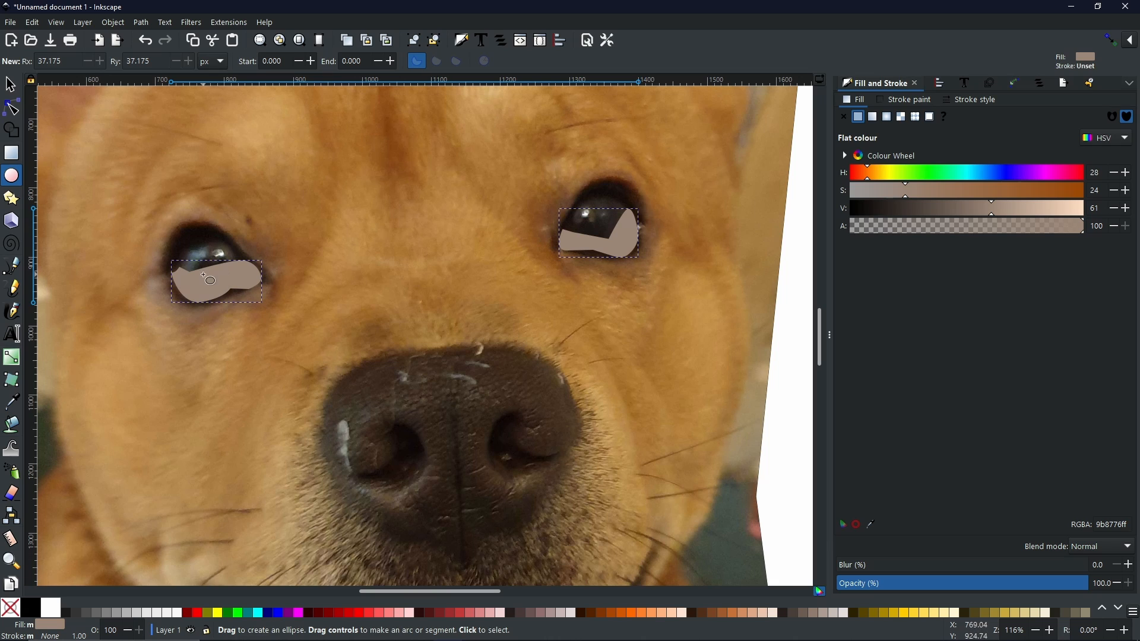
left_click_drag(212, 266, 248, 299)
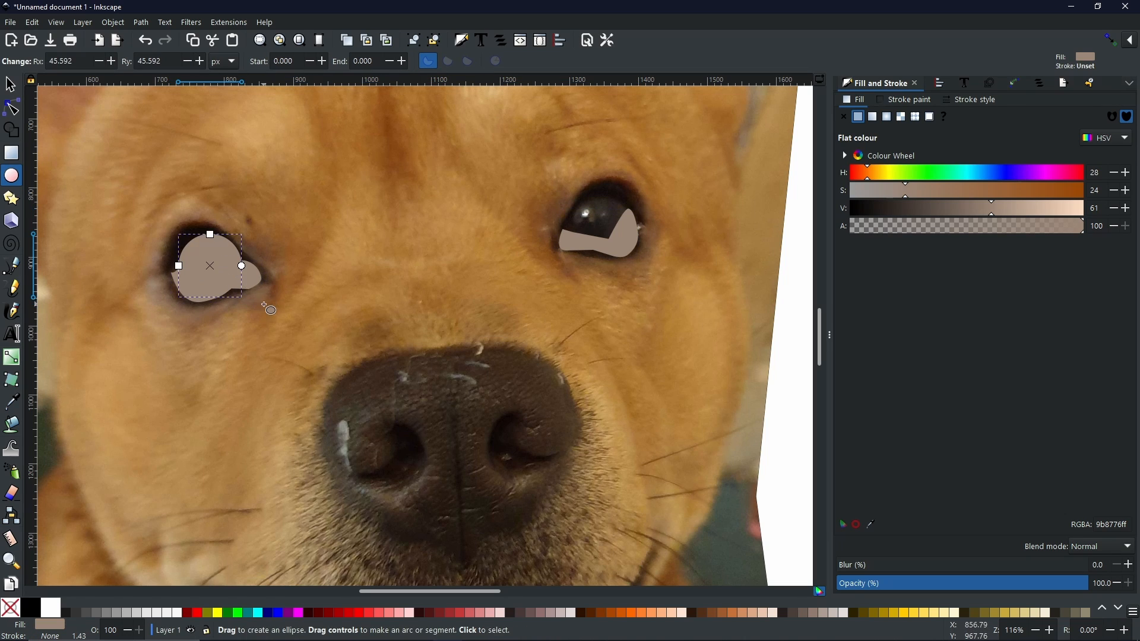
left_click(11, 85)
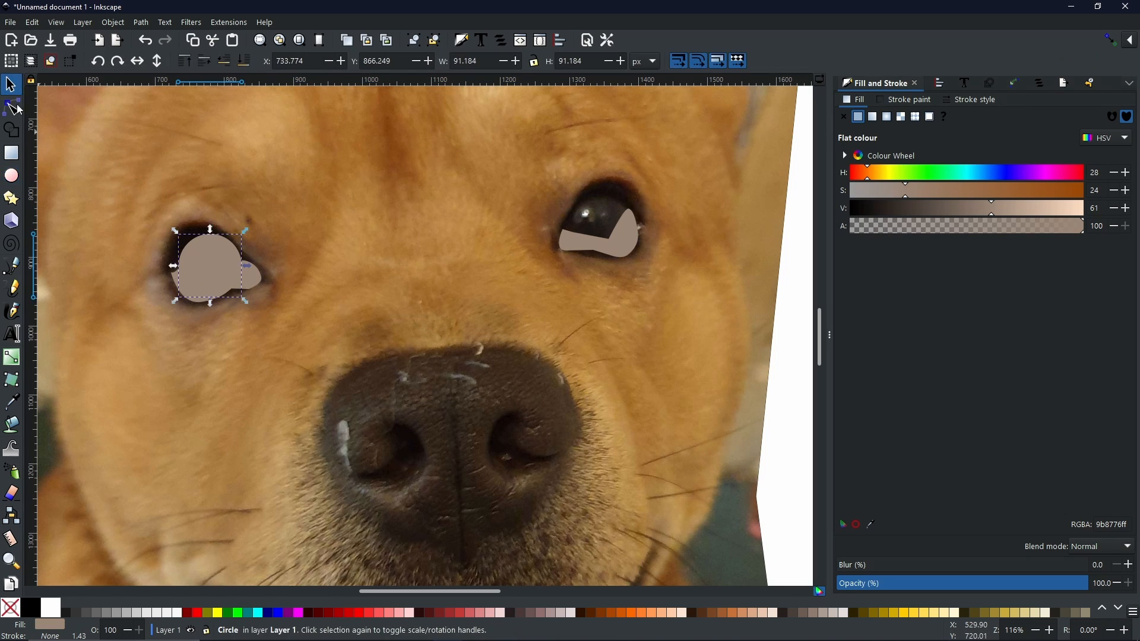
left_click_drag(211, 260, 226, 169)
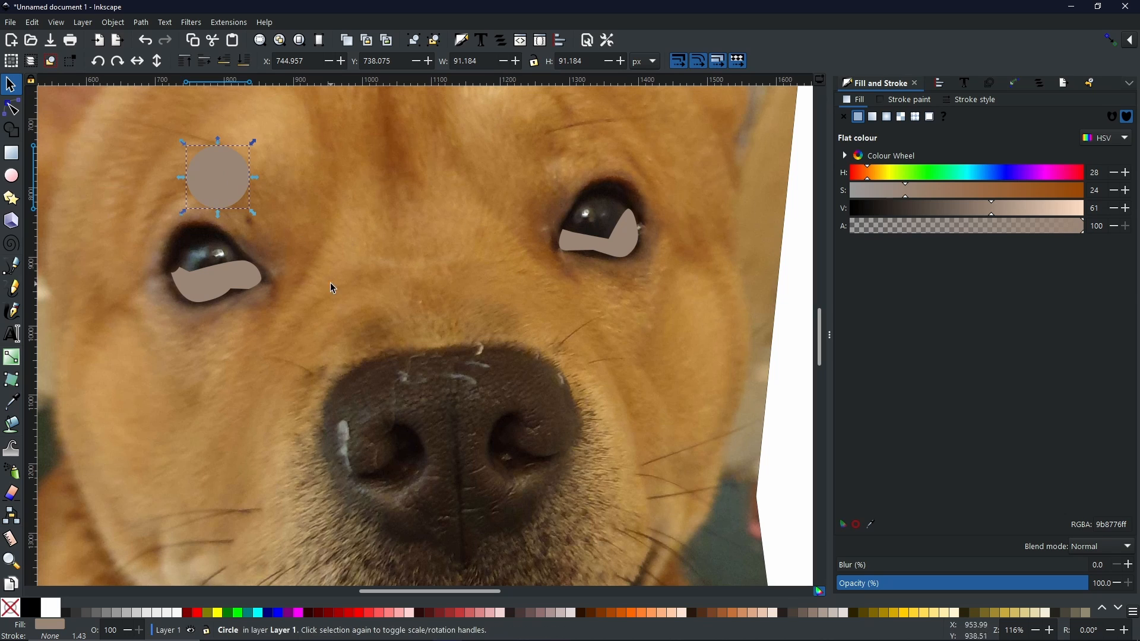
key("ctrl+z")
Step: Fill the circle black, enlarge it to about 103 px as the left pupil, and place a duplicate over the right eye
left_click(30, 608)
left_click_drag(220, 262, 626, 224)
key("ctrl+d")
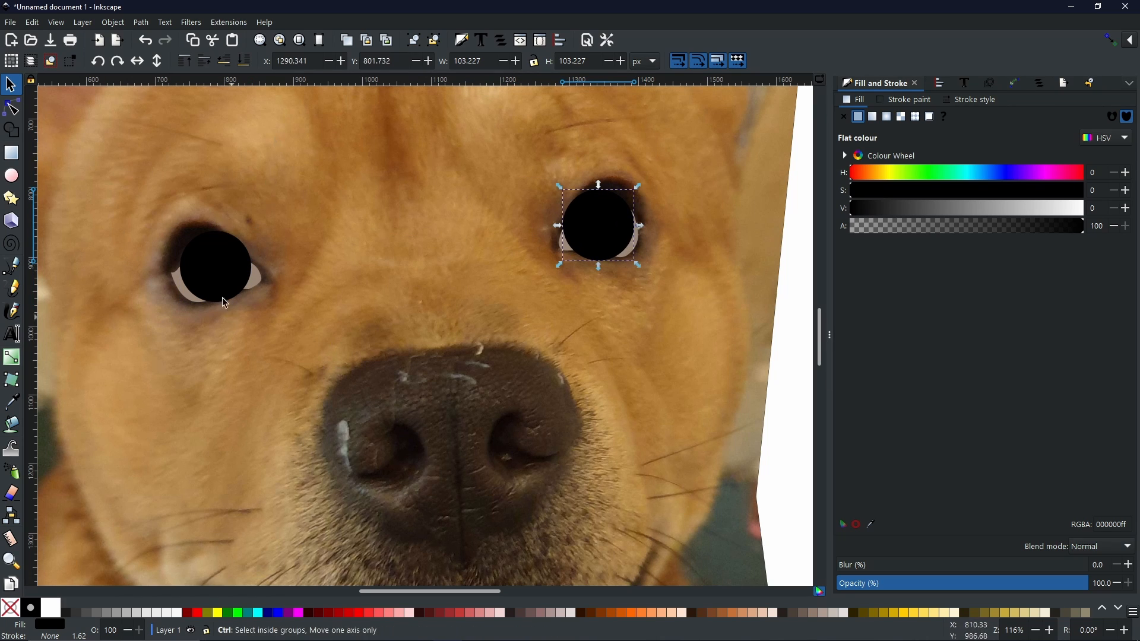
Step: Draw a closed outline about 112 by 106 px around the left eye's upper outer part, overlapping its black pupil circle
scroll(272, 359, "up", 3)
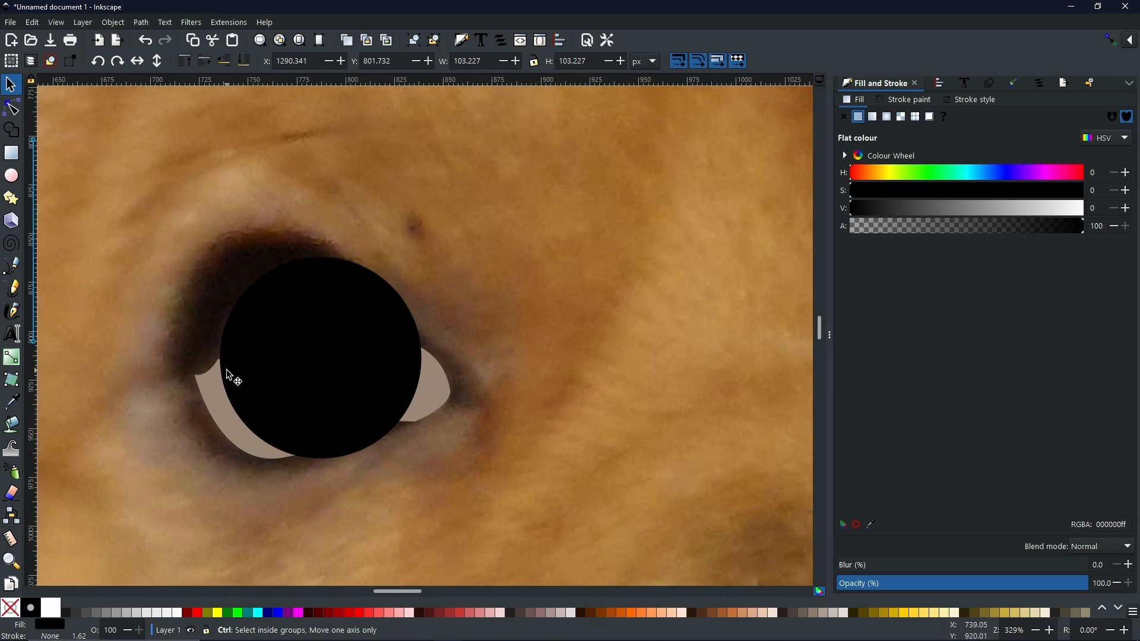
left_click(13, 270)
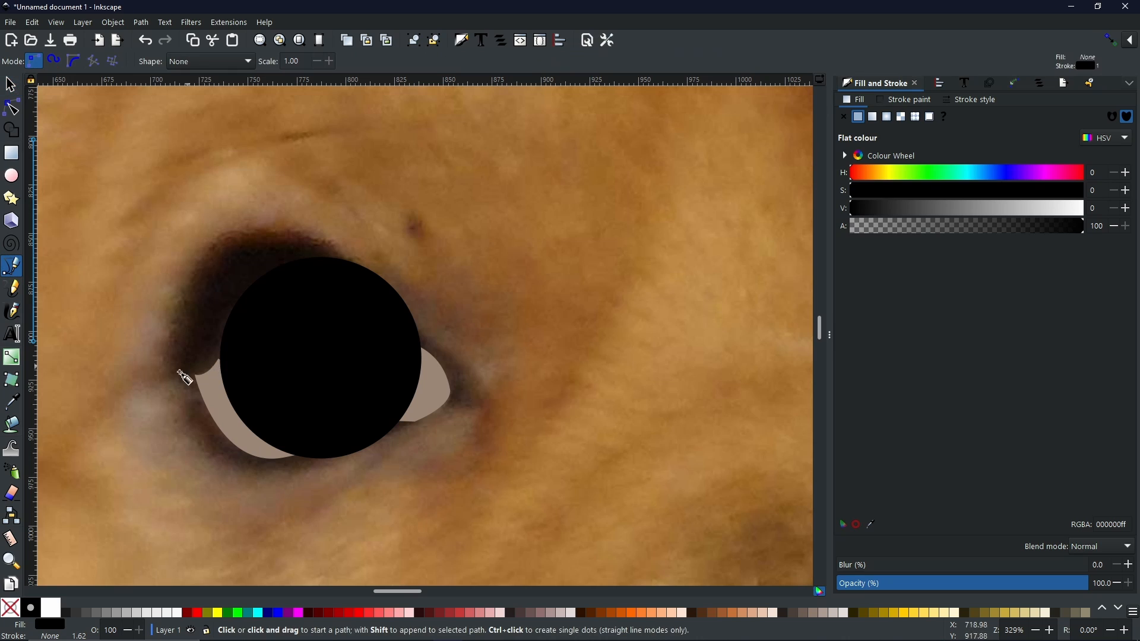
left_click(355, 267)
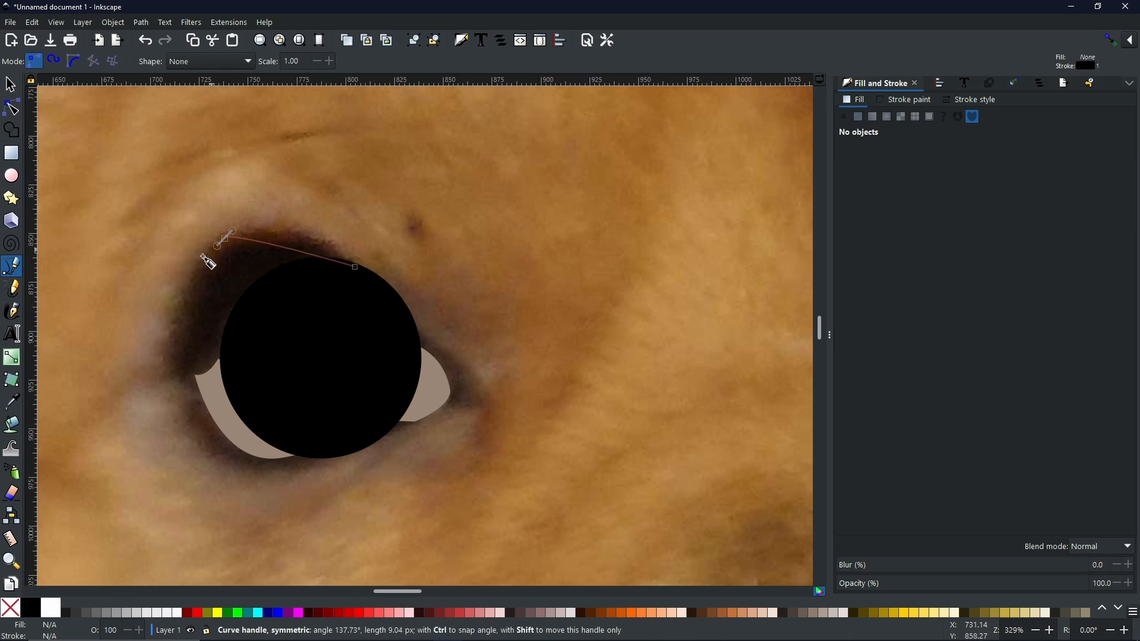
left_click(330, 209)
left_click(142, 197)
left_click(138, 360)
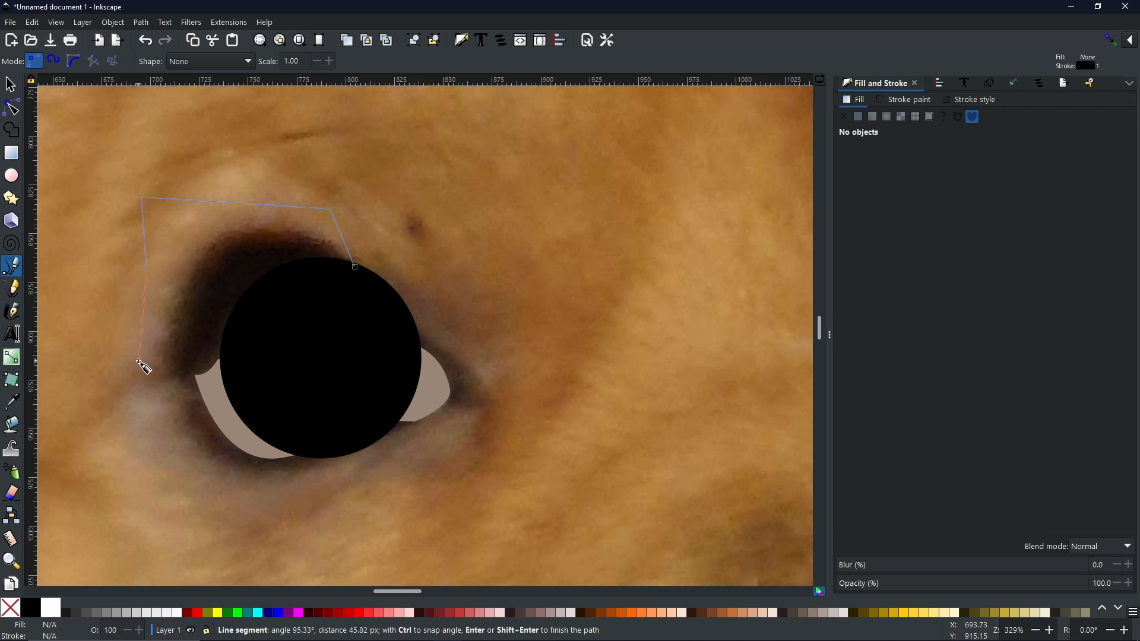
left_click(149, 402)
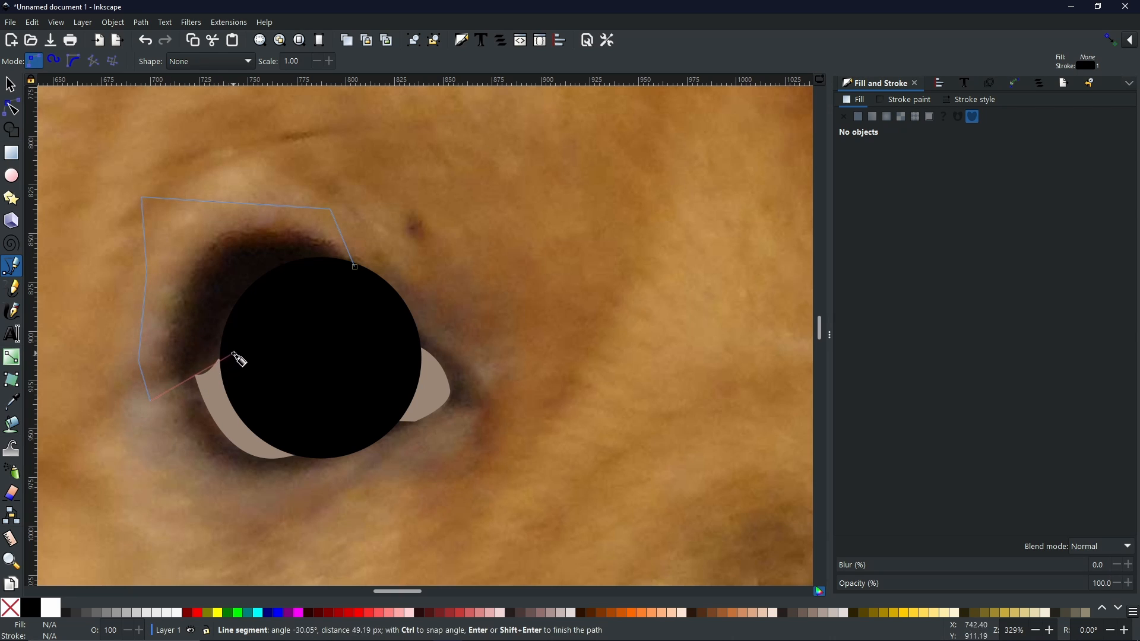
left_click_drag(218, 343, 328, 364)
left_click(356, 267)
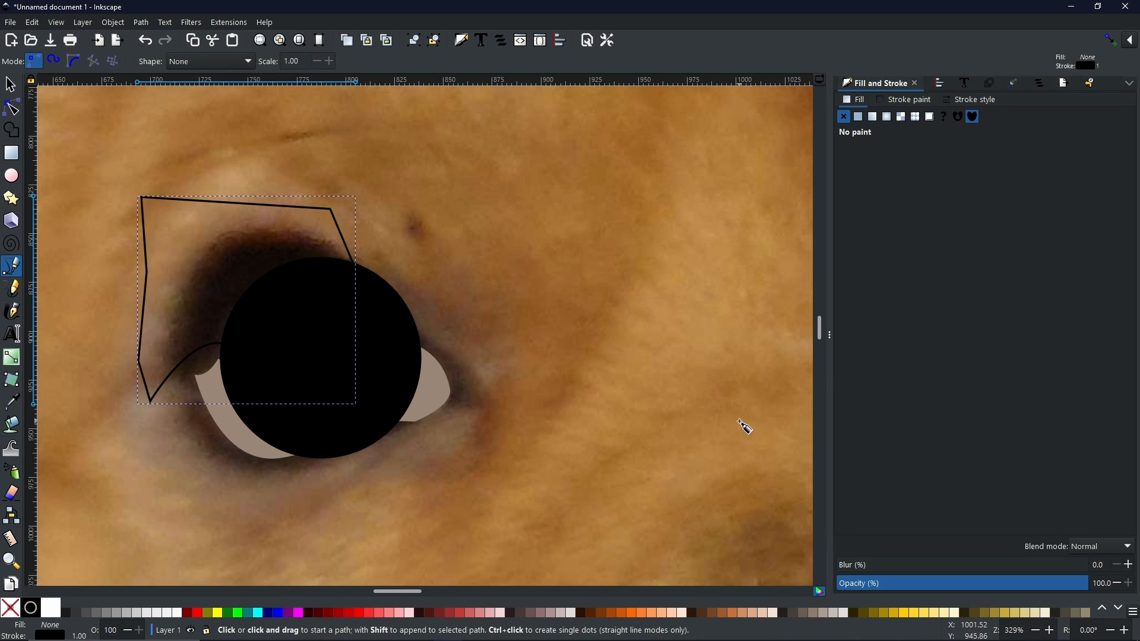
Step: Draw a closed outline about 145 by 103 px around the right eye's upper part, overlapping its black pupil circle
left_click_drag(726, 337, 210, 414)
left_click(296, 349)
left_click(296, 261)
left_click(440, 193)
left_click(576, 256)
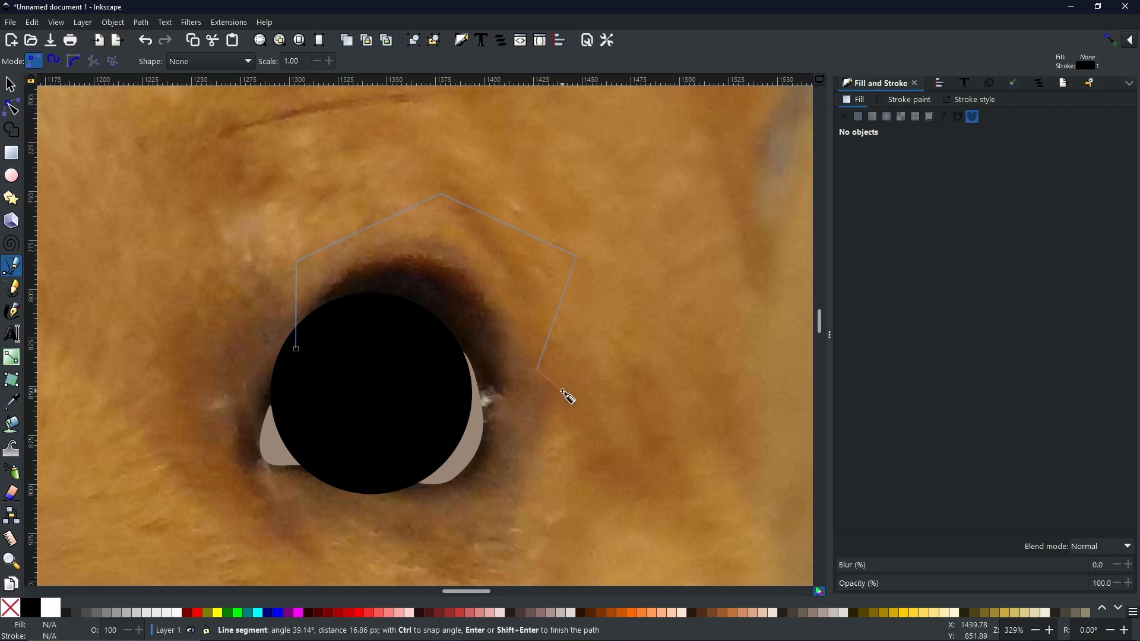
left_click(515, 392)
left_click_drag(463, 348, 434, 343)
left_click(296, 348)
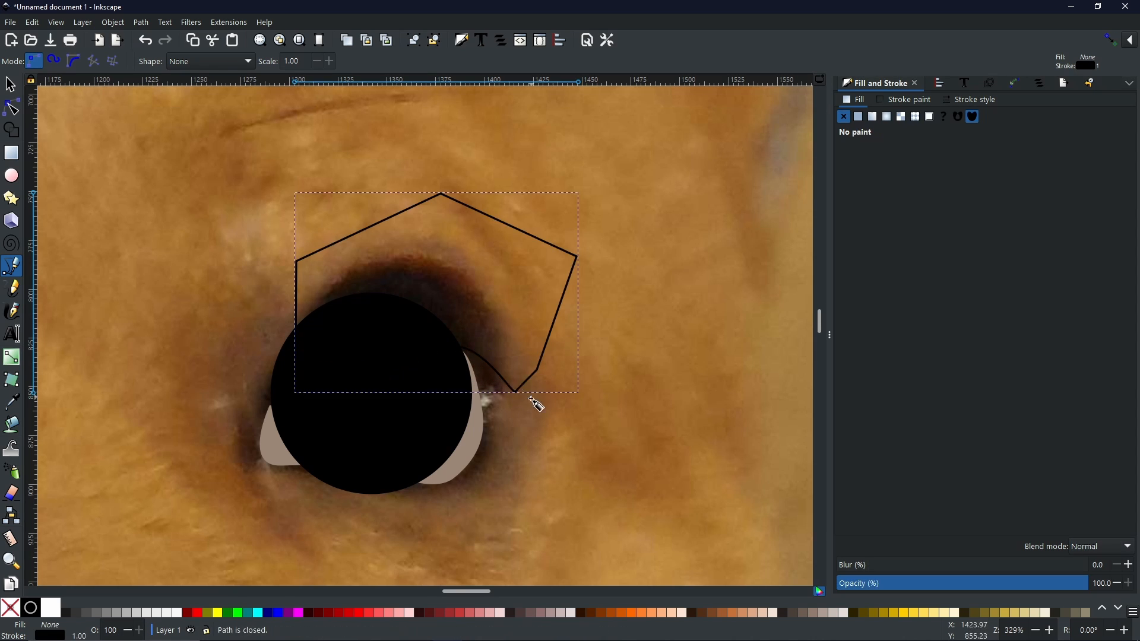
Step: Make the hidden path11 object with the dark eye surrounds visible again
scroll(353, 344, "down", 2)
left_click_drag(351, 346, 805, 265)
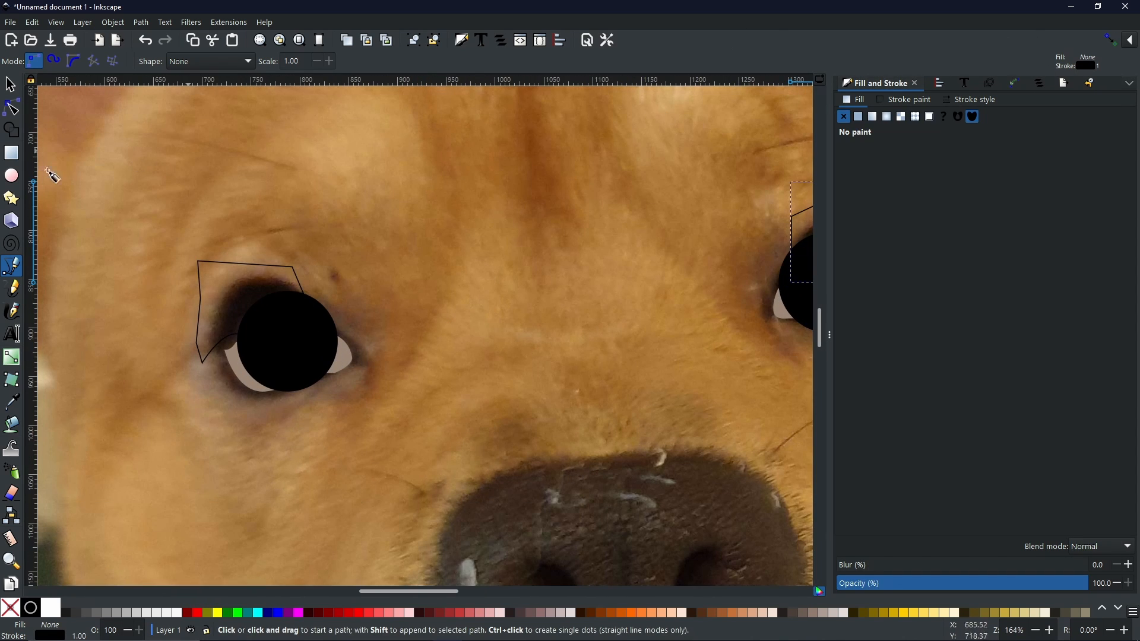
left_click(1063, 84)
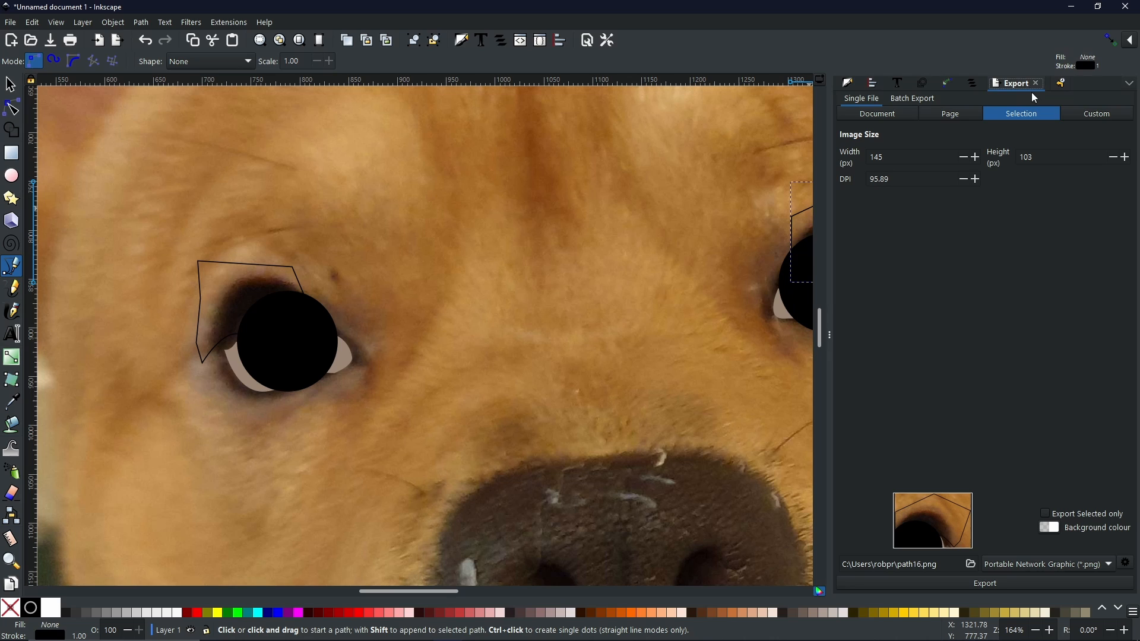
left_click(973, 83)
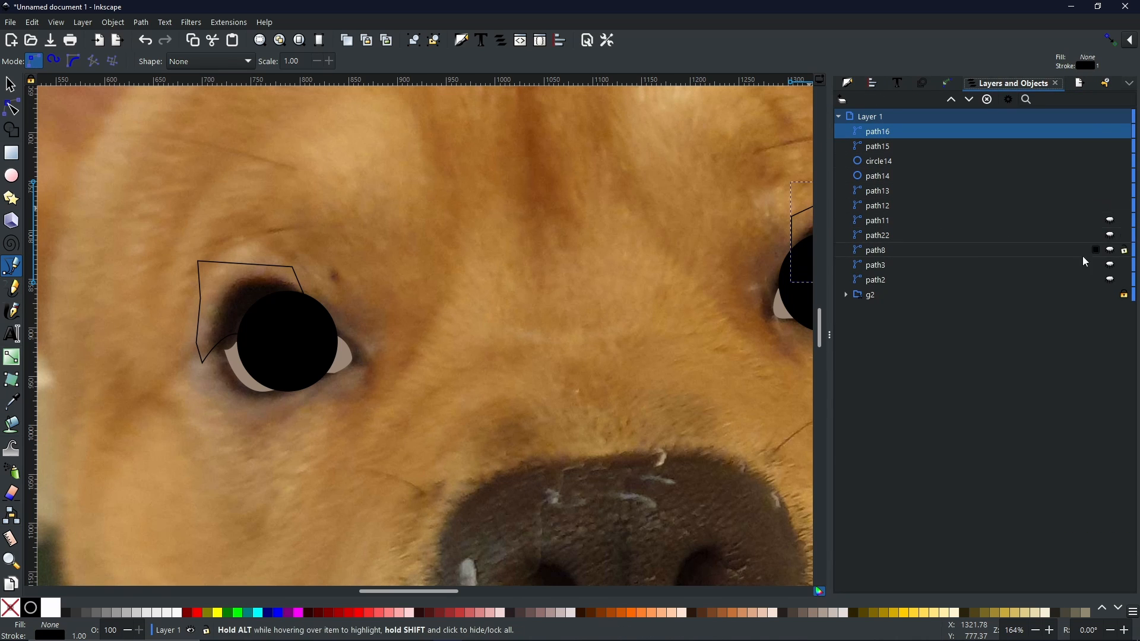
left_click(1111, 222)
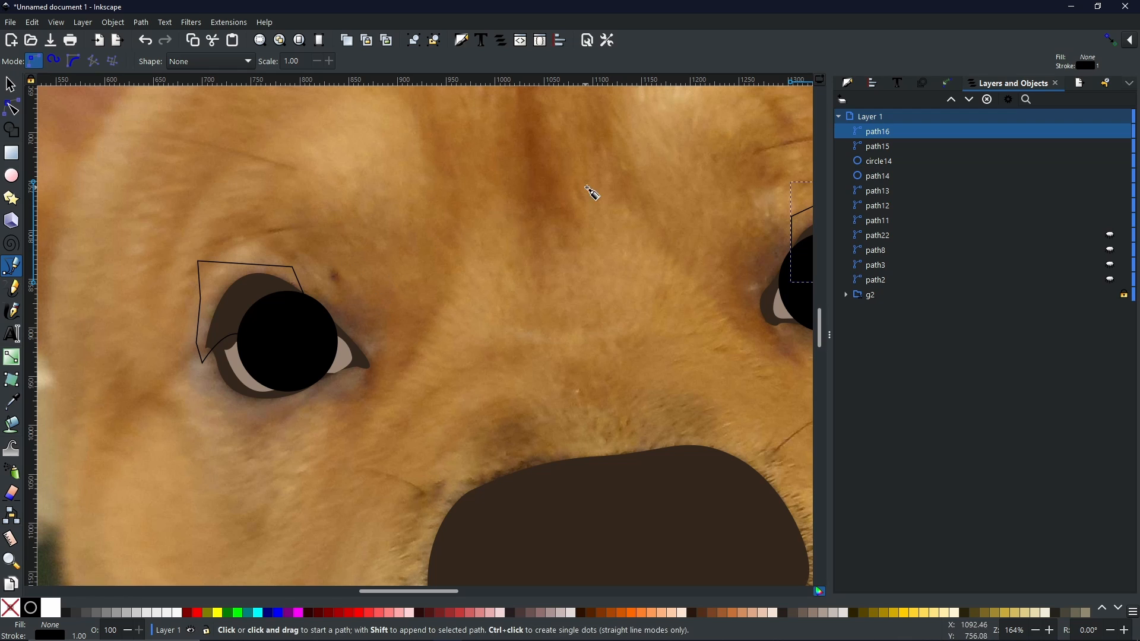
Step: Combine the left eye's upper outline and its pupil circle into one shape with Union
left_click_drag(422, 300, 336, 329)
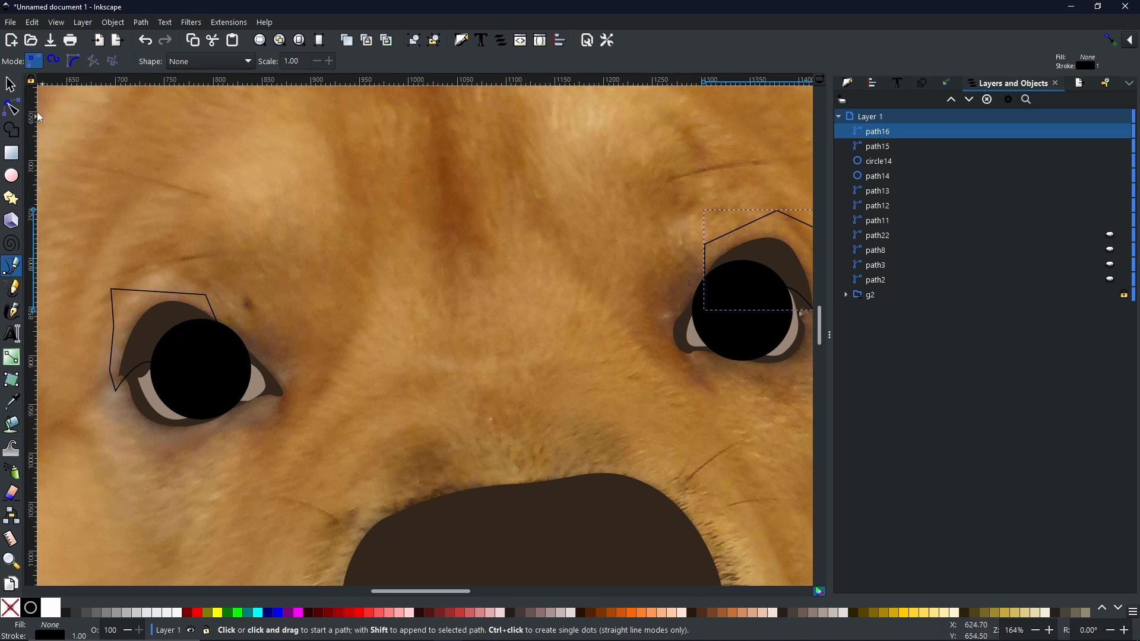
left_click(12, 84)
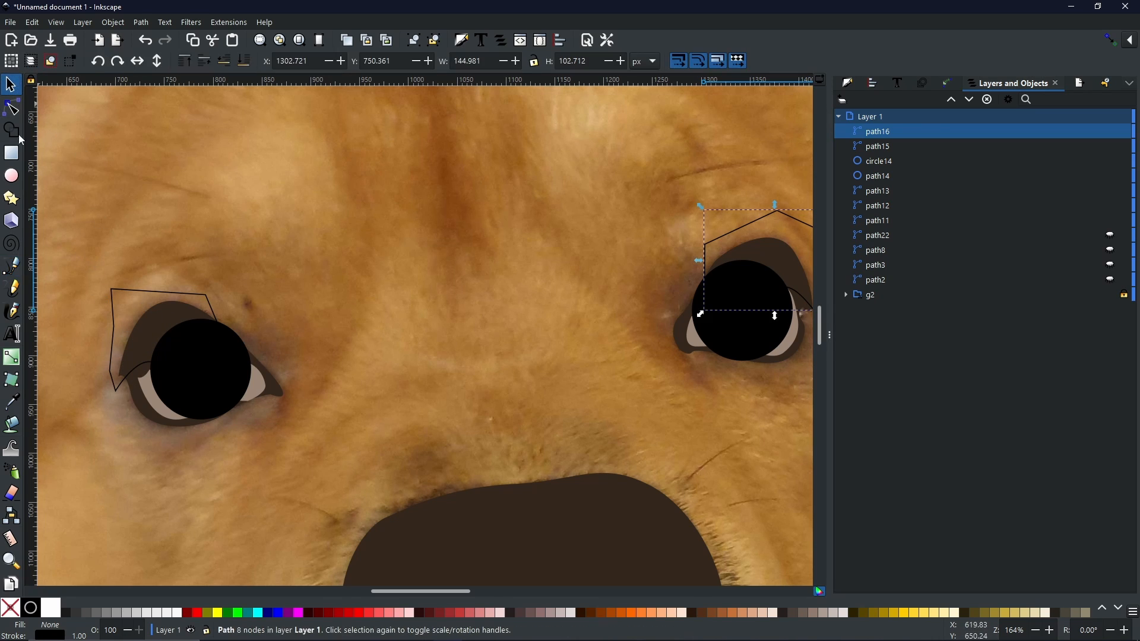
left_click(180, 295)
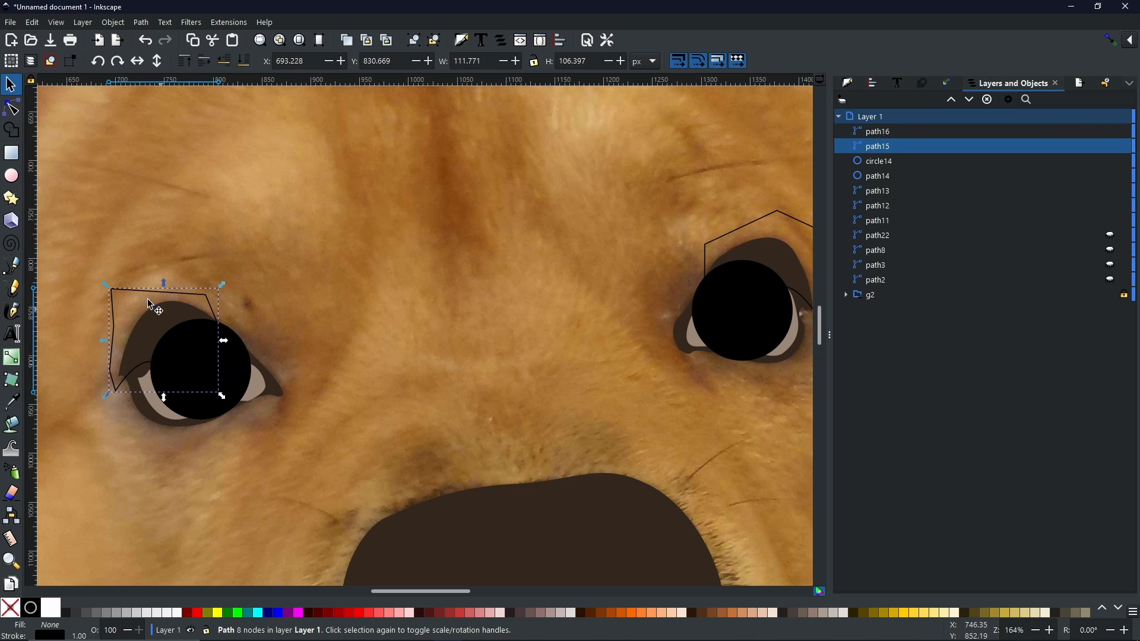
left_click(237, 380, "shift")
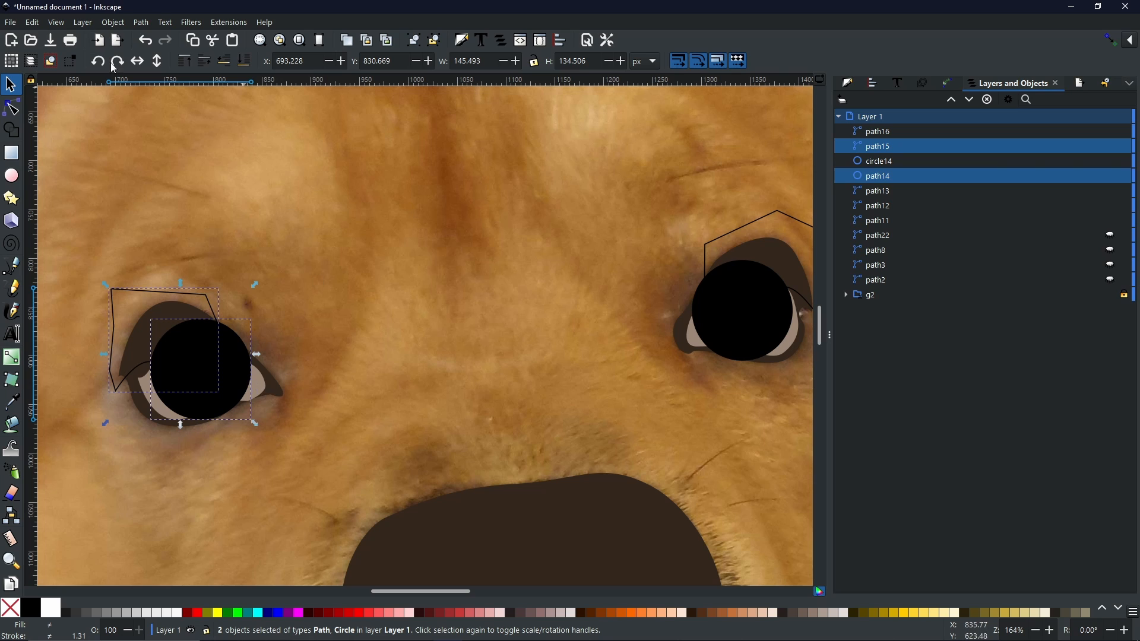
left_click(143, 23)
left_click(159, 88)
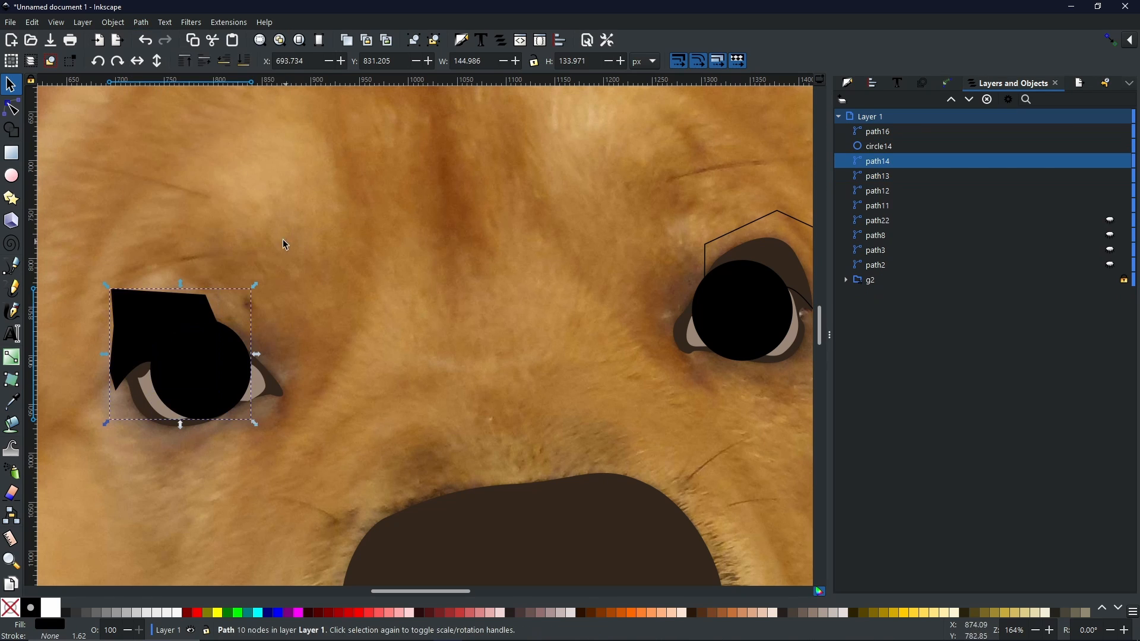
Step: Combine the right eye's upper outline and its pupil circle into one shape with Union
left_click(754, 251)
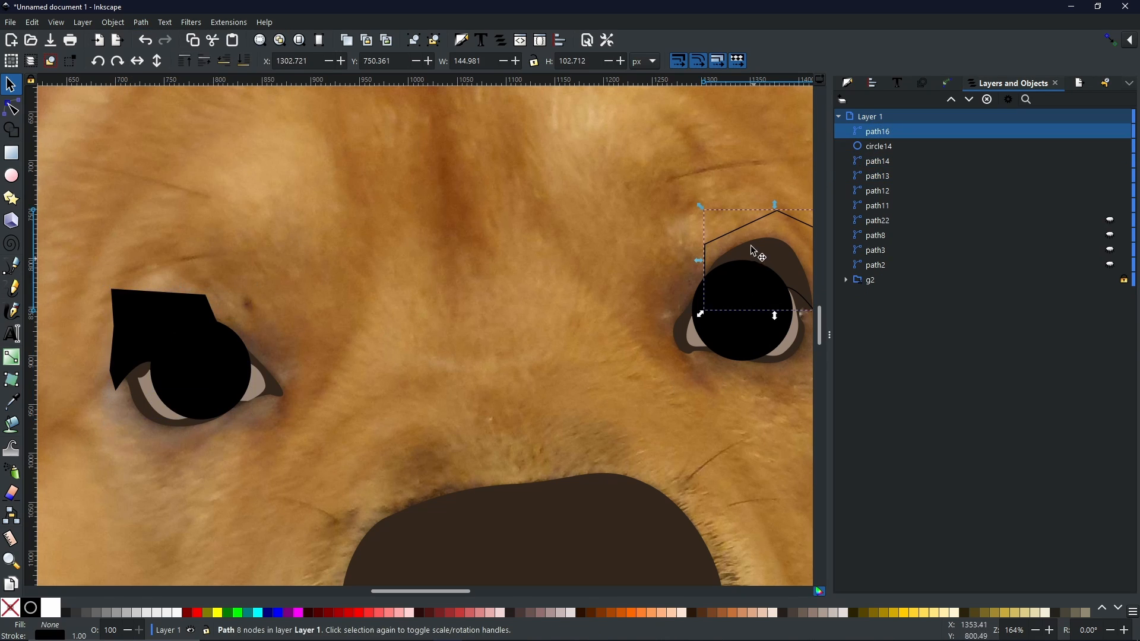
left_click(734, 319, "shift")
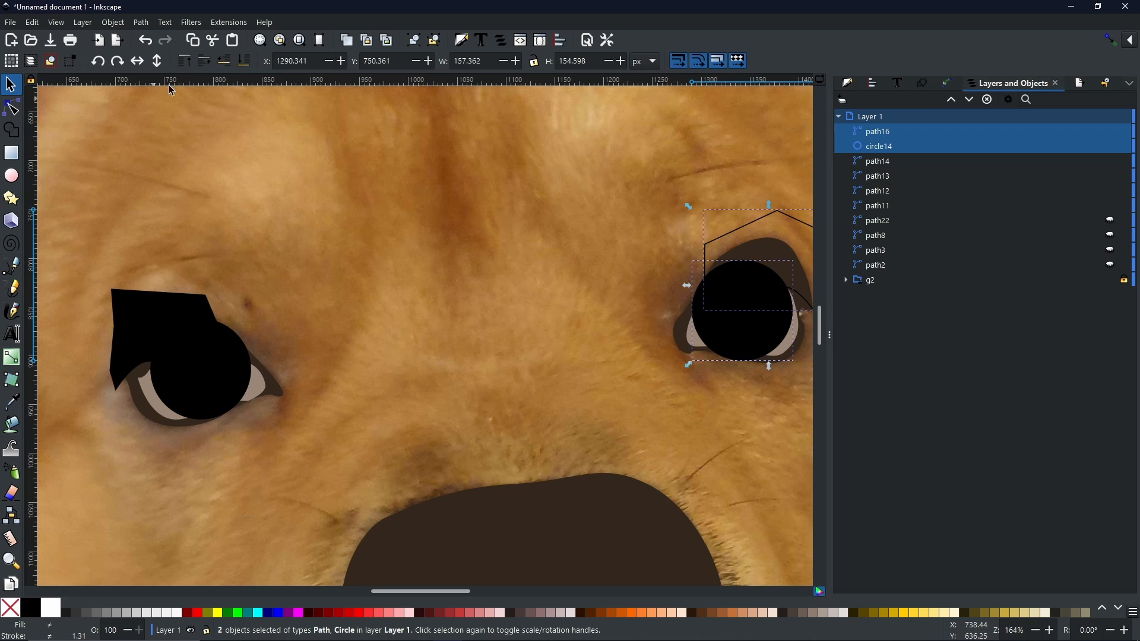
left_click(140, 23)
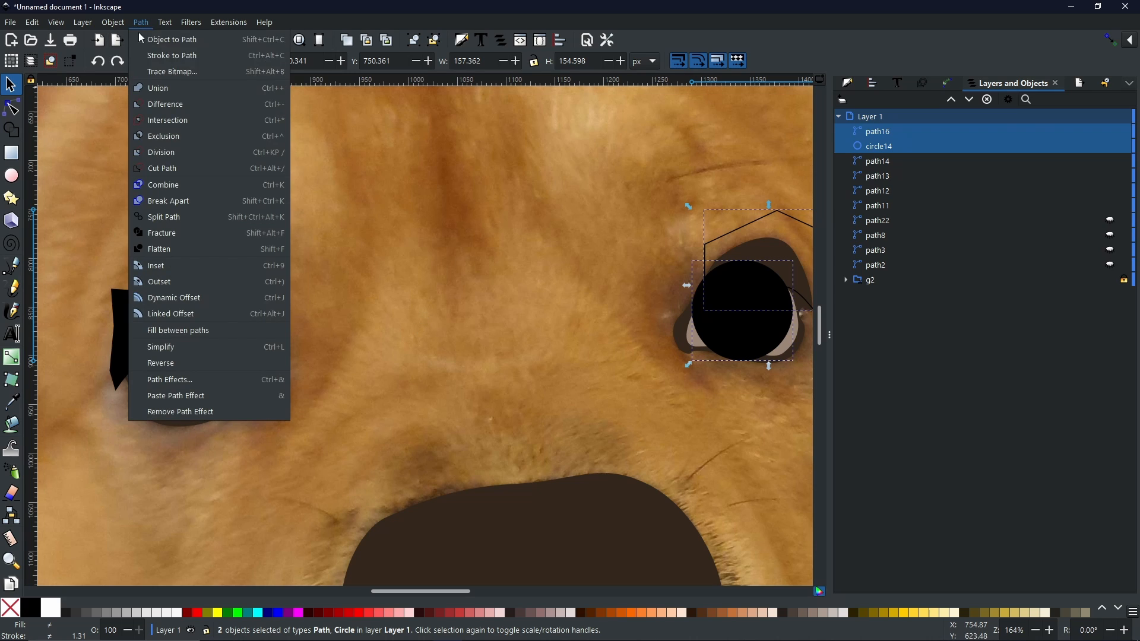
left_click(160, 88)
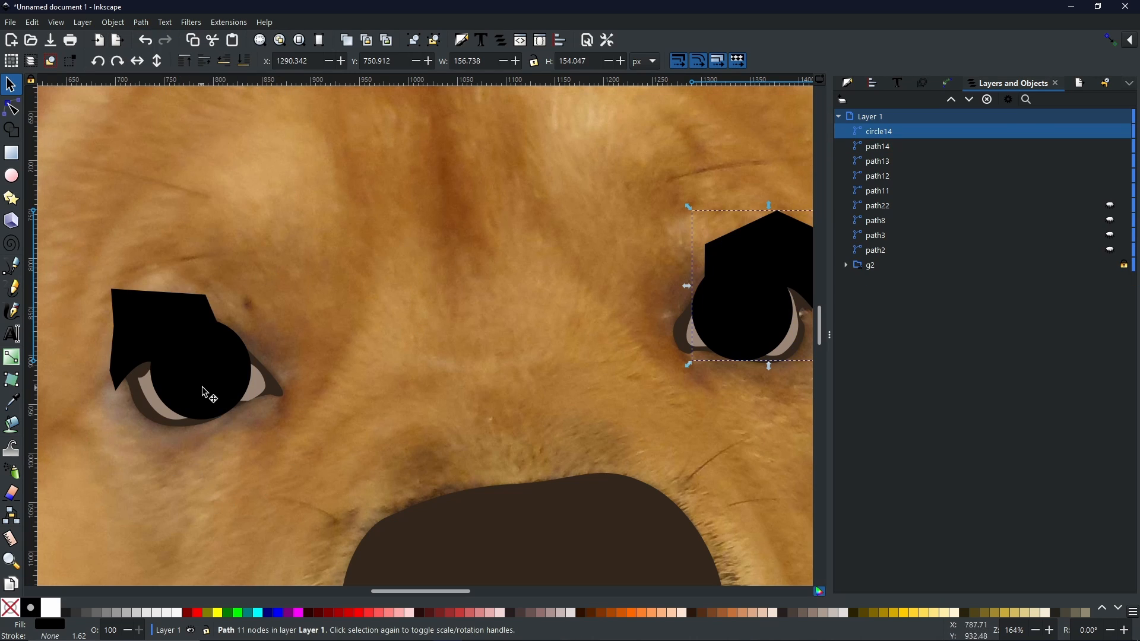
Step: Duplicate the path11 object that contains the dark eye surrounds
left_click(274, 391)
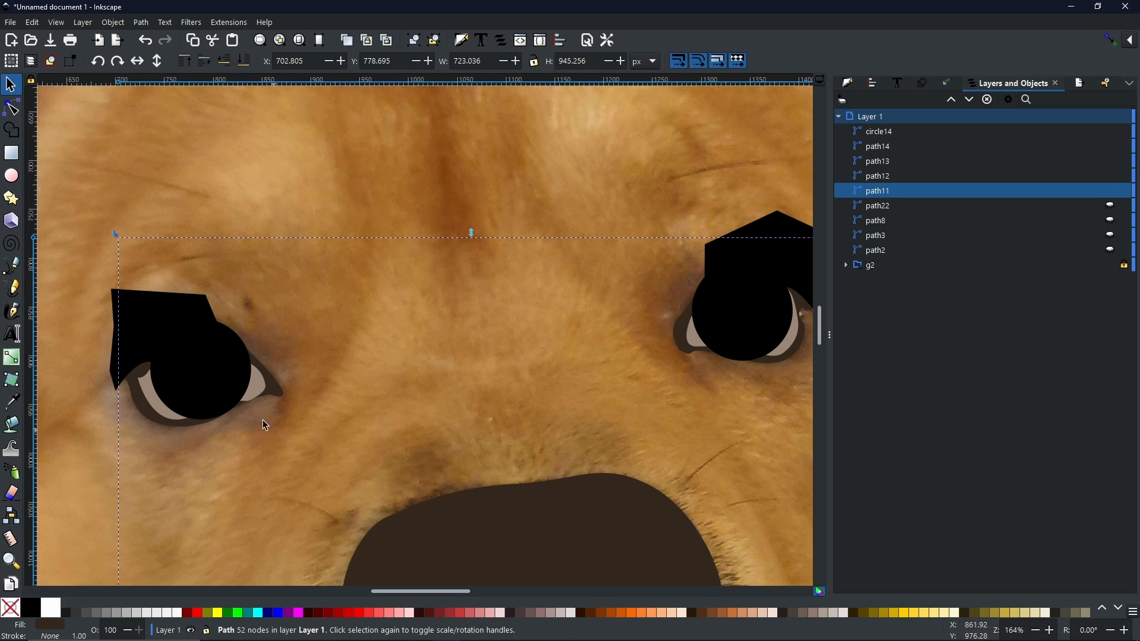
right_click(269, 390)
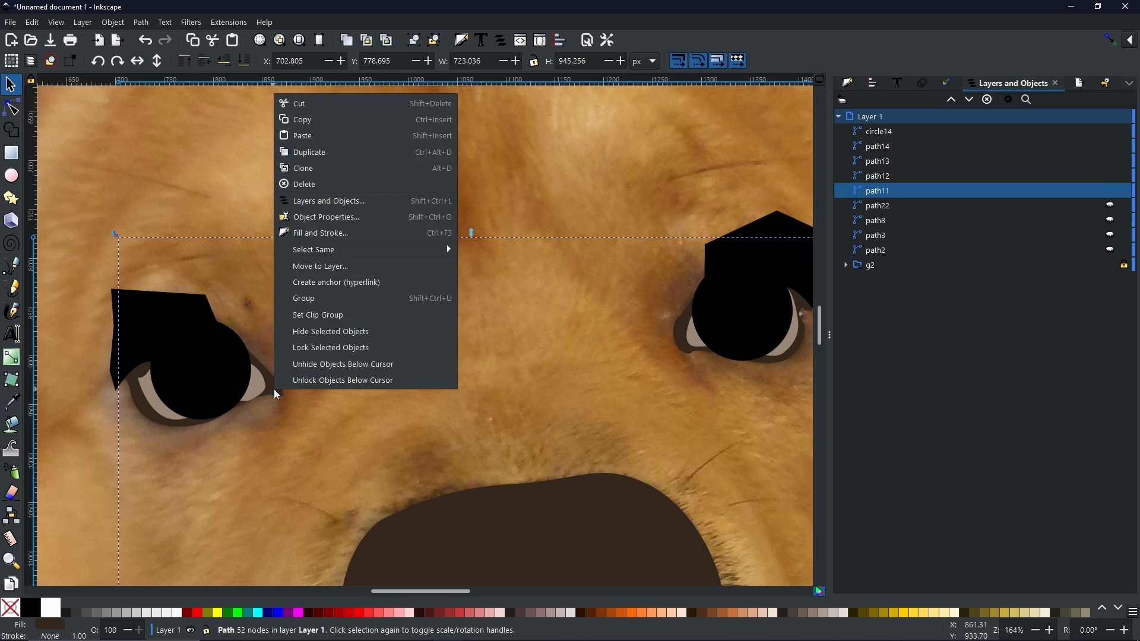
left_click(347, 152)
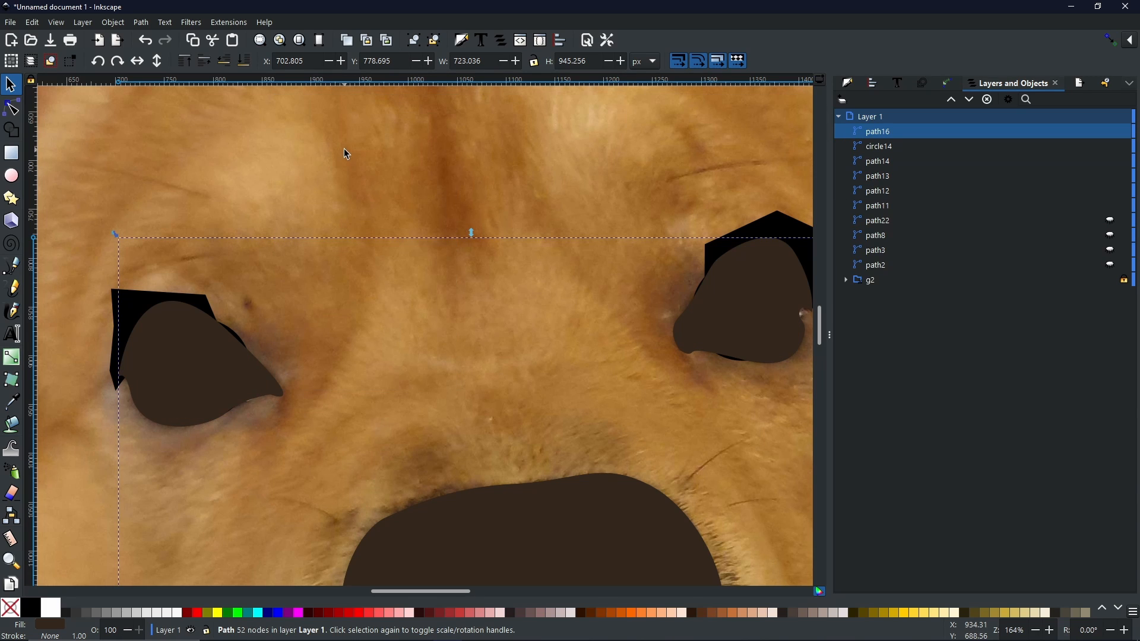
right_click(208, 360)
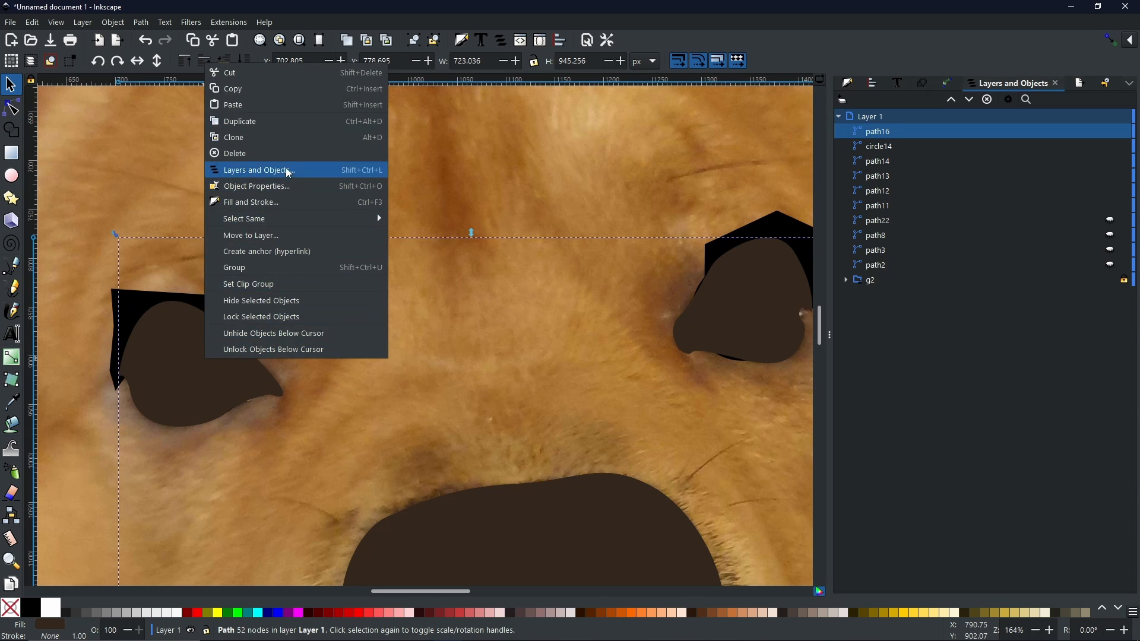
left_click(279, 127)
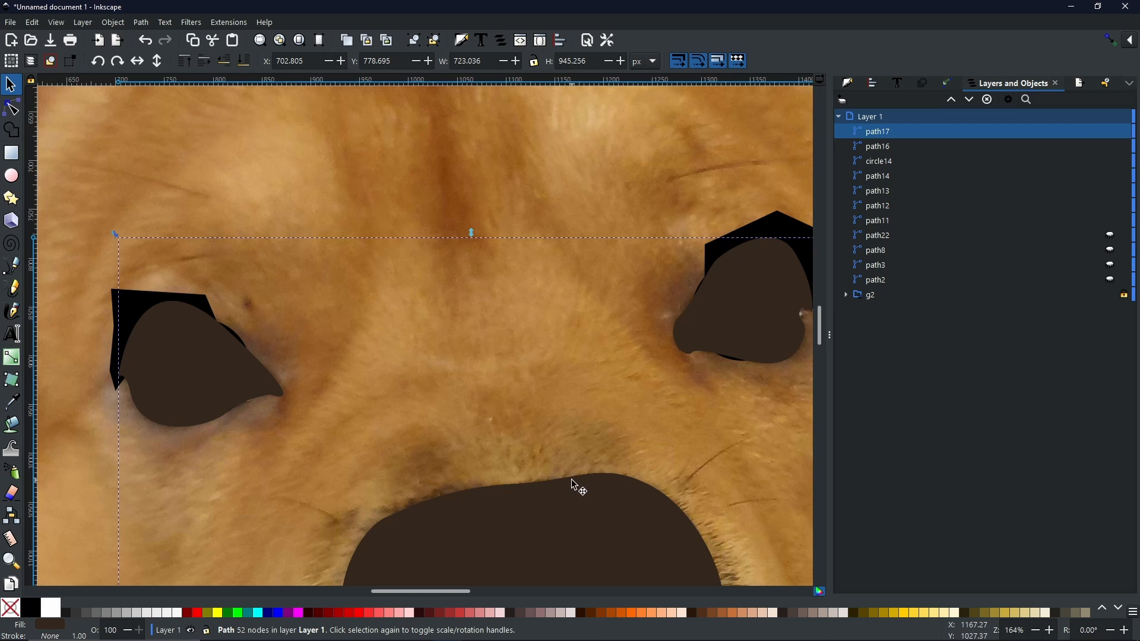
key("ctrl+z")
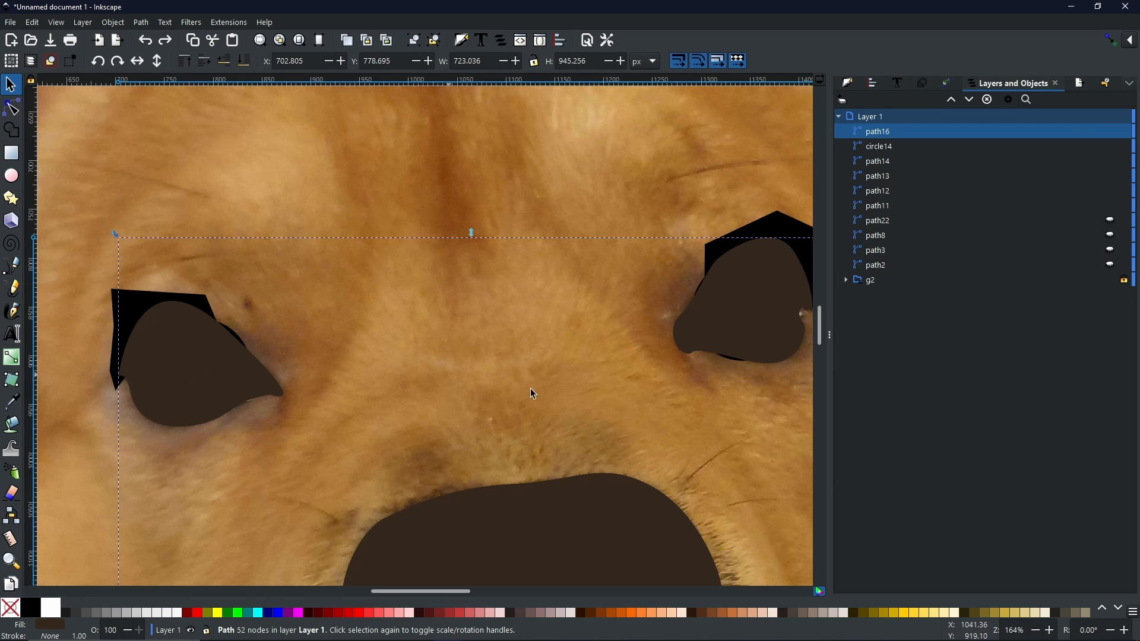
Step: Merge the black pupil-and-lid shapes of both eyes into a single path with Union
left_click(121, 306)
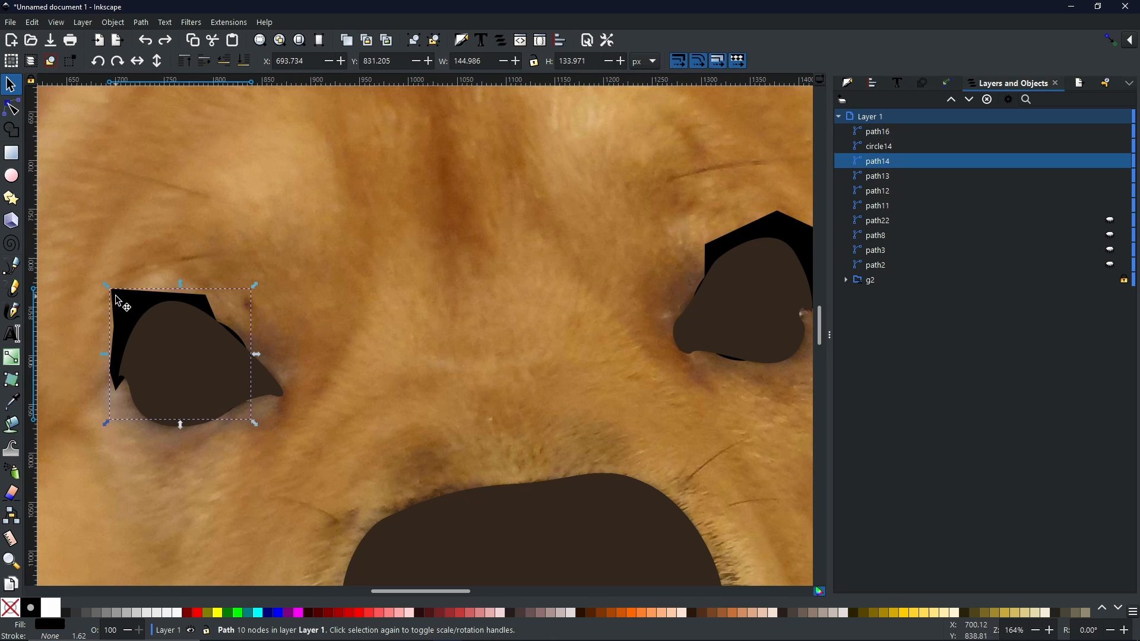
left_click(778, 232, "shift")
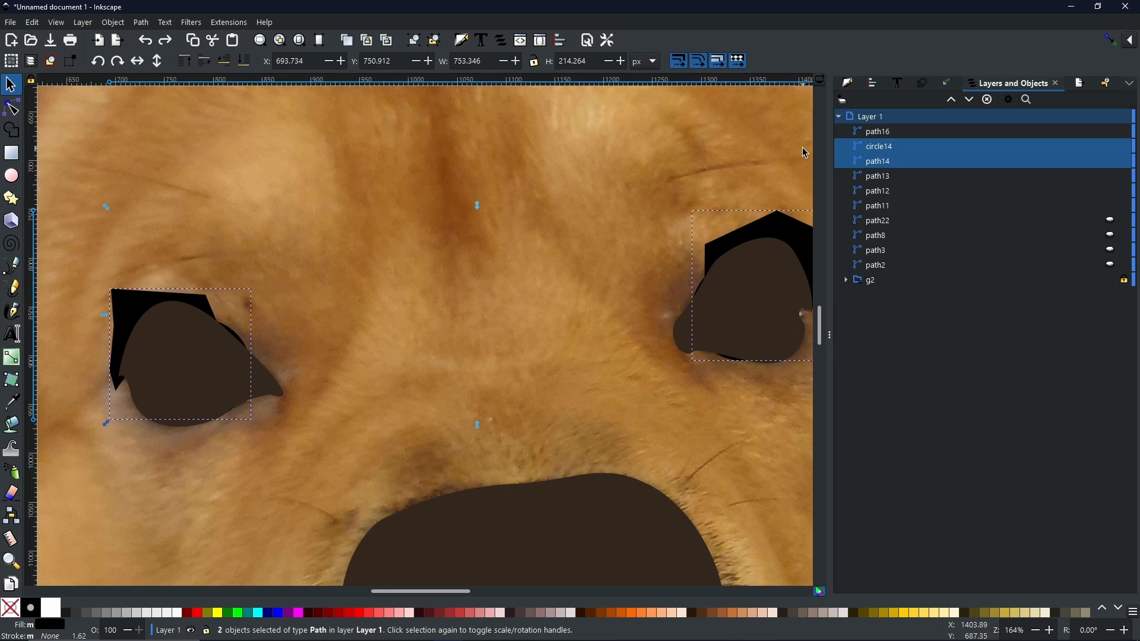
left_click(143, 23)
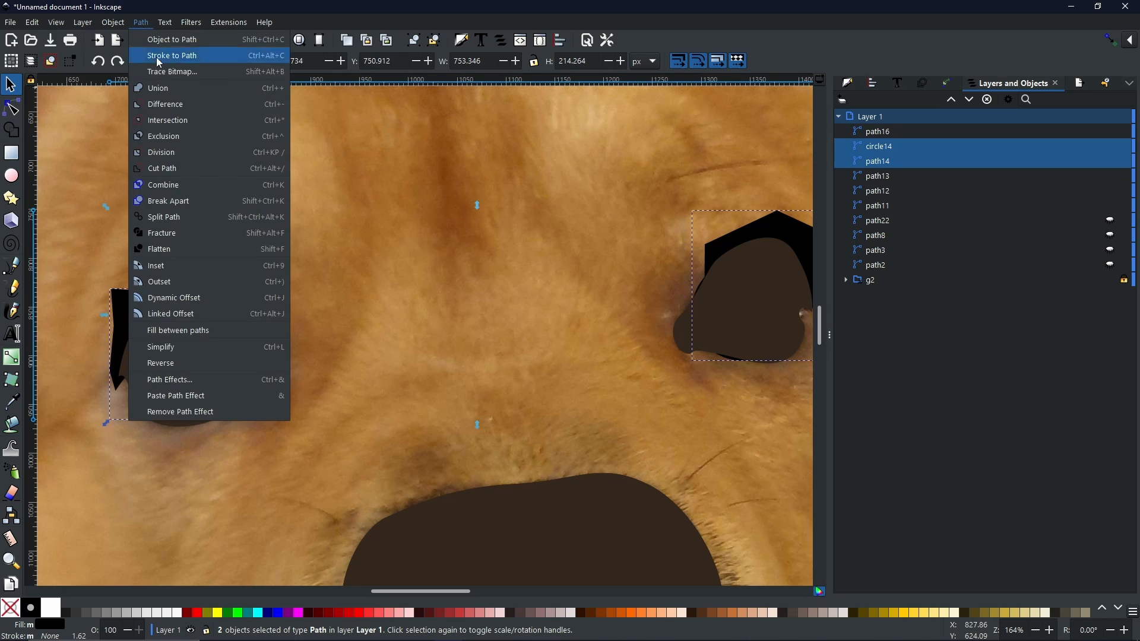
left_click(145, 87)
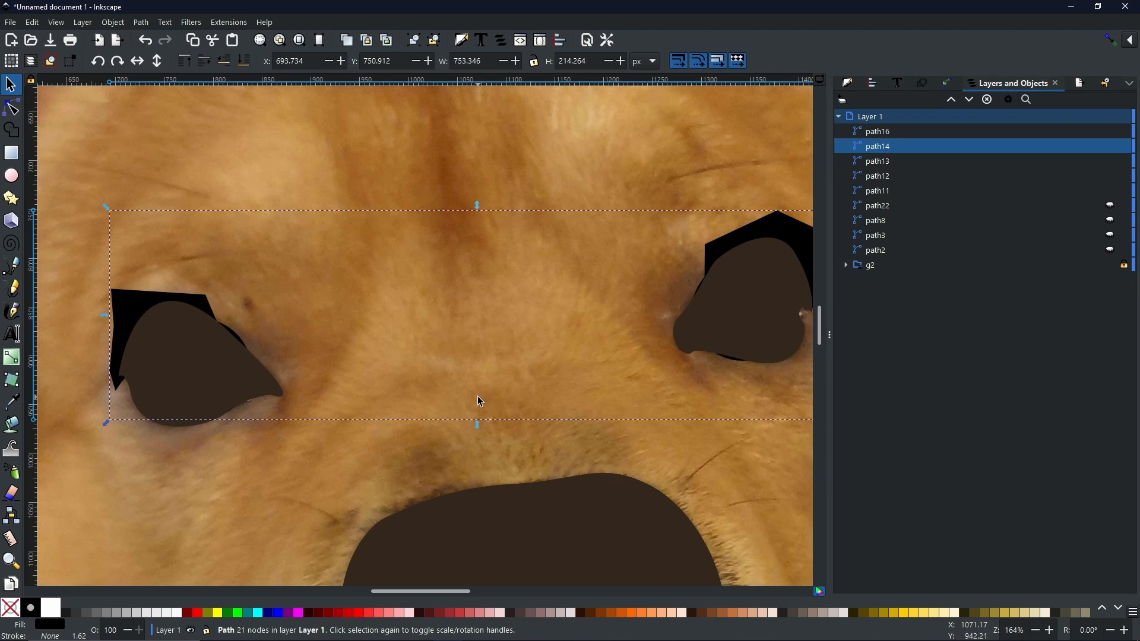
Step: Trim the merged black eye shapes to the dark eye surrounds by intersecting them with the duplicated path11
left_click(159, 324)
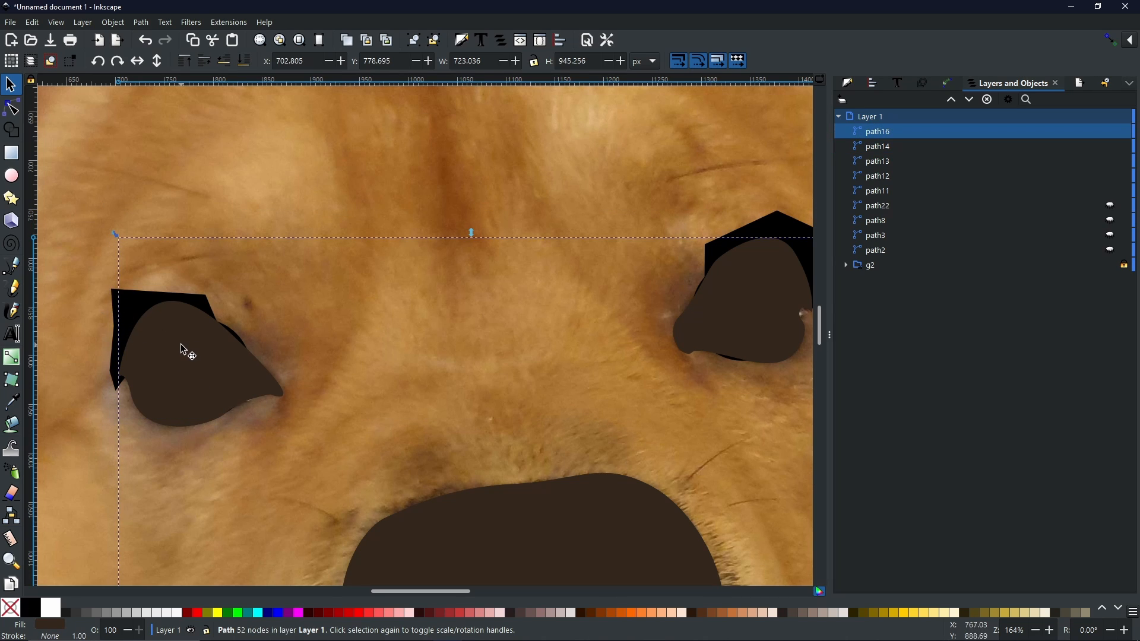
left_click(117, 303, "shift")
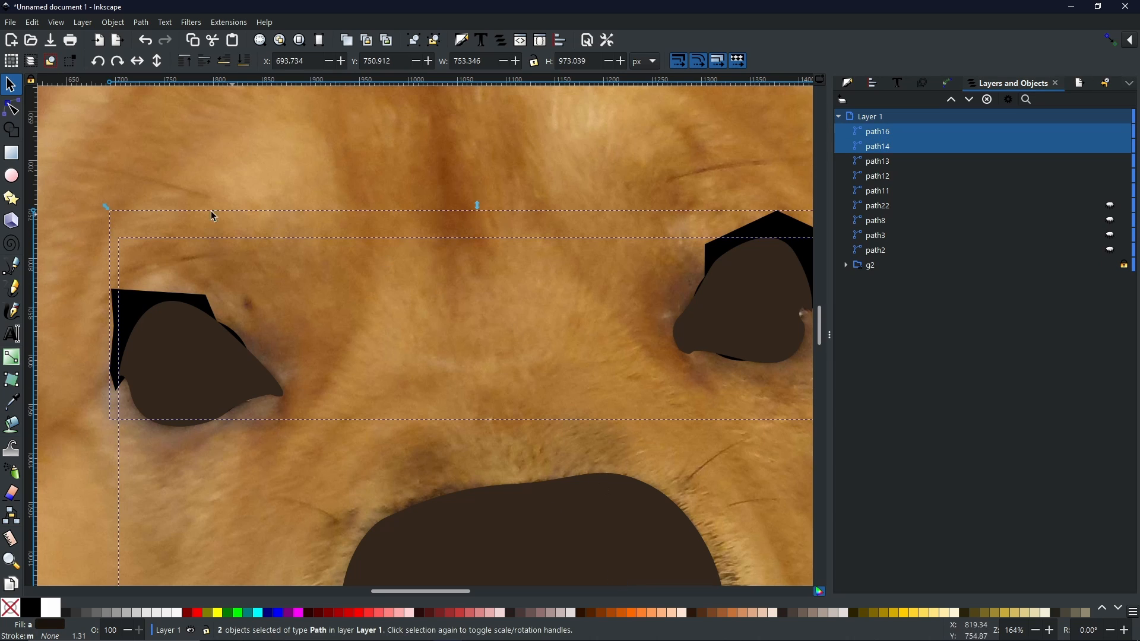
left_click(143, 23)
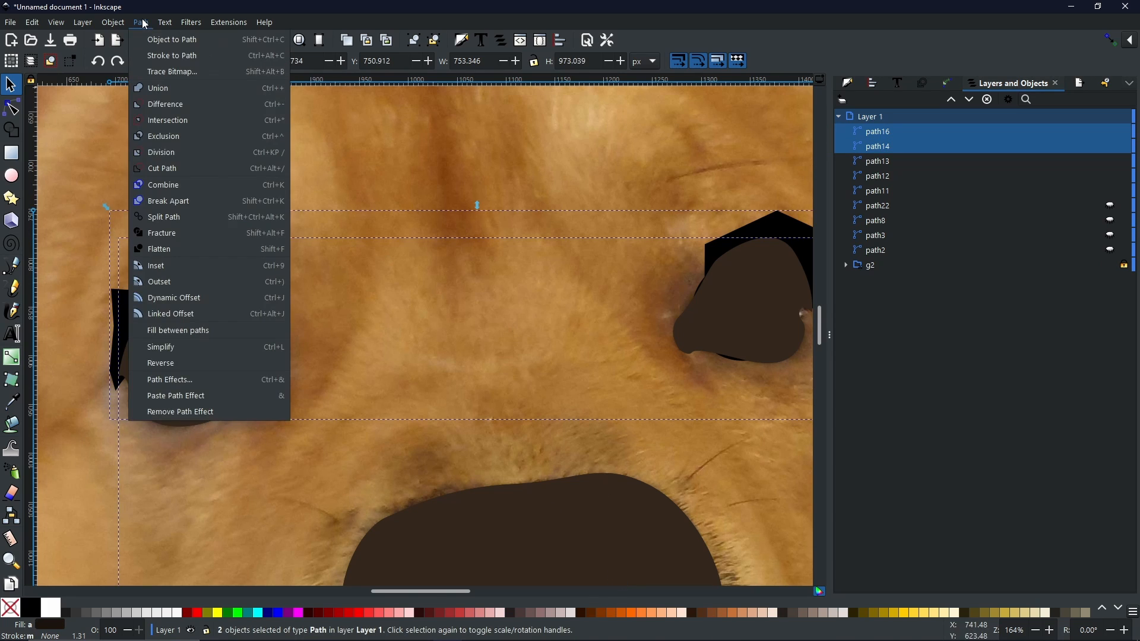
left_click(178, 123)
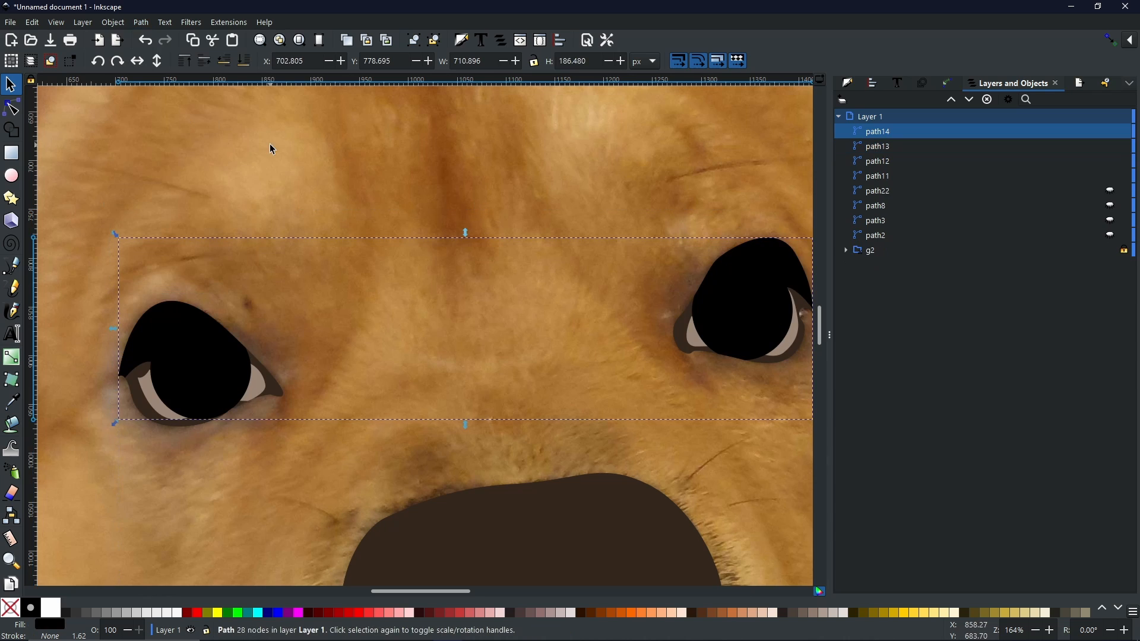
Step: Hide path11, path12, path13 and path14 so the photo's eyes are uncovered
scroll(193, 482, "down", 1)
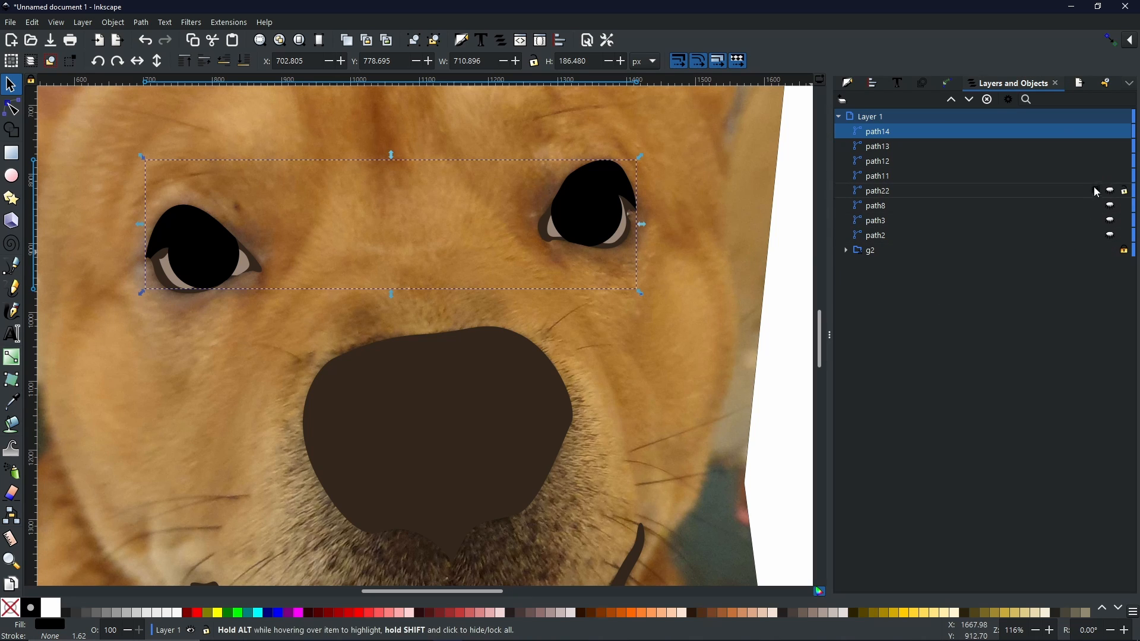
left_click(1111, 177)
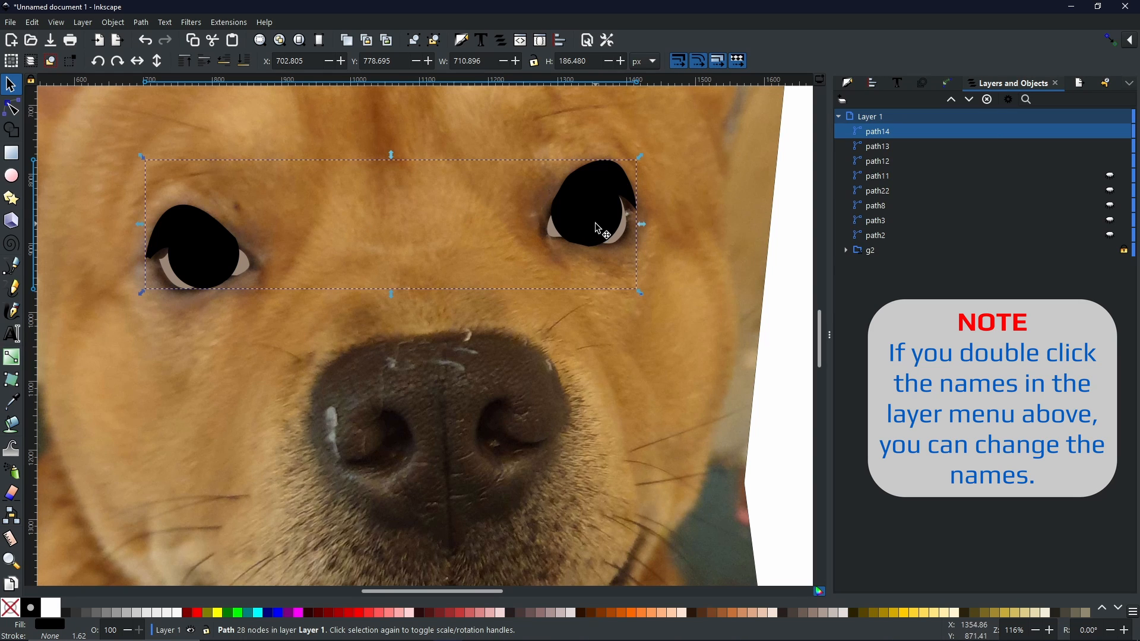
left_click(1111, 161)
left_click(1111, 147)
left_click(1112, 133)
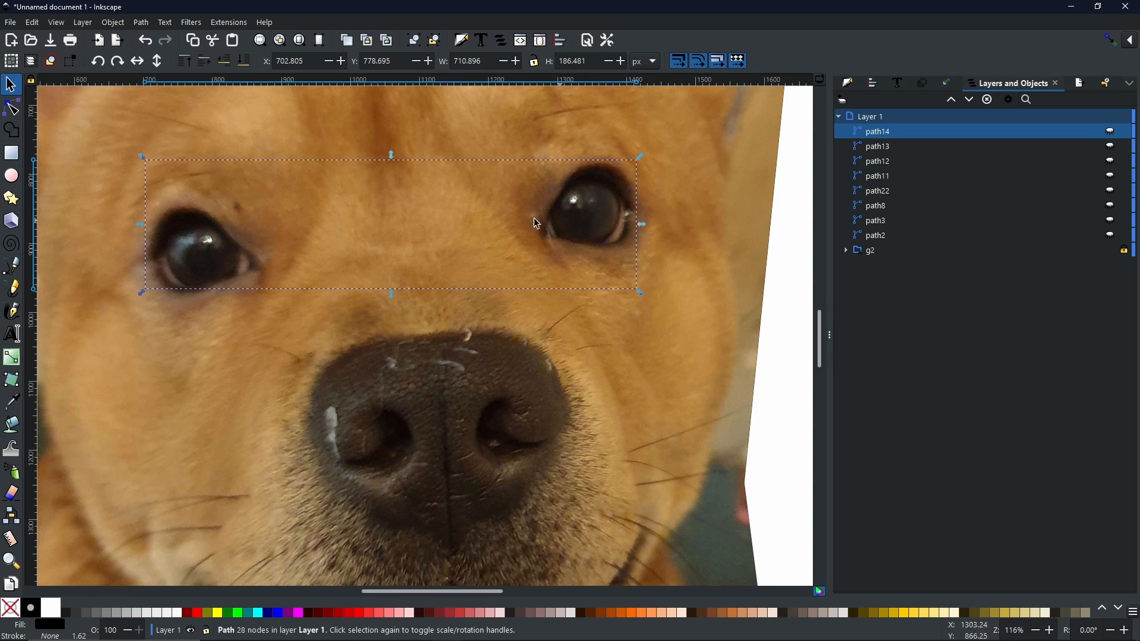
Step: Draw a closed curved outline about 76 by 57 px around the light reflection in the left eye
scroll(135, 272, "up", 3)
left_click(12, 267)
left_click(315, 348)
left_click_drag(399, 305, 486, 343)
key("Return")
left_click(398, 304)
left_click_drag(411, 265, 285, 326)
left_click(316, 348)
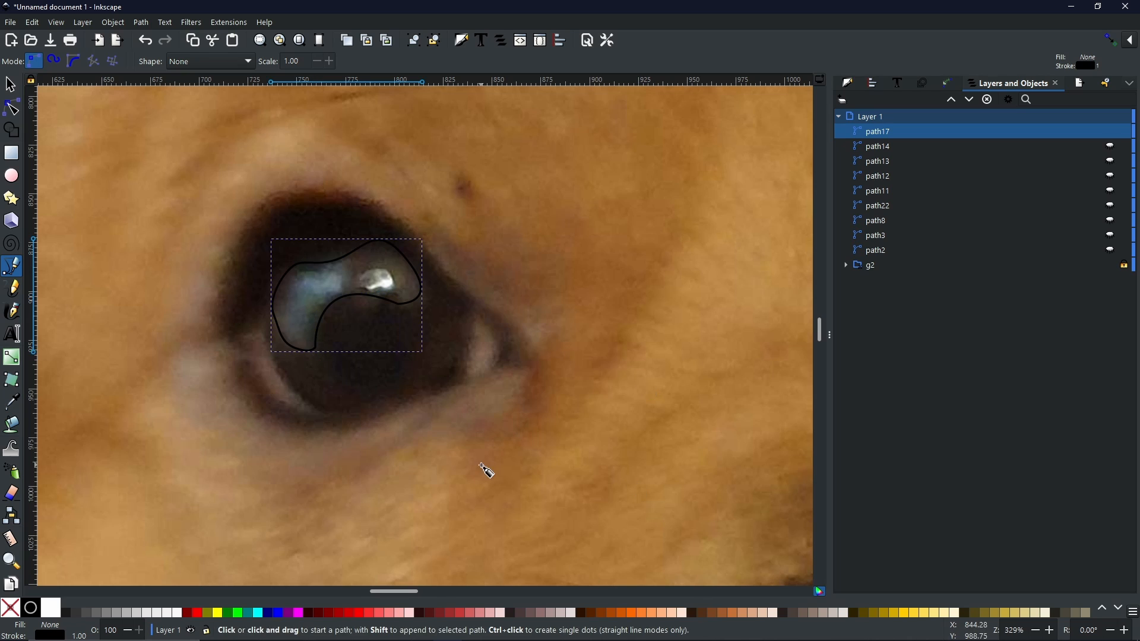
Step: Draw a closed curved outline about 49 by 34 px around the light reflection in the right eye
left_click_drag(764, 394, 125, 413)
left_click_drag(534, 344, 136, 463)
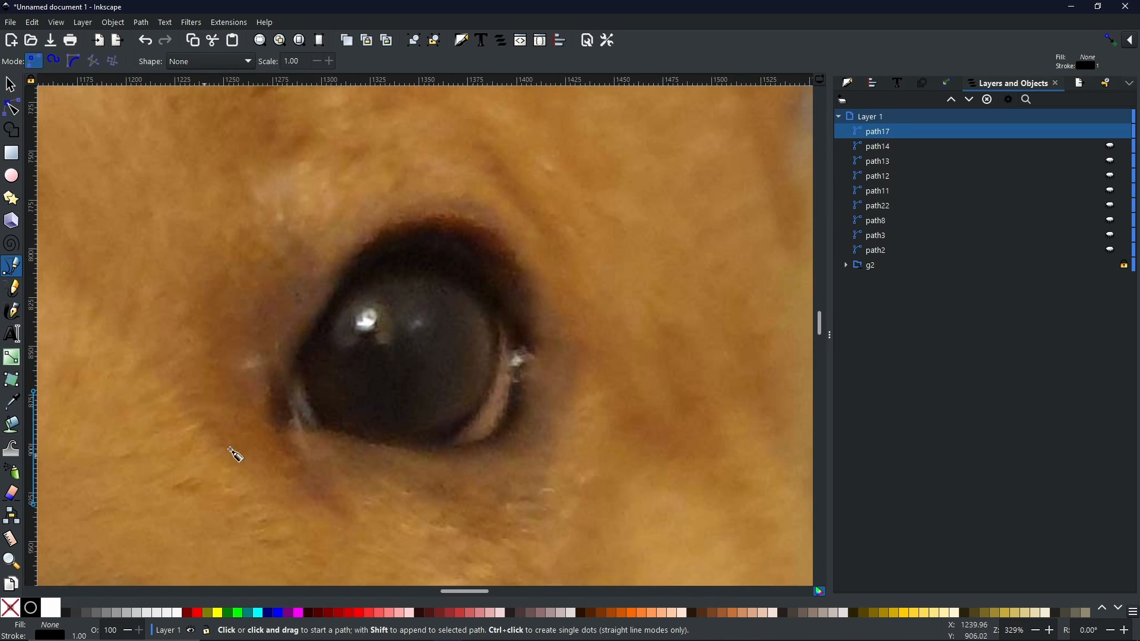
left_click(333, 341)
left_click_drag(369, 294, 412, 273)
left_click_drag(428, 322, 429, 342)
left_click_drag(410, 334, 358, 342)
left_click(396, 322)
left_click(338, 350)
scroll(502, 374, "down", 3)
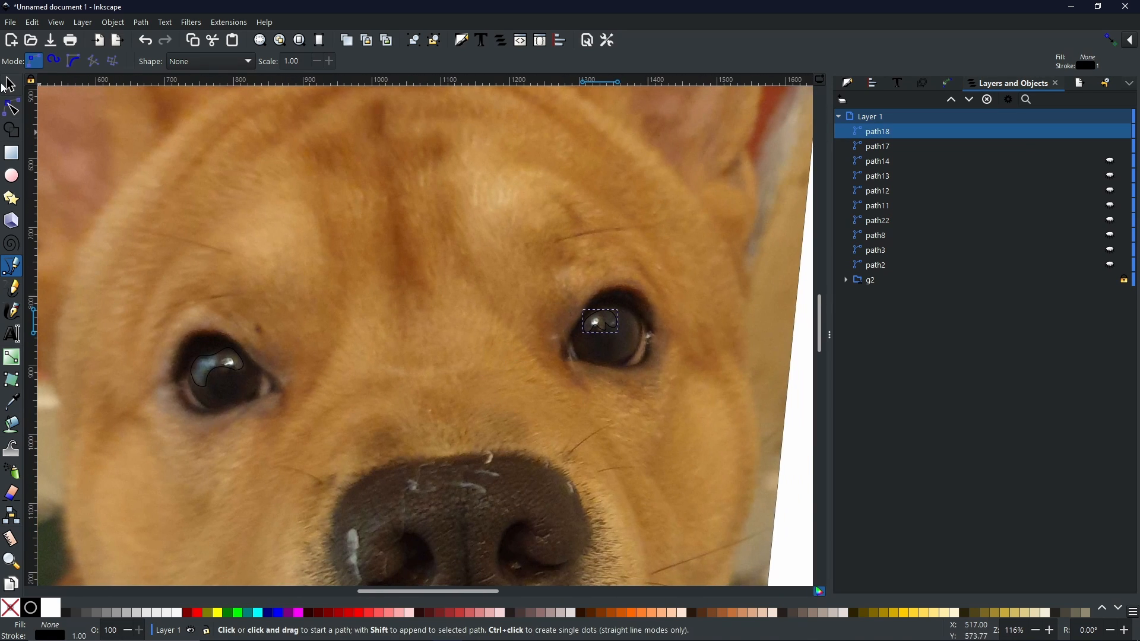
Step: Fill both eye reflection shapes with white and remove their strokes
left_click(8, 86)
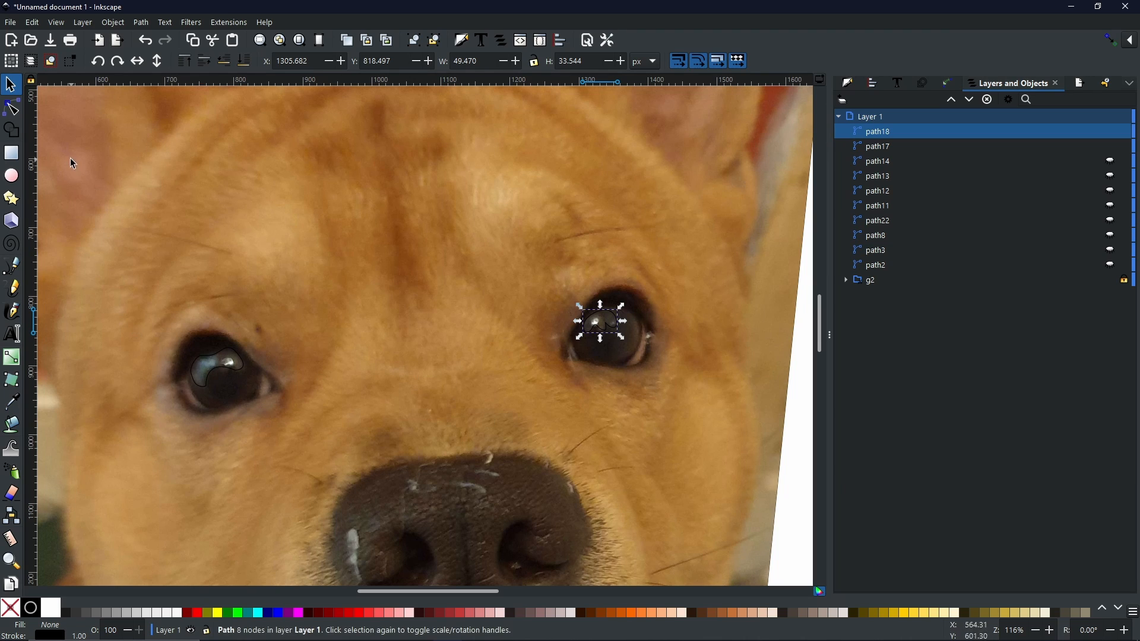
left_click(223, 371, "shift")
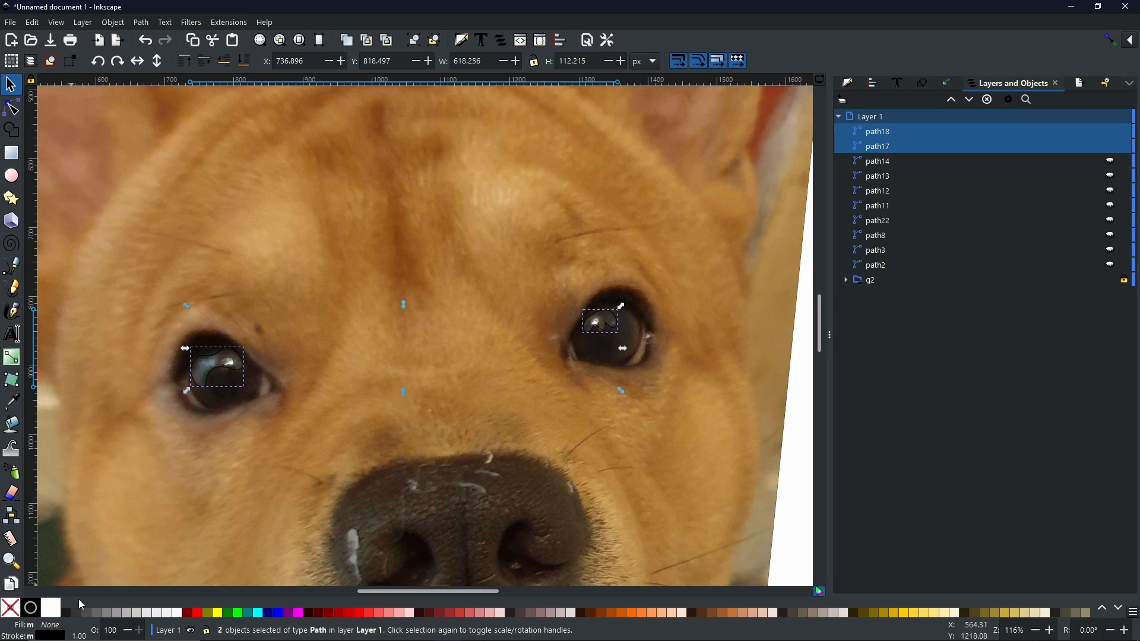
left_click(52, 618)
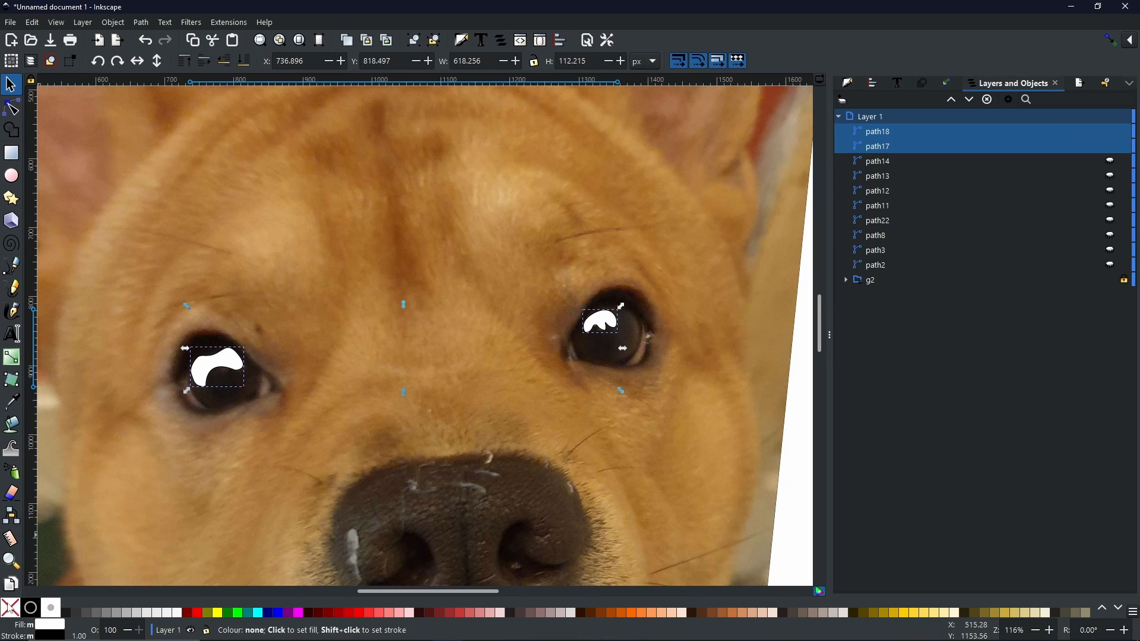
key("shift")
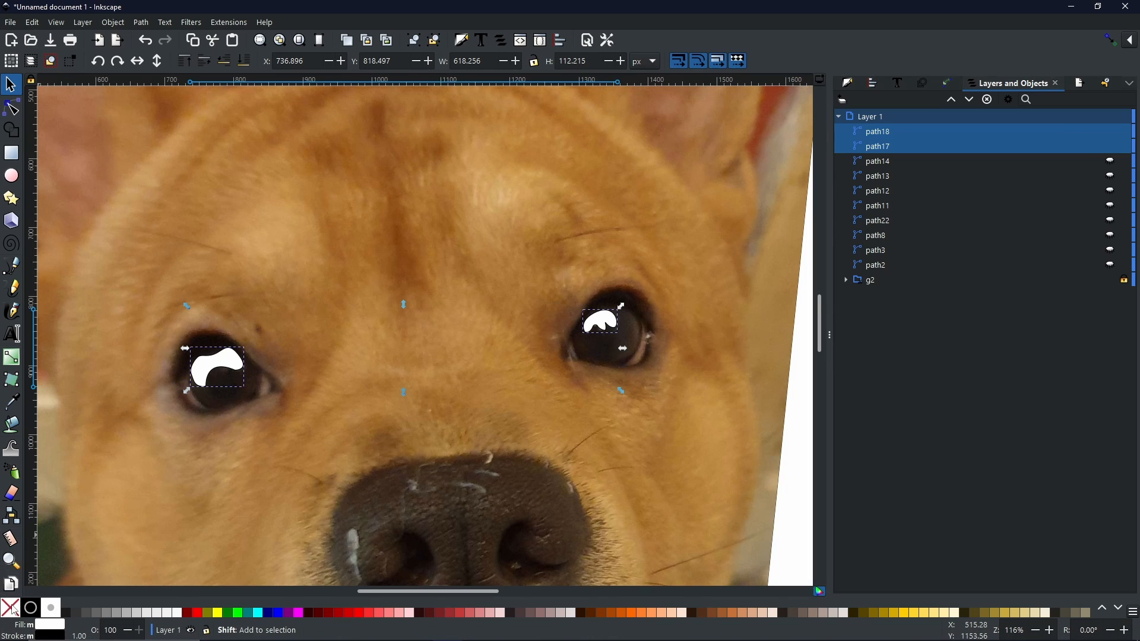
left_click(13, 610, "shift")
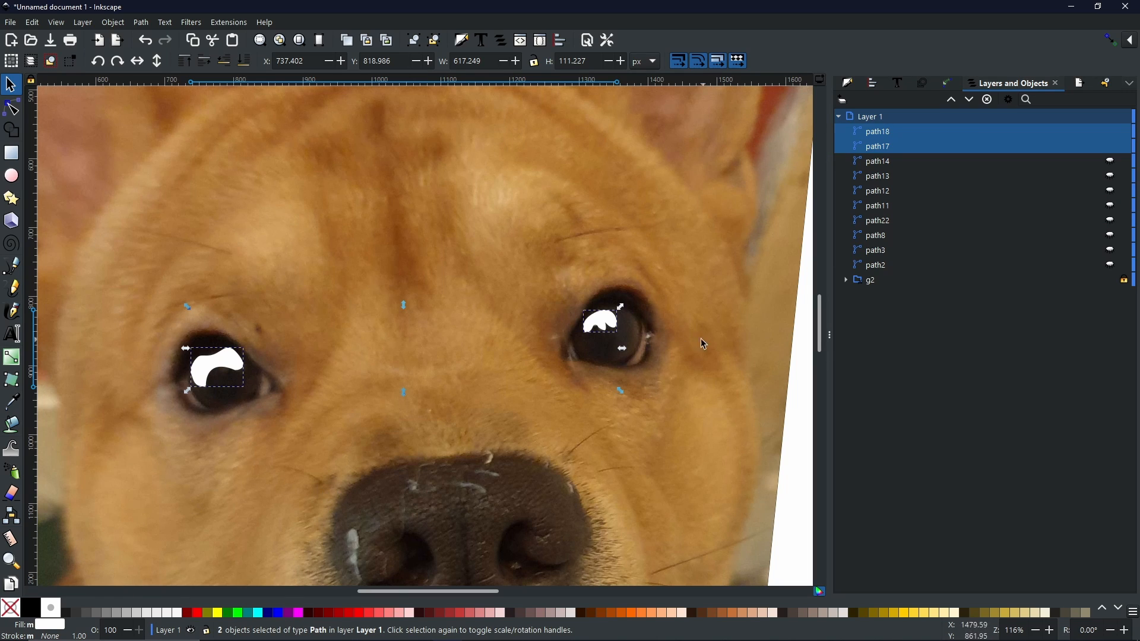
Step: Make all hidden traced paths in Layer 1, from path14 down to path2, visible again along with the white reflections
left_click(1112, 146)
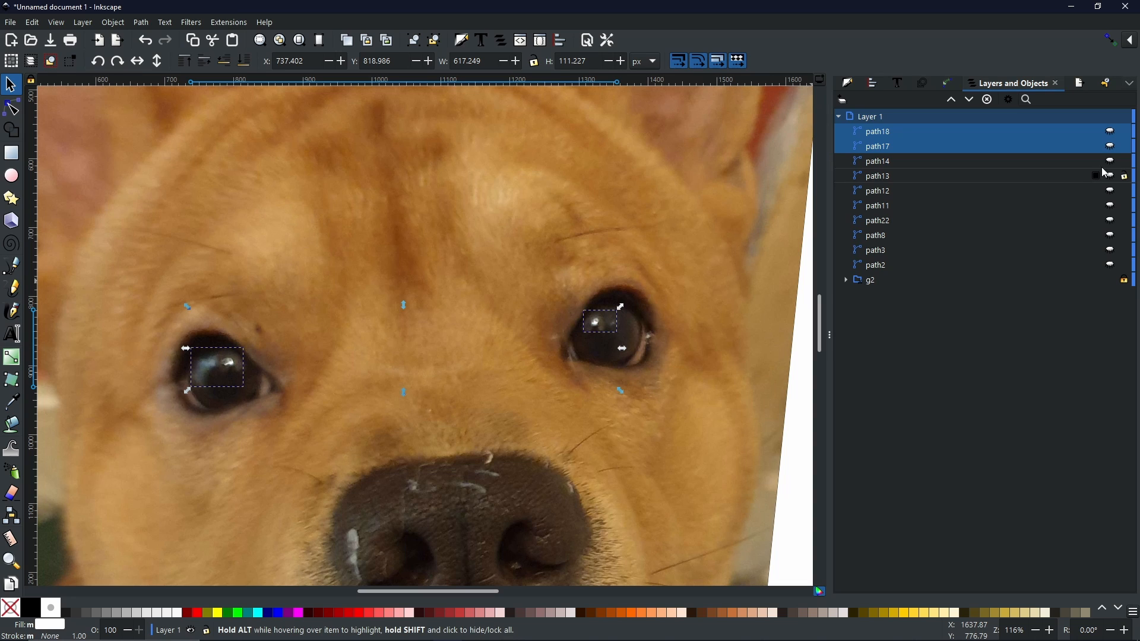
scroll(686, 403, "down", 2)
left_click_drag(680, 357, 634, 291)
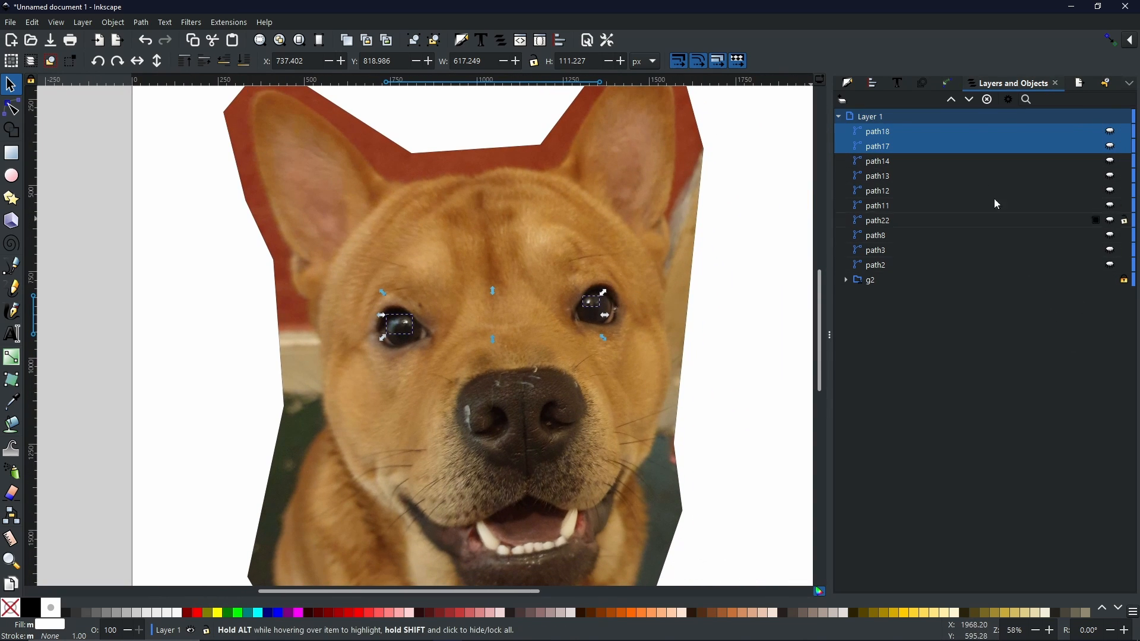
left_click(1112, 146)
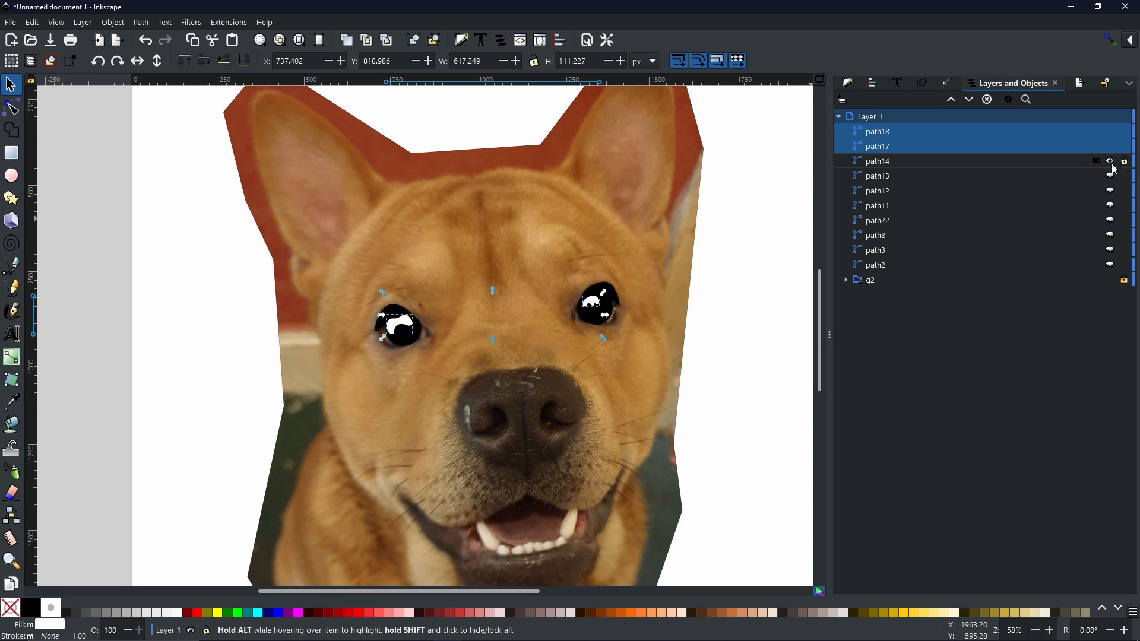
left_click(1111, 177)
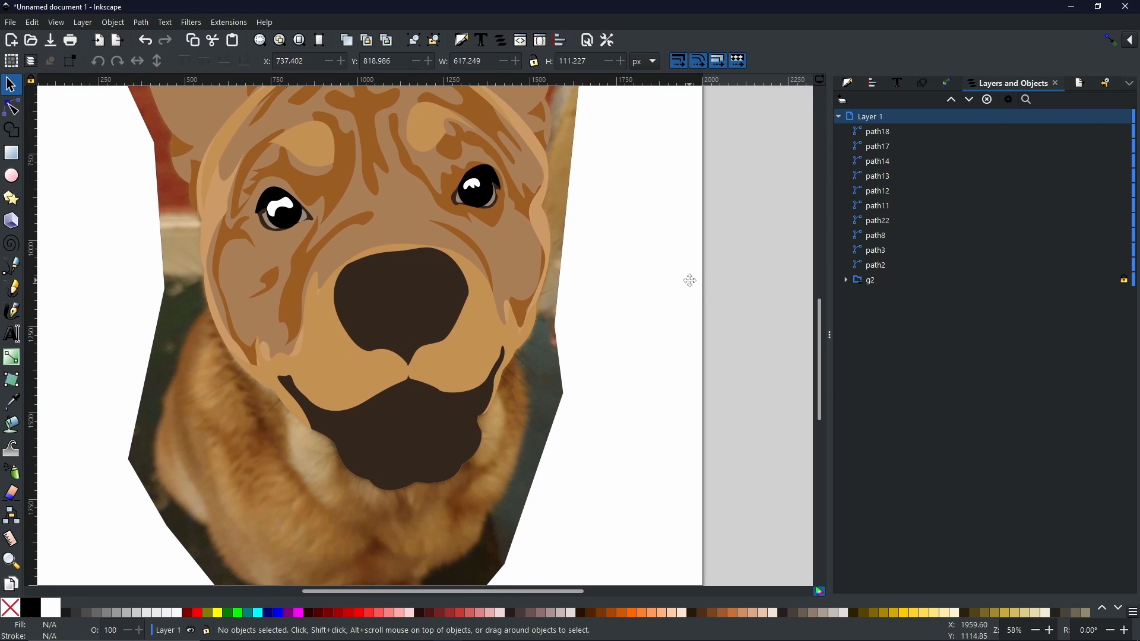
Step: Blur the white reflections in both eyes together by about 7.7%
left_click_drag(689, 280, 703, 293)
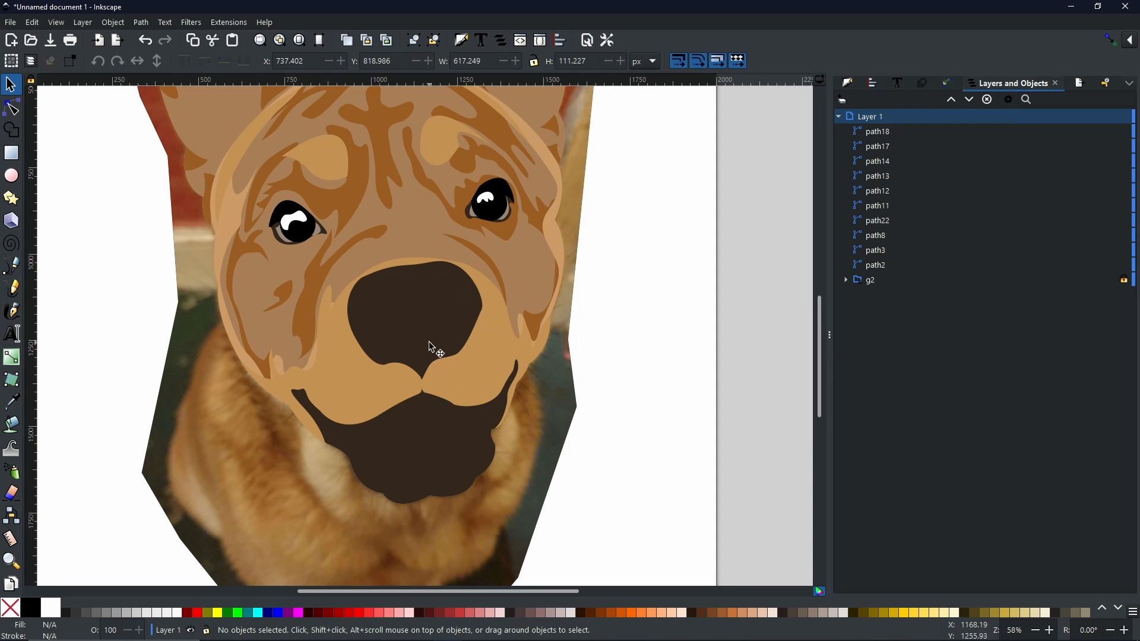
left_click(297, 223)
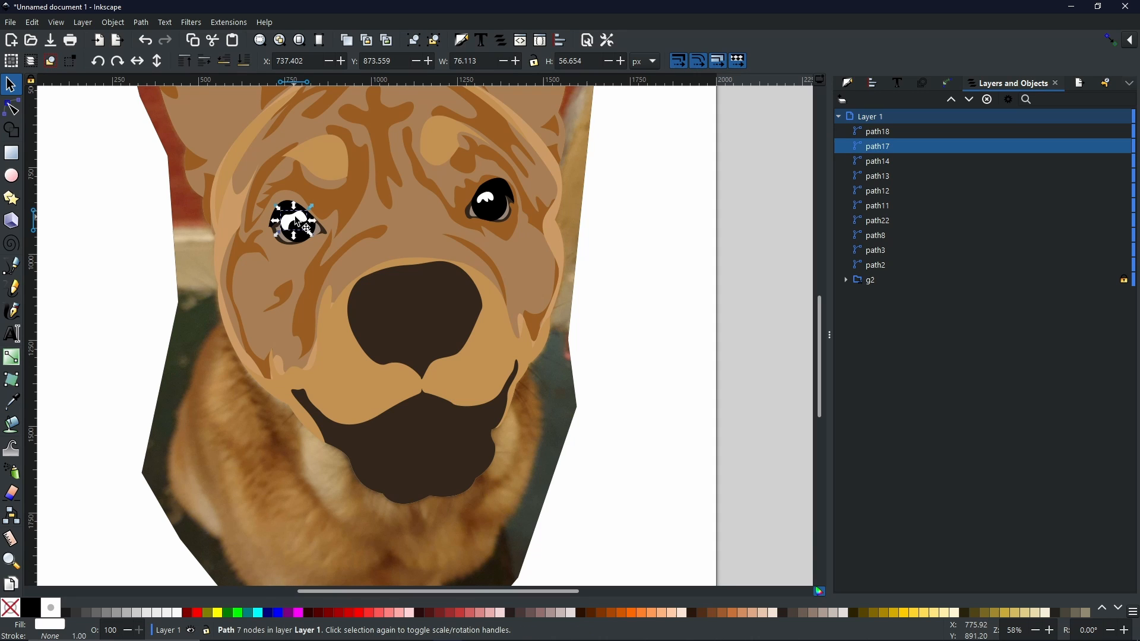
left_click(489, 202, "shift")
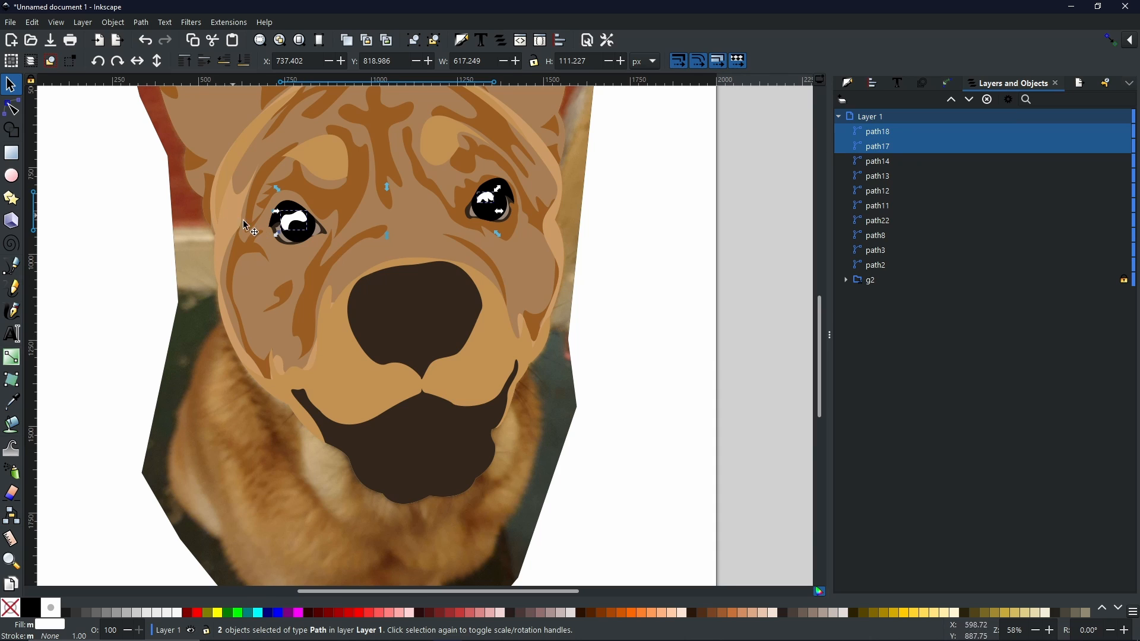
left_click(848, 83)
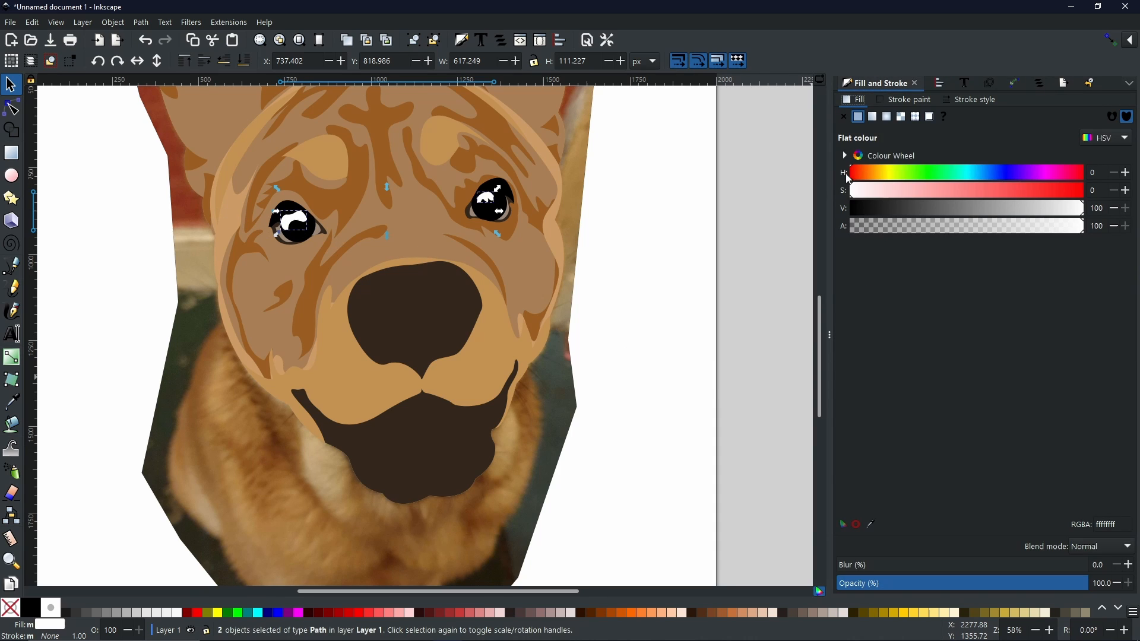
left_click(845, 568)
left_click_drag(845, 567, 857, 568)
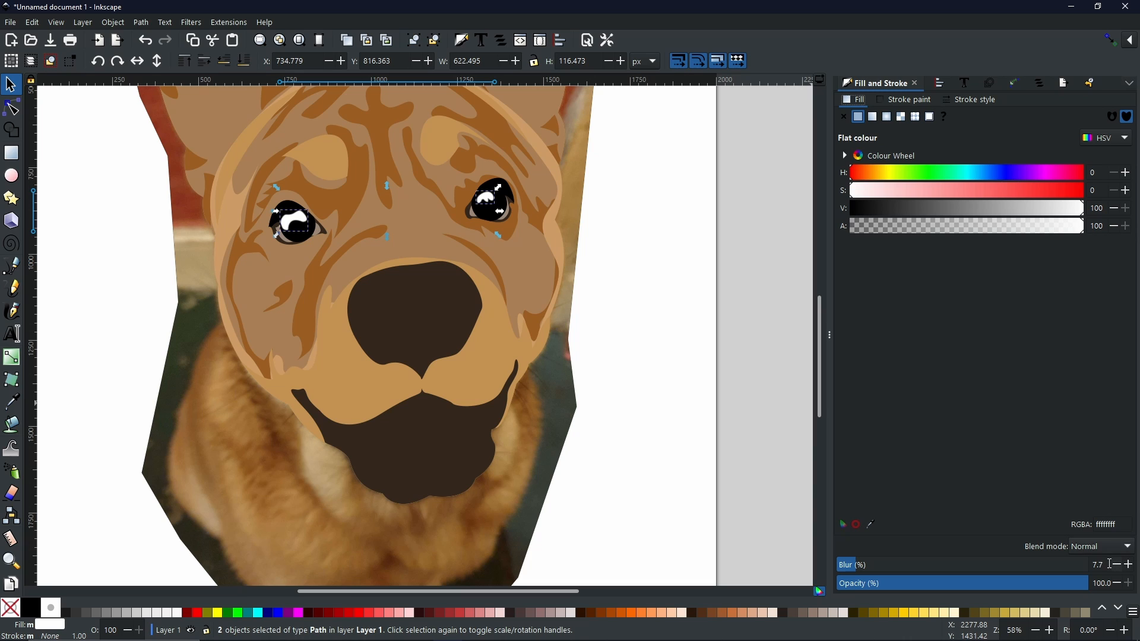
left_click(683, 333)
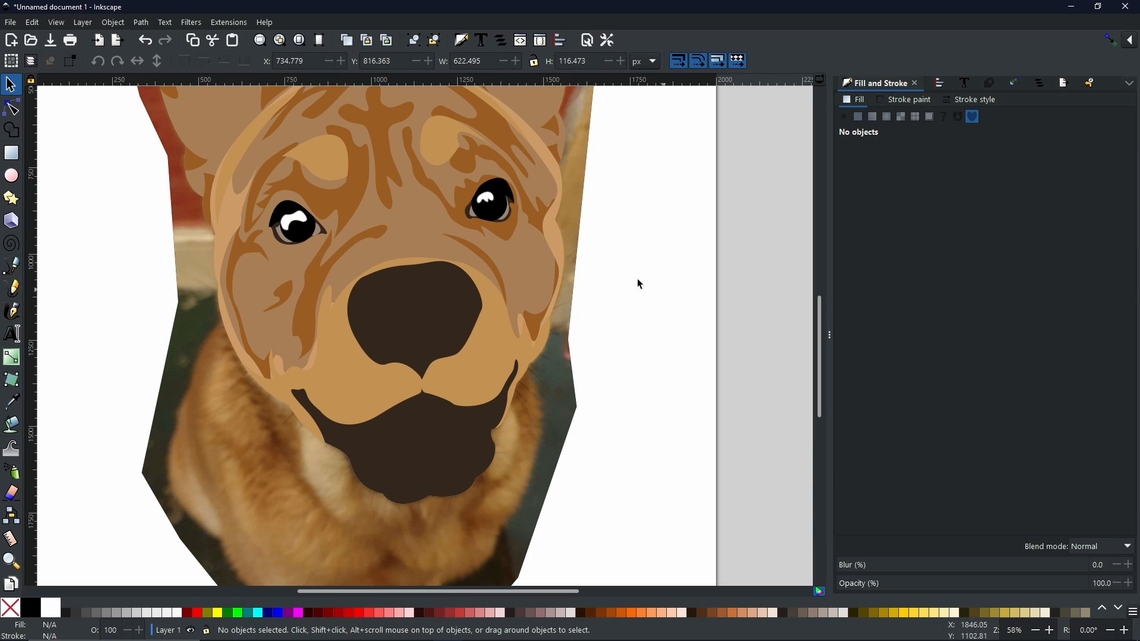
scroll(365, 228, "up", 3)
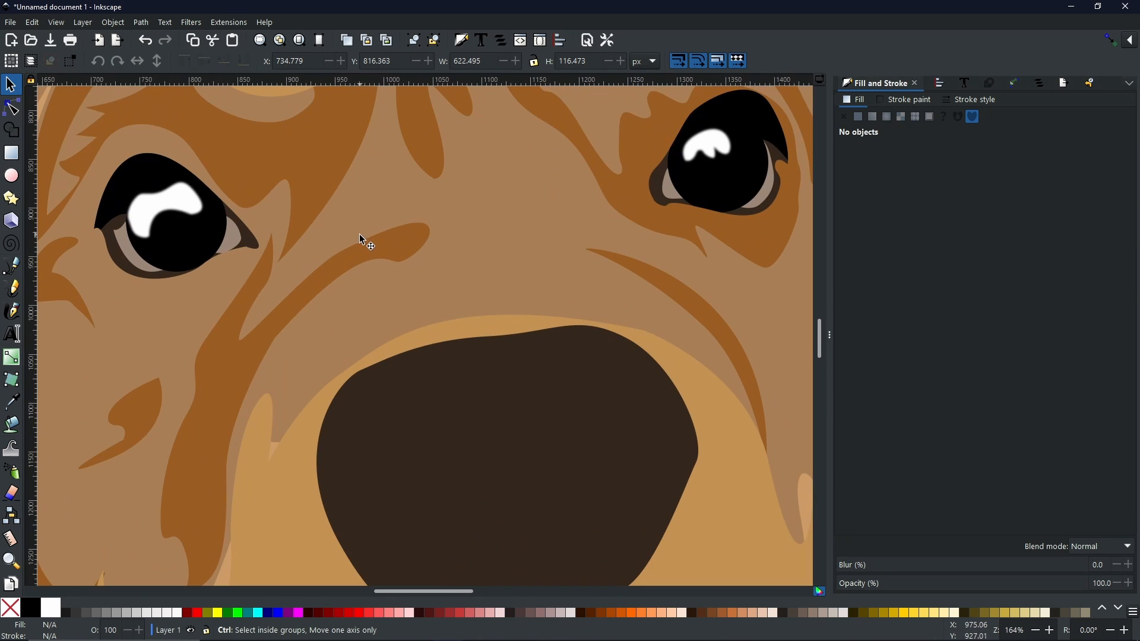
scroll(621, 219, "down", 2)
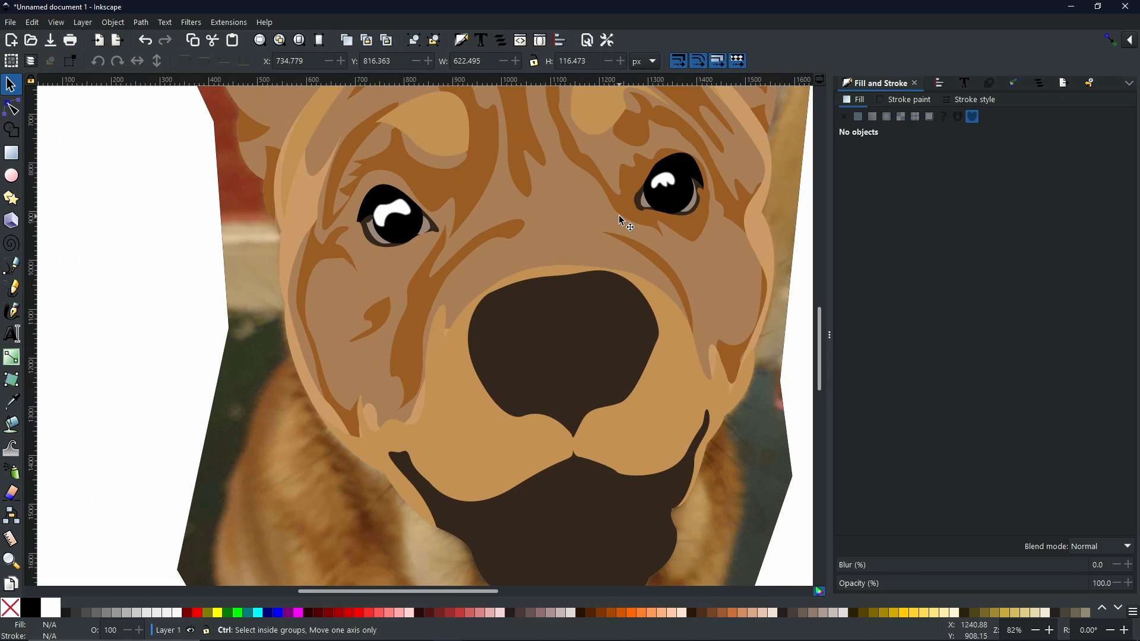
left_click_drag(671, 238, 600, 288)
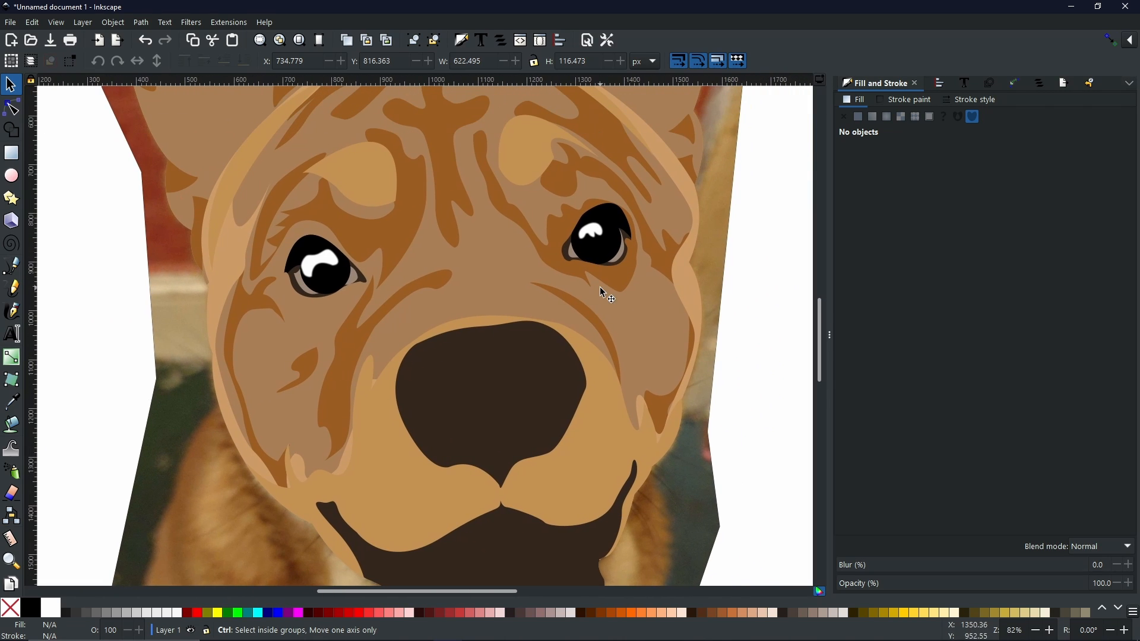
Step: Hide all traced paths in Layer 1, from path18 down to path2, and activate the Pen tool for tracing the nose
left_click_drag(794, 324, 752, 345)
key("ctrl+shift+l")
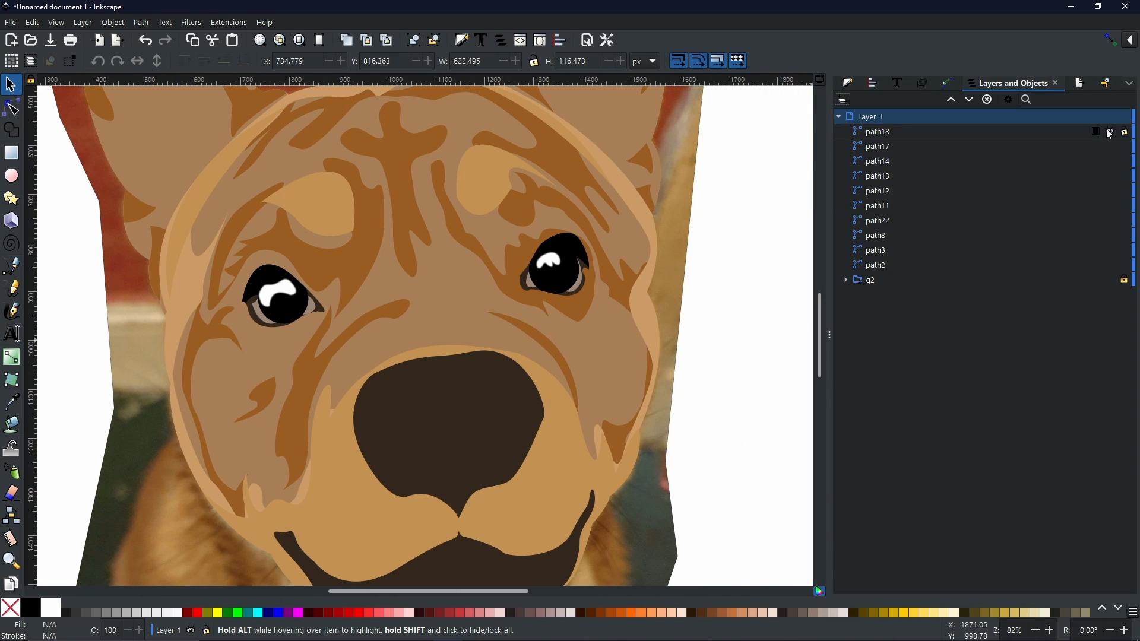
left_click(1111, 131)
left_click(1111, 146)
left_click(1111, 161)
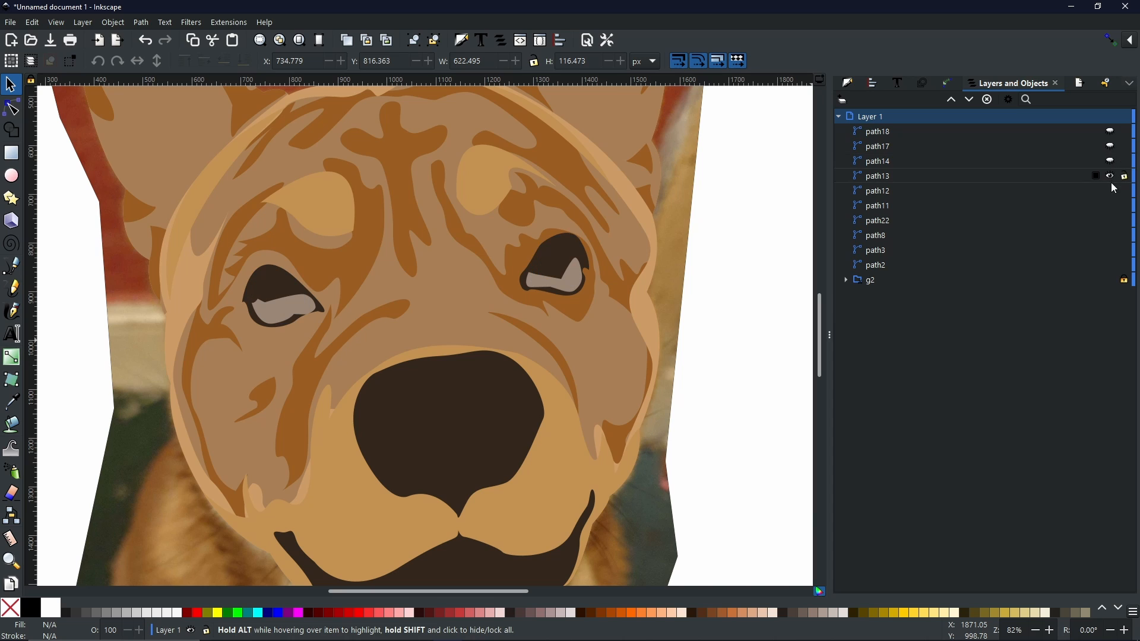
left_click(1110, 176)
left_click(1111, 191)
left_click(1110, 205)
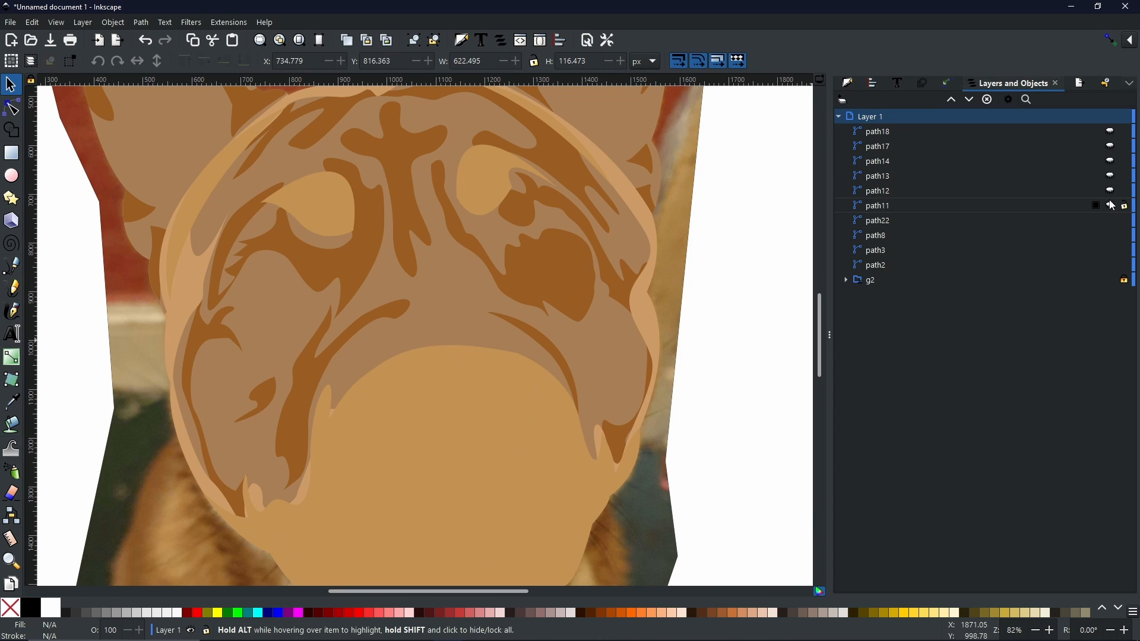
left_click(1111, 220)
left_click(1110, 235)
left_click(1111, 250)
left_click(1111, 265)
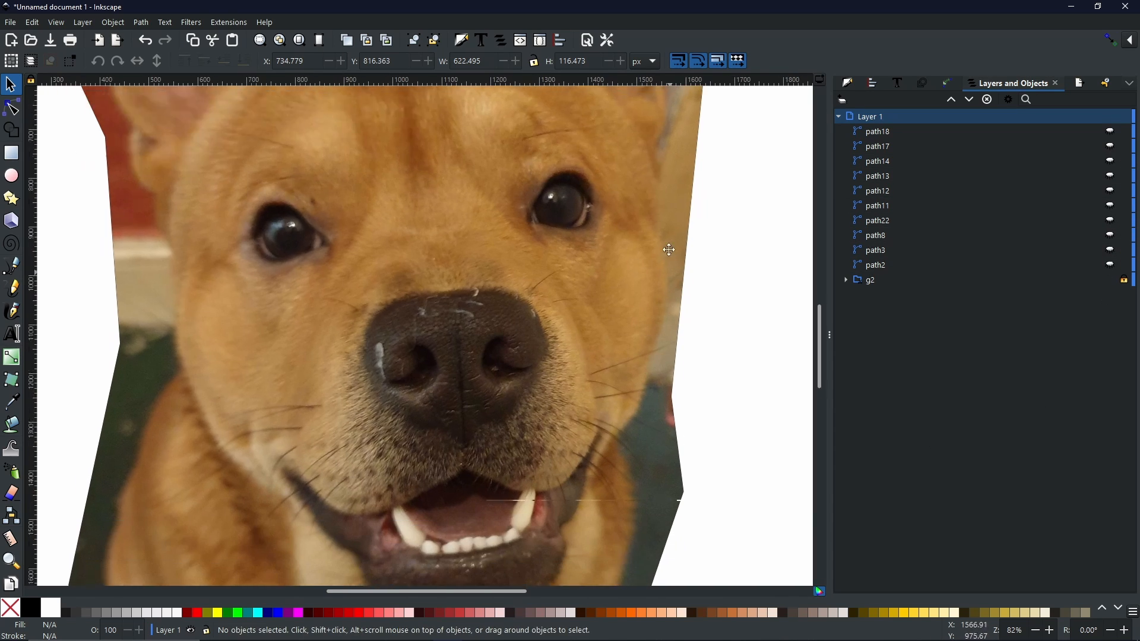
scroll(669, 249, "down", 5)
scroll(669, 249, "right", 3)
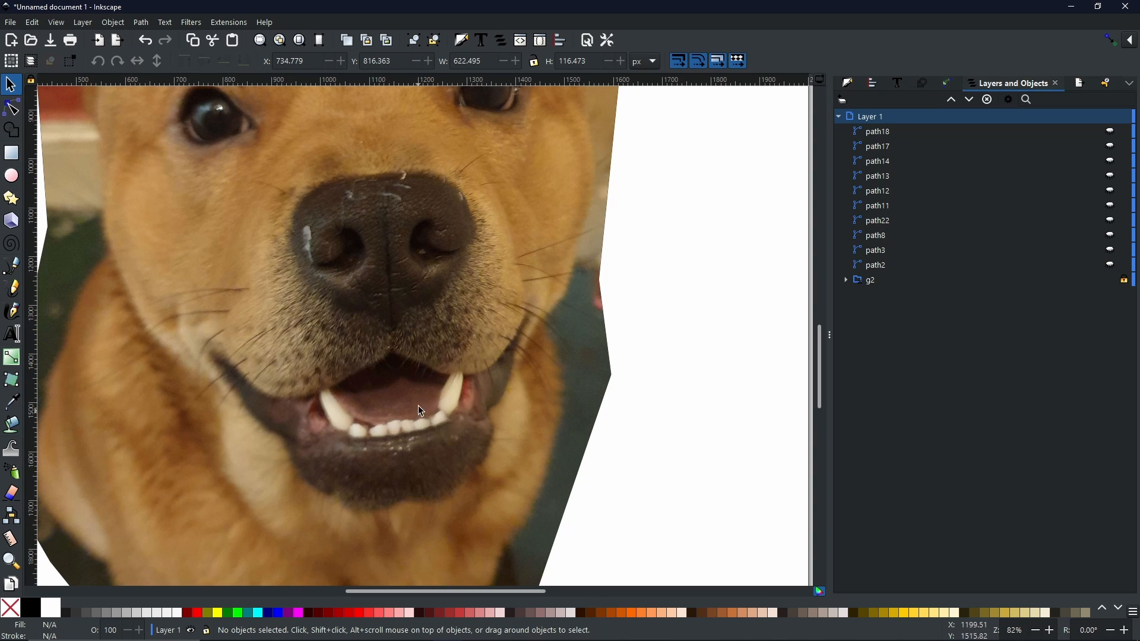
scroll(418, 405, "down", 3)
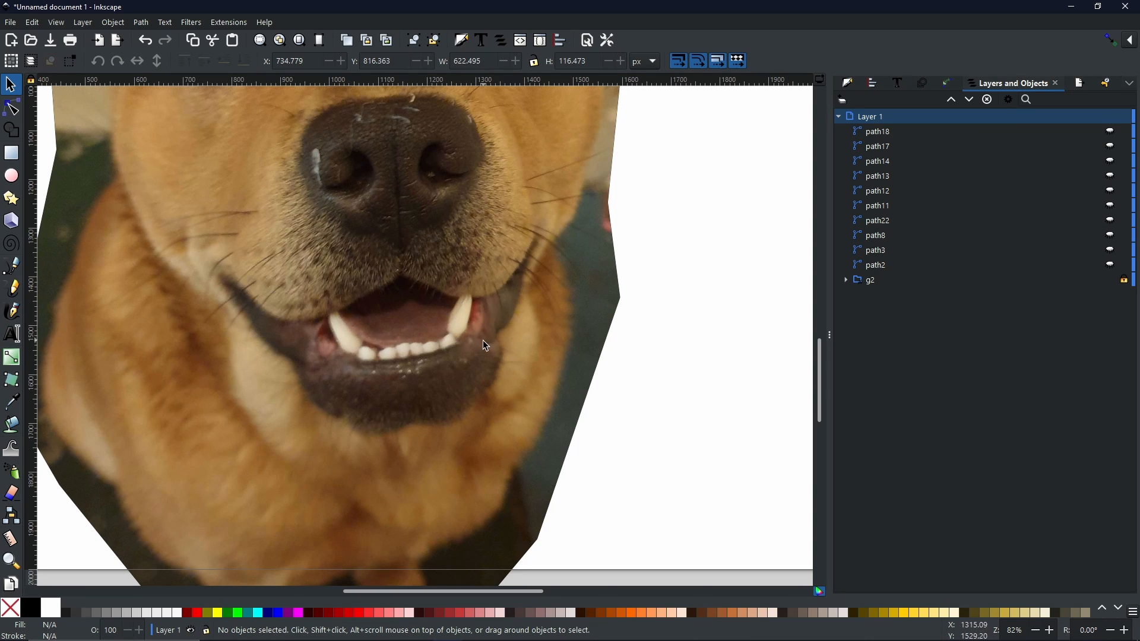
left_click_drag(373, 228, 350, 429)
scroll(312, 475, "up", 2)
left_click(9, 269)
left_click(277, 293)
left_click_drag(329, 237, 374, 305)
left_click_drag(387, 259, 406, 310)
key("ctrl+z")
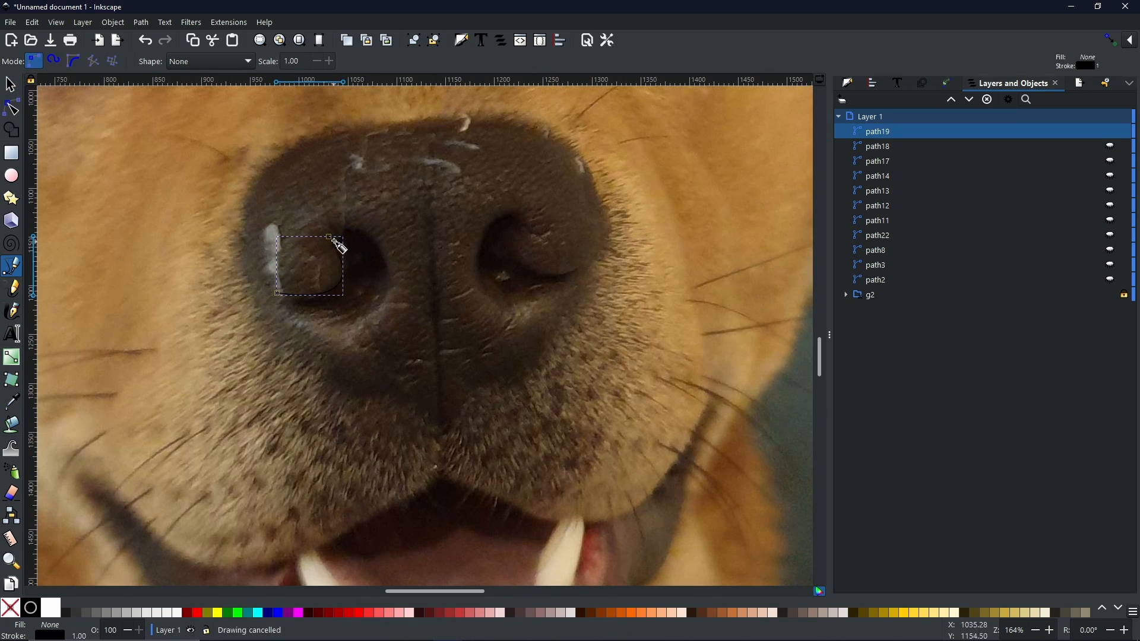
key("ctrl+z")
Step: Draw a closed curved outline around the dark opening of the left nostril
left_click(289, 298)
left_click_drag(337, 248, 309, 194)
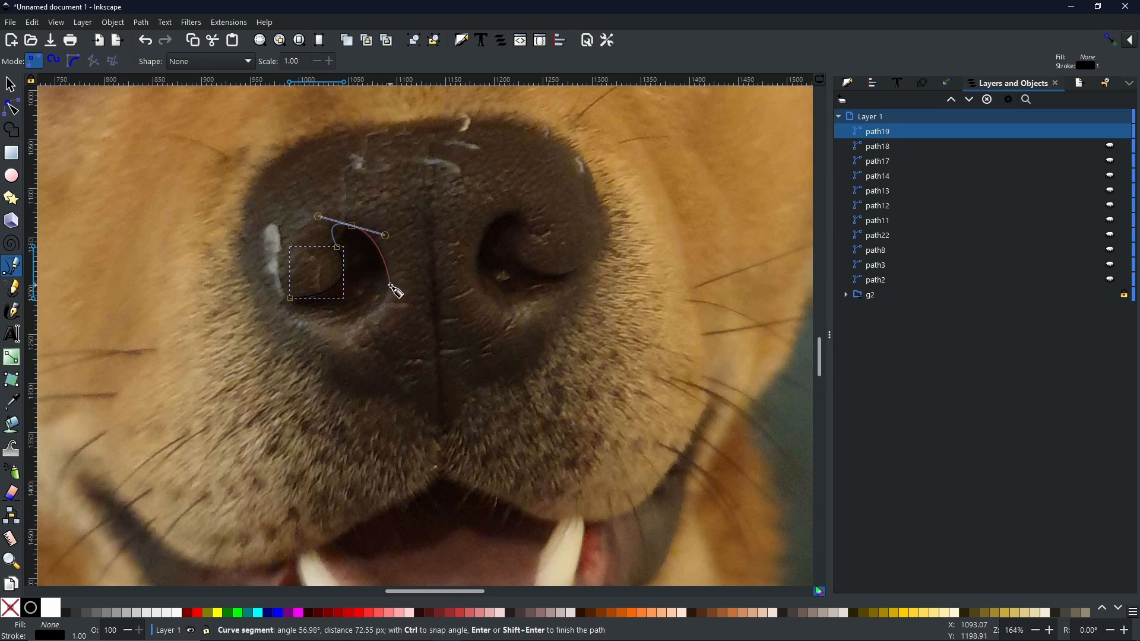
left_click_drag(391, 284, 380, 307)
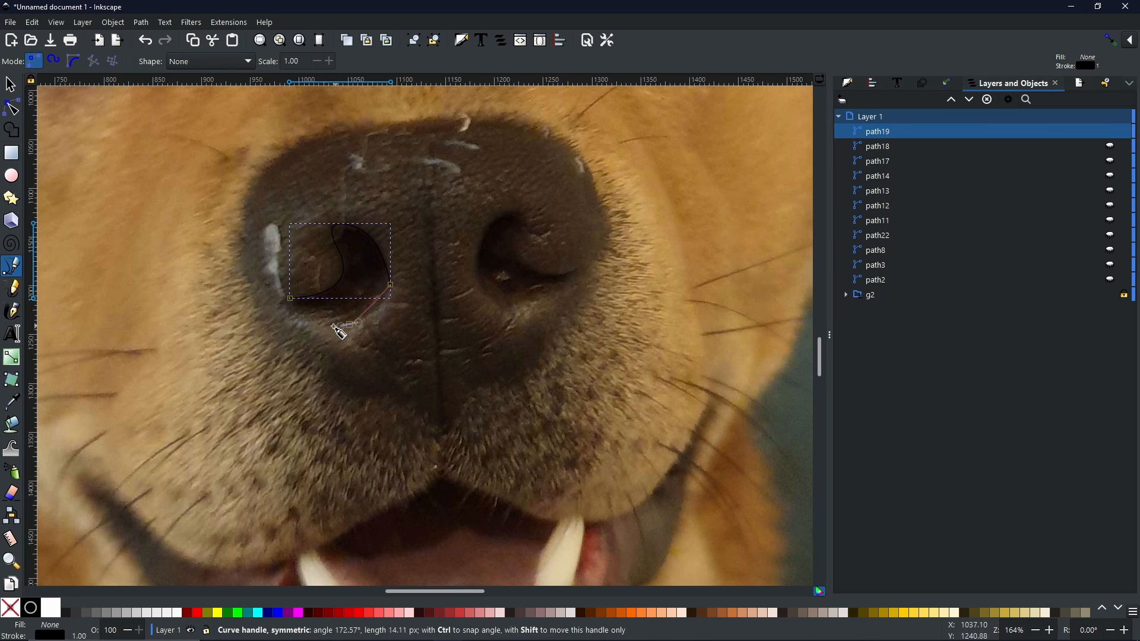
left_click(289, 298)
Step: Draw a closed curved outline around the dark opening of the right nostril
left_click(579, 268)
left_click_drag(518, 232, 537, 182)
key("Return")
left_click(517, 233)
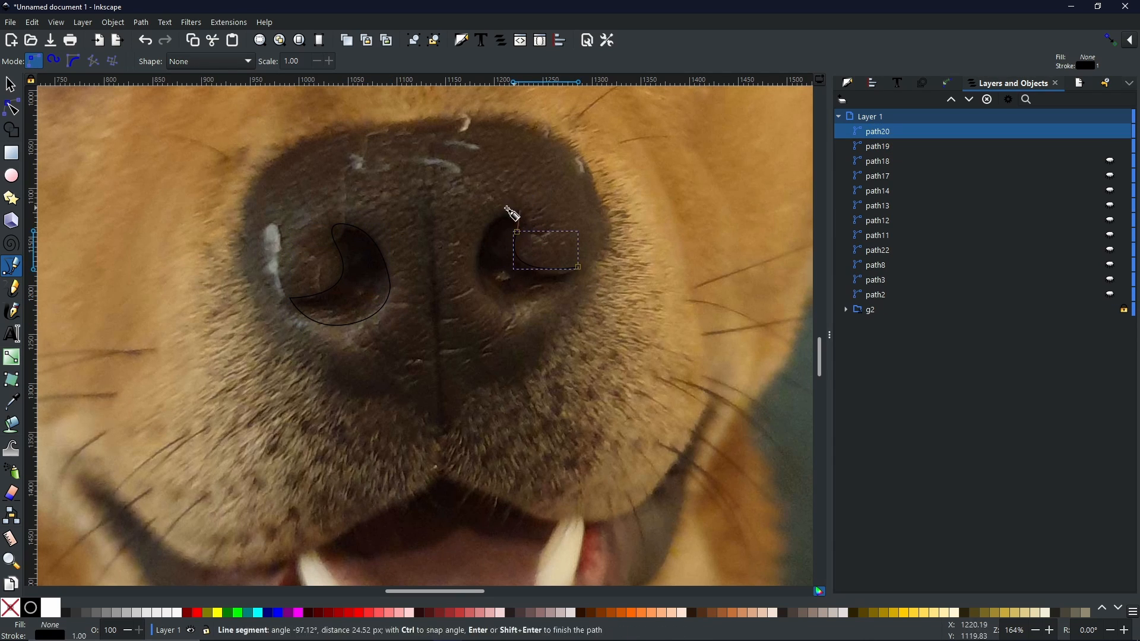
left_click_drag(502, 215, 465, 242)
left_click_drag(482, 283, 492, 294)
left_click_drag(527, 307, 548, 299)
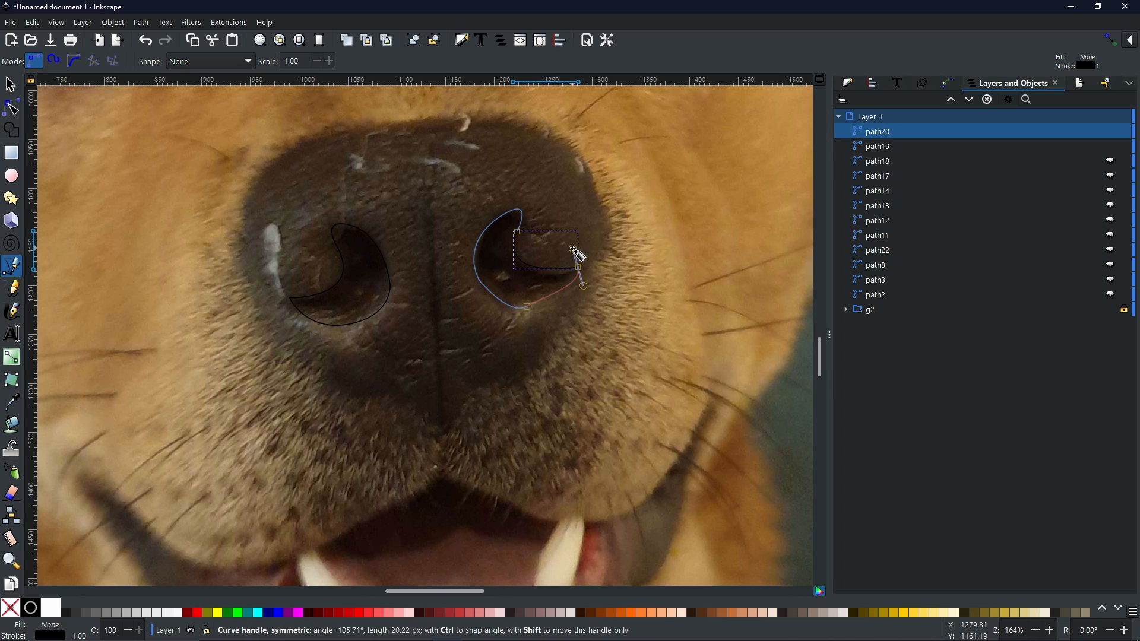
left_click(579, 268)
Step: Draw a thin closed wedge along the vertical crease in the middle of the nose
left_click(433, 204)
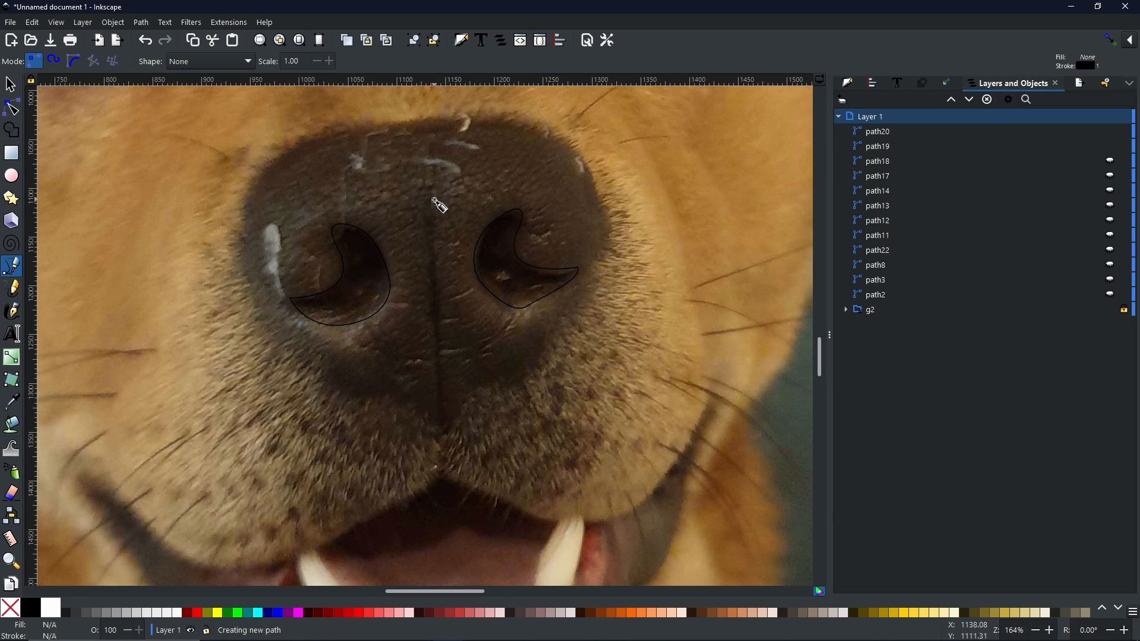
left_click(442, 423)
left_click(433, 203)
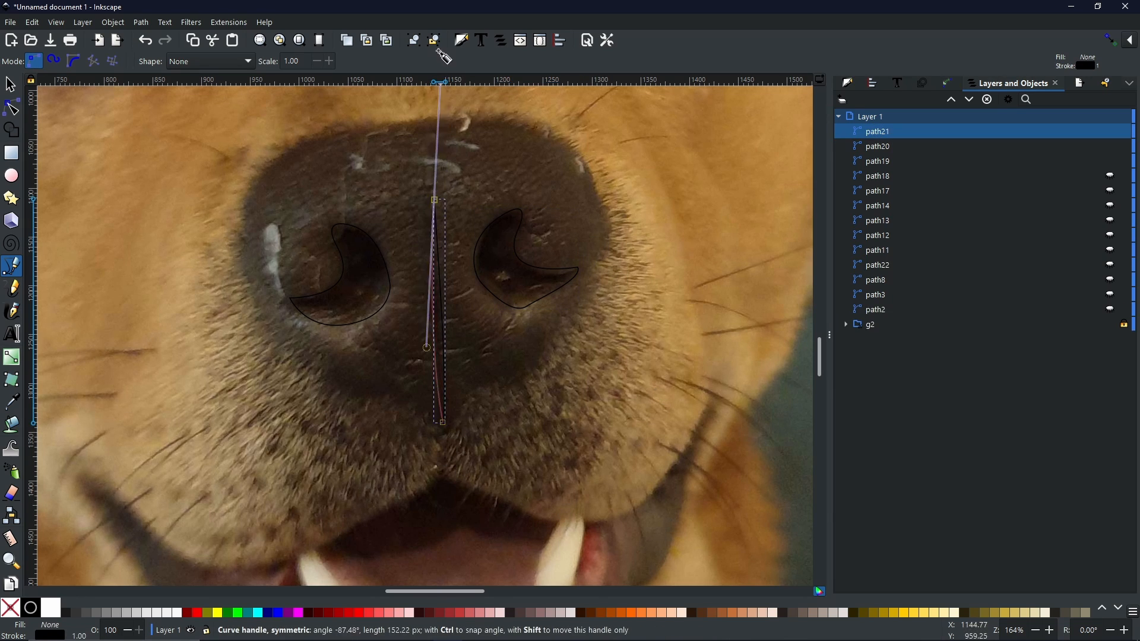
Step: Draw a closed outline around the dark upper part of the open mouth, extending up over the muzzle edge
scroll(469, 416, "down", 5)
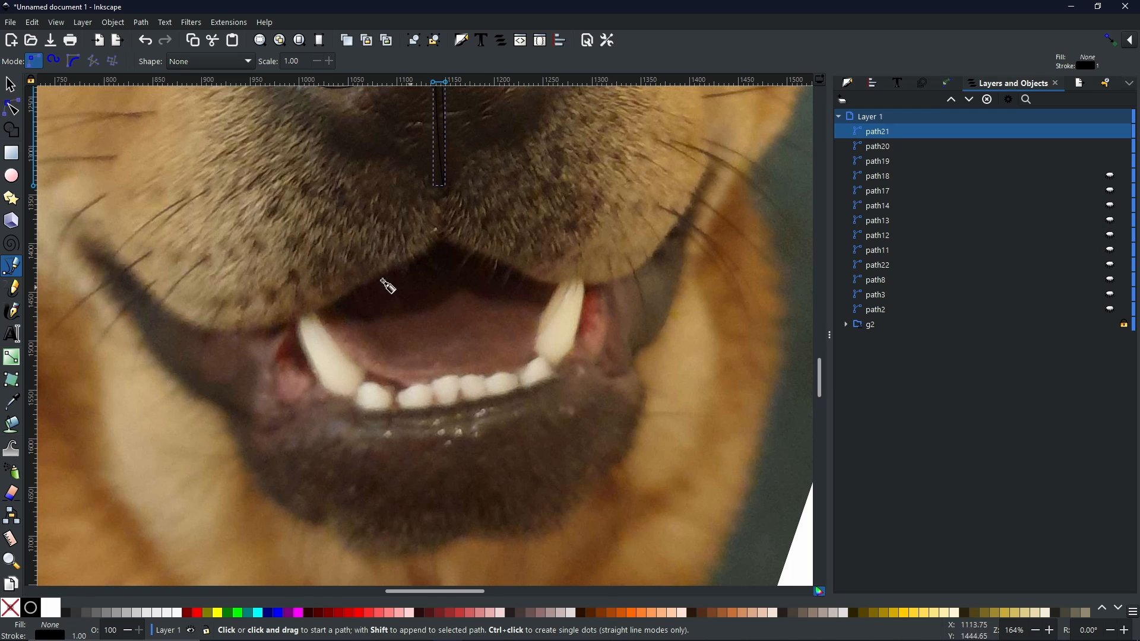
left_click(310, 300)
left_click_drag(459, 292, 594, 224)
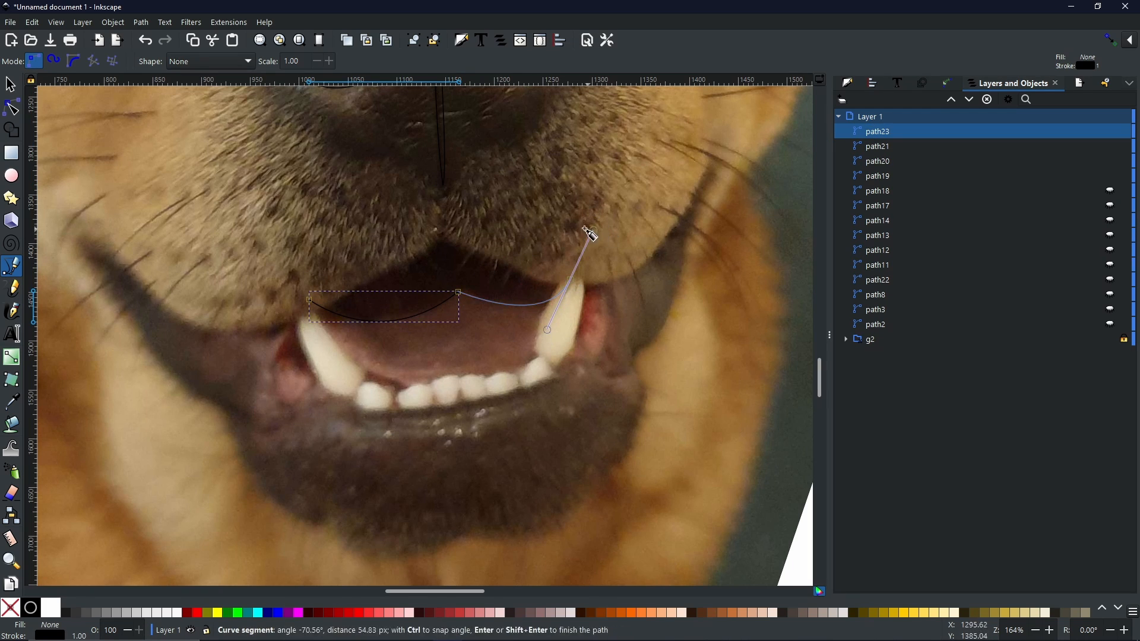
left_click(458, 211)
left_click(303, 241)
left_click(310, 300)
Step: Draw a closed curved outline around the gum and inner lip beside the right canine tooth
left_click_drag(713, 356, 679, 333)
left_click(544, 246)
left_click(525, 329)
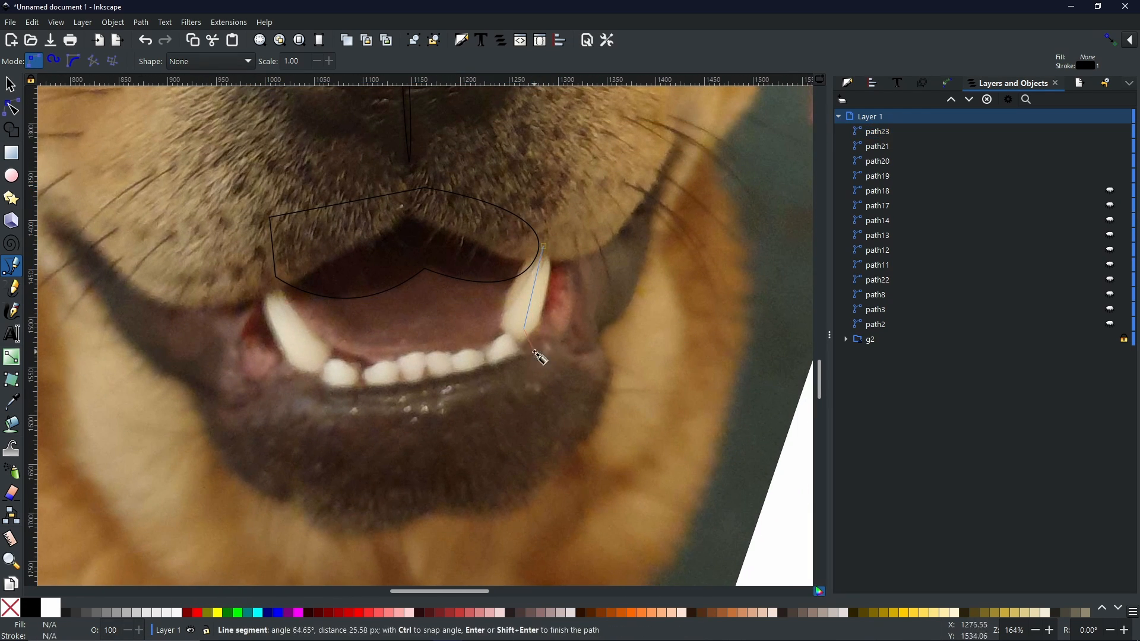
left_click_drag(540, 355, 609, 368)
left_click(621, 352)
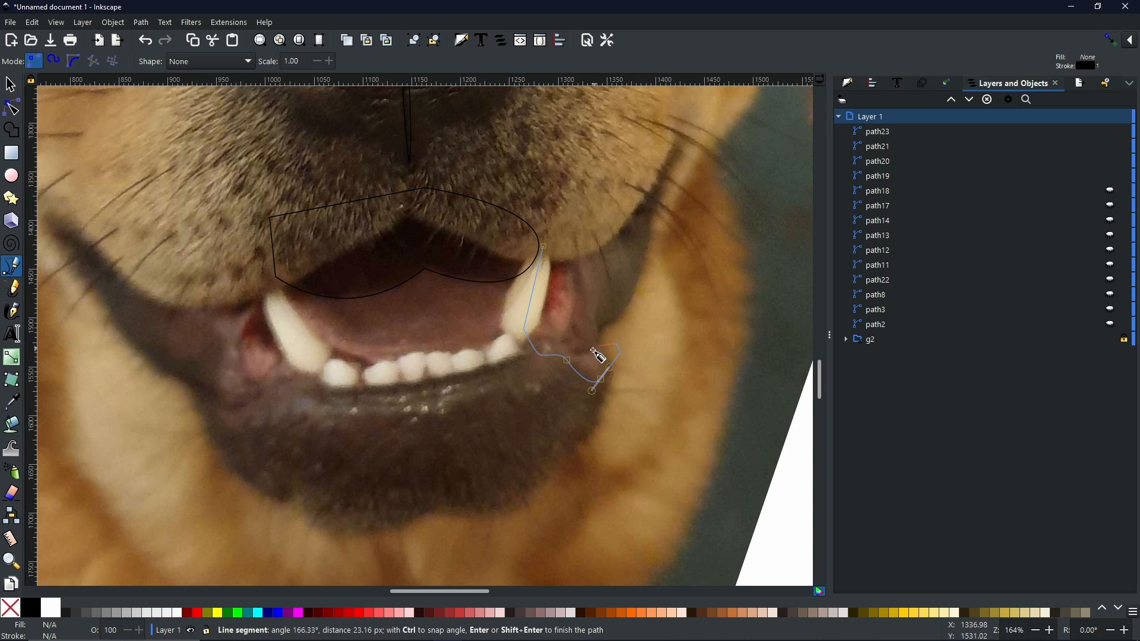
left_click_drag(565, 335, 571, 227)
Step: Draw a closed curved outline about 110 by 119 px around the gum and inner lip beside the left canine tooth
left_click(269, 285)
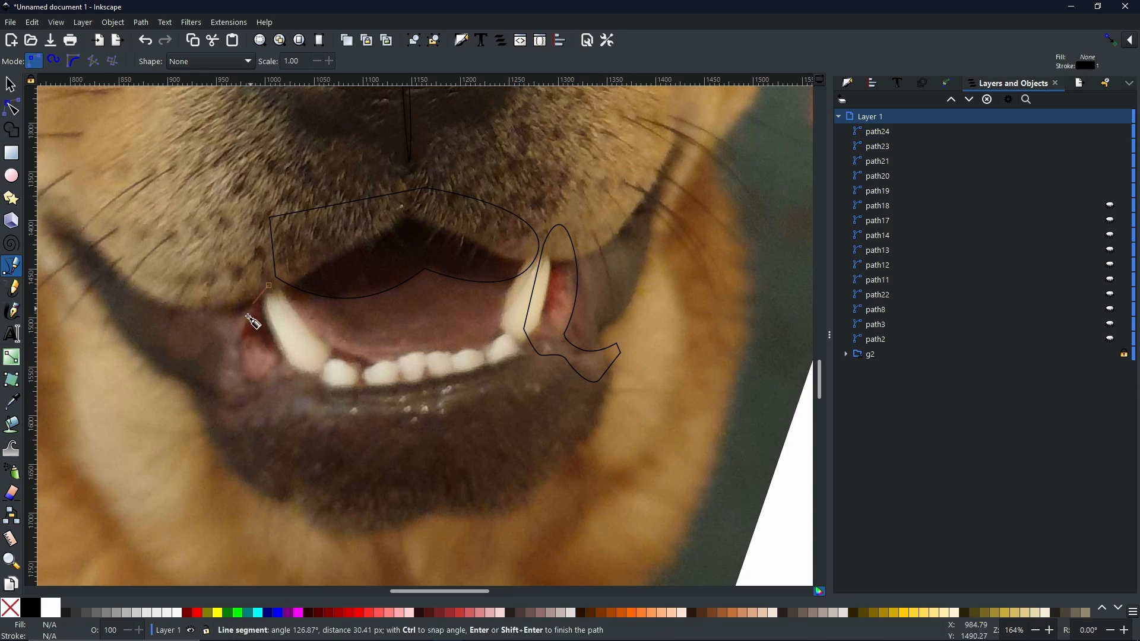
mouse_move(236, 344)
left_mouse_down()
mouse_move(235, 356)
mouse_move(313, 370)
left_mouse_up()
key("Return")
left_click(237, 344)
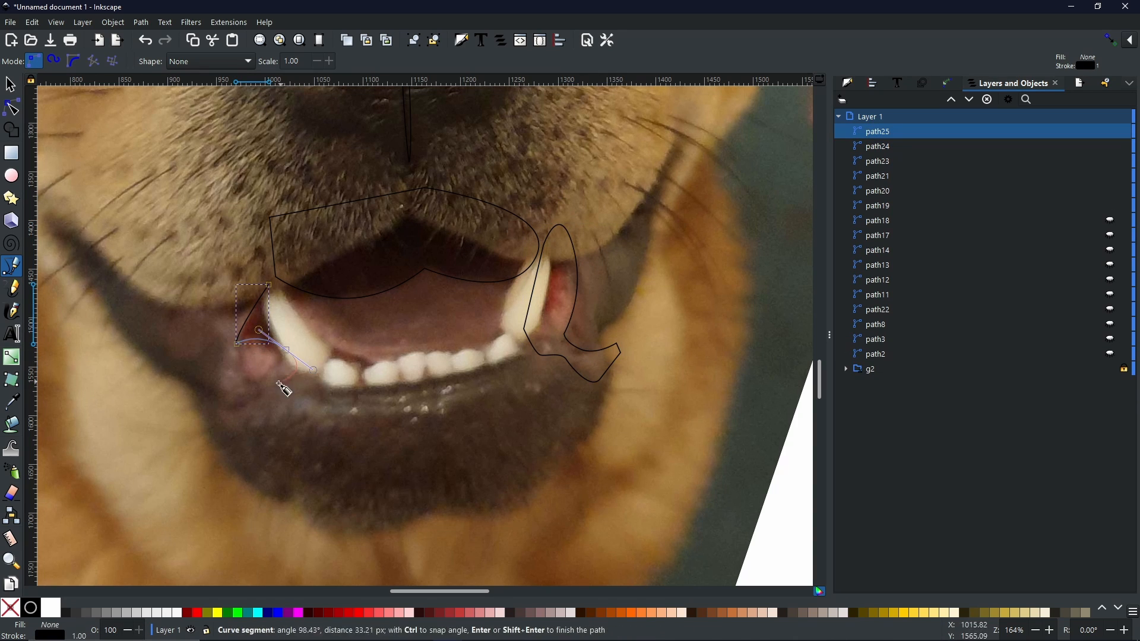
left_click(247, 385)
left_click_drag(232, 396, 220, 367)
left_click_drag(199, 306, 156, 269)
left_click(269, 286)
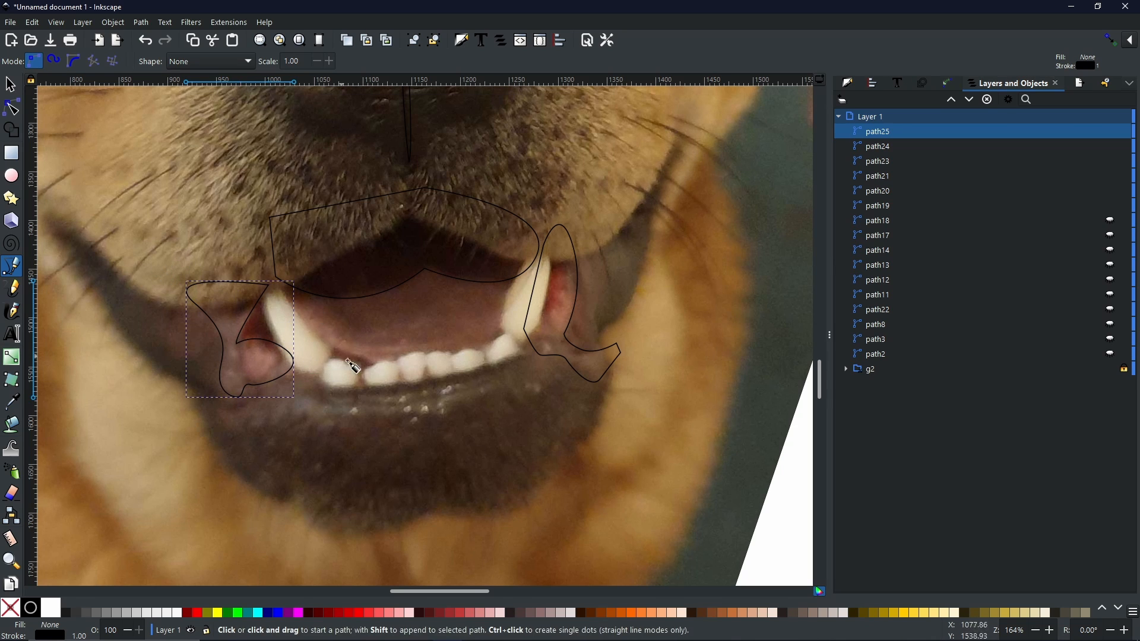
Step: Fill both nostrils, the nose crease and the upper mouth shape with black and remove their strokes
scroll(476, 256, "down", 2)
left_click_drag(486, 146, 467, 308)
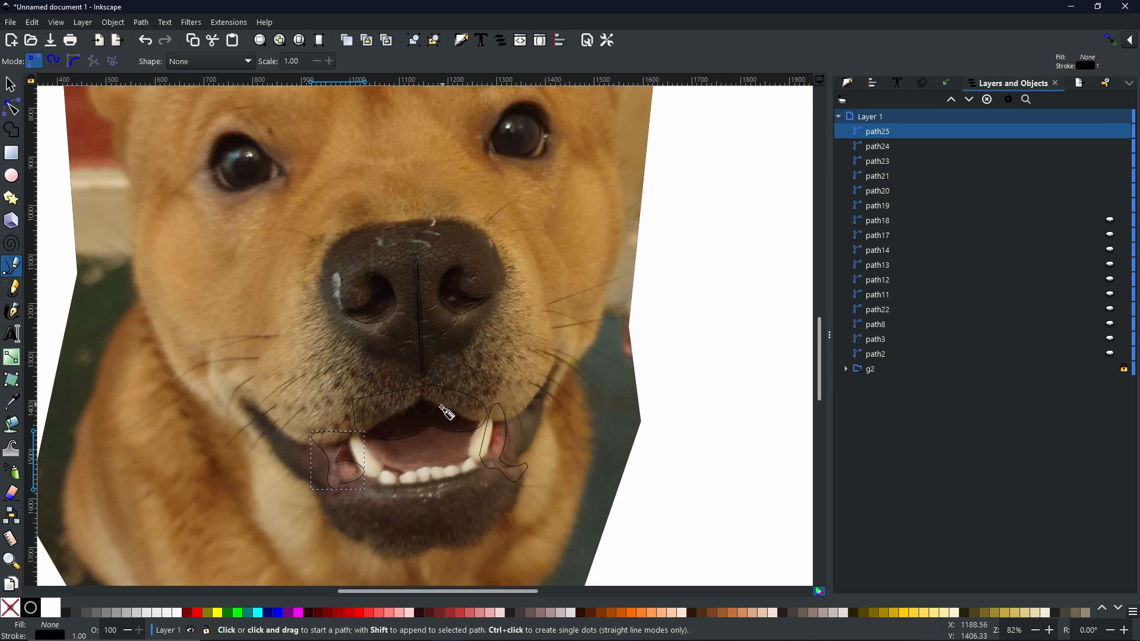
key("Escape")
key("s")
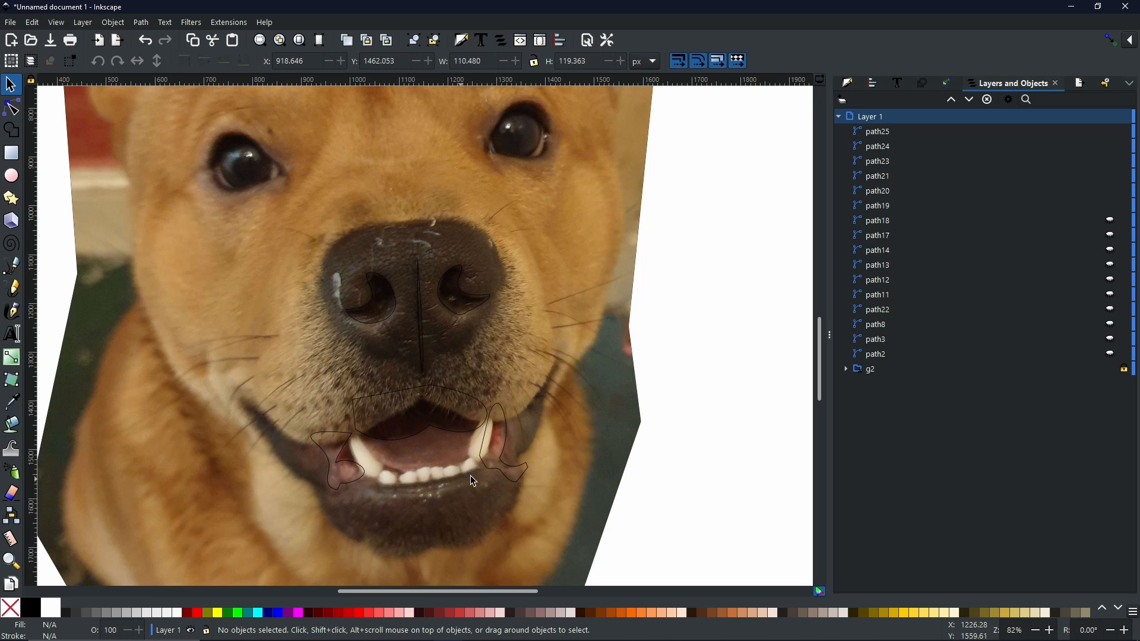
left_click(395, 294)
left_click(463, 292, "shift")
left_click(421, 350, "shift")
left_click(462, 392, "shift")
left_click(31, 608)
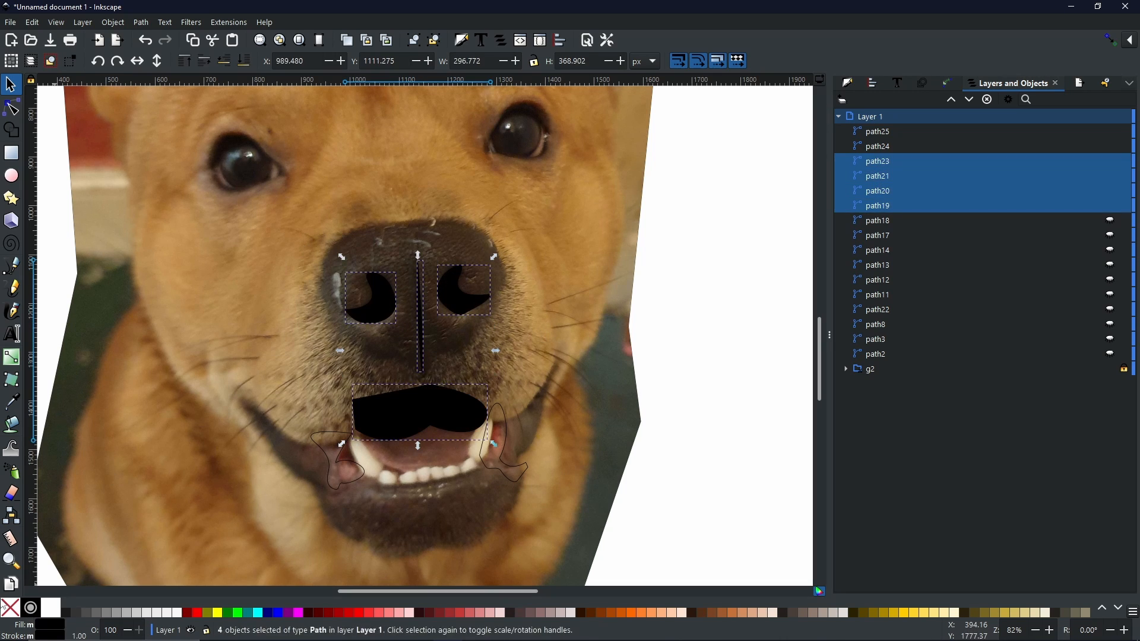
Step: Combine the four black nose and mouth shapes into a single path, and break that path apart again
key("ctrl+k")
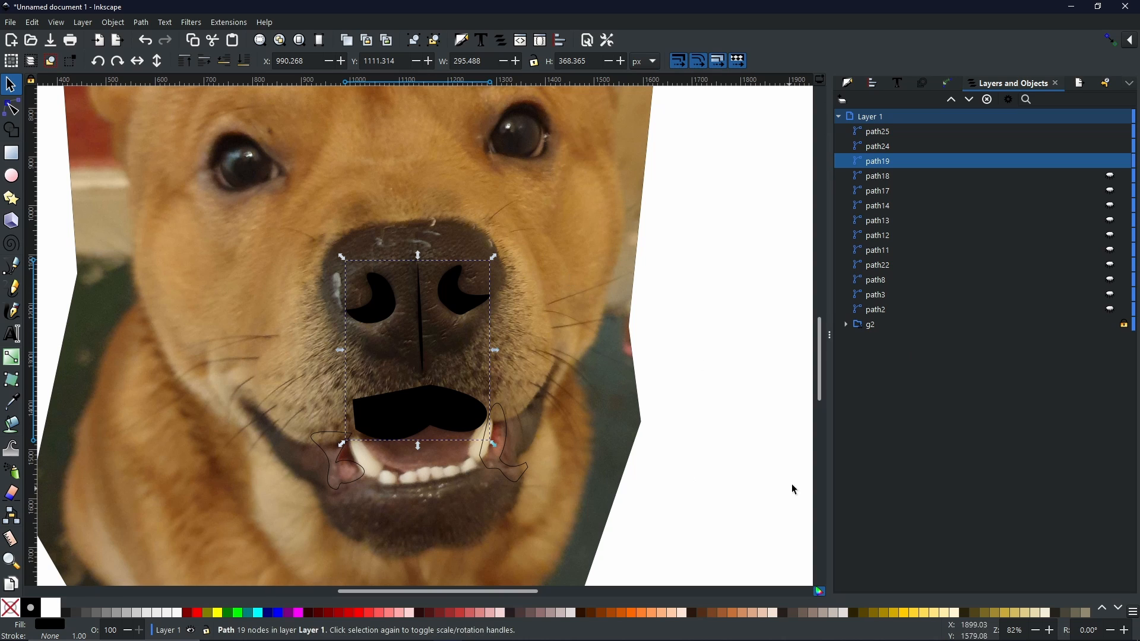
left_click(140, 22)
left_click(164, 202)
left_click(634, 272)
Step: Combine the two nostrils and the nose crease into one path, leaving out the mouth shape
left_click(383, 304)
left_click(421, 321, "shift")
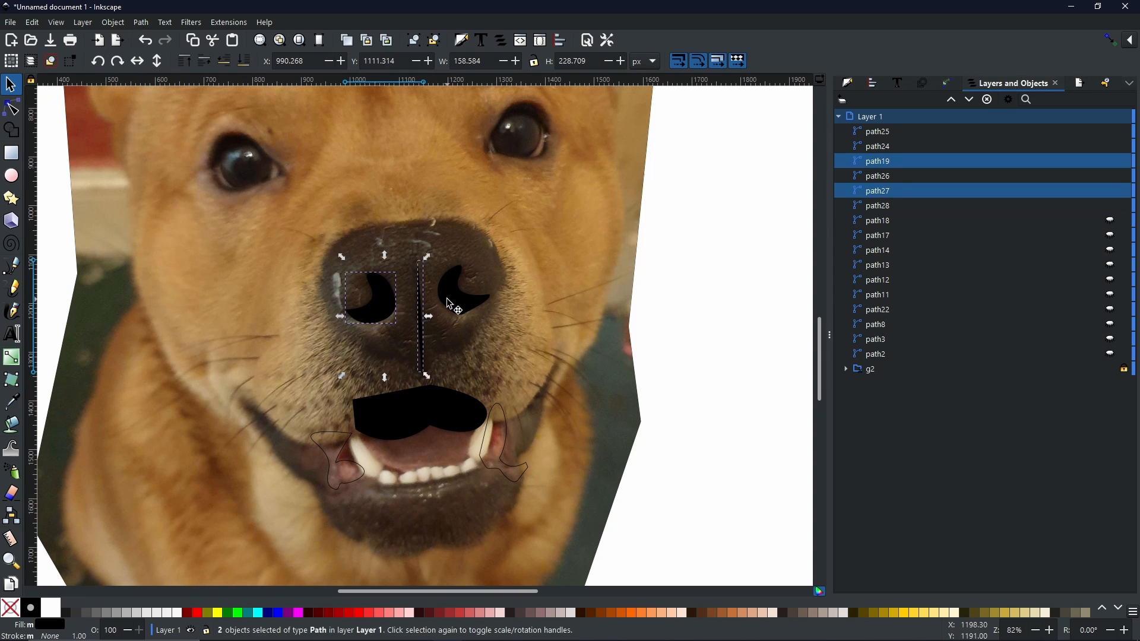
left_click(456, 304, "shift")
key("ctrl+k")
Step: Unhide the traced eye shapes, the dark brown nose and jaw shape, and the tan muzzle shape
left_click(1110, 191)
left_click(1110, 205)
left_click(1110, 220)
left_click(1110, 235)
left_click(1110, 250)
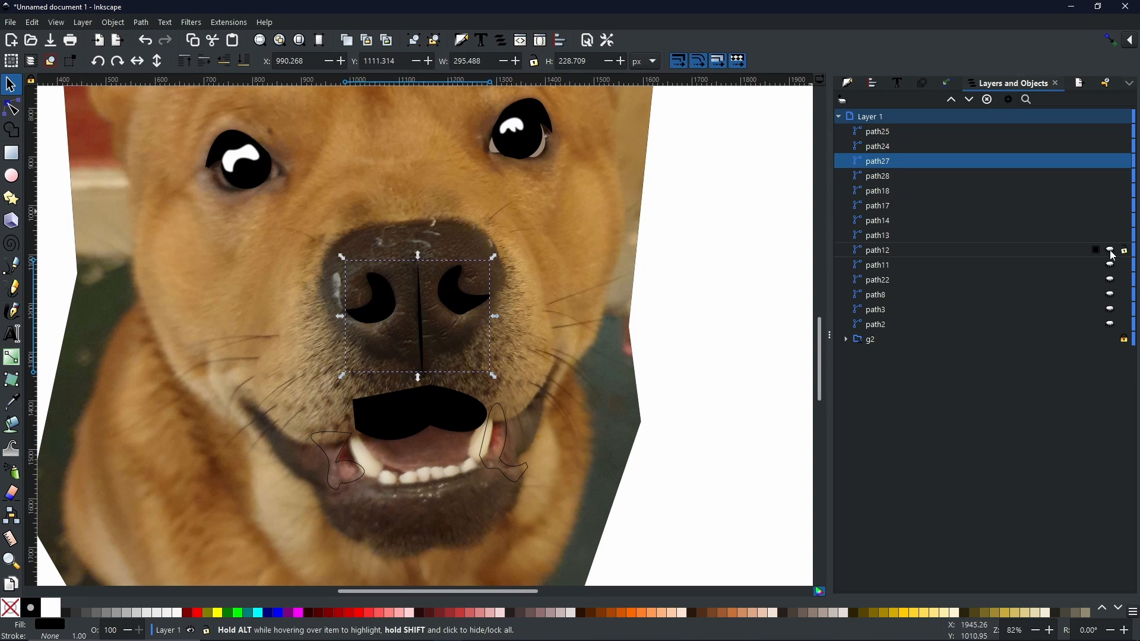
left_click(1110, 265)
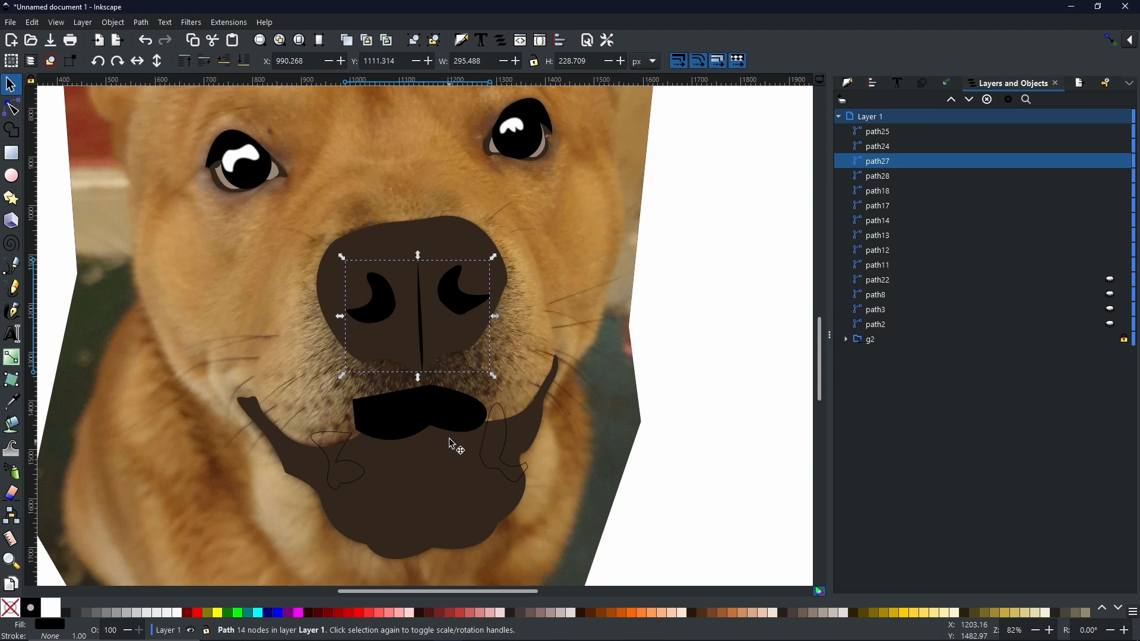
left_click(1110, 280)
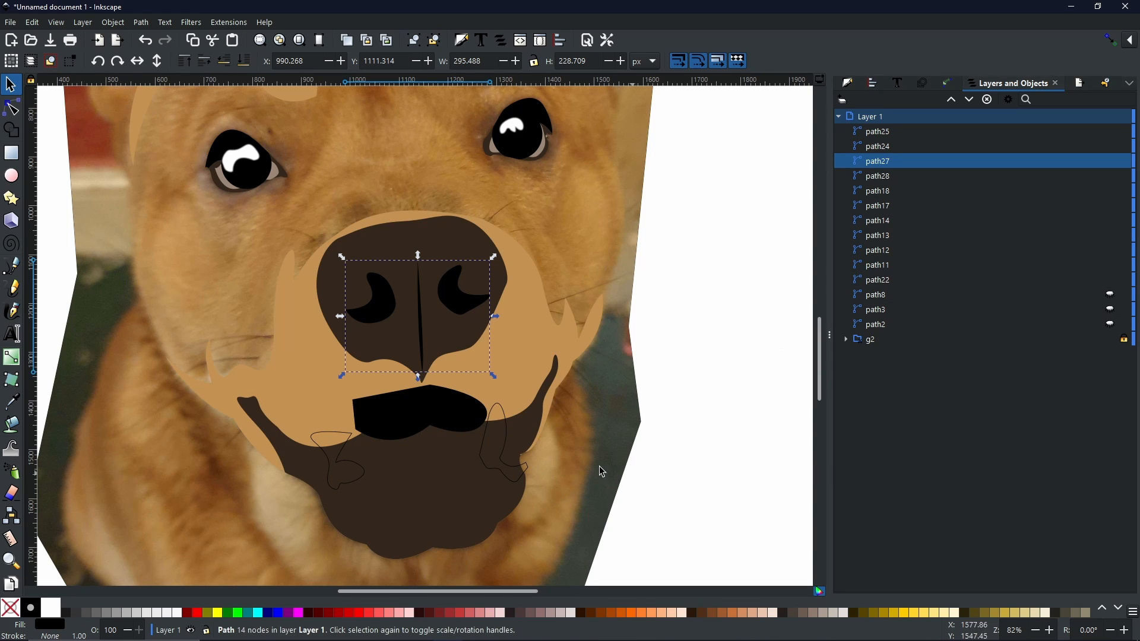
left_click(501, 365)
mouse_move(505, 359)
left_mouse_down()
mouse_move(523, 348)
mouse_move(498, 358)
left_mouse_up()
key("ctrl+z")
left_click(587, 252)
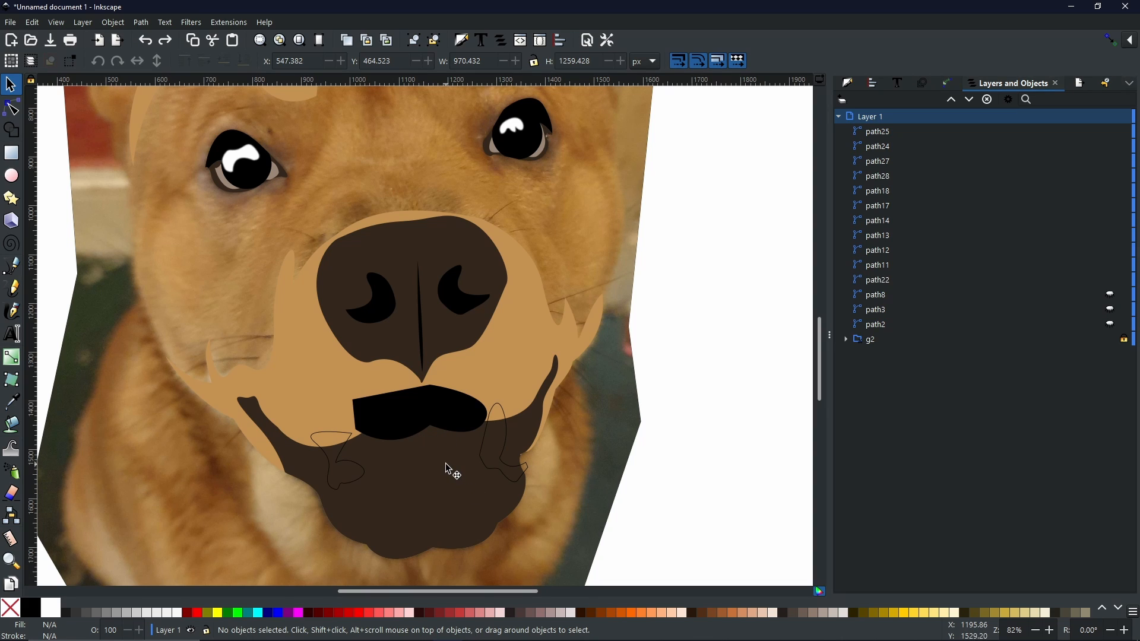
Step: Duplicate the dark brown nose and jaw shape and intersect the copy with the black upper mouth shape
left_click(483, 482)
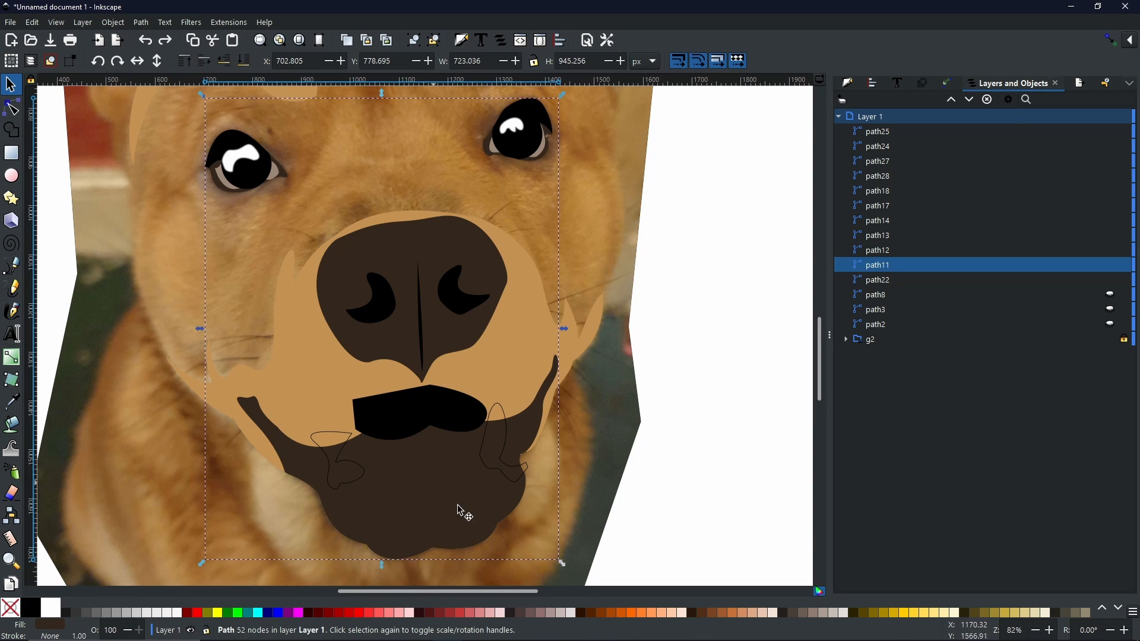
right_click(433, 430)
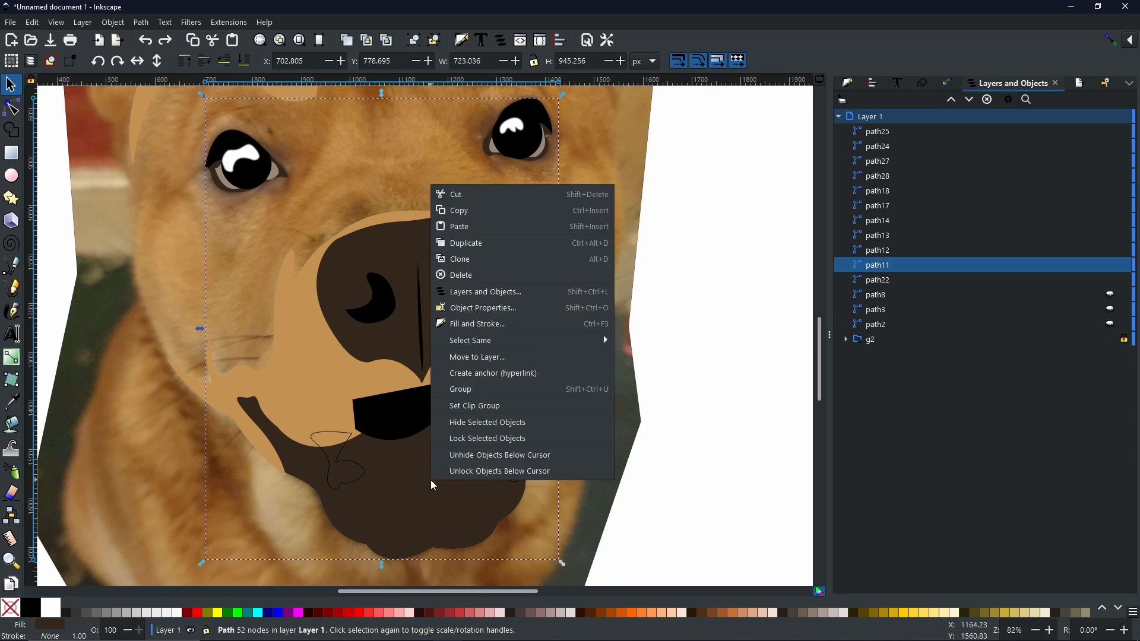
left_click(481, 245)
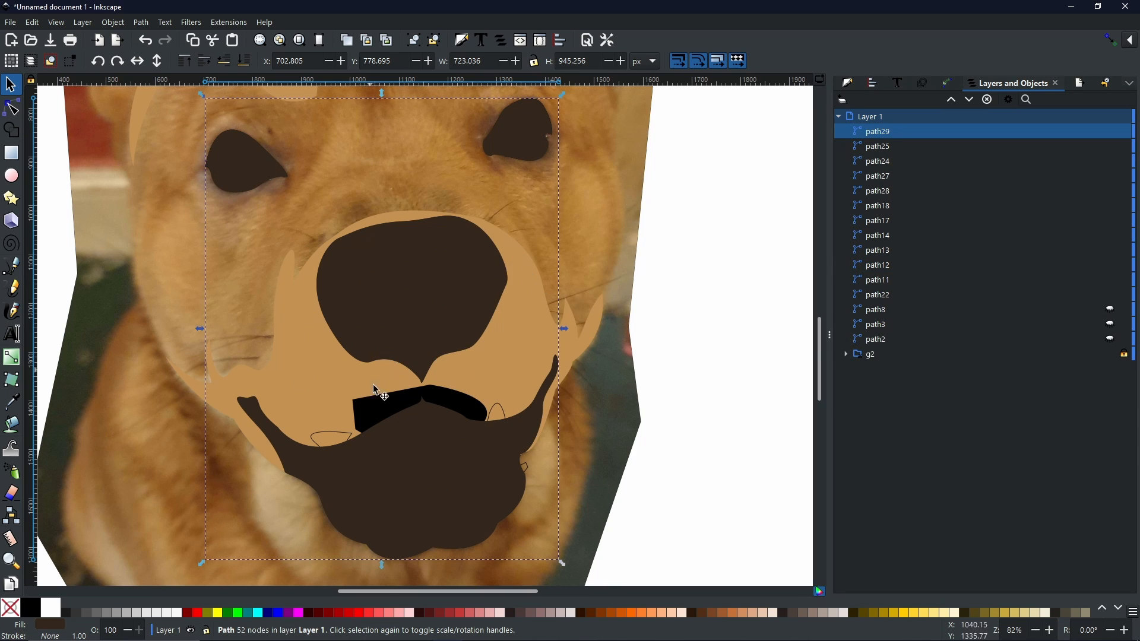
key("shift")
left_click(393, 410, "shift")
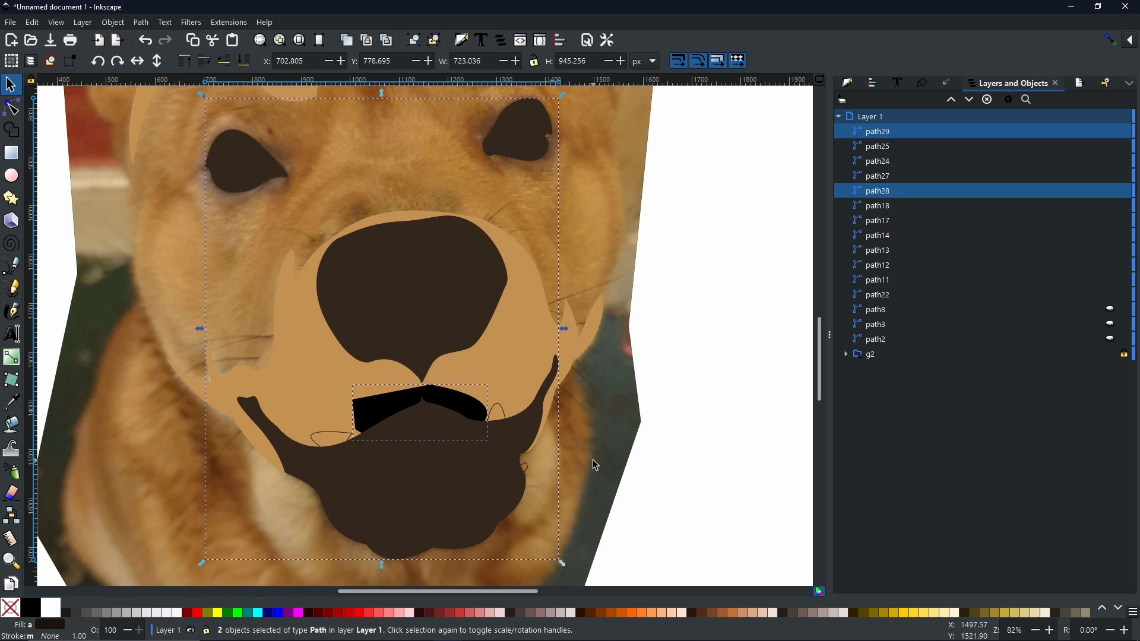
left_click(141, 22)
left_click(159, 119)
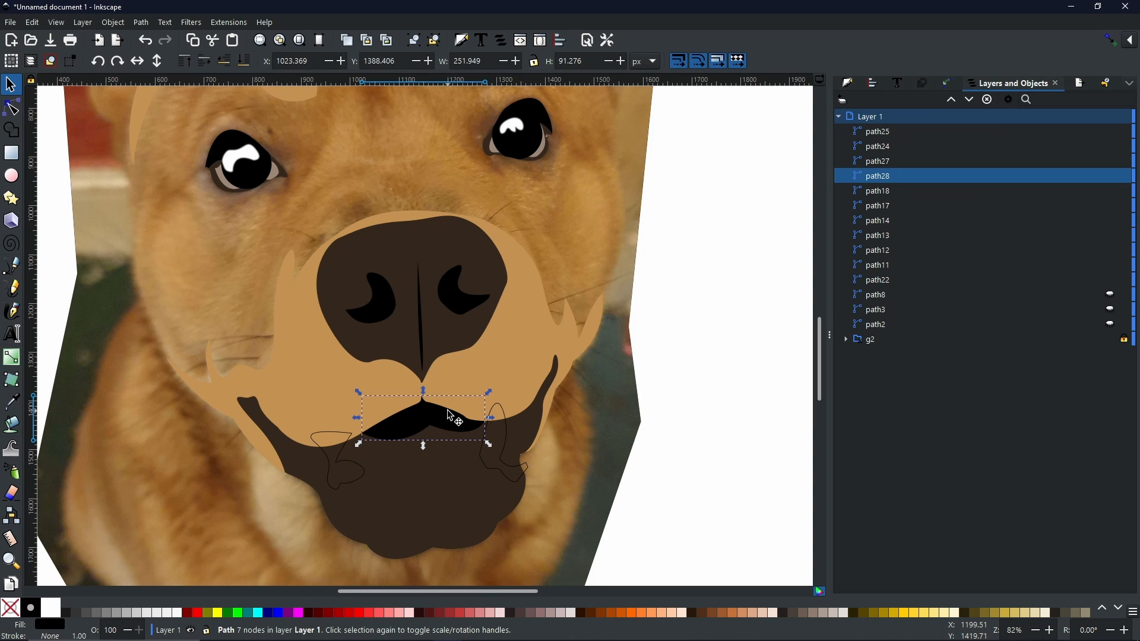
Step: Hide the coloured face shapes and fill both gum outlines with reddish brown sampled from the photo, without strokes
left_click_drag(1110, 279, 1110, 177)
left_click(1110, 177)
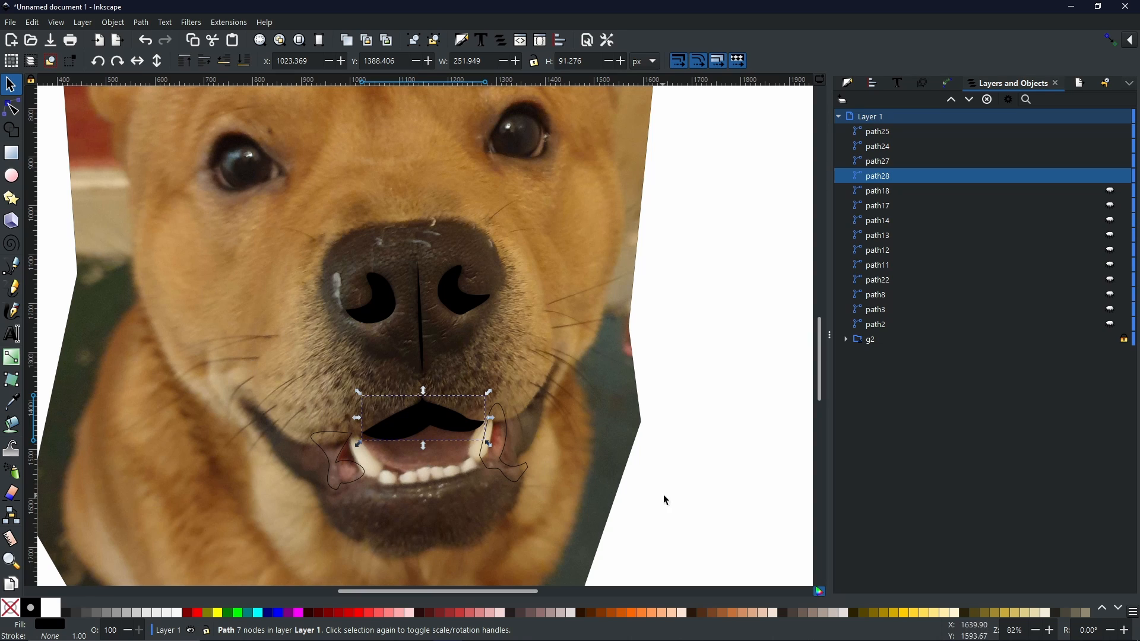
left_click(517, 480)
left_click(11, 402)
left_click(495, 450)
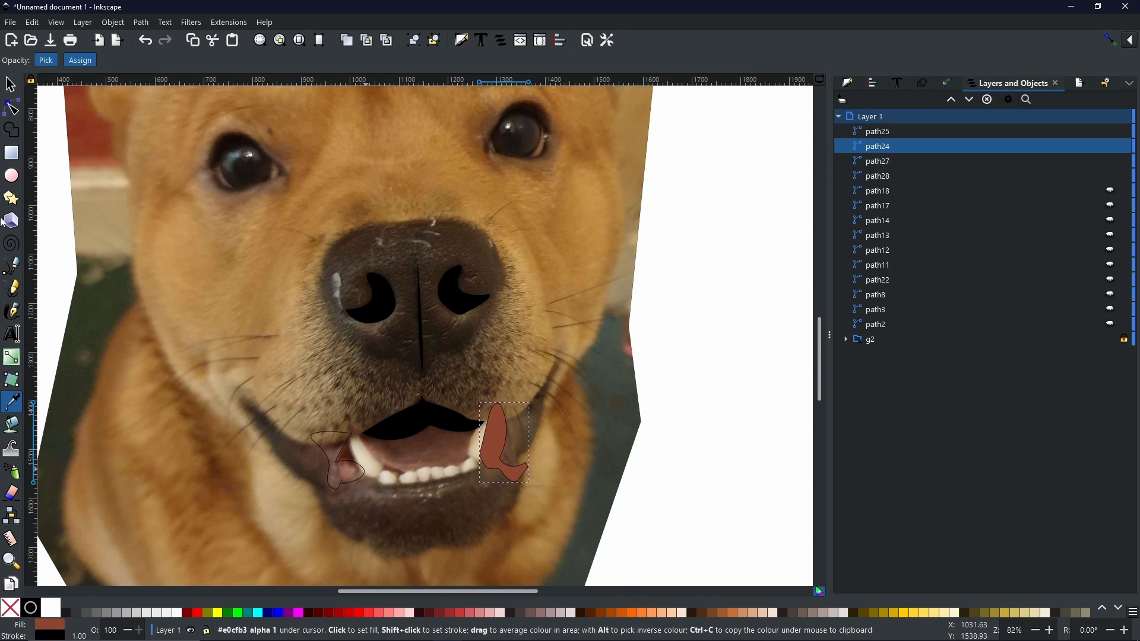
left_click(11, 85)
left_click(333, 465)
left_click(11, 402)
left_click(495, 452)
left_click(11, 84)
left_click(516, 471, "shift")
left_click(10, 608, "shift")
Step: Show the tan muzzle shape, duplicate it, and intersect the copy with the gum shape beside the right canine
left_click(1110, 280)
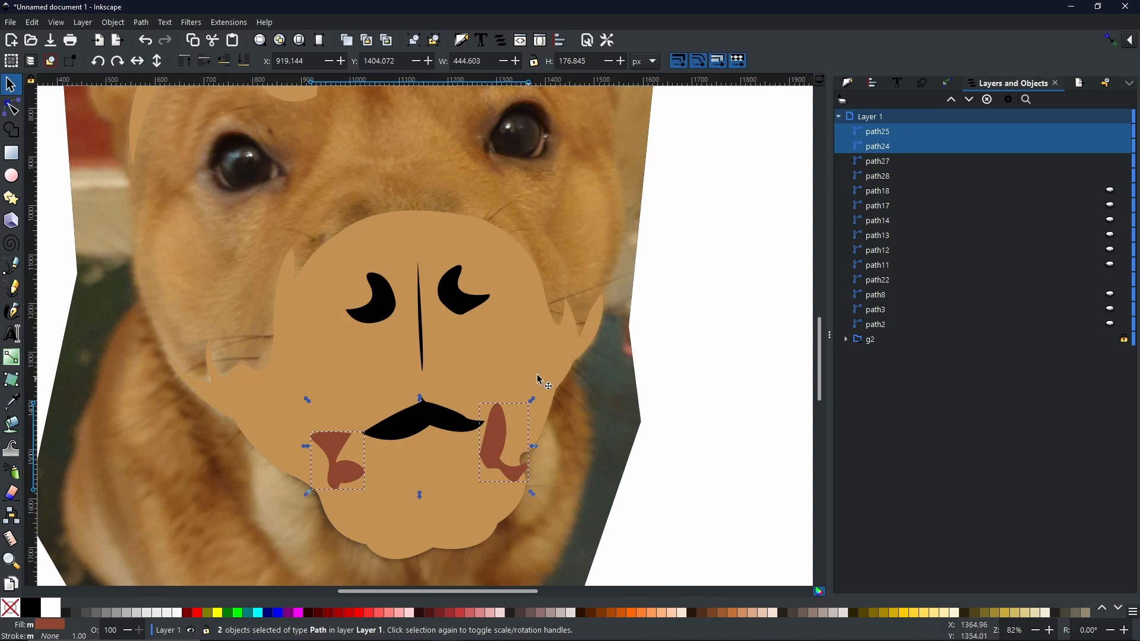
left_click(521, 458)
left_click(523, 469)
left_click(516, 455)
key("ctrl+d")
left_click(525, 467, "shift")
left_click(141, 22)
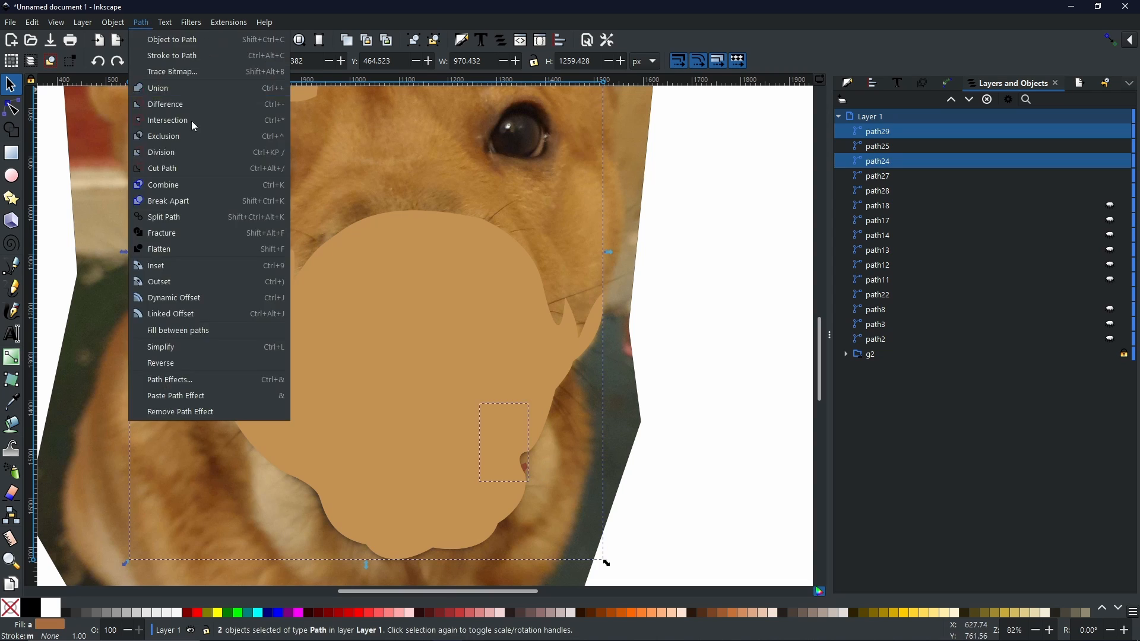
left_click(194, 126)
scroll(534, 468, "up", 2)
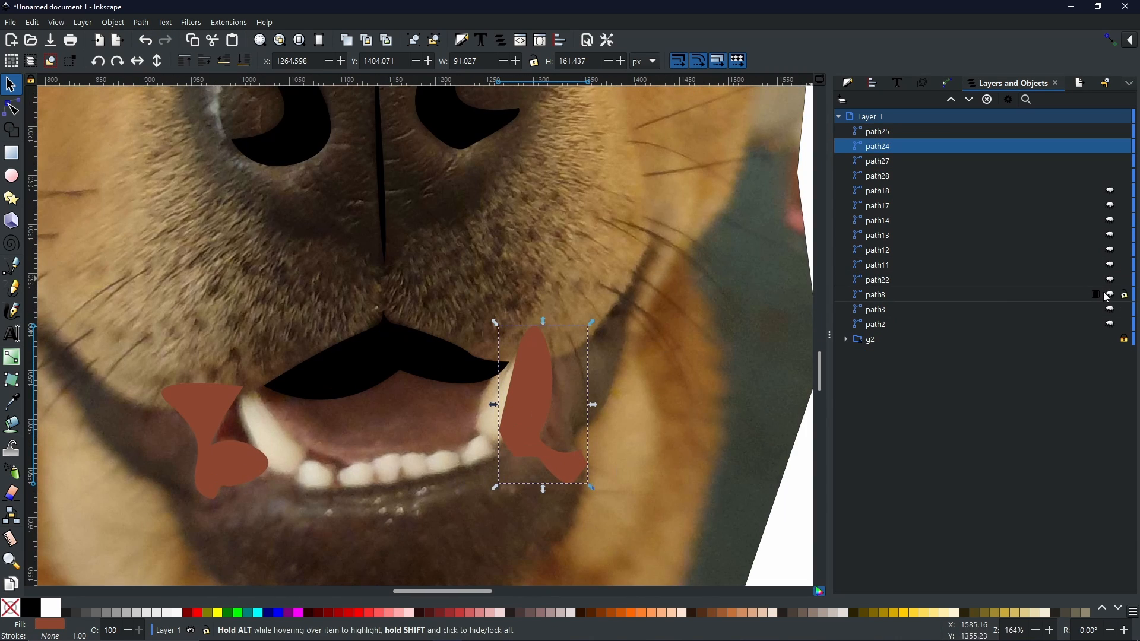
Step: Show the dark brown nose and jaw shape and merge the two reddish gum shapes into a single path
left_click(1110, 309)
left_click(1110, 309)
left_click(1110, 265)
left_click(226, 454, "shift")
left_click(140, 23)
left_click(181, 98)
Step: Intersect the gum path with a duplicate of the dark brown nose and jaw shape, and hide the original brown shape
left_click(470, 190)
key("ctrl+d")
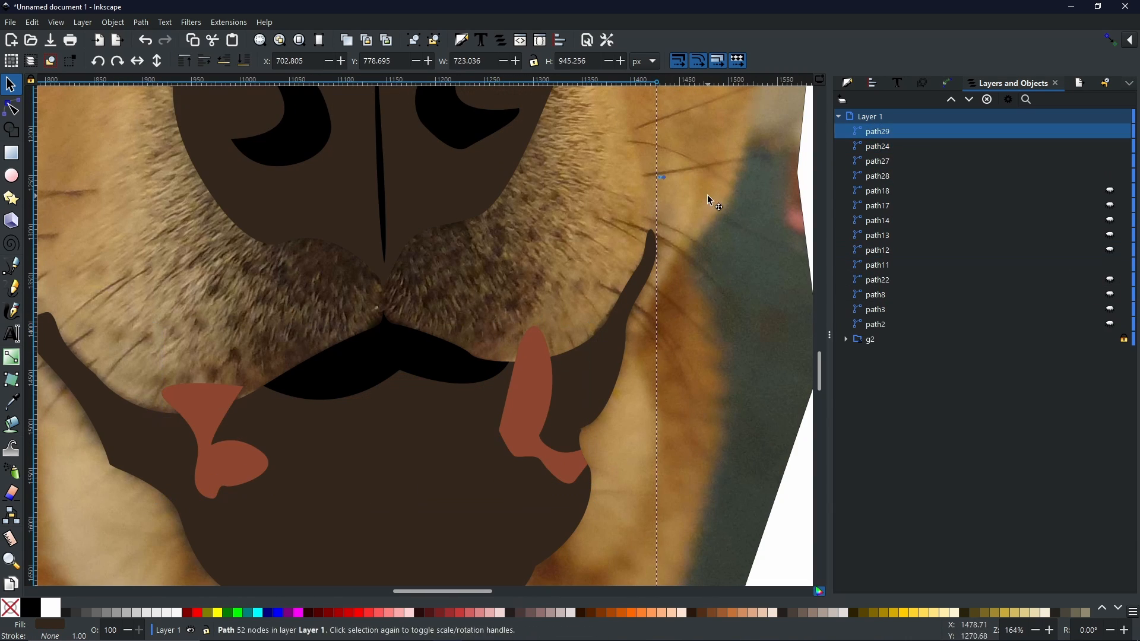
left_click(532, 345, "shift")
left_click(140, 23)
left_click(172, 120)
scroll(427, 411, "down", 1)
left_click(1110, 250)
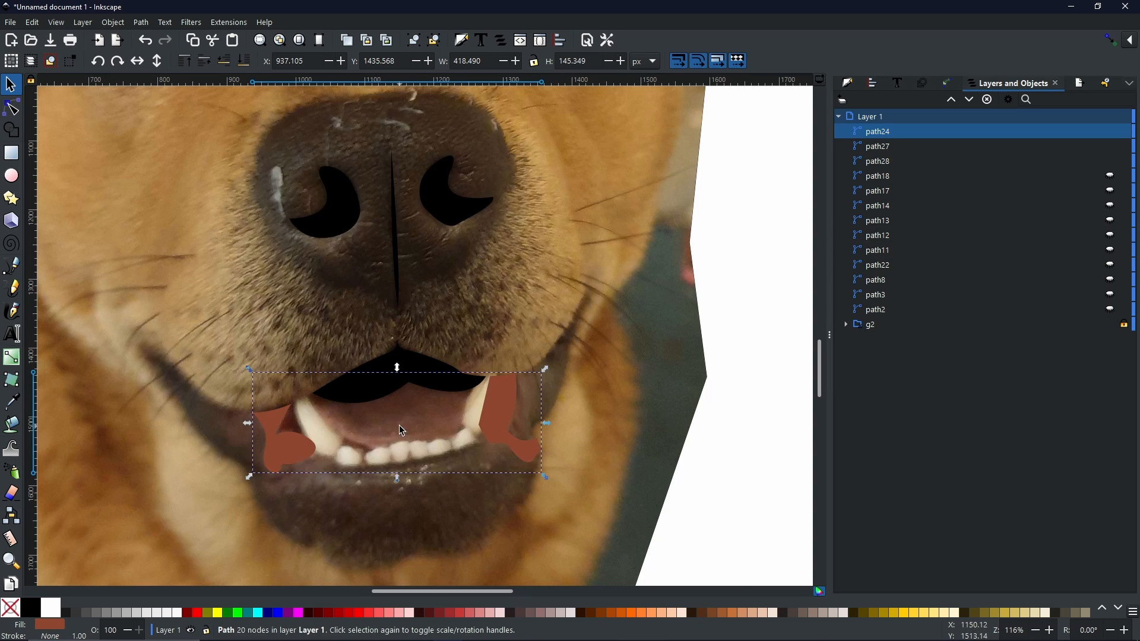
Step: Hide the gum path and draw a closed curved outline around the left canine tooth
left_click_drag(399, 425, 423, 343)
scroll(423, 342, "up", 2)
left_click(1110, 131)
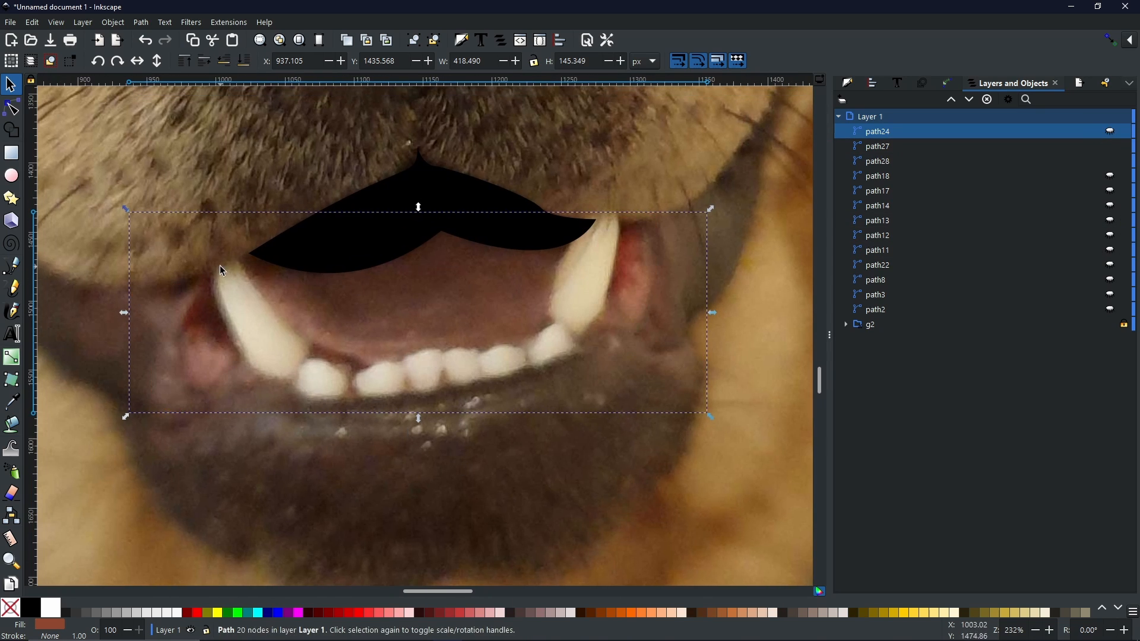
left_click(15, 267)
left_click(298, 338)
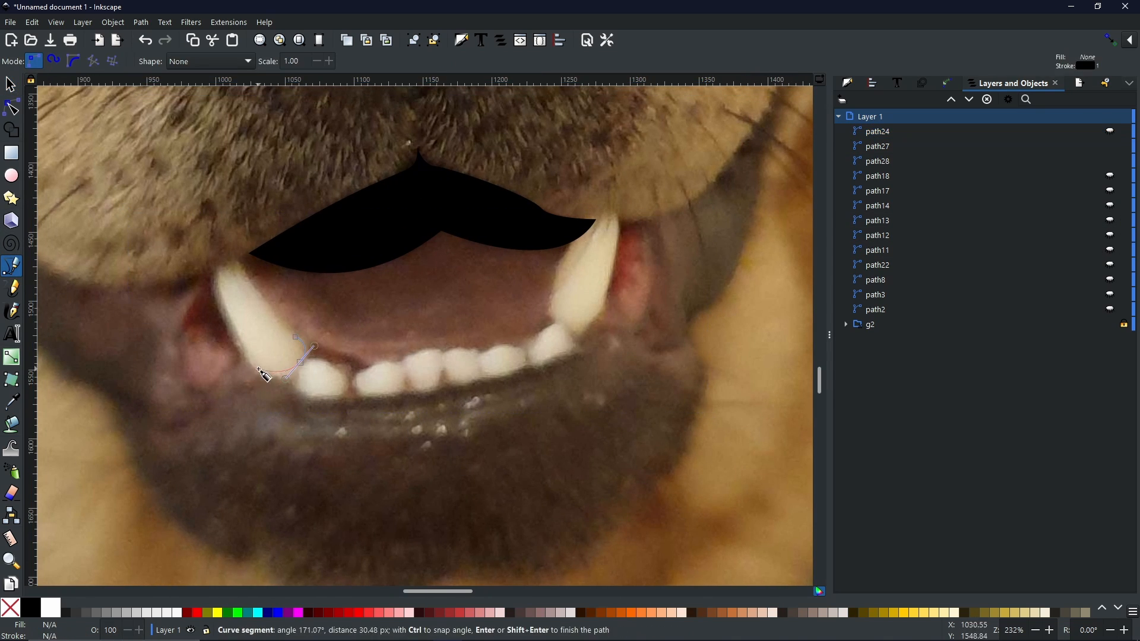
left_click_drag(224, 243, 237, 230)
left_click(224, 244)
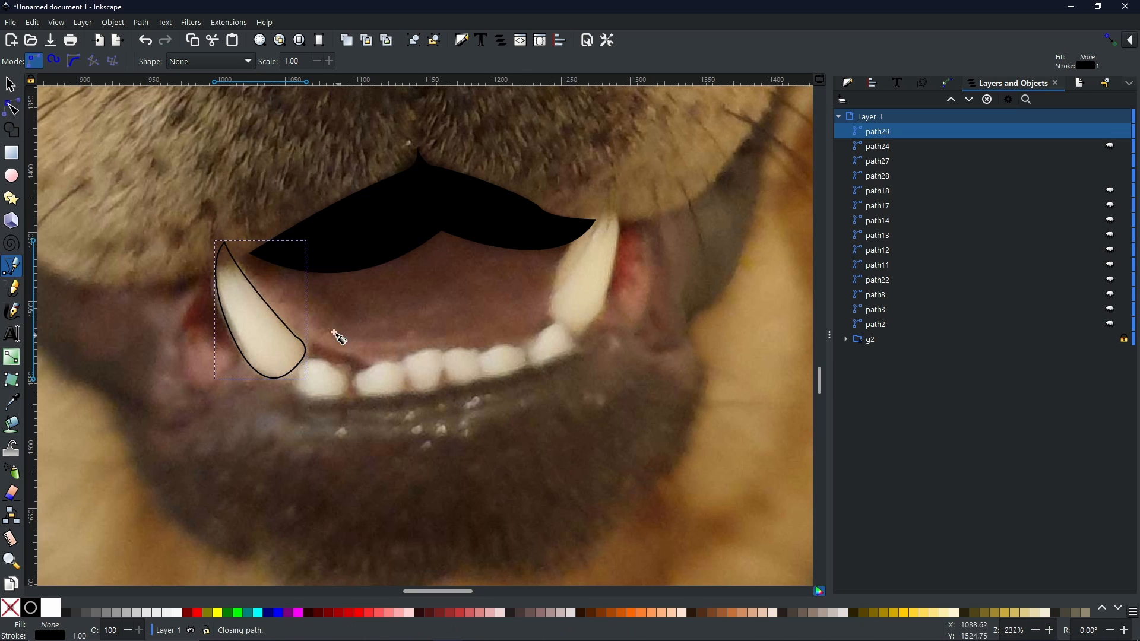
Step: Draw a closed curved outline about 60 by 116 px around the right canine tooth, with its tip extending above the black mouth shape
left_click(554, 313)
left_click_drag(605, 201, 663, 151)
left_click(585, 332)
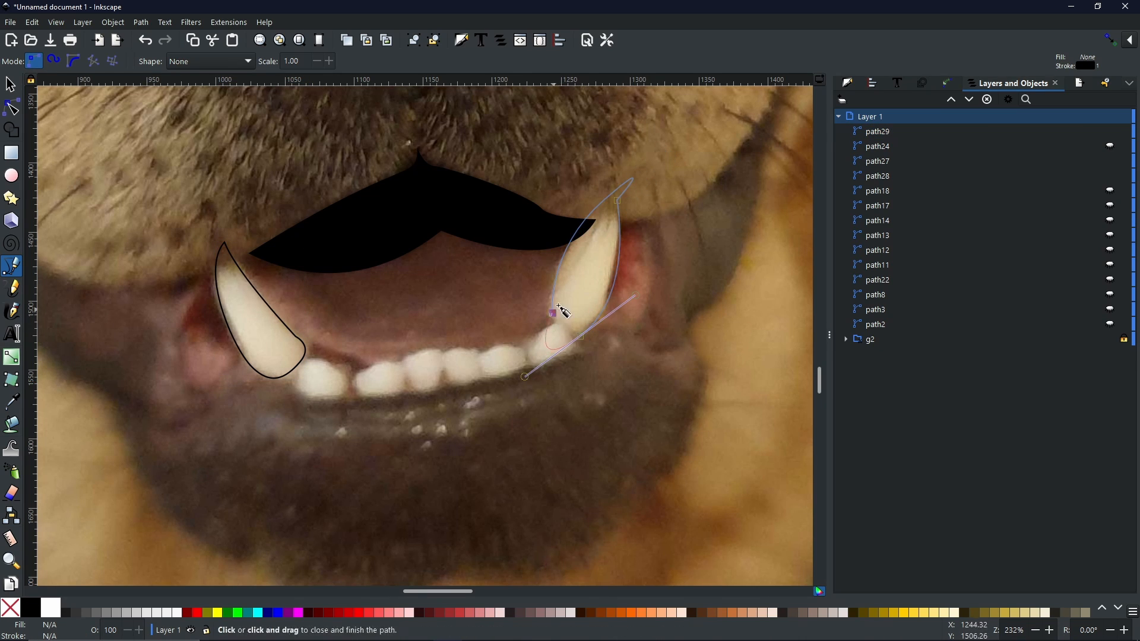
left_click(554, 313)
Step: Draw closed rounded outlines around the two small teeth directly beside the left and right canines
left_click(297, 392)
left_click_drag(338, 400, 302, 435)
left_click(532, 366)
left_click_drag(575, 351, 543, 374)
key("Return")
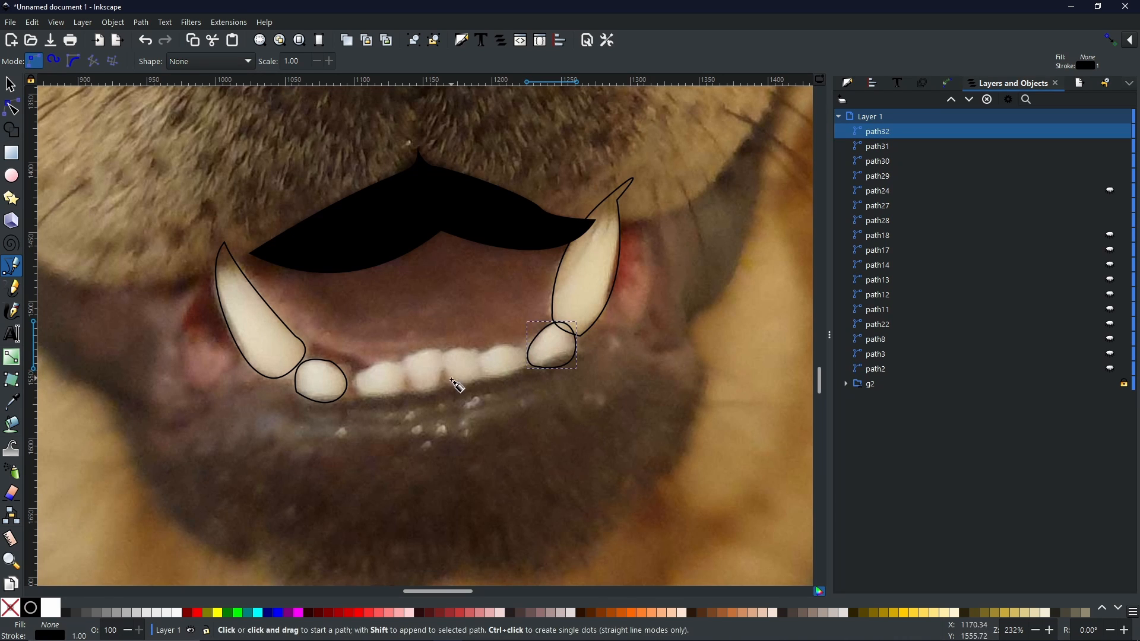
Step: Draw closed curved outlines around the two narrow middle teeth of the lower row
left_click(403, 361)
left_click_drag(440, 352, 366, 278)
key("BackSpace")
key("Return")
left_click(441, 353)
left_click(443, 353)
key("Return")
left_click_drag(476, 352, 417, 276)
left_click(476, 351)
key("ctrl+z")
left_click(477, 351)
left_click_drag(466, 388, 447, 396)
left_click_drag(443, 354, 444, 330)
Step: Outline the remaining teeth on either side of the middle pair, making the left one about 39 by 31 px
left_click(480, 356)
left_click(506, 378)
left_click_drag(521, 351, 478, 316)
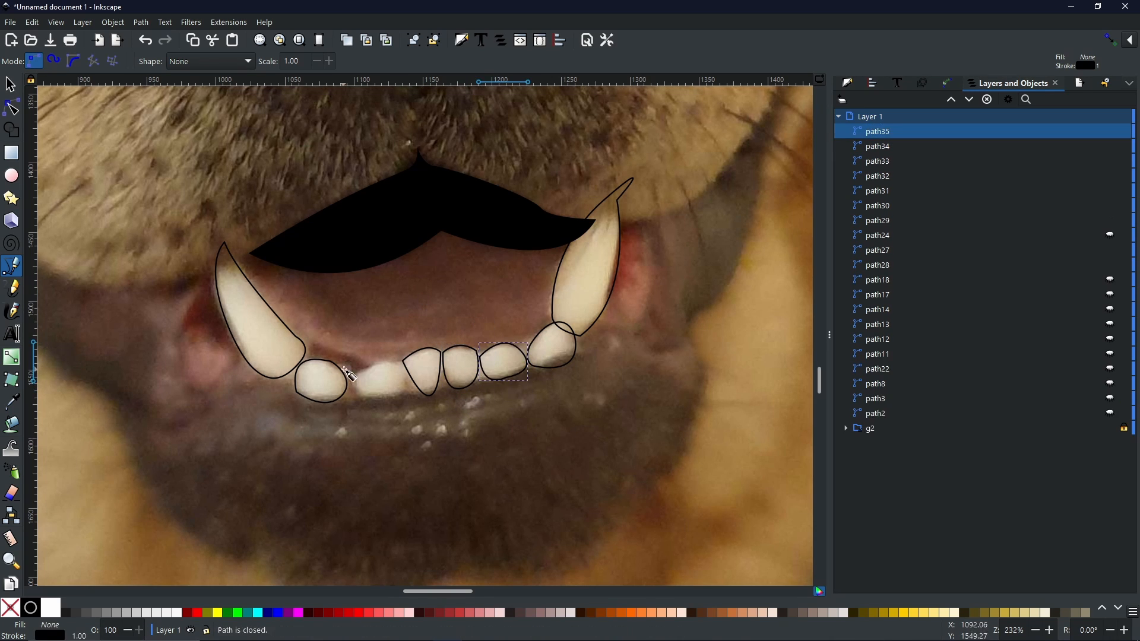
left_click(355, 373)
left_click_drag(404, 365, 363, 341)
left_click(400, 398)
key("s")
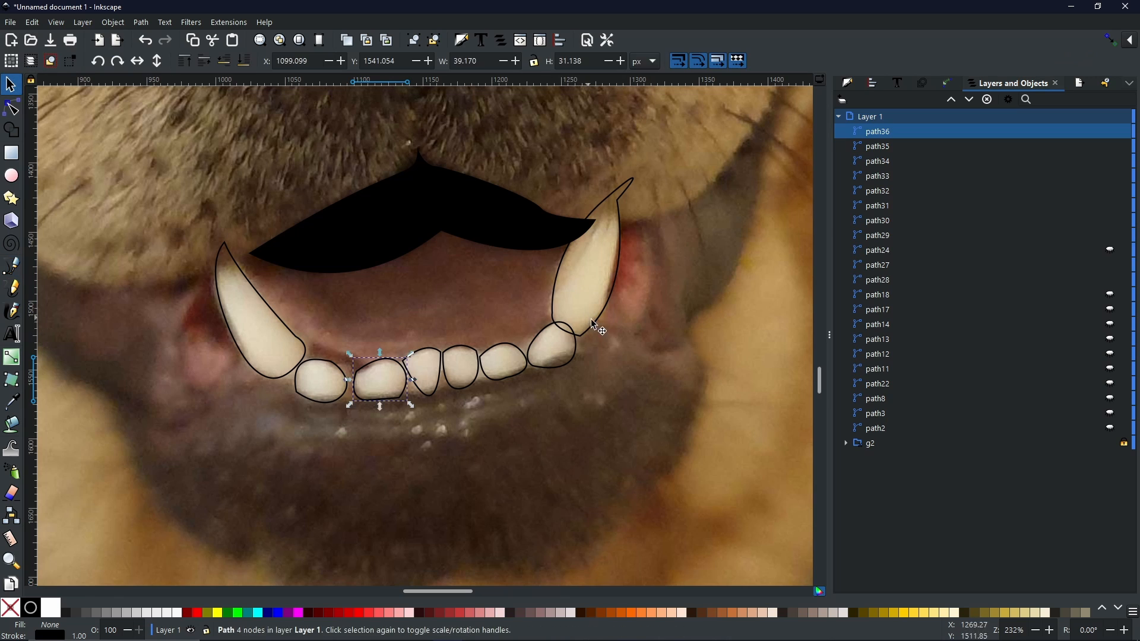
left_click(592, 317)
left_click(768, 446)
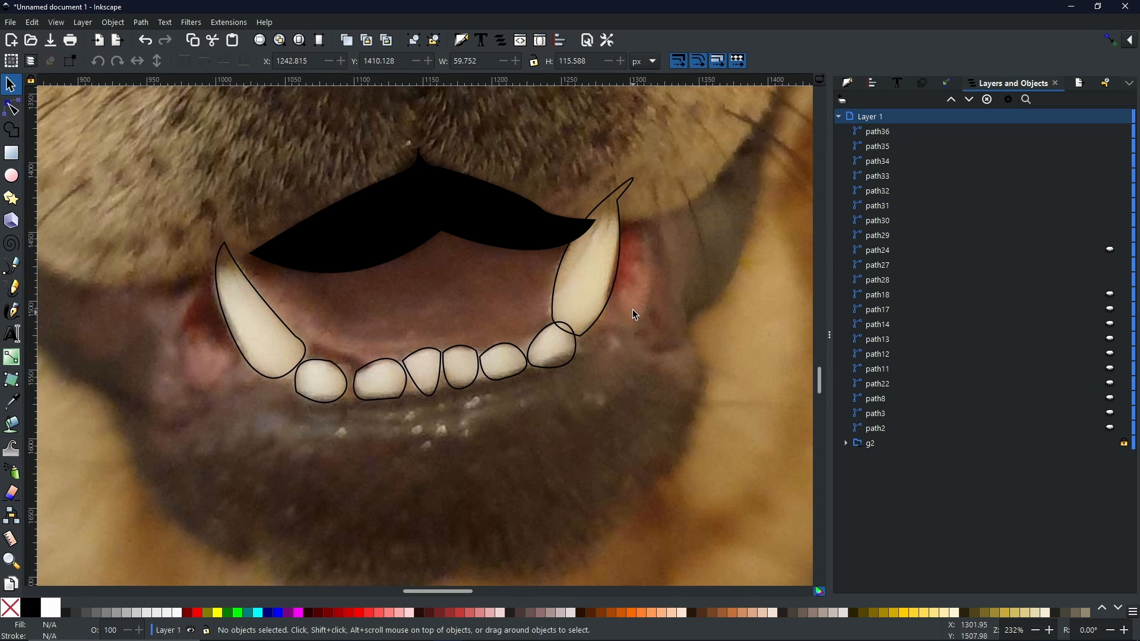
Step: Fill all eight tooth outlines with the cream colour averaged from the left canine in the photo and remove their strokes
left_click(612, 291)
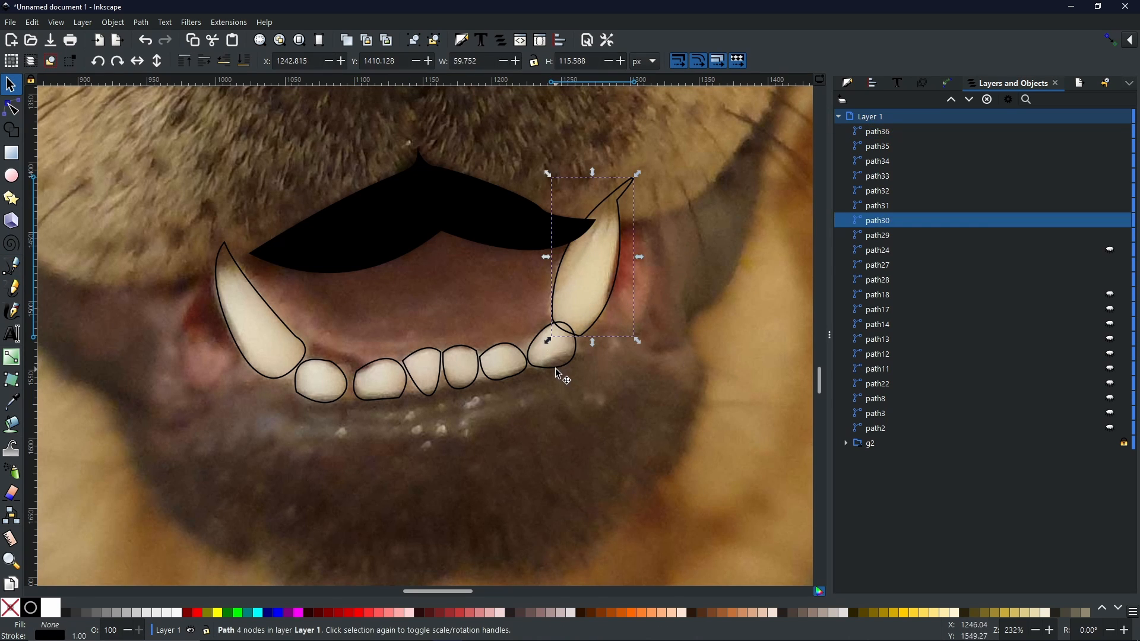
left_click(555, 363, "shift")
left_click(507, 375, "shift")
left_click(456, 382, "shift")
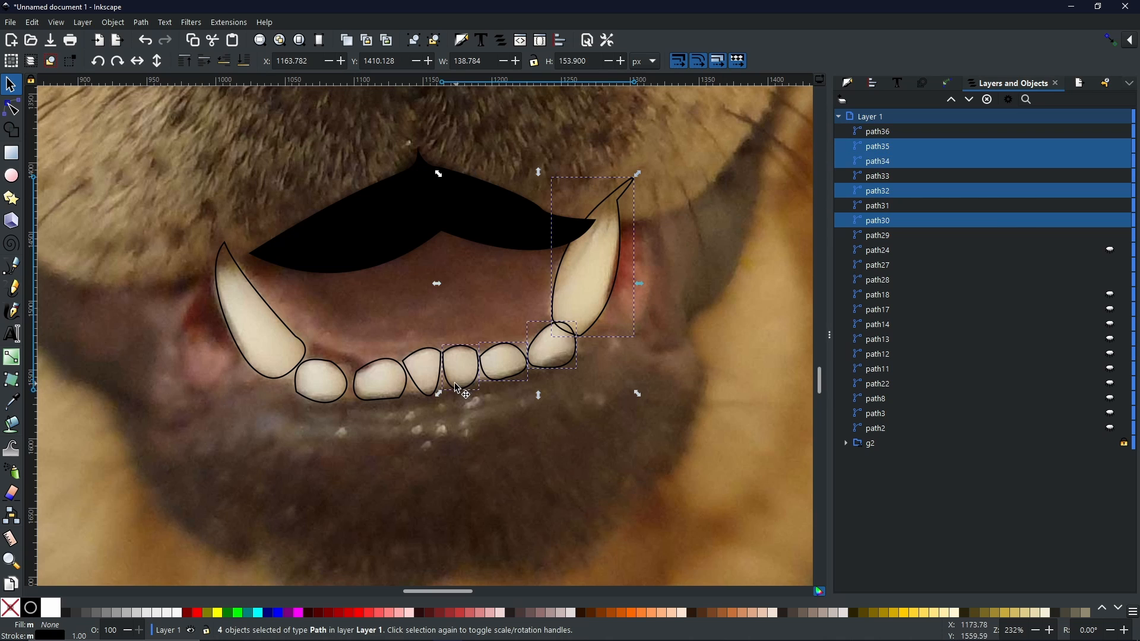
left_click(424, 395, "shift")
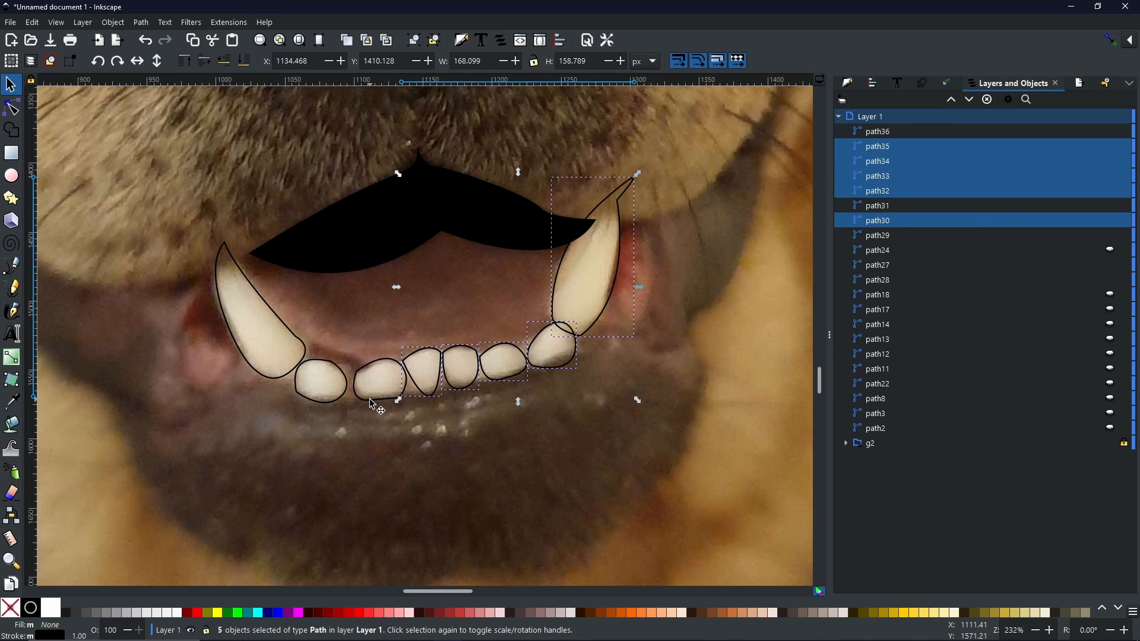
left_click(369, 397, "shift")
left_click(309, 396, "shift")
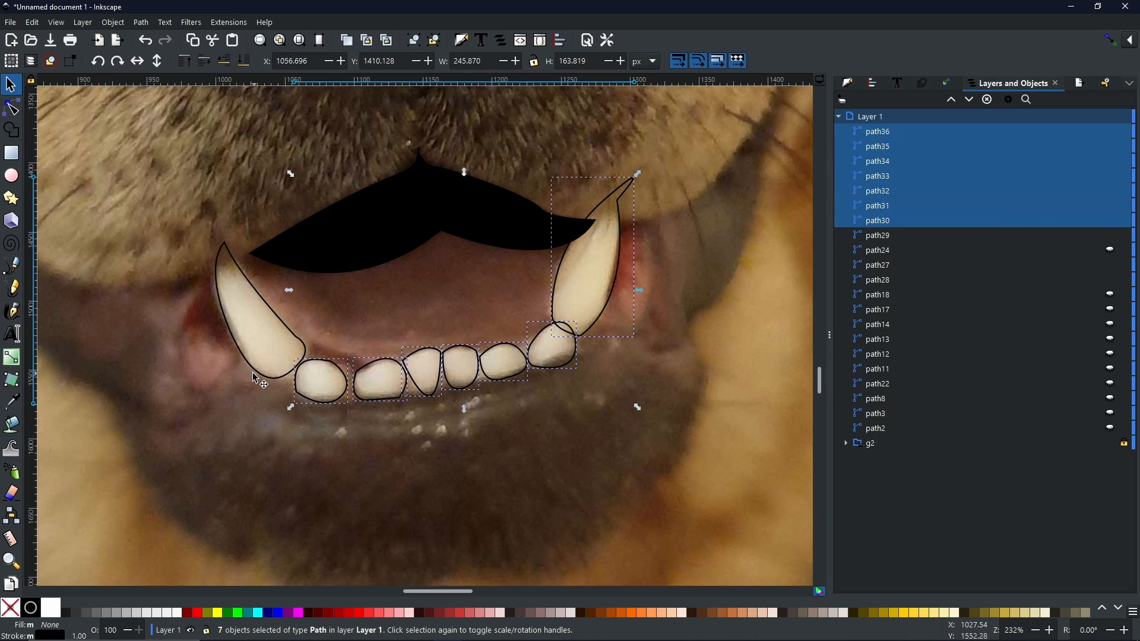
left_click(254, 374, "shift")
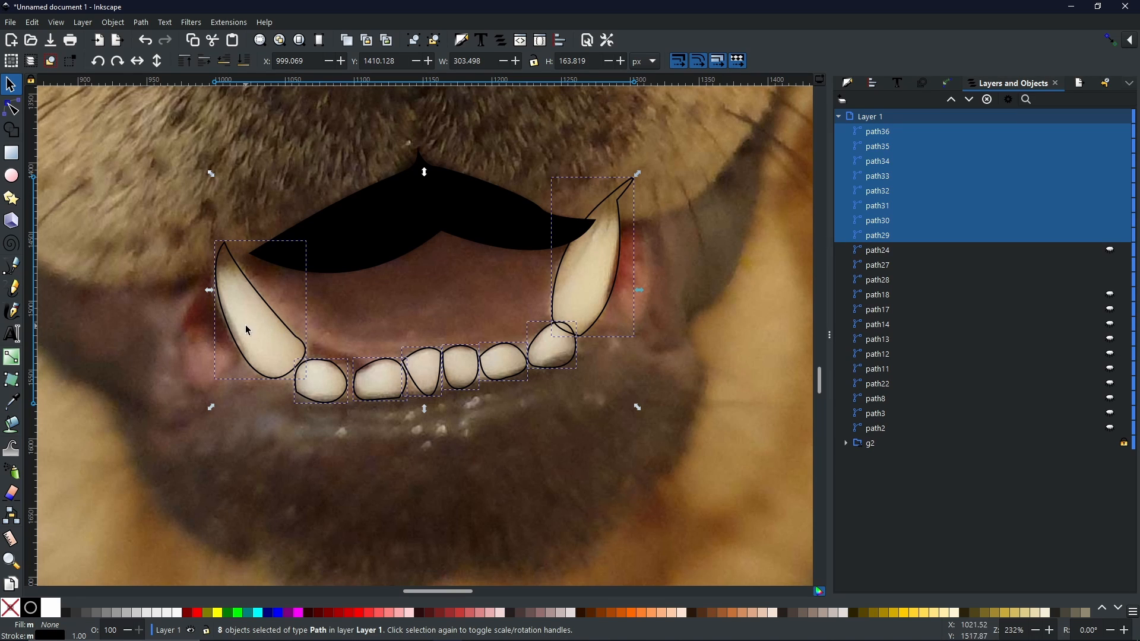
left_click(5, 408)
left_click_drag(251, 326, 266, 344)
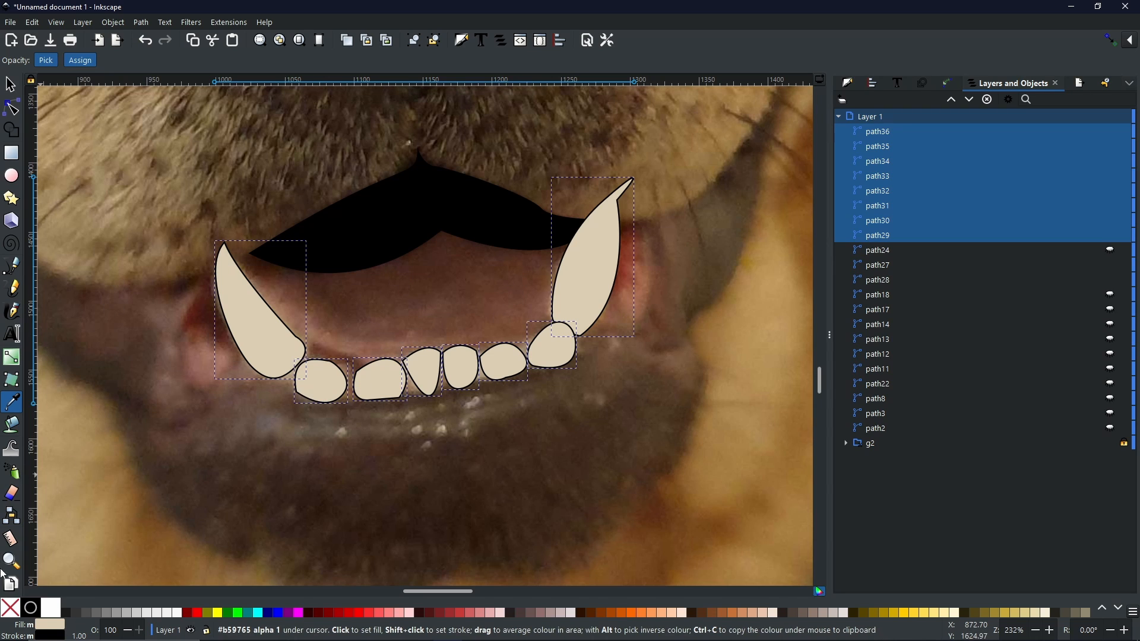
left_click(10, 608, "shift")
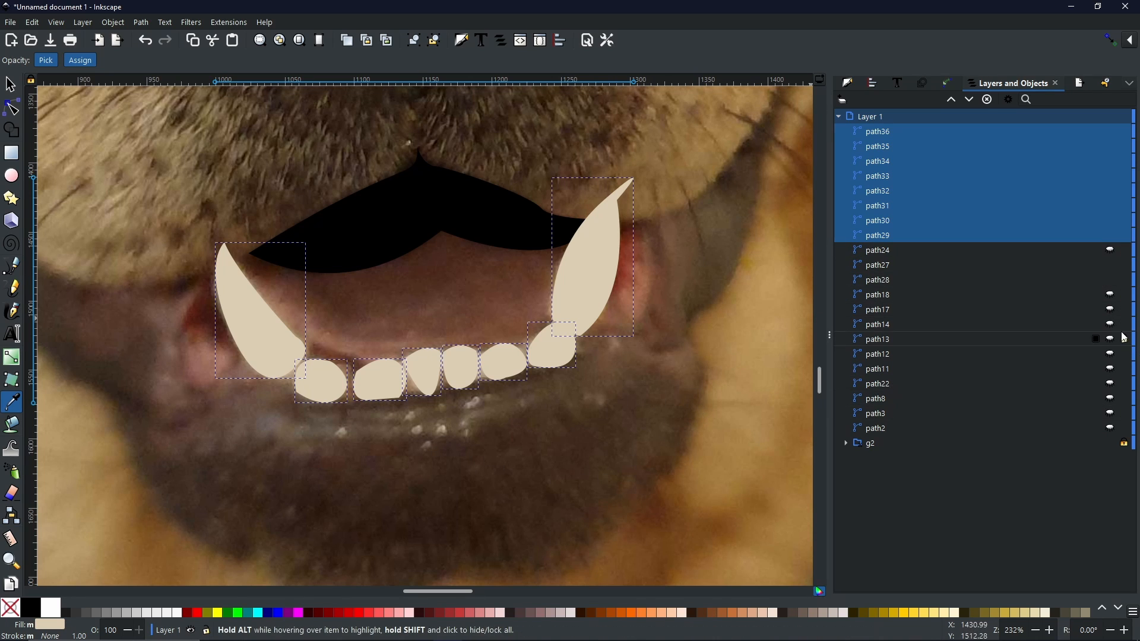
Step: Show the dark brown muzzle and mouth shape and merge the eight teeth into one path with Union
left_click(1112, 369)
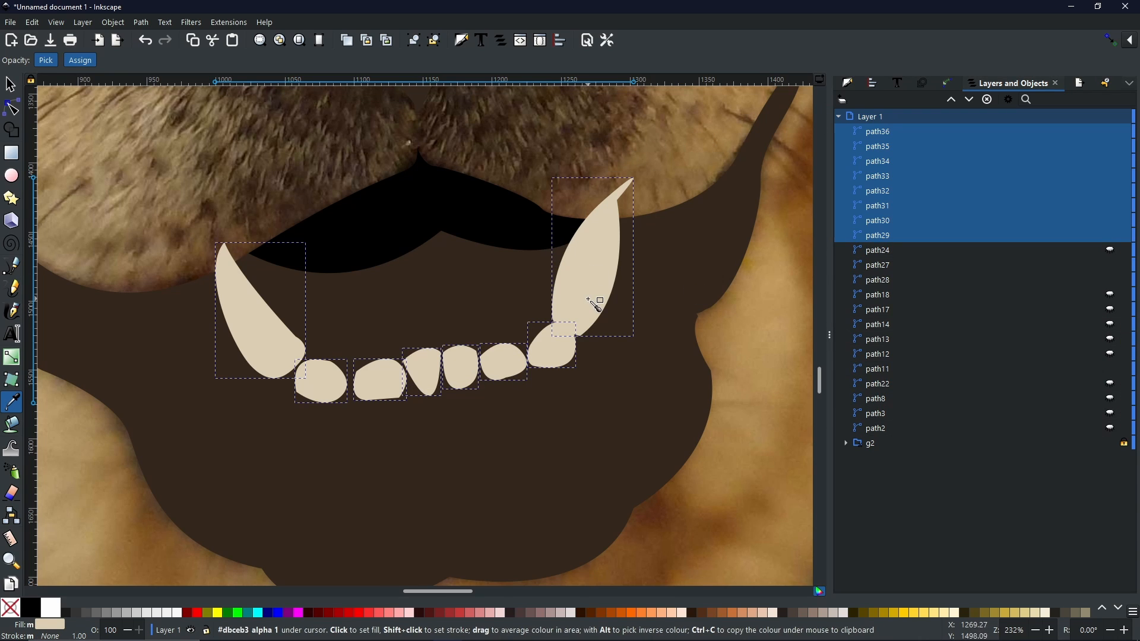
scroll(535, 324, "down", 3)
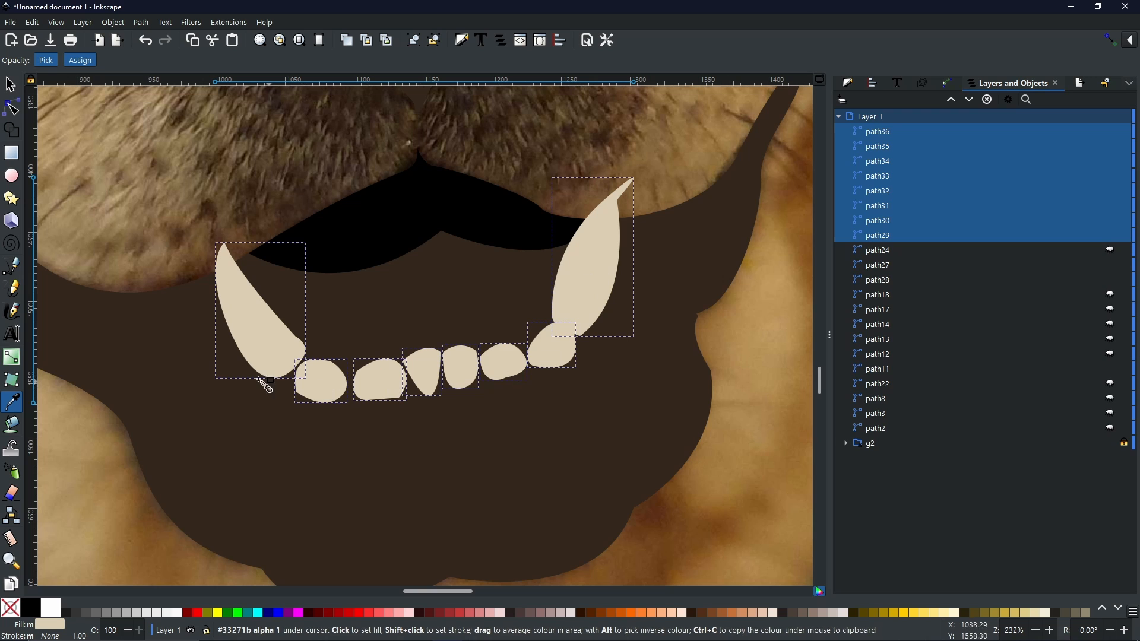
scroll(516, 334, "up", 1)
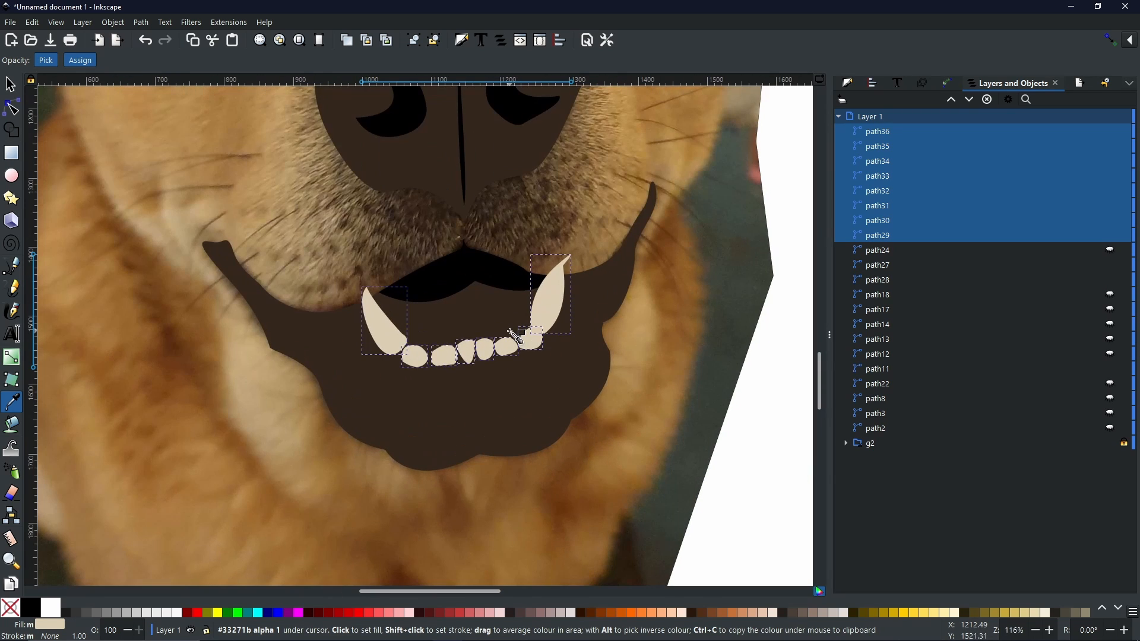
left_click(142, 24)
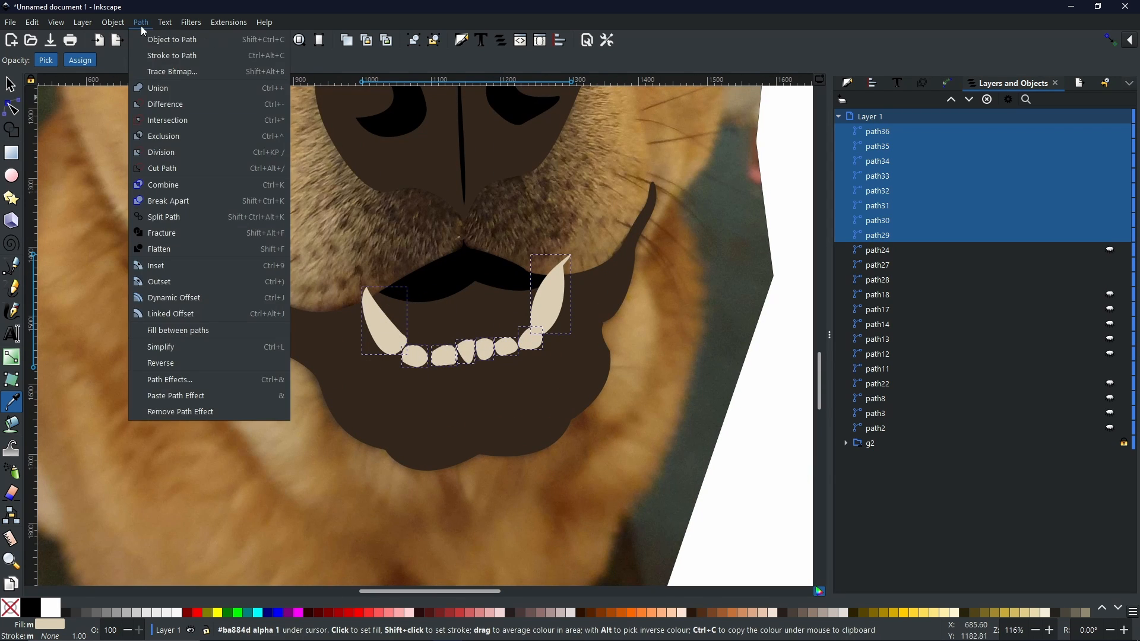
left_click(140, 88)
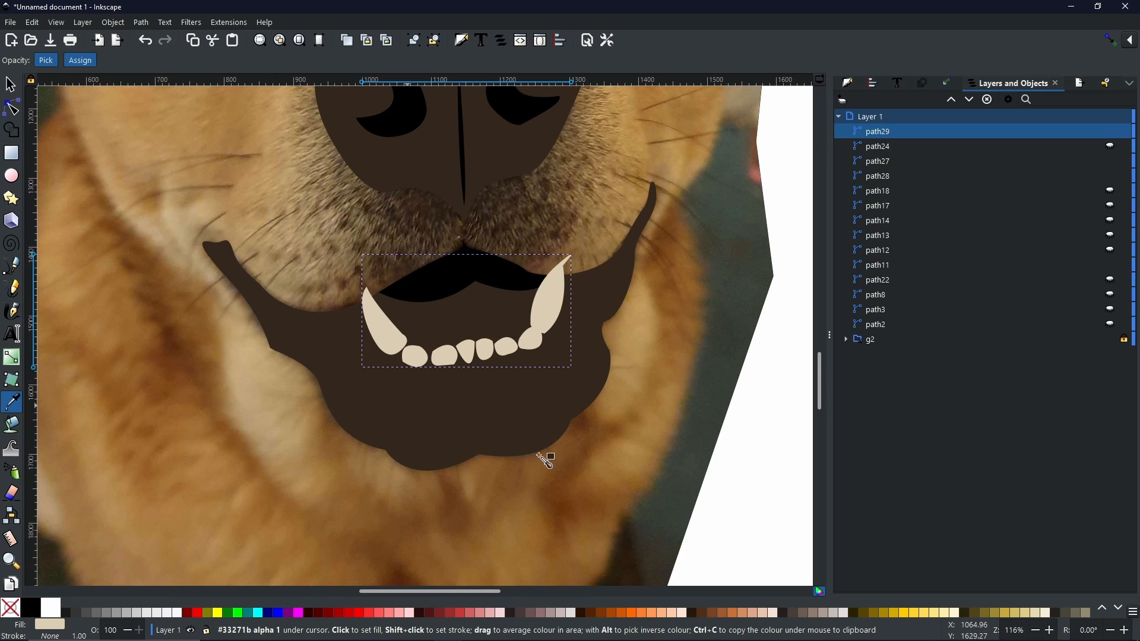
Step: Duplicate the dark mouth shape and intersect the copy with the teeth path to trim the canine tips to the mouth
left_click(10, 86)
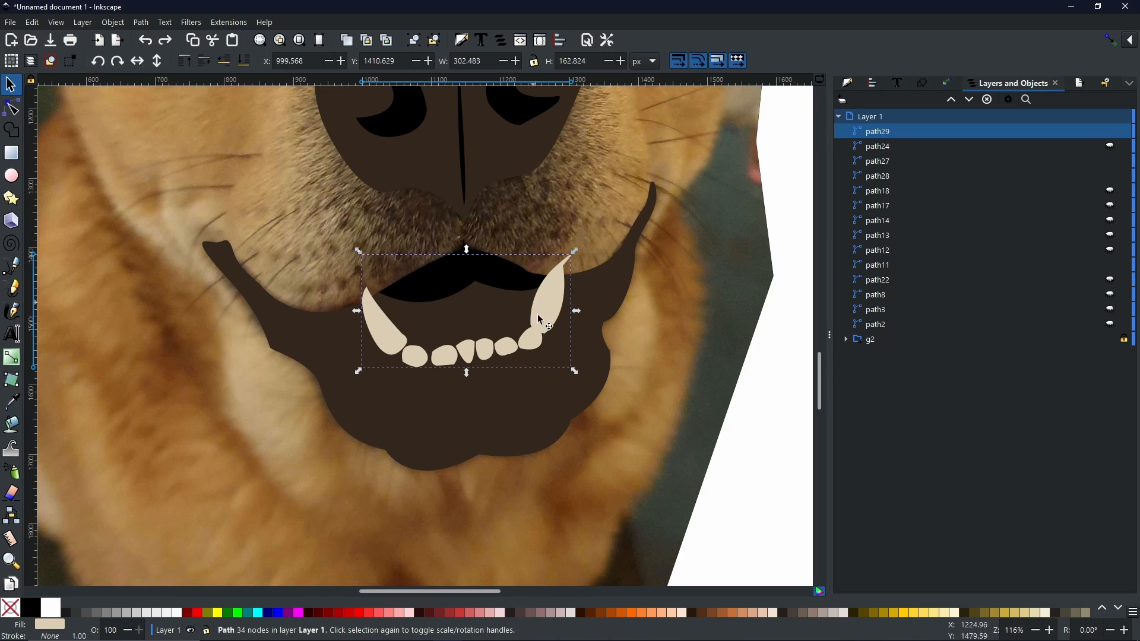
left_click(608, 292)
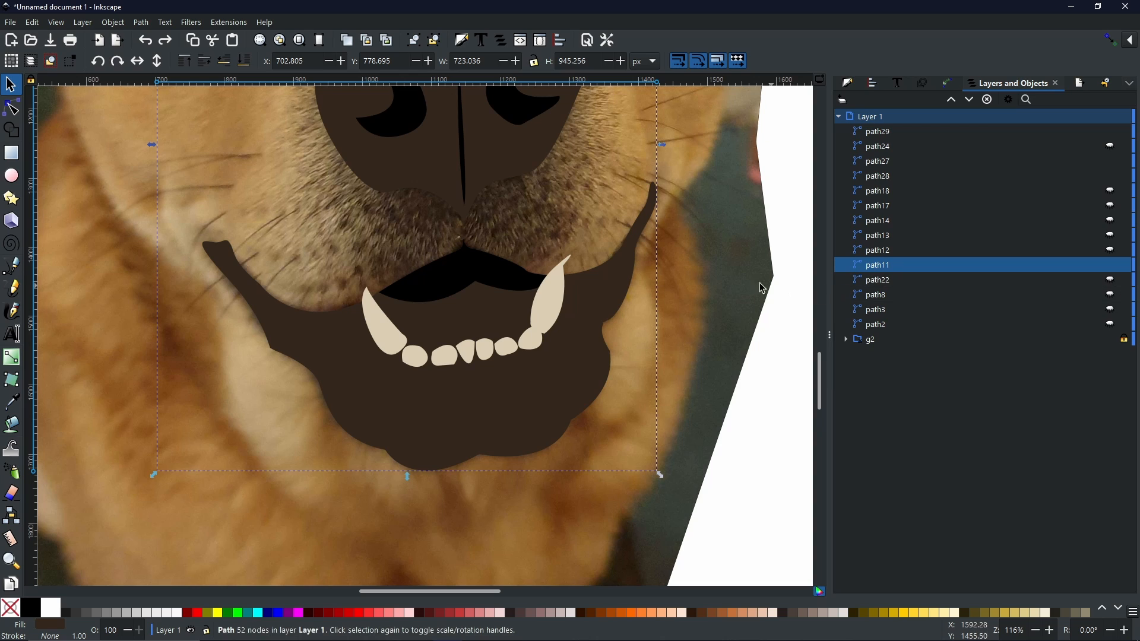
right_click(608, 295)
left_click(646, 351)
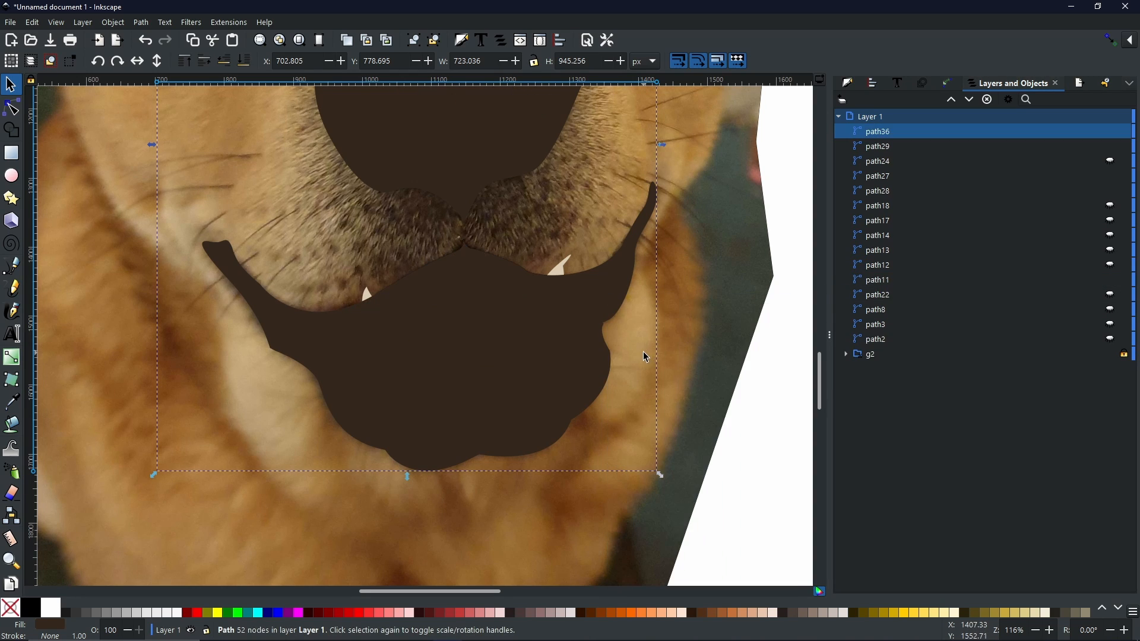
left_click(561, 266, "shift")
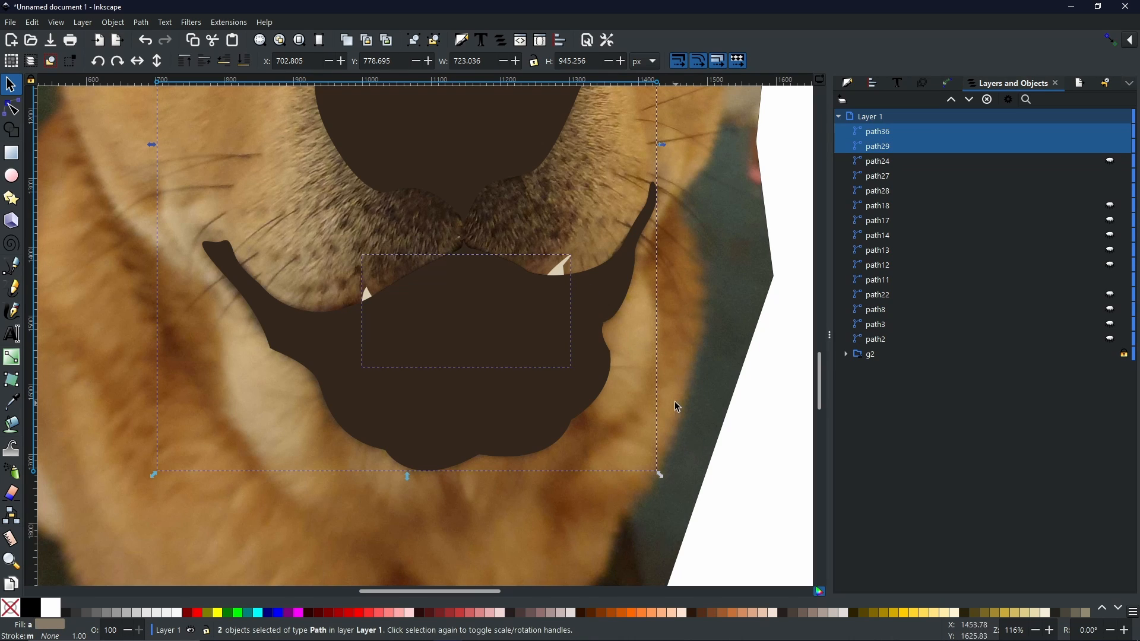
left_click(143, 23)
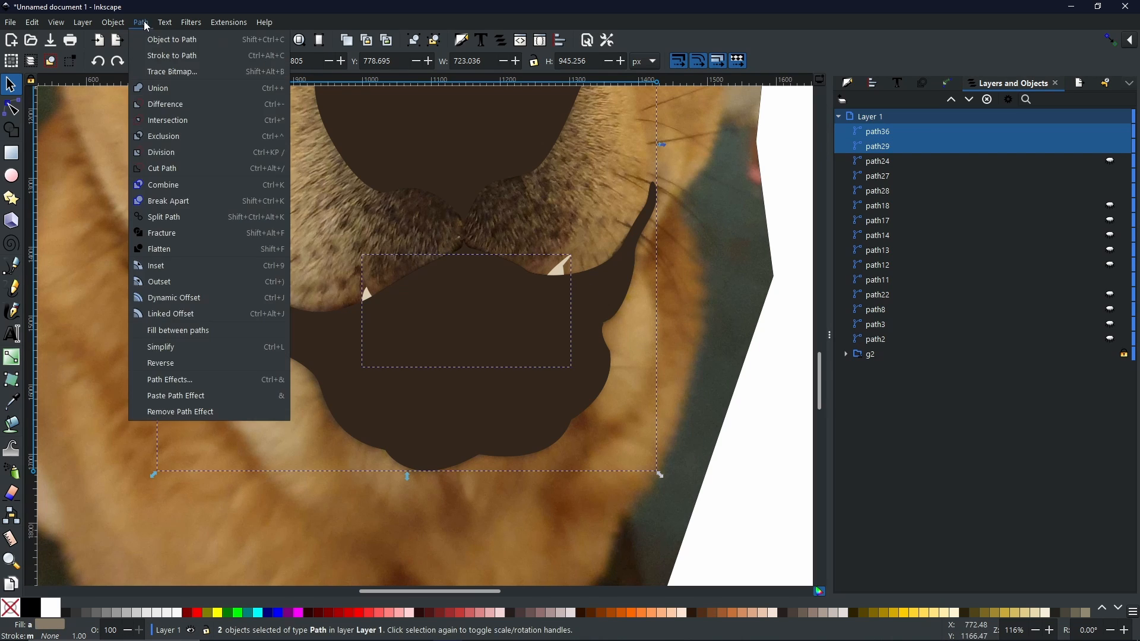
left_click(164, 116)
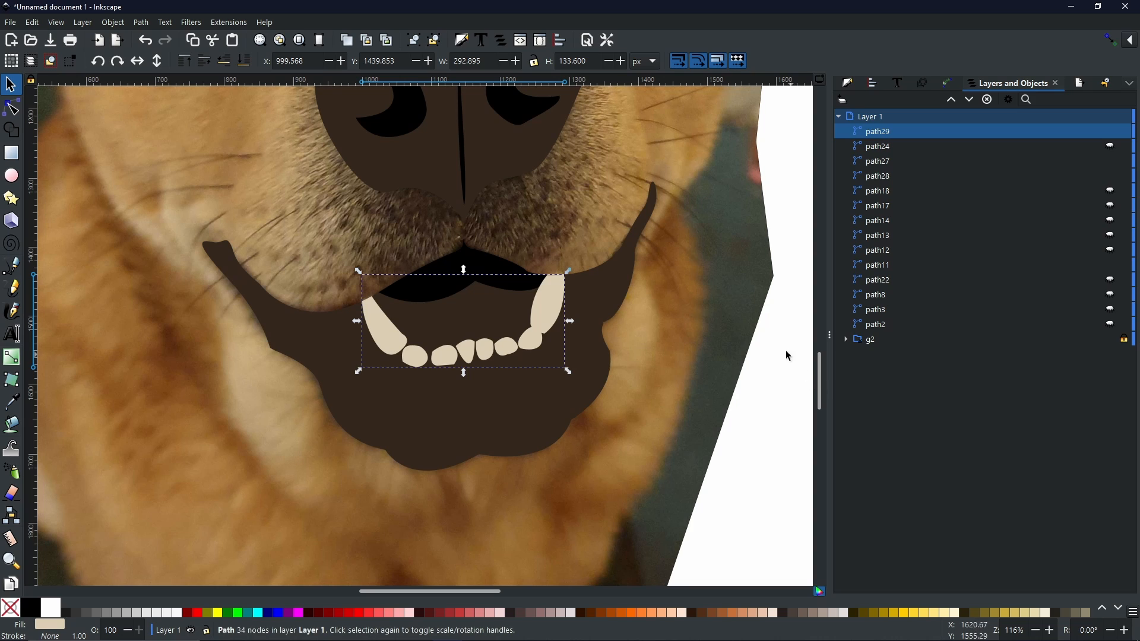
Step: With the red gums shown and the dark mouth shape hidden, draw a closed curved lip-highlight outline with forked ends below the lower teeth
left_click(1110, 146)
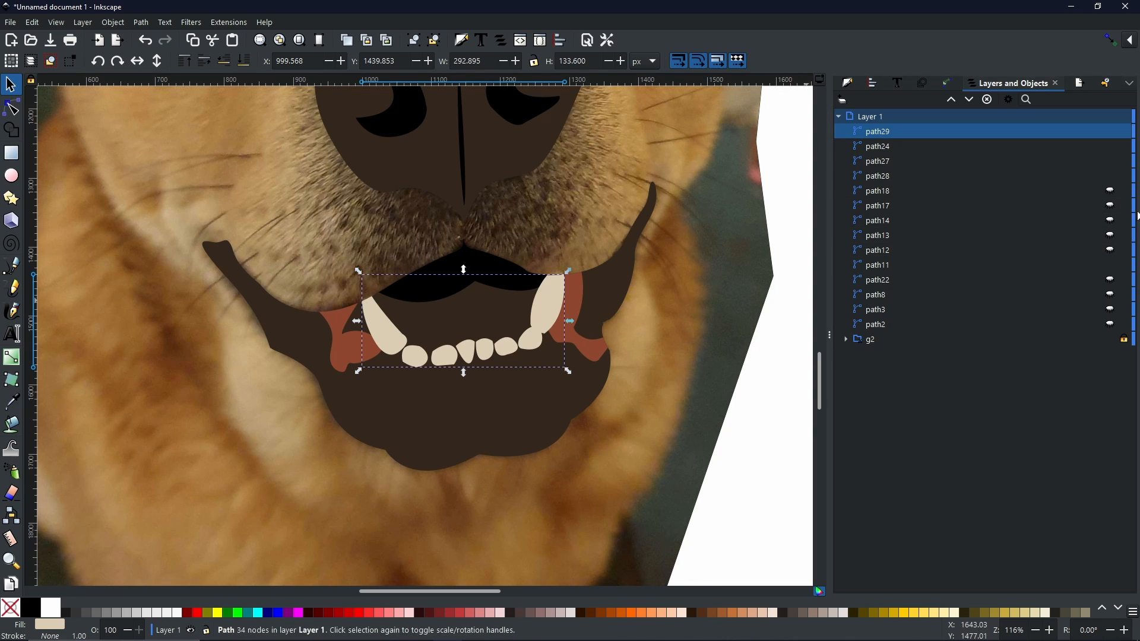
left_click(1112, 265)
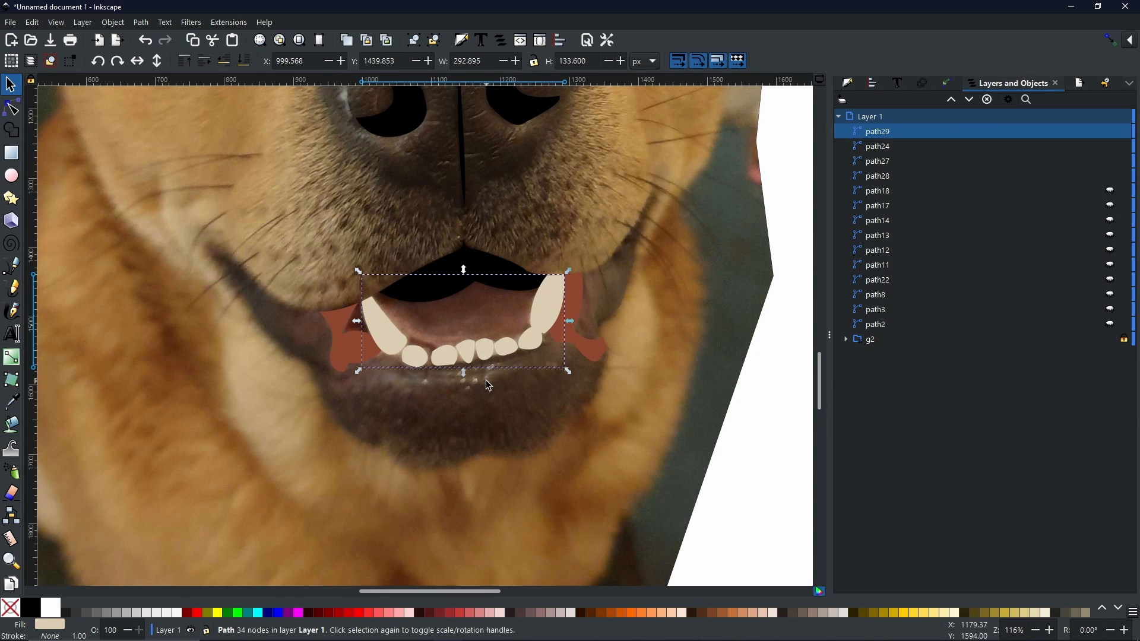
scroll(489, 386, "up", 3)
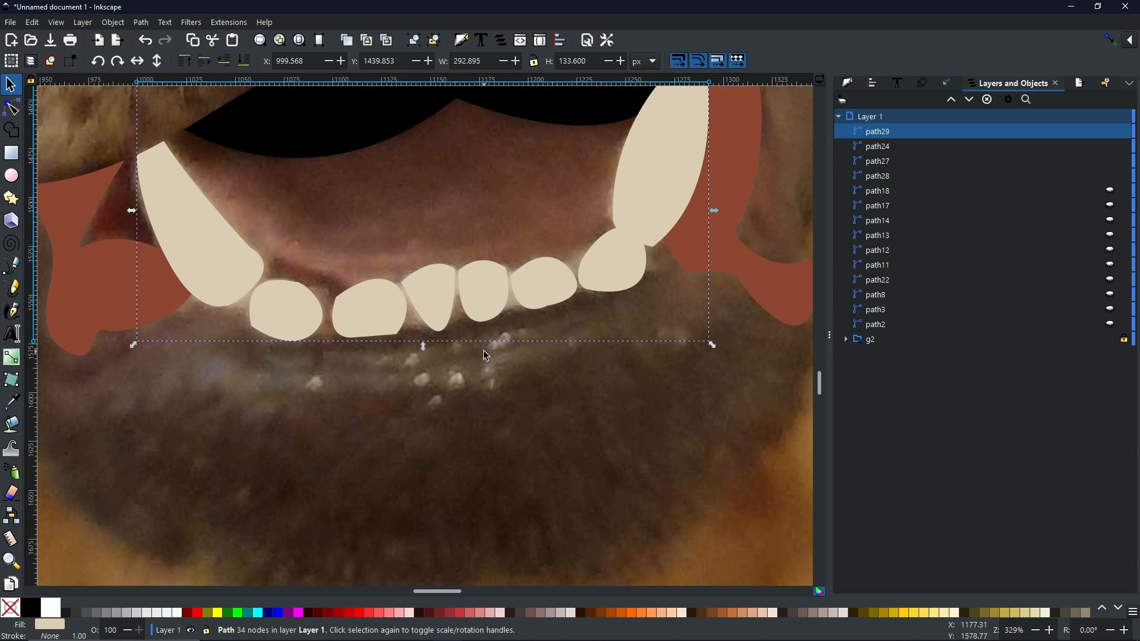
key("b")
left_click(204, 352)
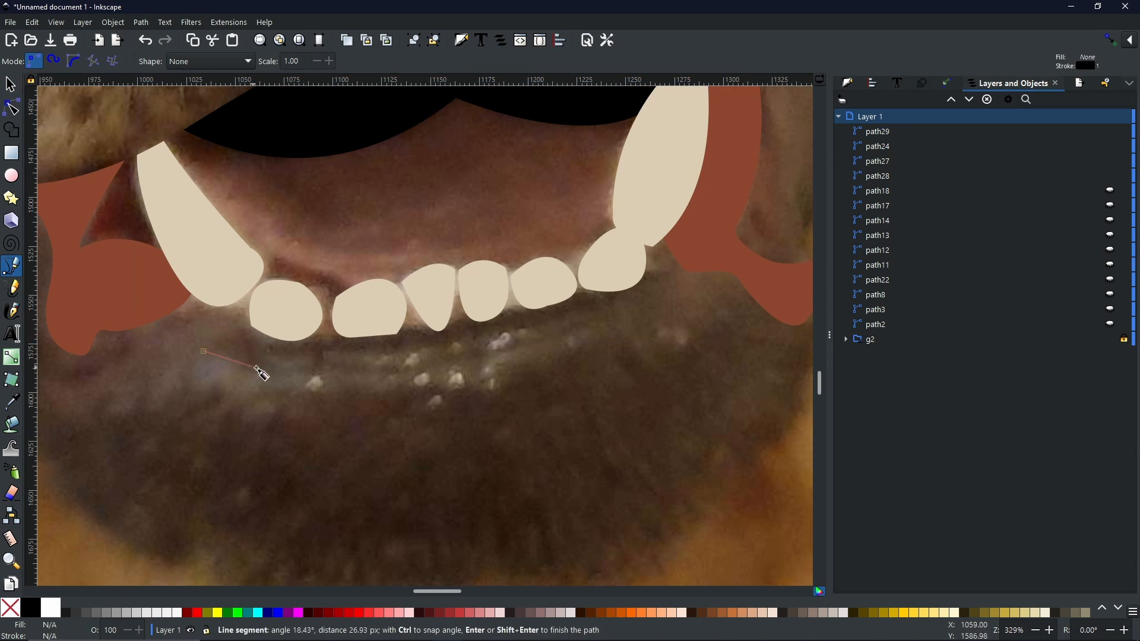
left_click_drag(274, 366, 255, 331)
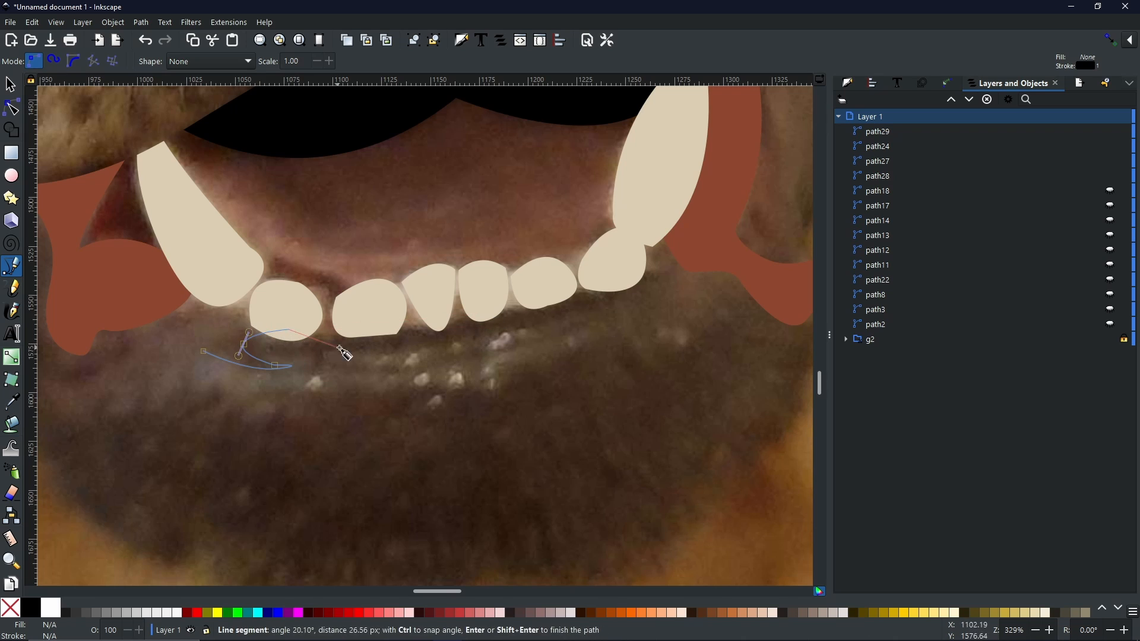
left_click_drag(629, 289, 686, 268)
left_click_drag(579, 337, 601, 336)
left_click(204, 351)
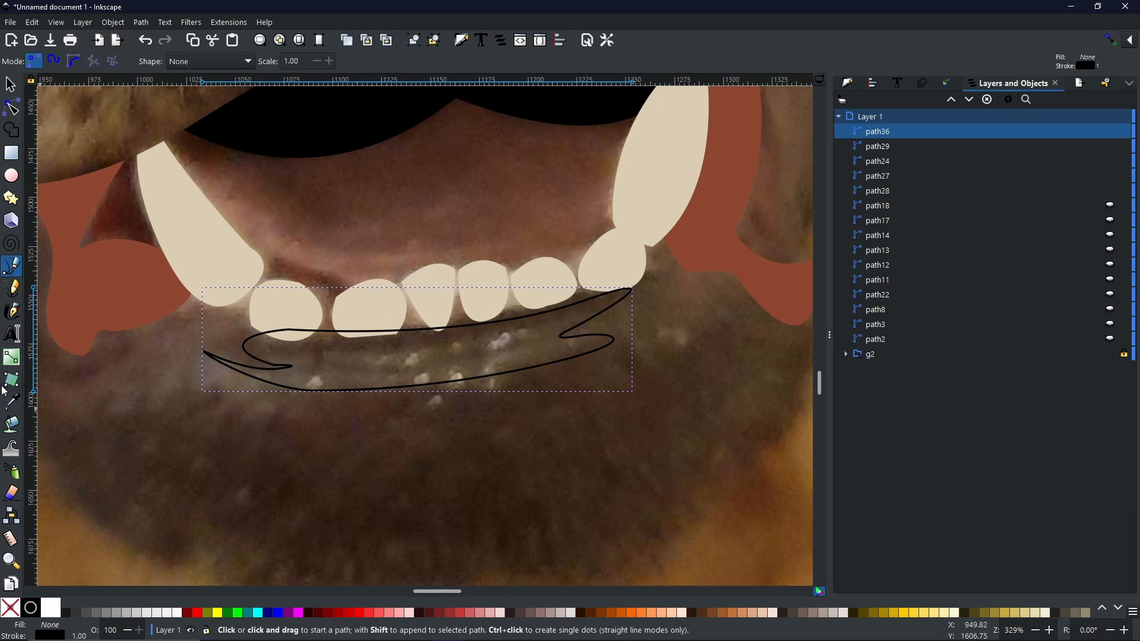
Step: Fill the lip highlight with brown picked from the lip in the photo, remove its stroke and lighten the fill by raising its value
left_click(11, 402)
left_click(689, 363)
left_click(11, 608, "shift")
left_click(848, 83)
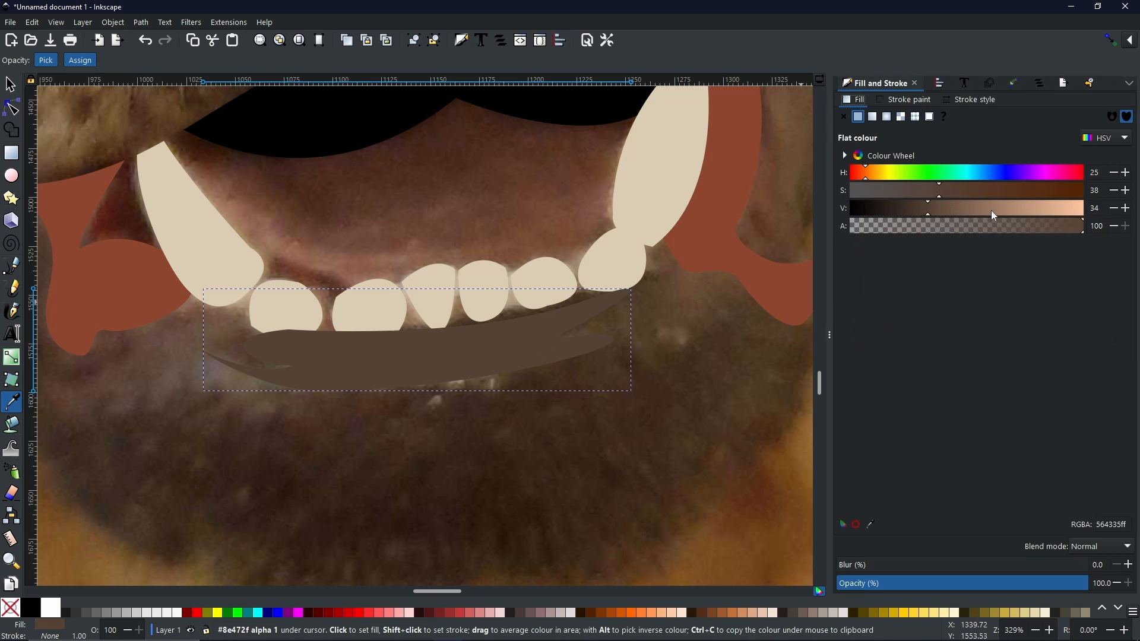
left_click_drag(992, 211, 978, 213)
key("s")
Step: Draw a thin closed curved band along the base of the lower teeth, tapering towards the right canine
left_click(7, 269)
left_click(240, 318)
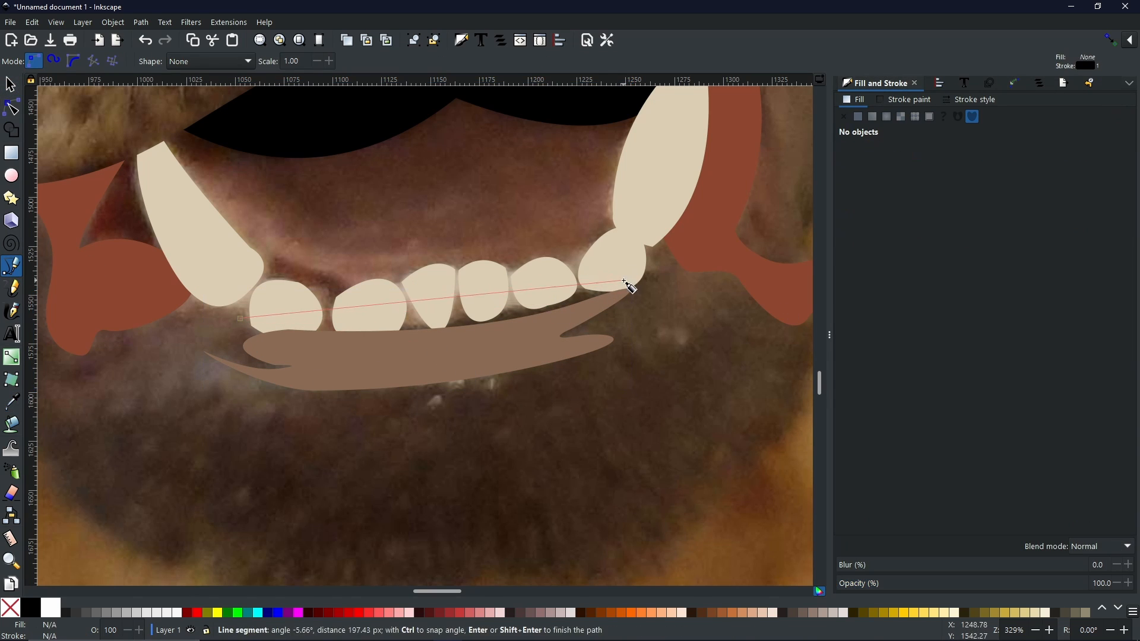
left_click_drag(628, 280, 764, 229)
key("Return")
left_click(629, 281)
left_click_drag(642, 290, 602, 308)
left_click_drag(392, 344, 275, 316)
Step: Fill the thin band under the teeth with the dark brown 302014 picked from the photo and remove its stroke
left_click(13, 400)
left_click(328, 313)
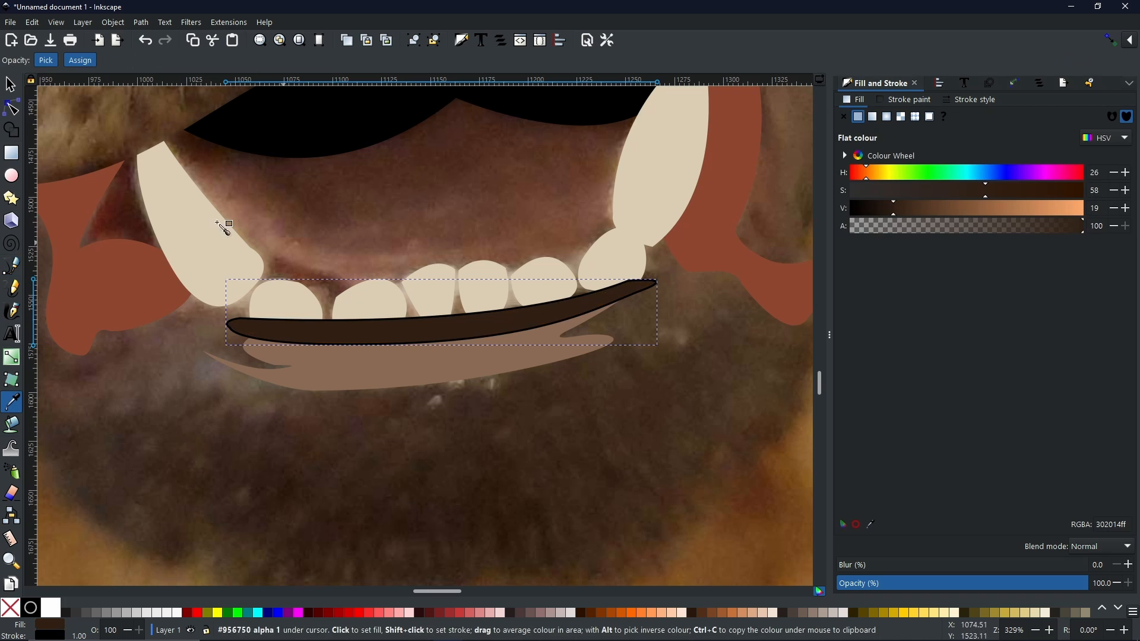
left_click(10, 608, "shift")
Step: Draw a closed mouth-interior outline running behind the canines and lower teeth and closing across the black upper-mouth shape
scroll(523, 291, "down", 5)
left_click_drag(537, 280, 489, 440)
scroll(442, 463, "up", 5)
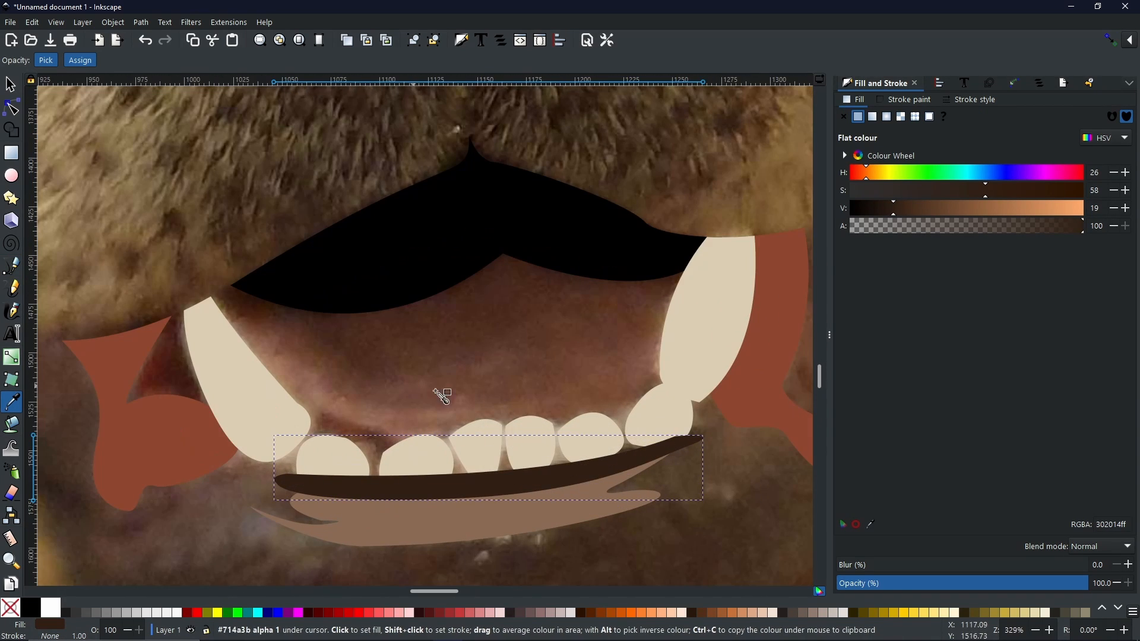
left_click(11, 266)
left_click(204, 286)
left_click_drag(348, 455, 410, 454)
left_click_drag(647, 419, 662, 400)
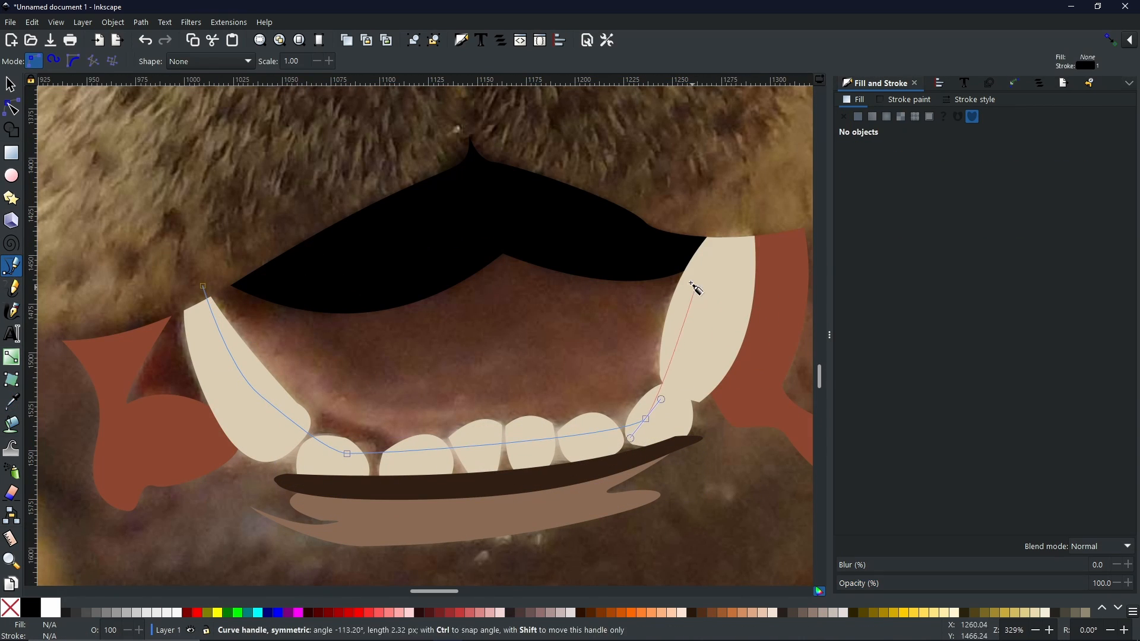
left_click_drag(692, 284, 691, 267)
left_click(664, 239)
left_click(399, 248)
left_click(203, 286)
Step: Fill the mouth interior with a colour picked from the photo, lighten it to reddish brown 90513d and remove the stroke
left_click(11, 402)
left_click(389, 363)
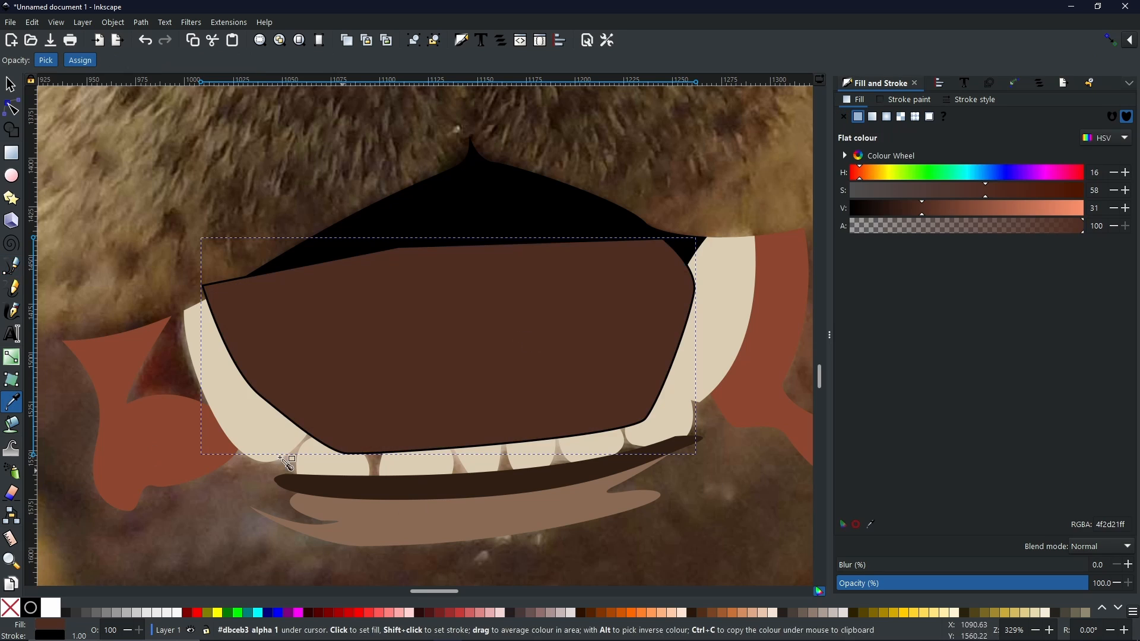
left_click_drag(922, 210, 981, 210)
left_click(10, 608, "shift")
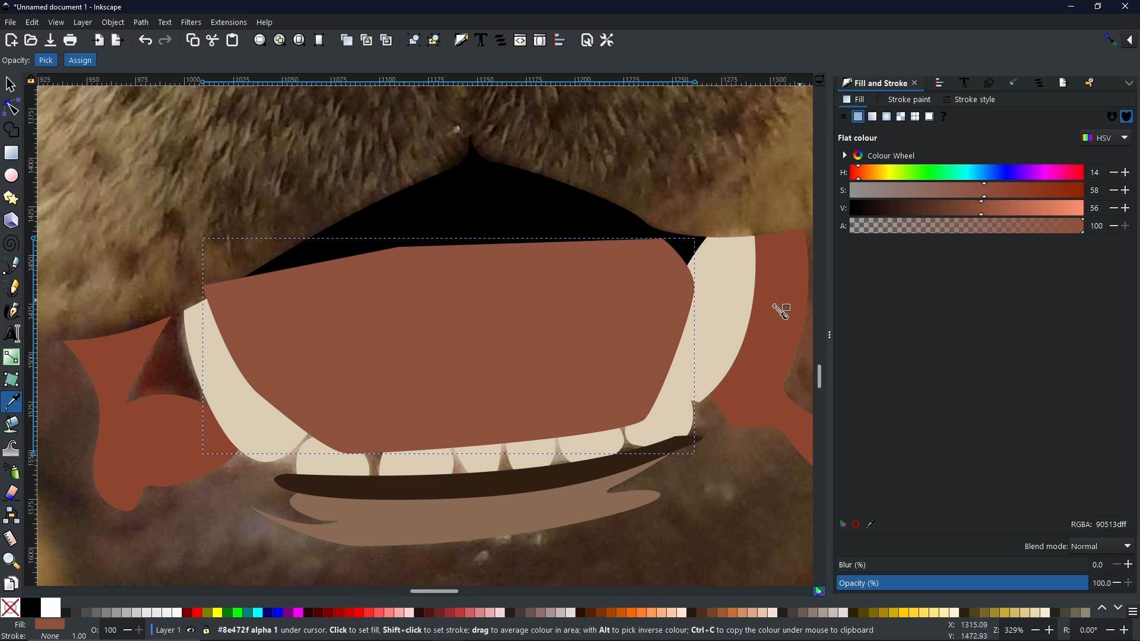
Step: Duplicate the black upper-mouth shape and the teeth path so the copies lie above the reddish mouth interior
left_click(10, 85)
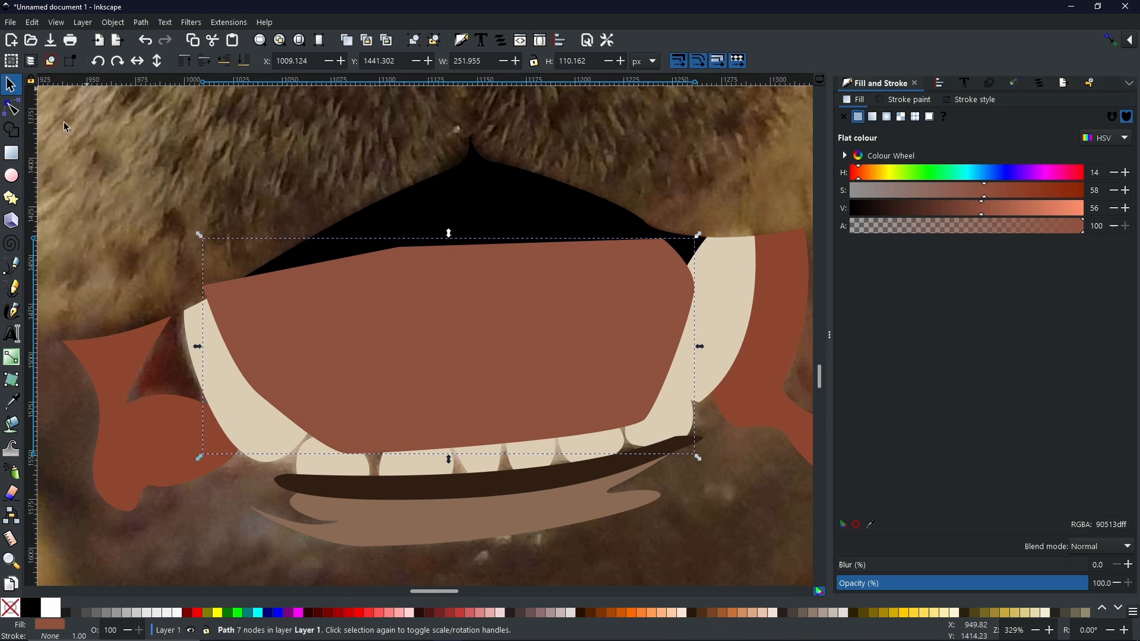
left_click(499, 205)
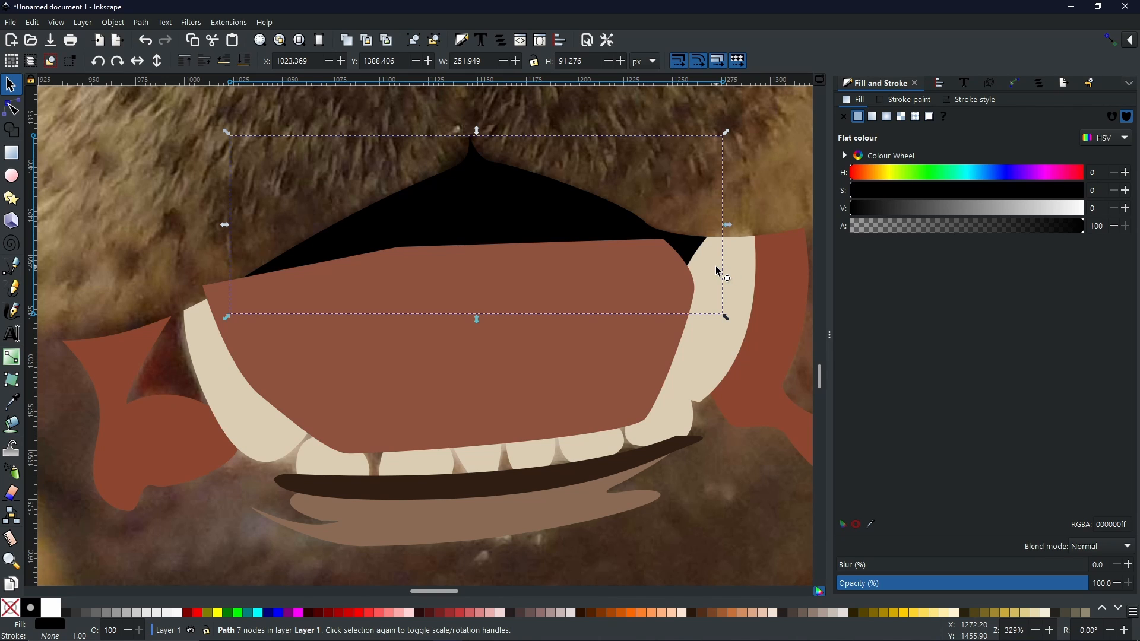
right_click(461, 191)
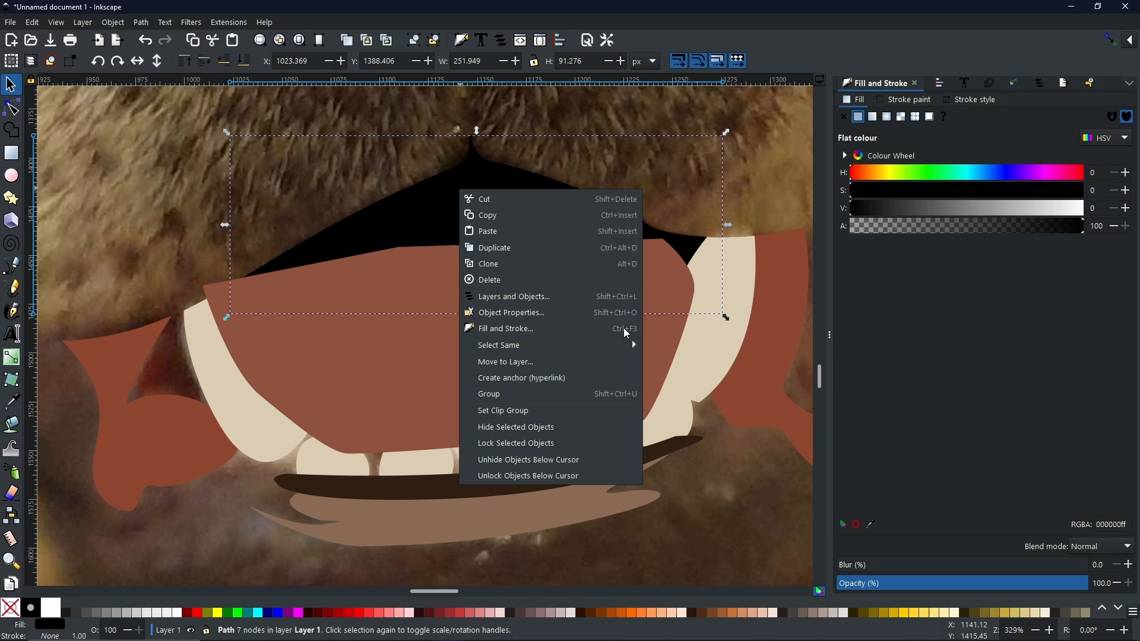
left_click(510, 250)
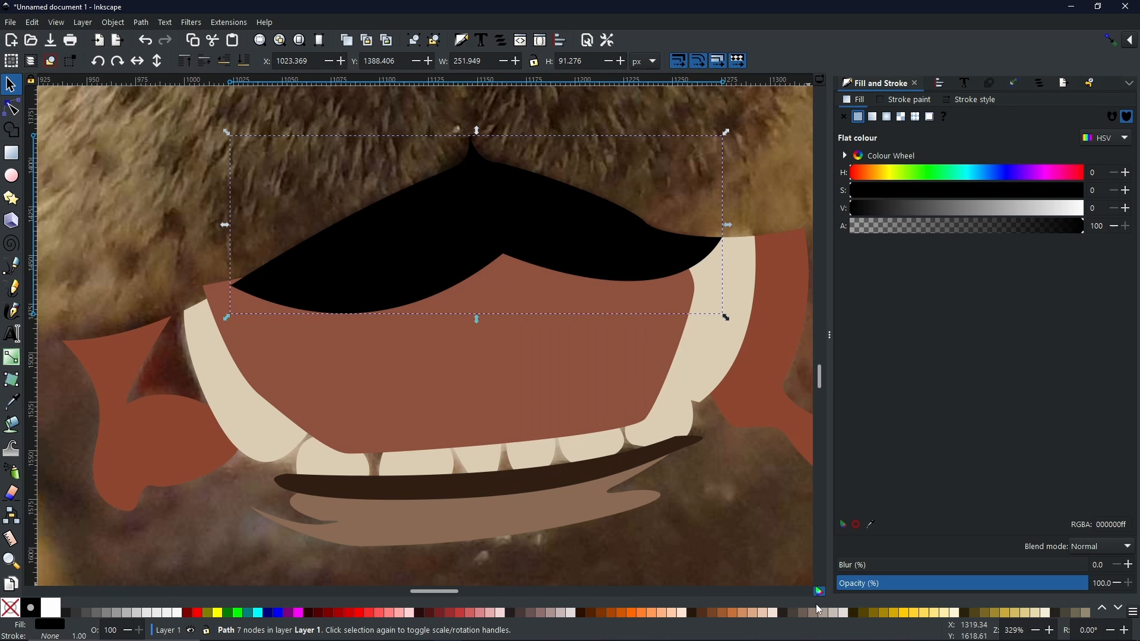
left_click(221, 397)
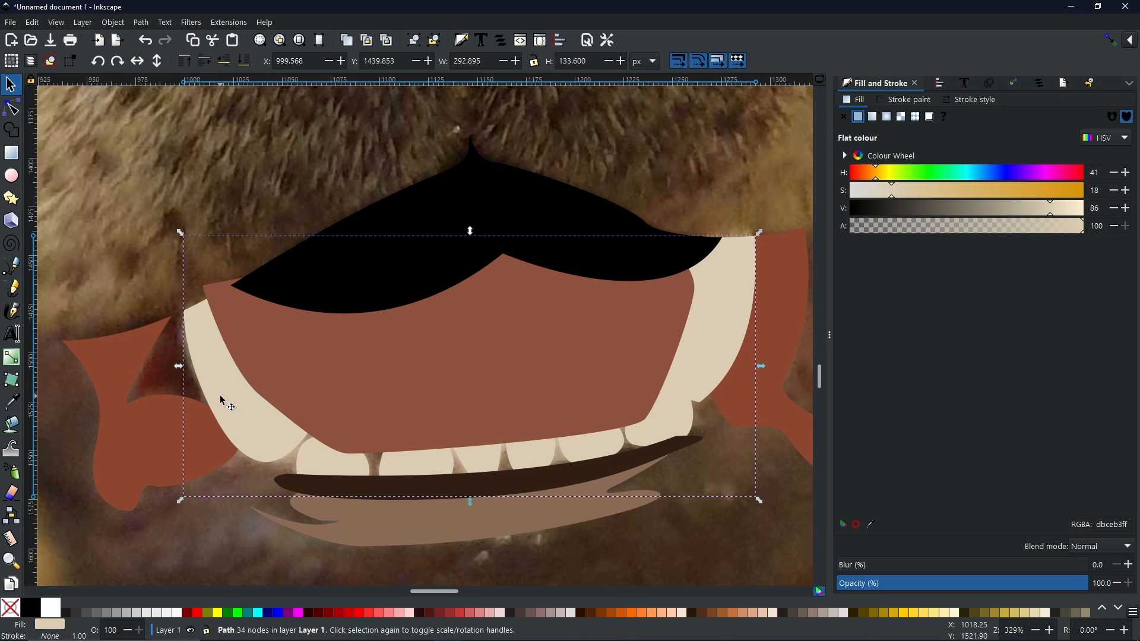
right_click(221, 401)
left_click(258, 165)
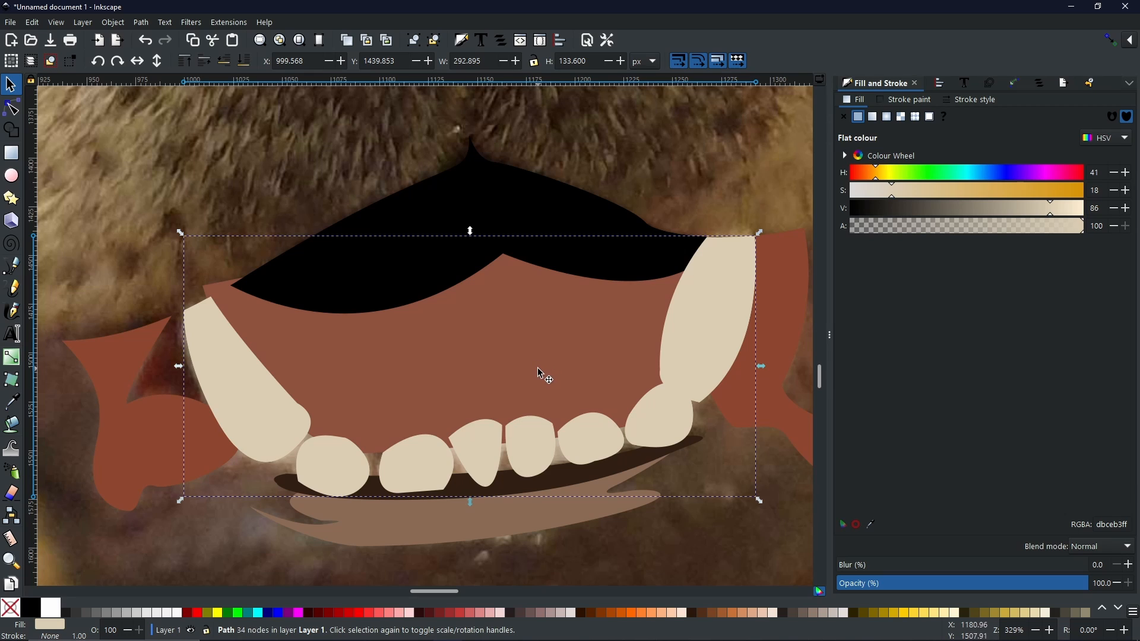
Step: Try to intersect the duplicated teeth with the reddish mouth-interior shape
left_click(498, 342, "shift")
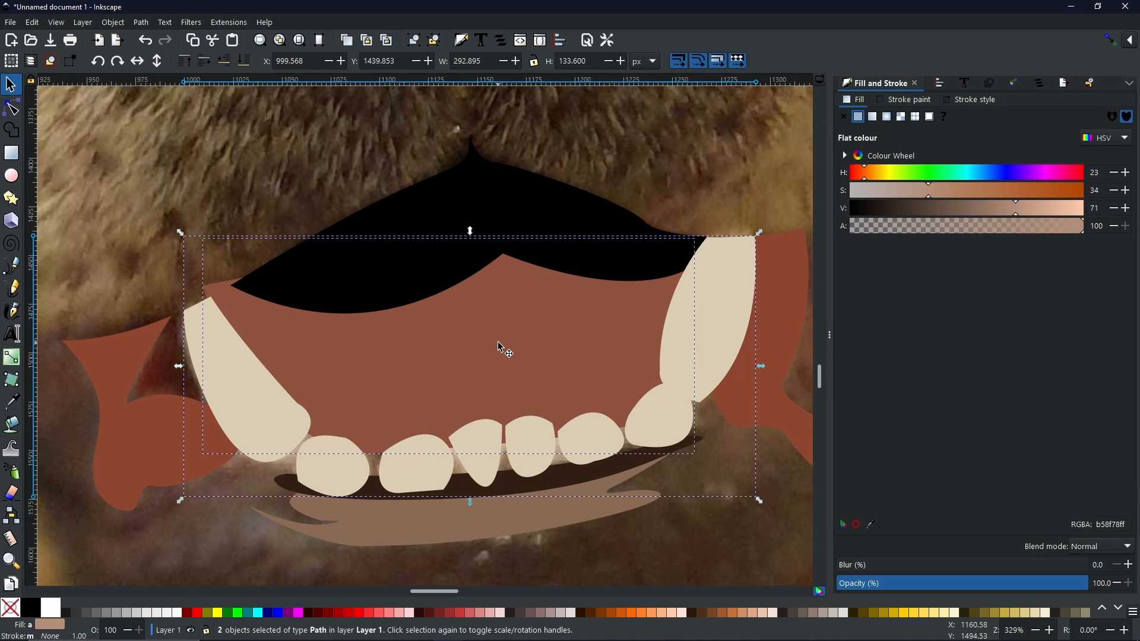
left_click(145, 22)
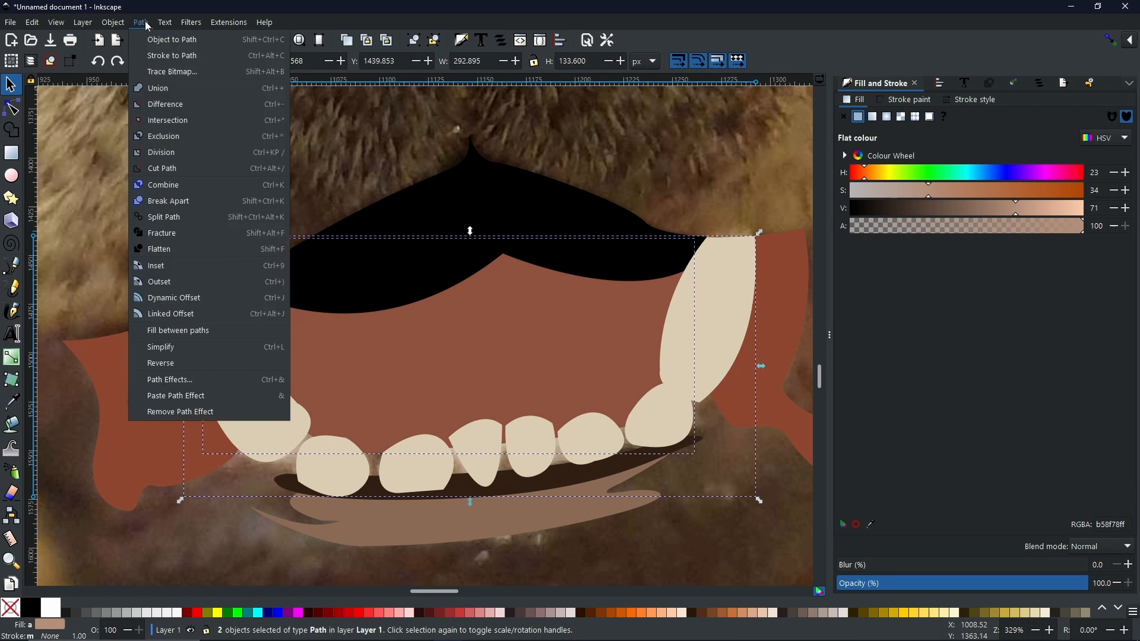
left_click(177, 123)
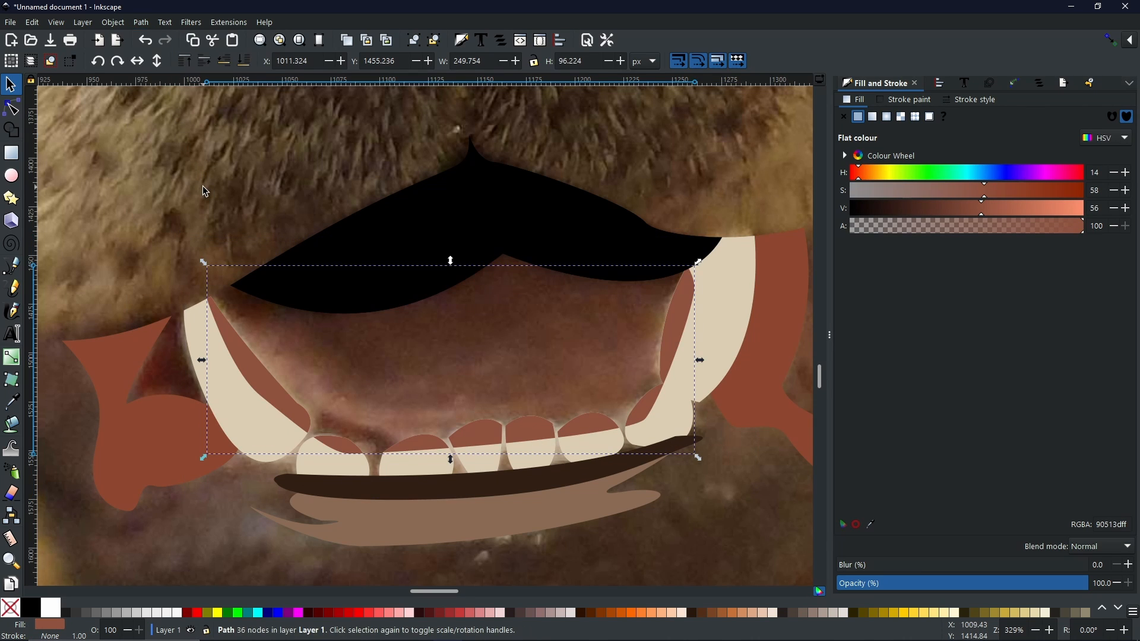
key("ctrl+z")
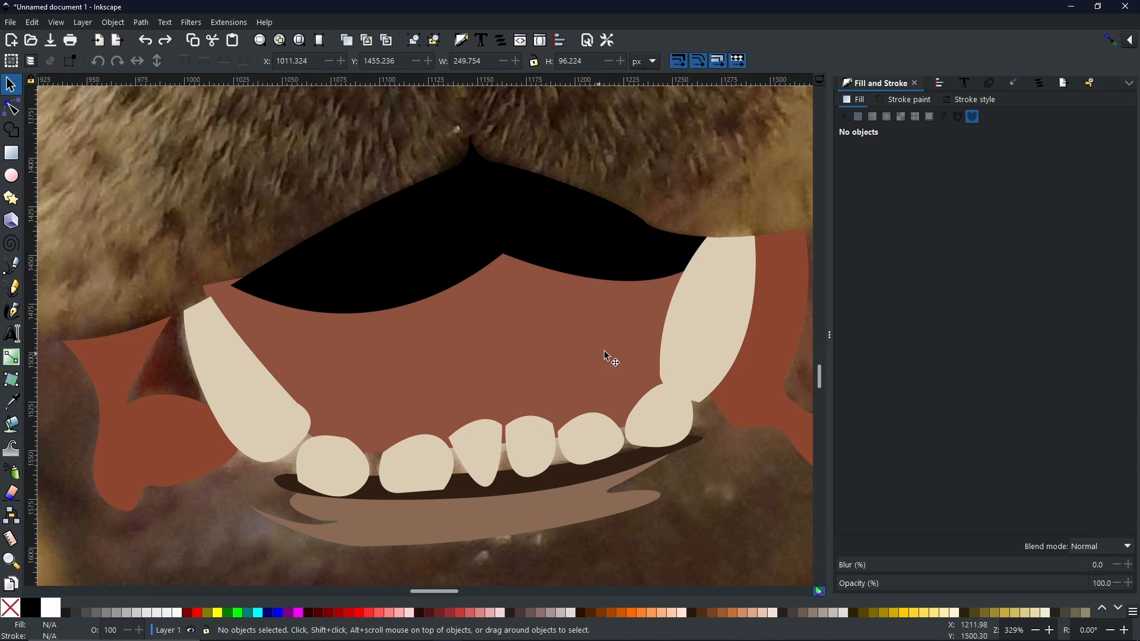
Step: Subtract the duplicated teeth from the reddish mouth interior and test the cut by shifting the shape and undoing the move
left_click(683, 315)
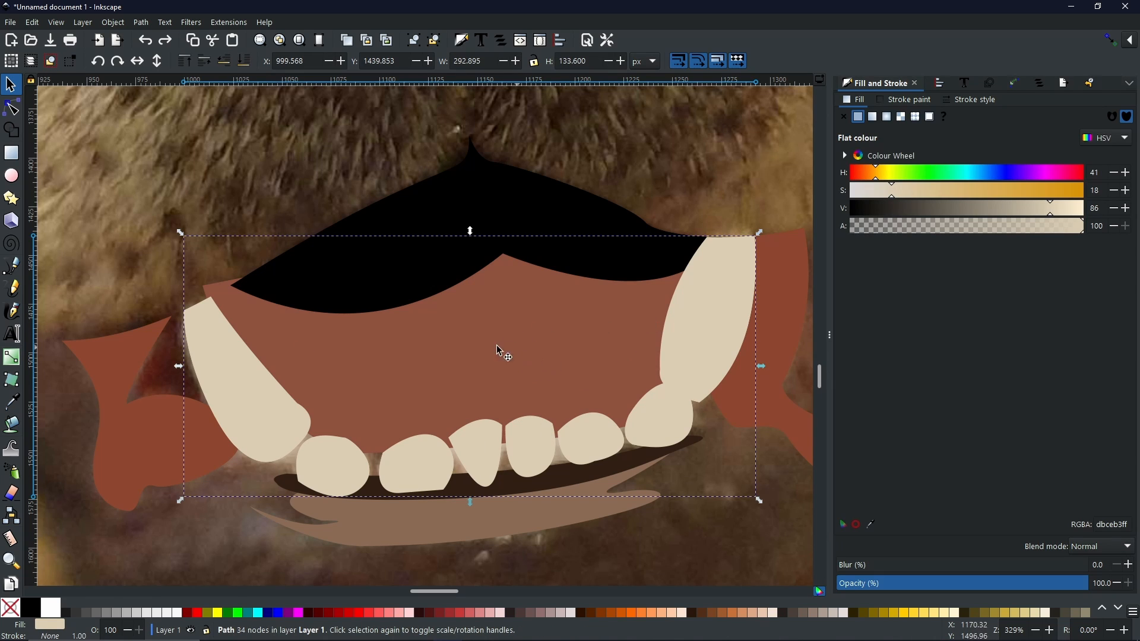
left_click(456, 346, "shift")
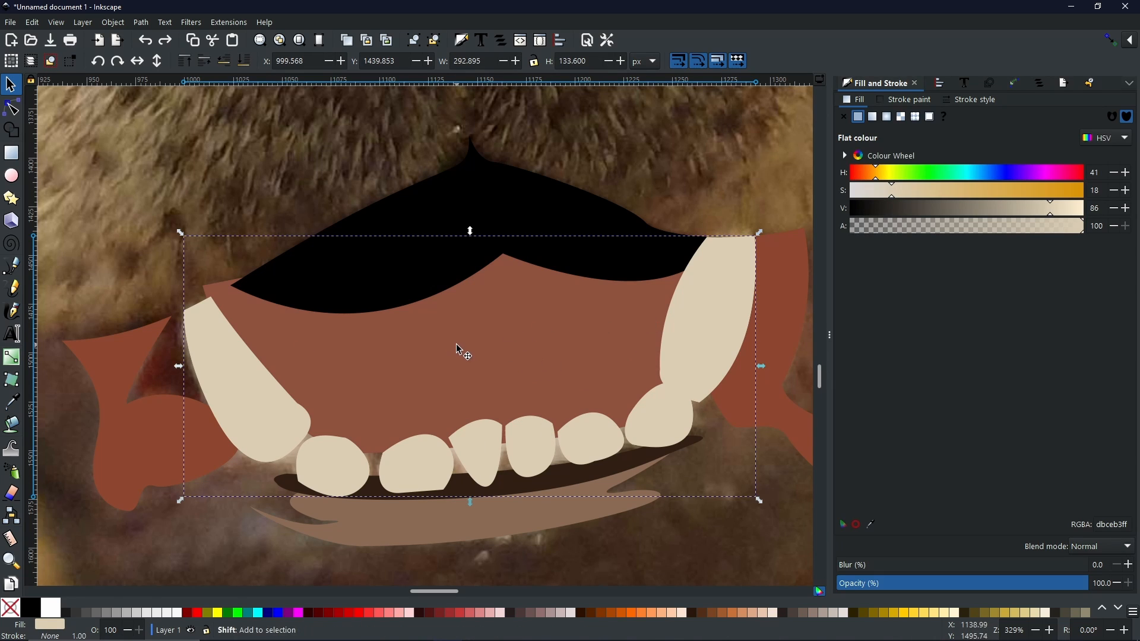
left_click(142, 25)
key("Escape")
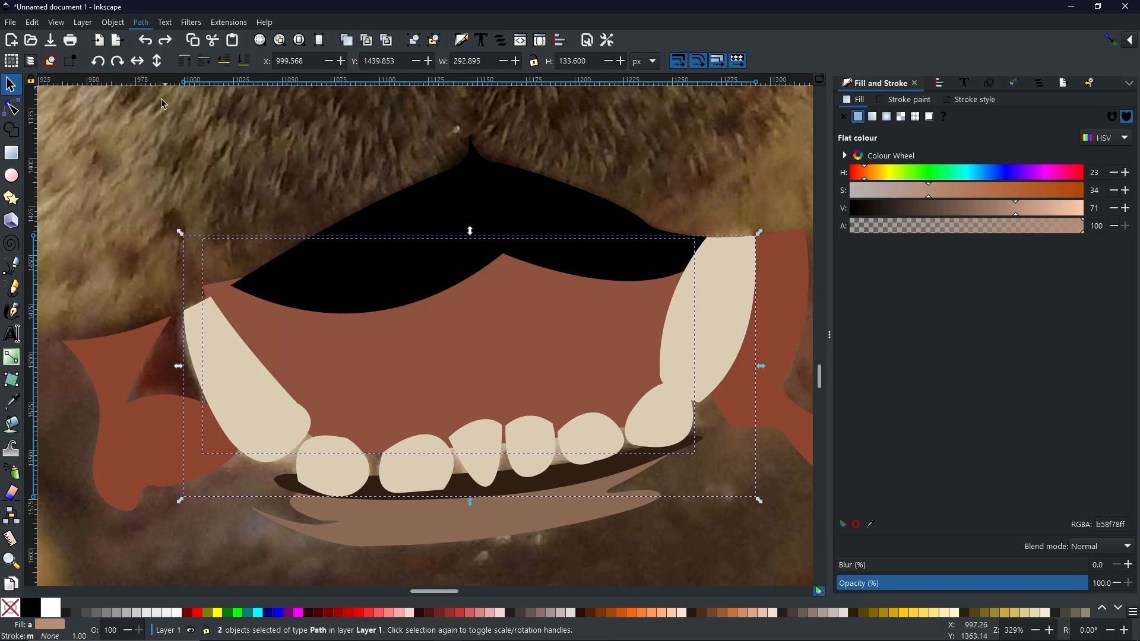
key("ctrl+minus")
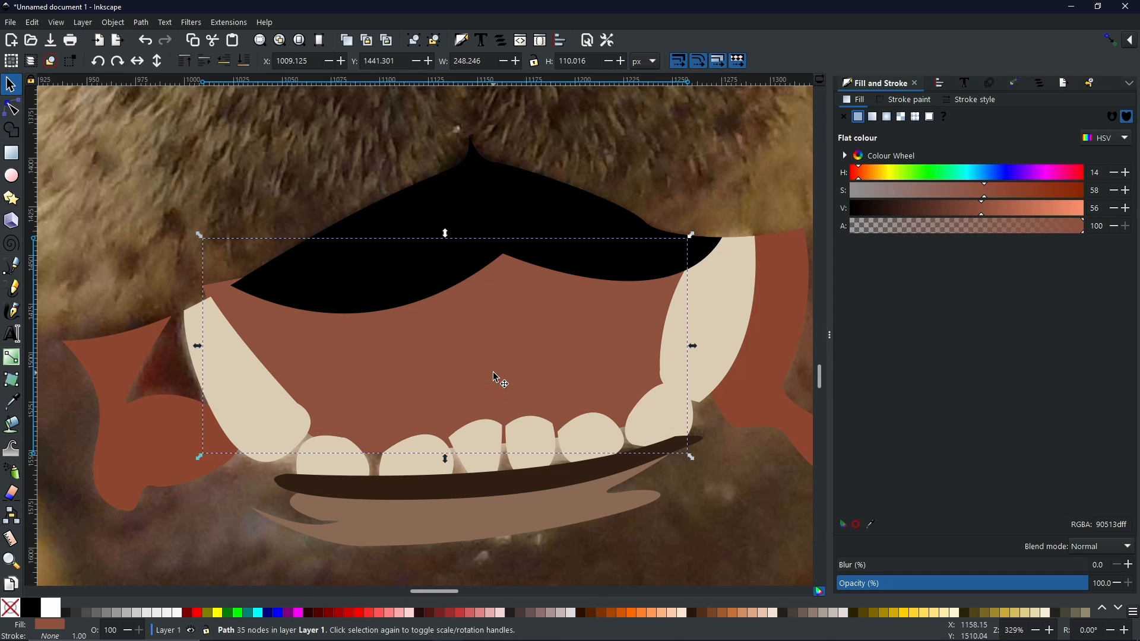
left_click_drag(488, 372, 493, 319)
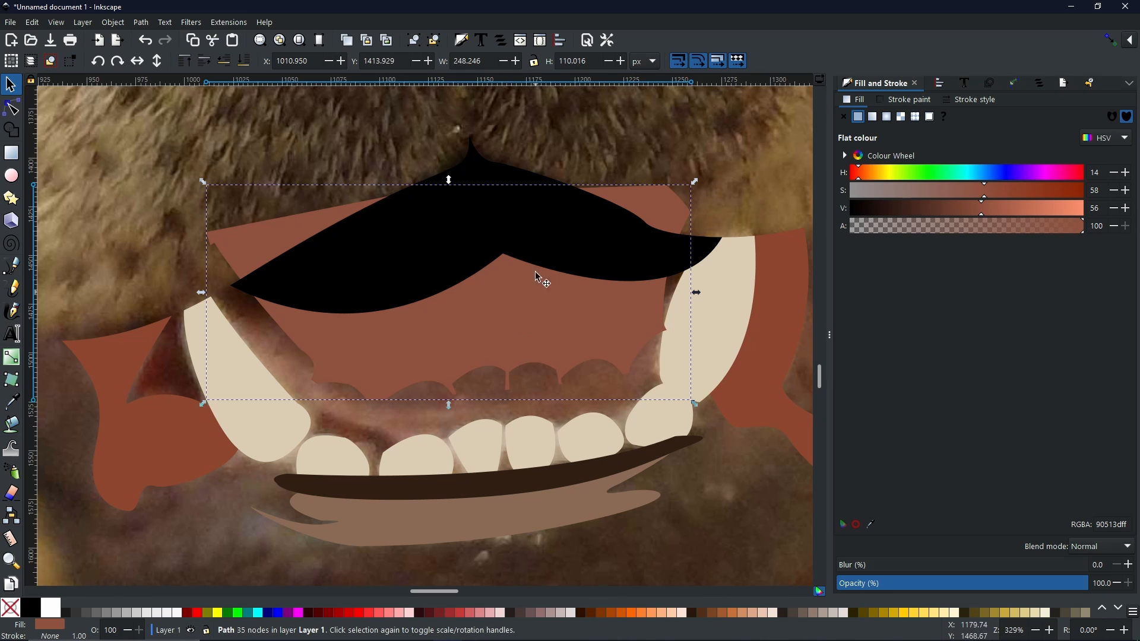
key("ctrl+z")
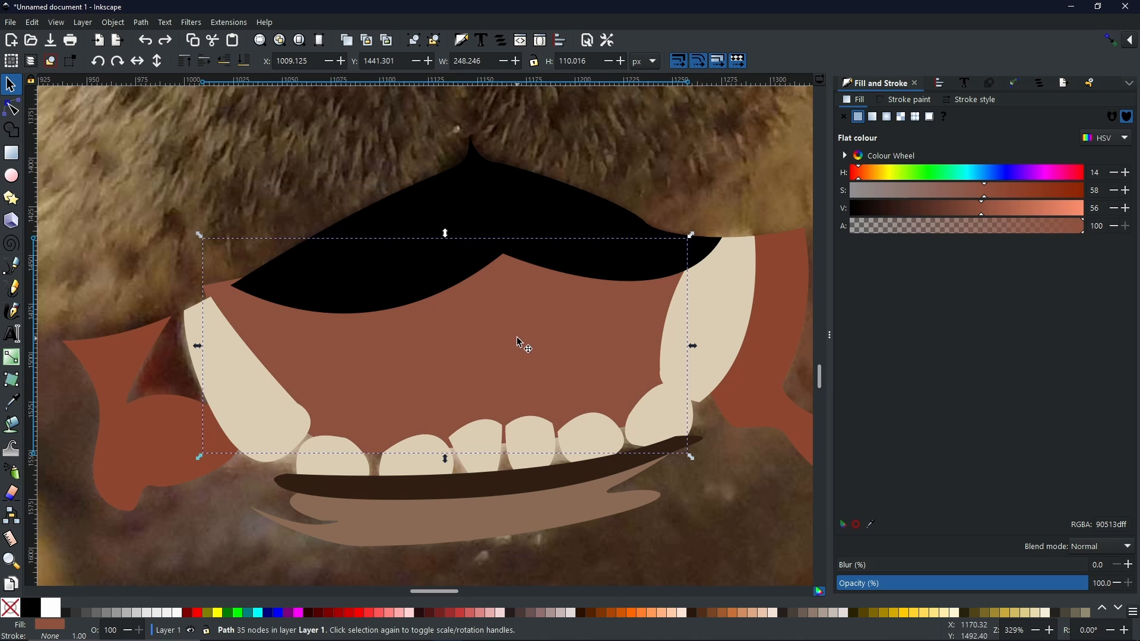
left_click(498, 205)
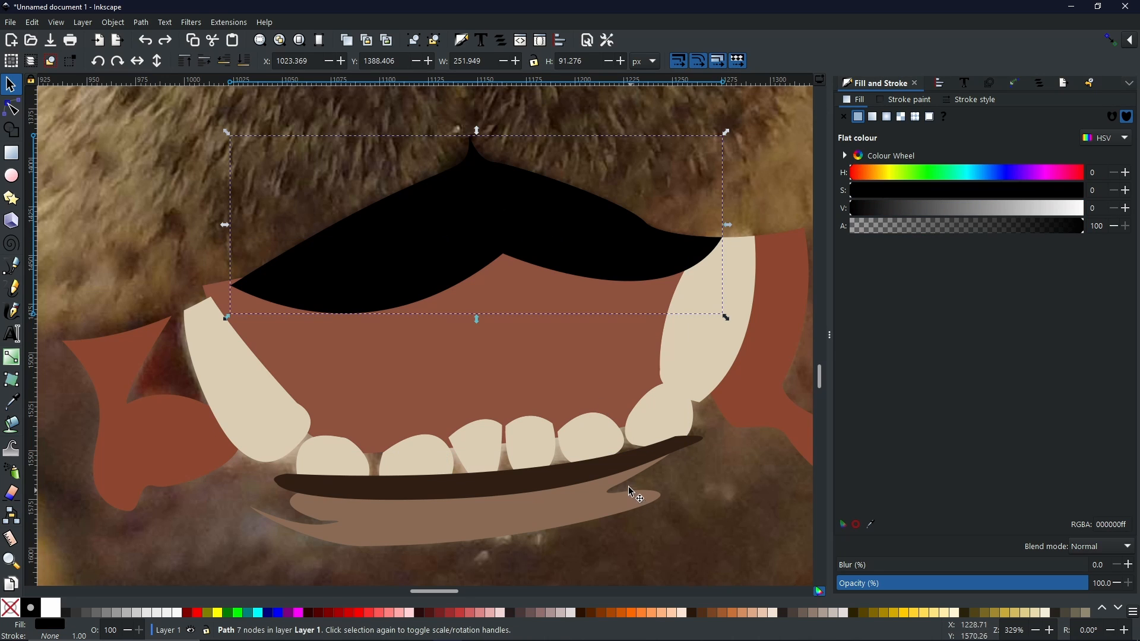
left_click(505, 347, "shift")
left_click(141, 22)
left_click(160, 113)
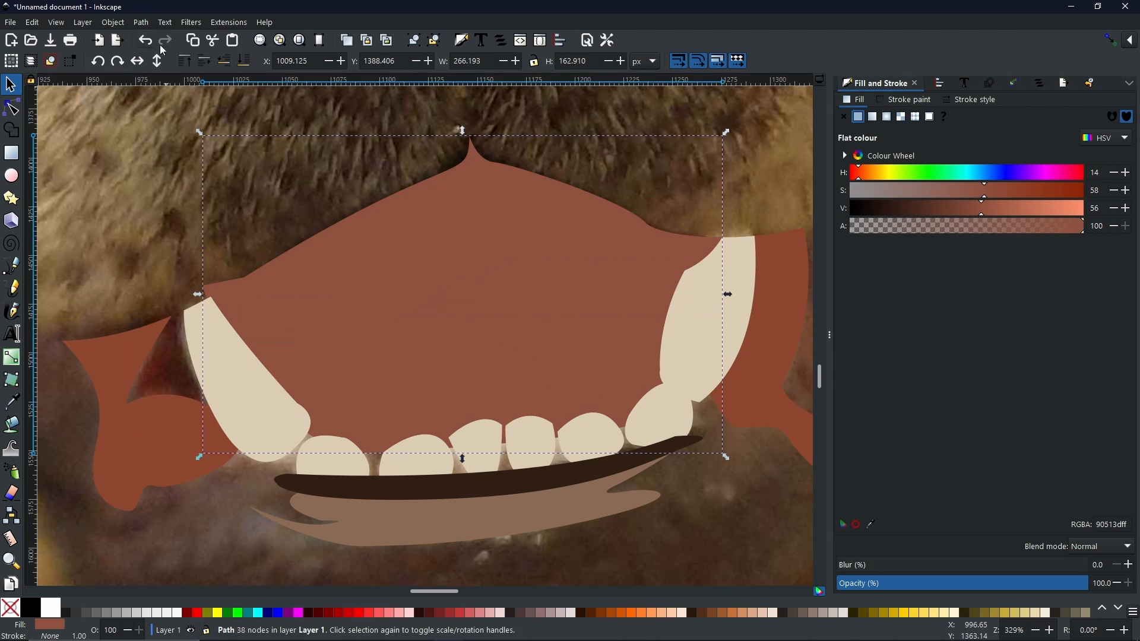
key("ctrl+z")
Step: Subtract the duplicated black upper-mouth shape from the reddish mouth interior, checking the cut with a move that is undone
left_click(472, 368)
left_click(453, 231, "shift")
left_click(140, 22)
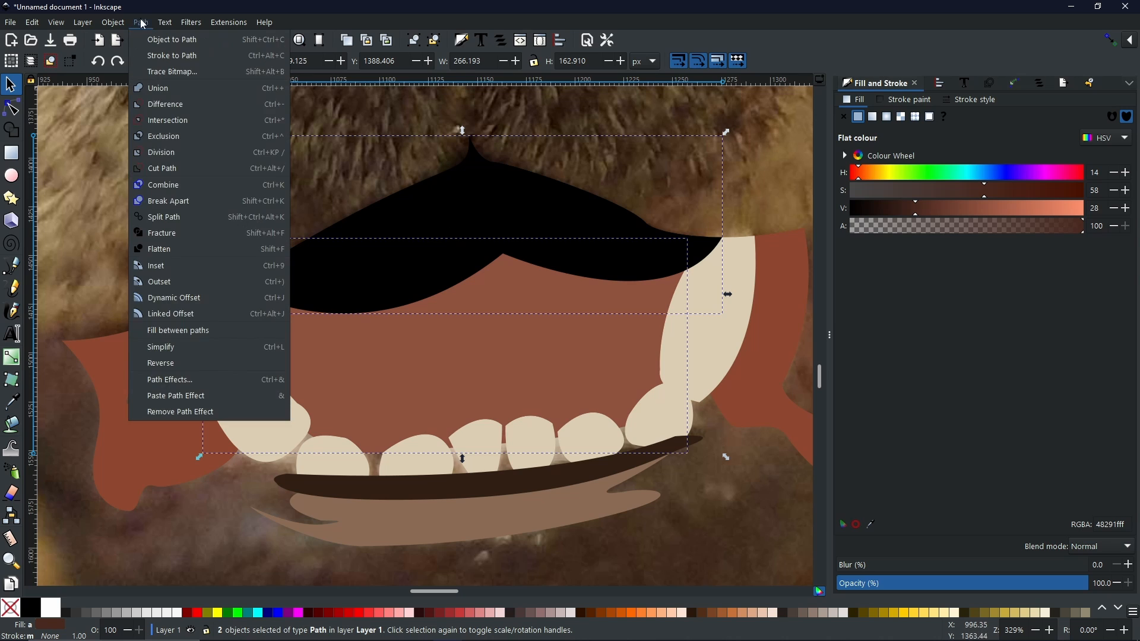
left_click(160, 104)
left_click_drag(521, 333, 543, 358)
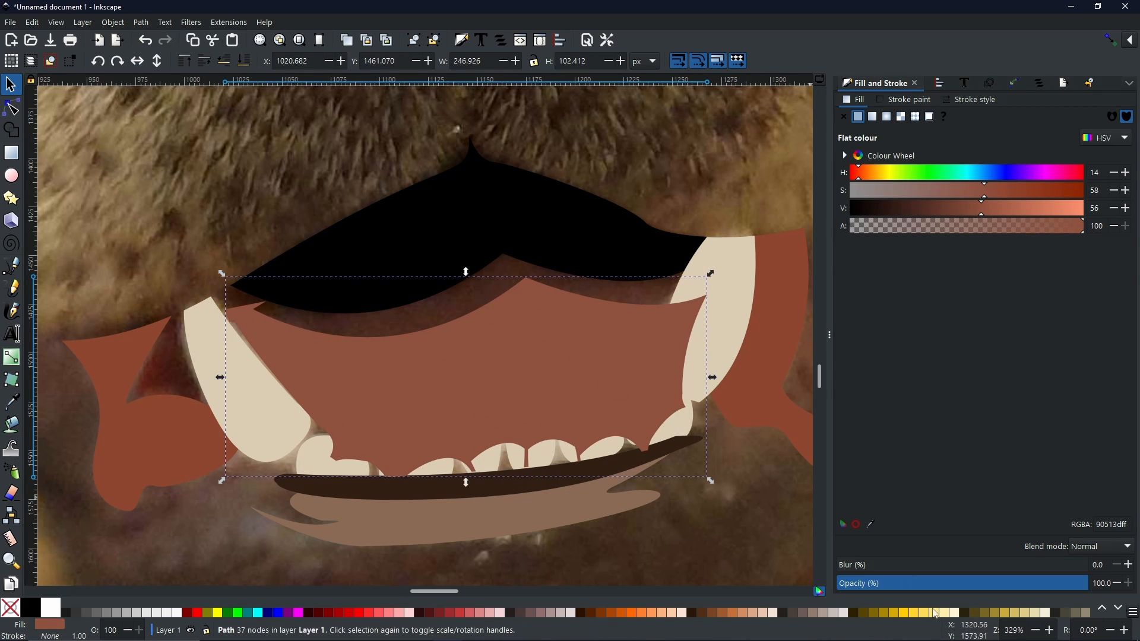
key("ctrl+z")
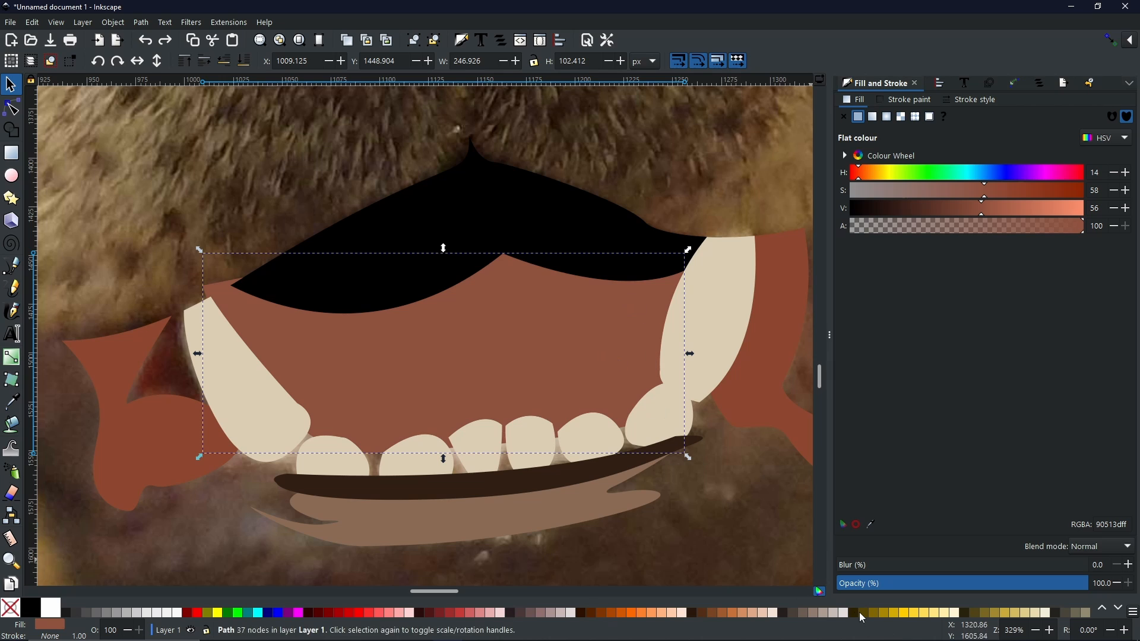
Step: Unhide the dark brown nose-and-jaw shape, path11, and duplicate it above the other shapes
left_click(1041, 81)
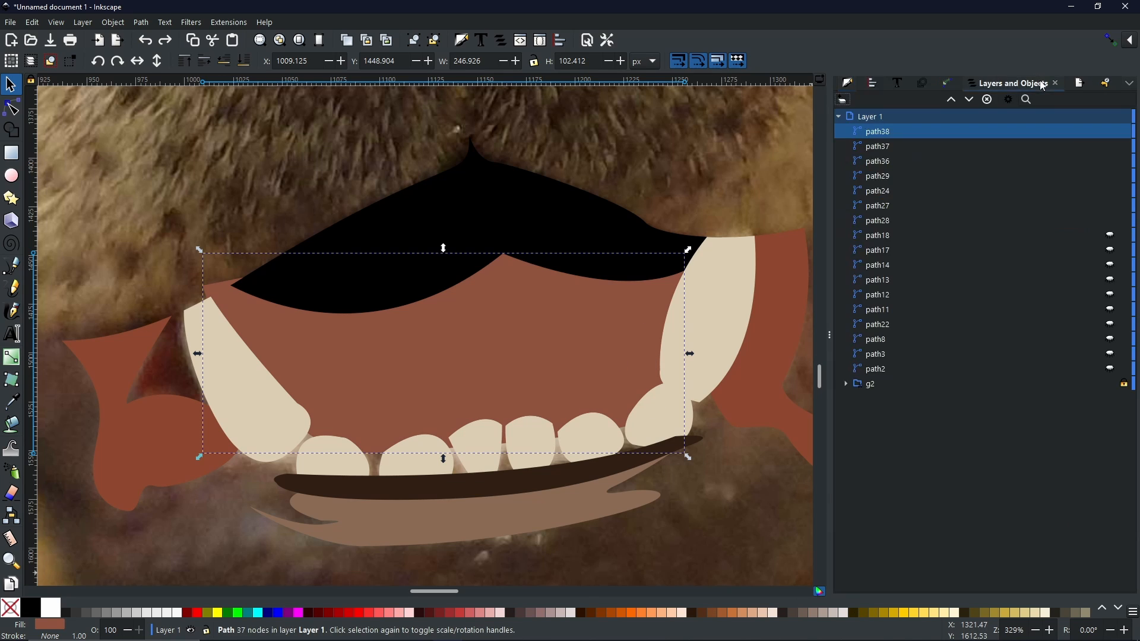
left_click(1111, 309)
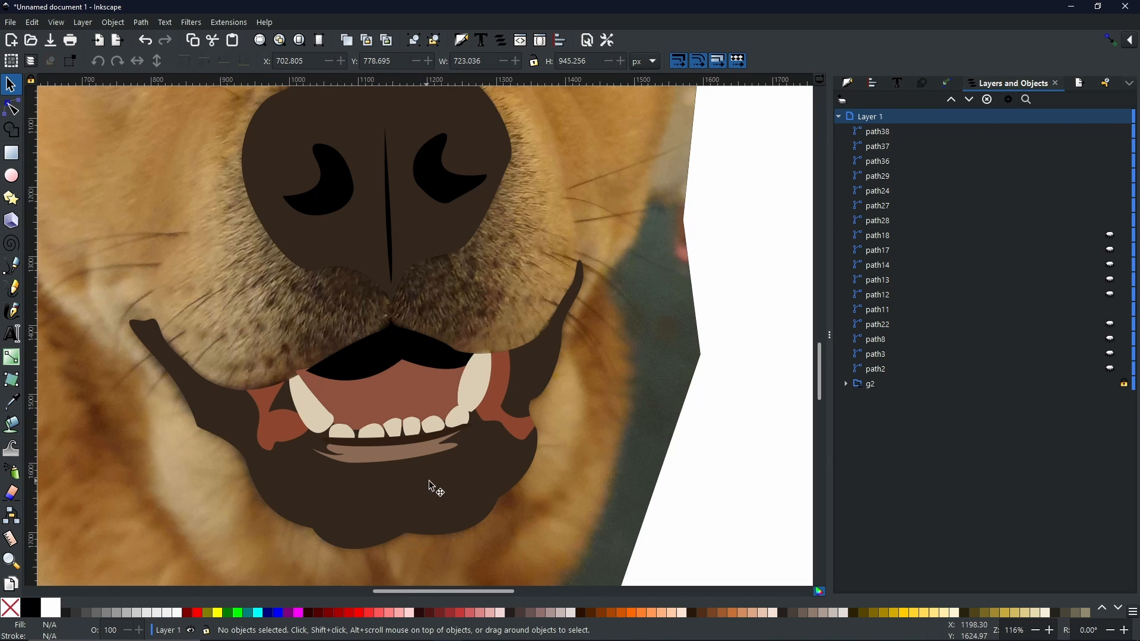
left_click(437, 488)
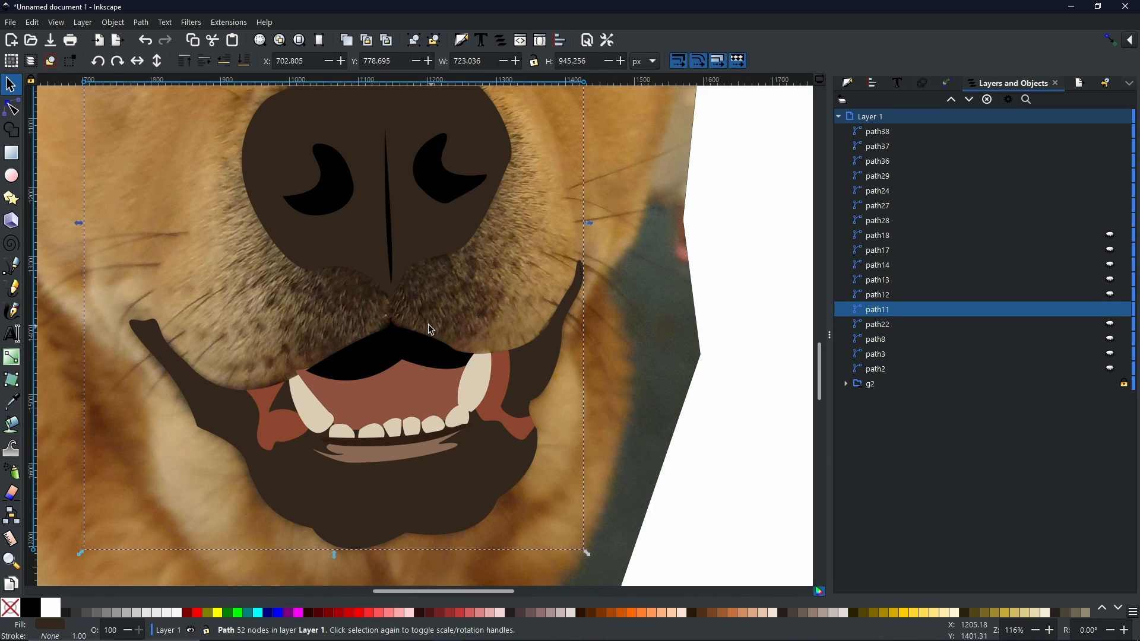
right_click(339, 479)
left_click(415, 241)
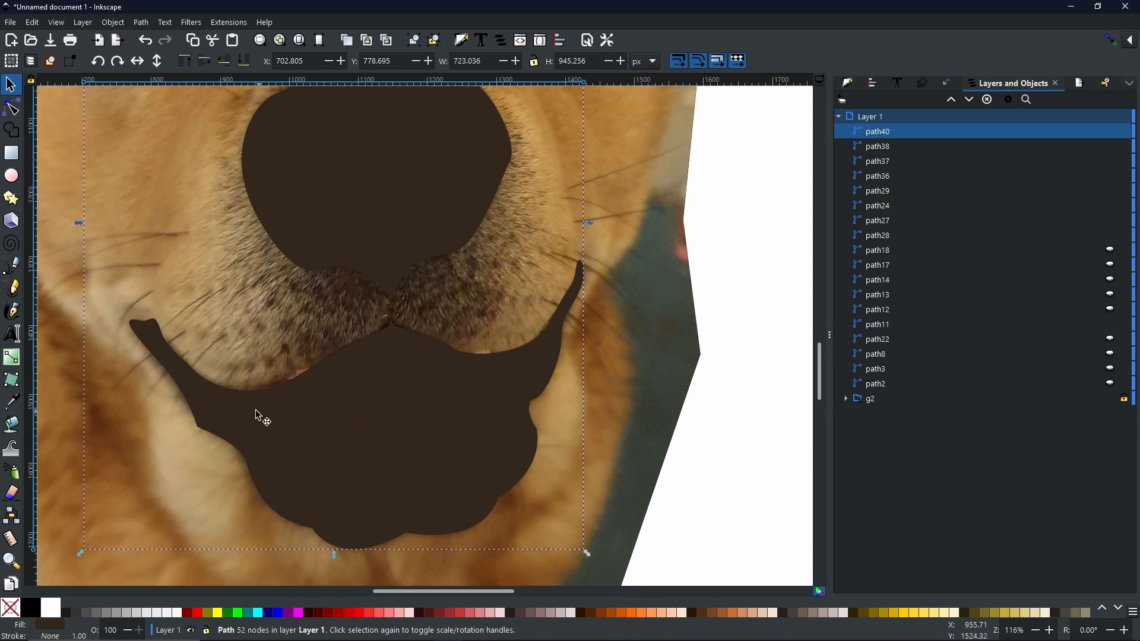
Step: Intersect the duplicated dark nose-and-jaw shape with the reddish mouth interior to trim its overhanging corner
scroll(297, 371, "up", 4)
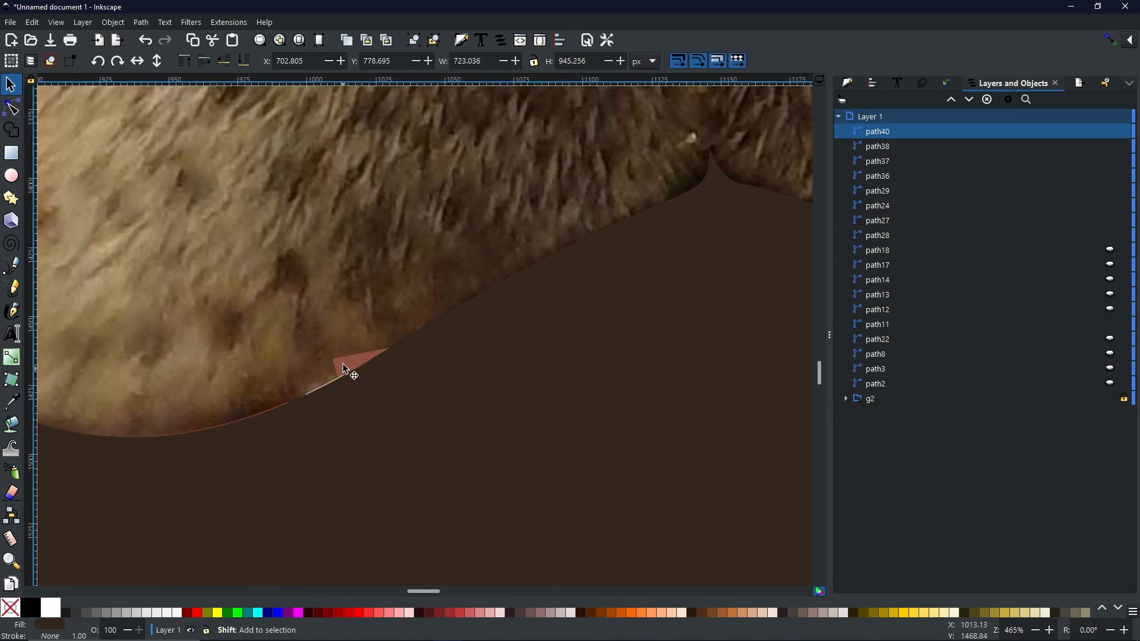
left_click(342, 363, "shift")
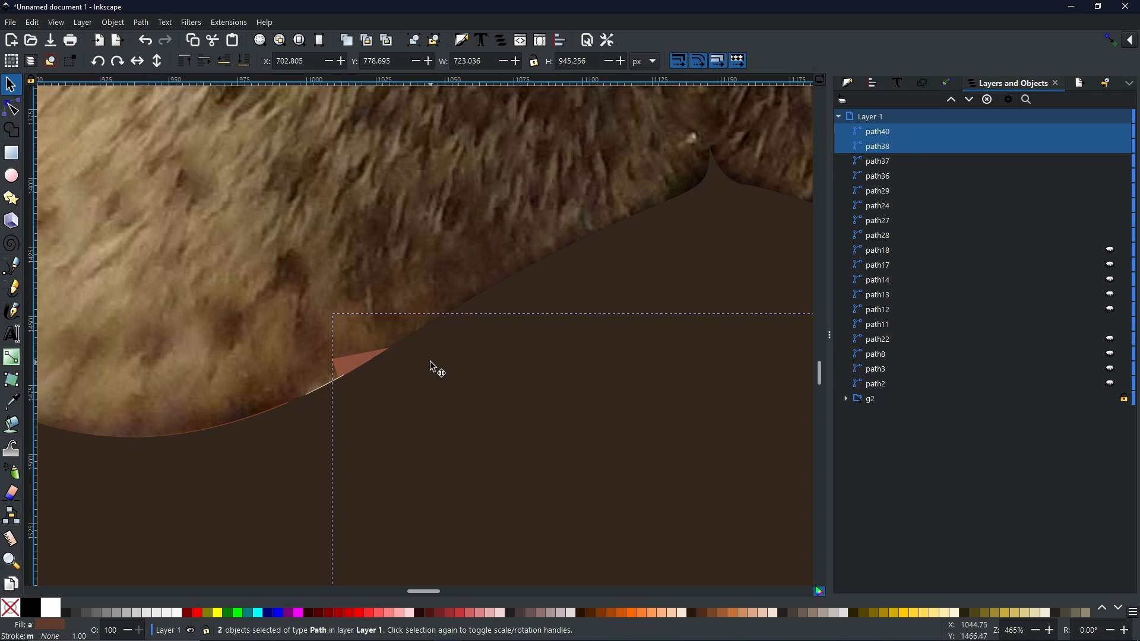
scroll(430, 362, "down", 4)
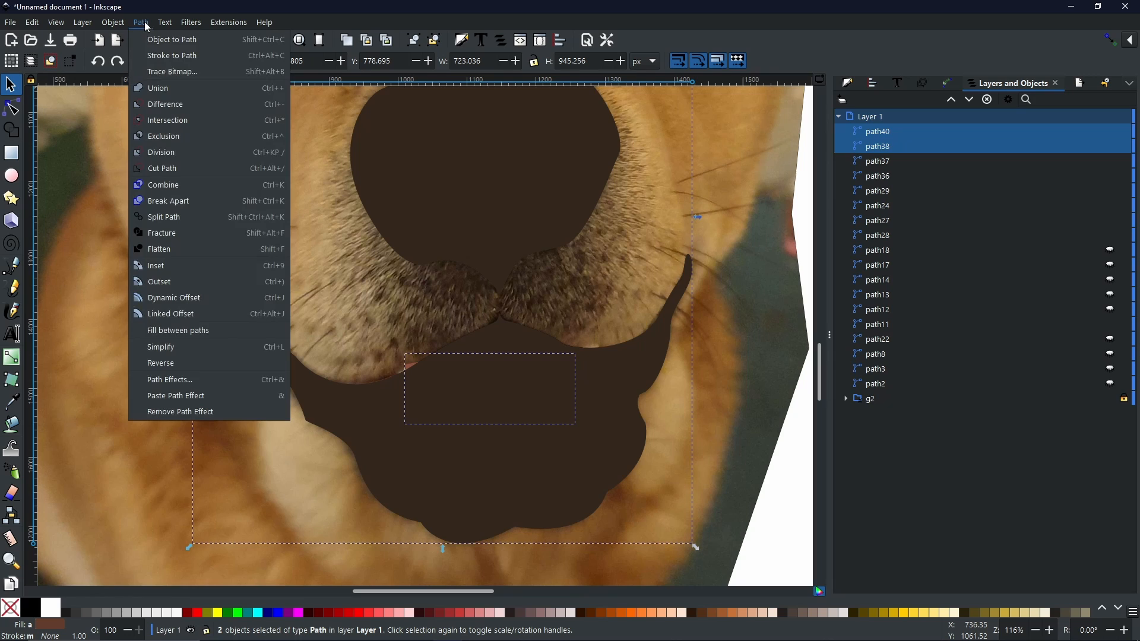
left_click(170, 125)
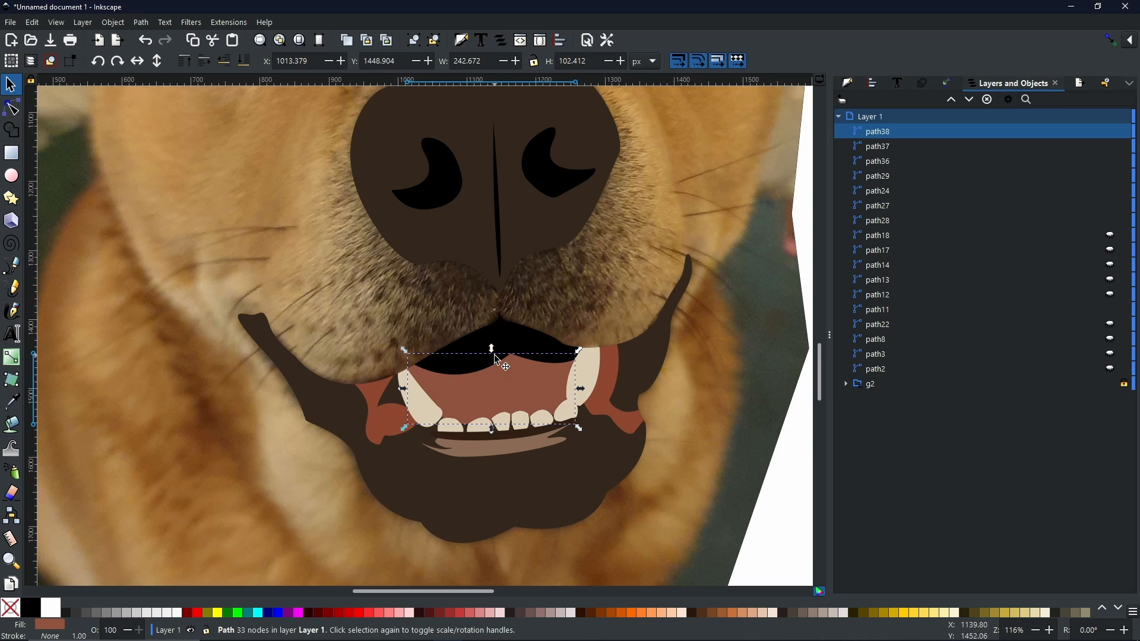
Step: Start the left inner-ear outline at the ear base, drawing curved jagged fur points up the side facing the head
scroll(502, 354, "down", 2, "ctrl")
scroll(474, 288, "up", 2, "ctrl")
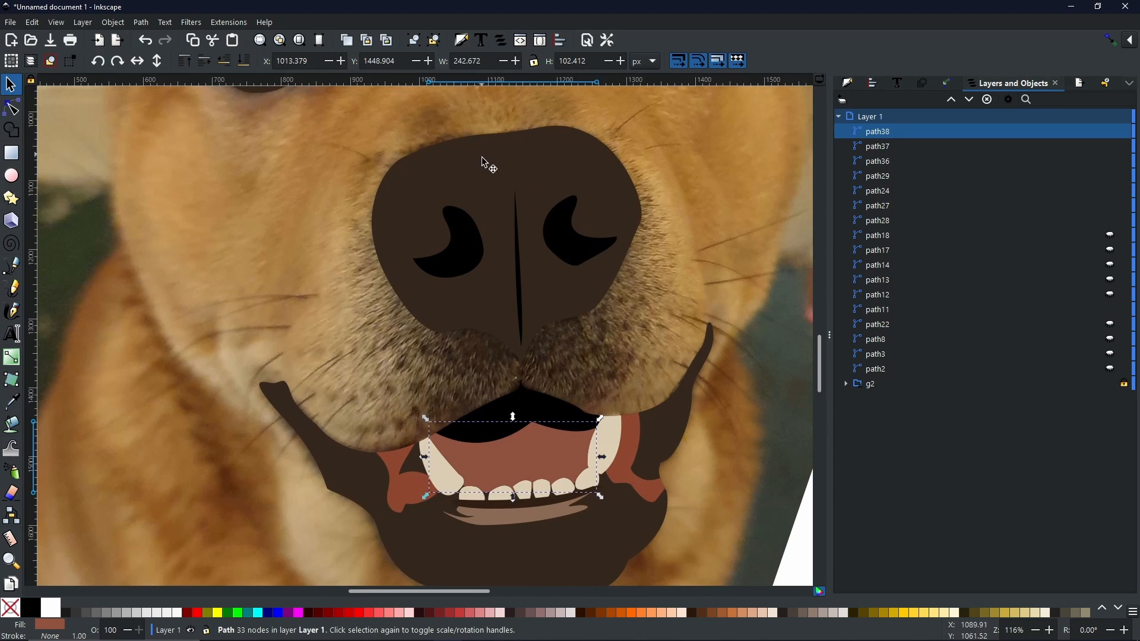
left_click_drag(478, 175, 456, 507)
left_click_drag(304, 289, 509, 526)
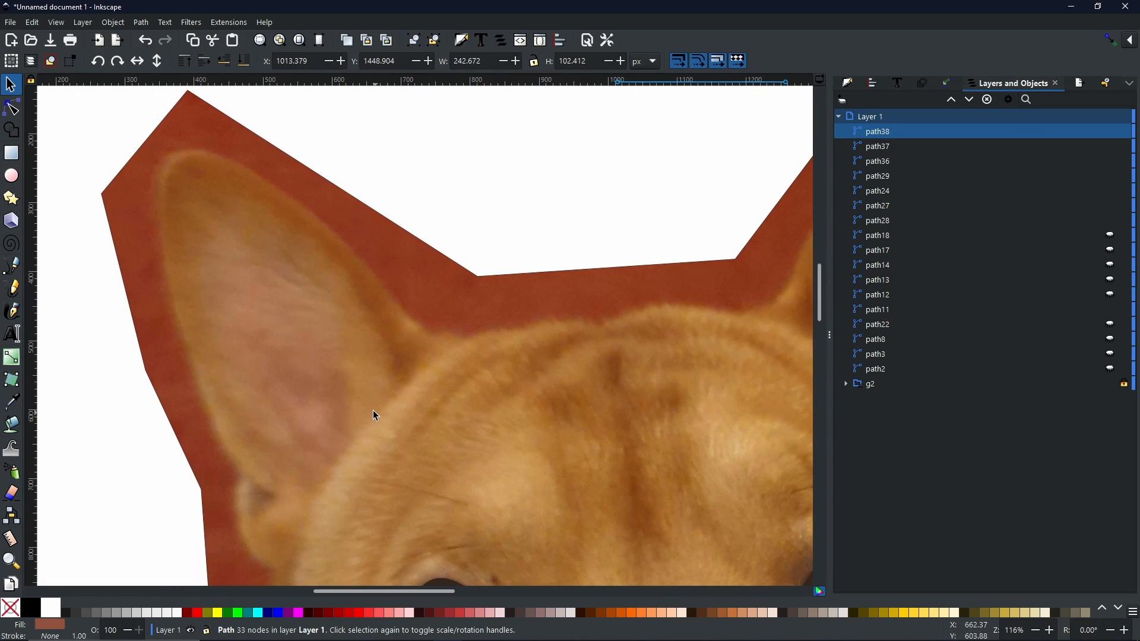
left_click_drag(435, 392, 549, 381)
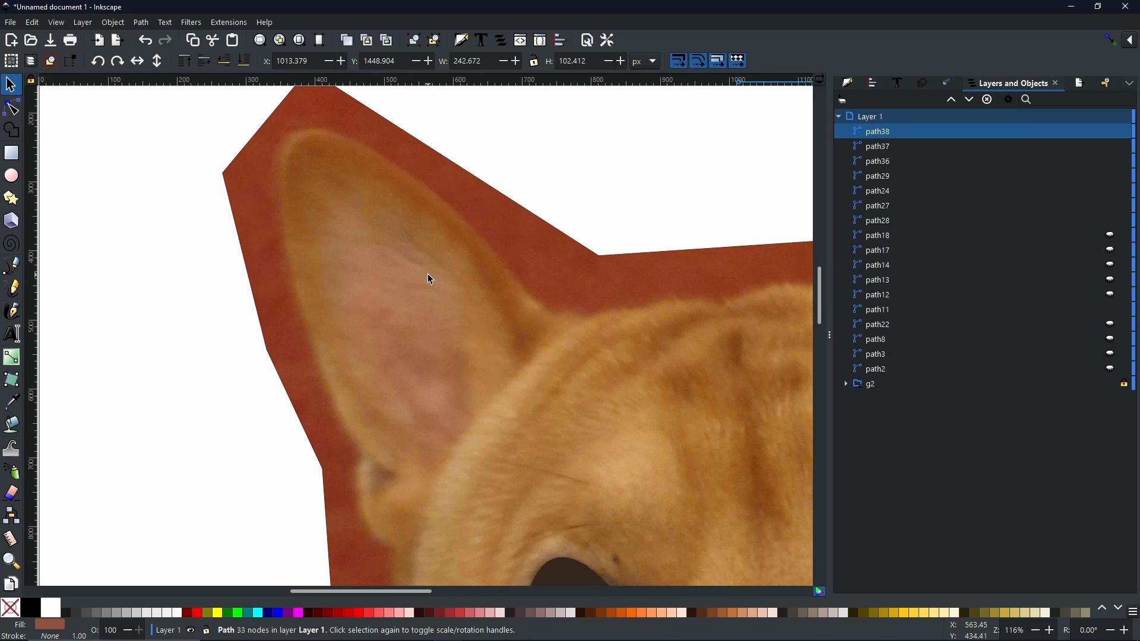
key("b")
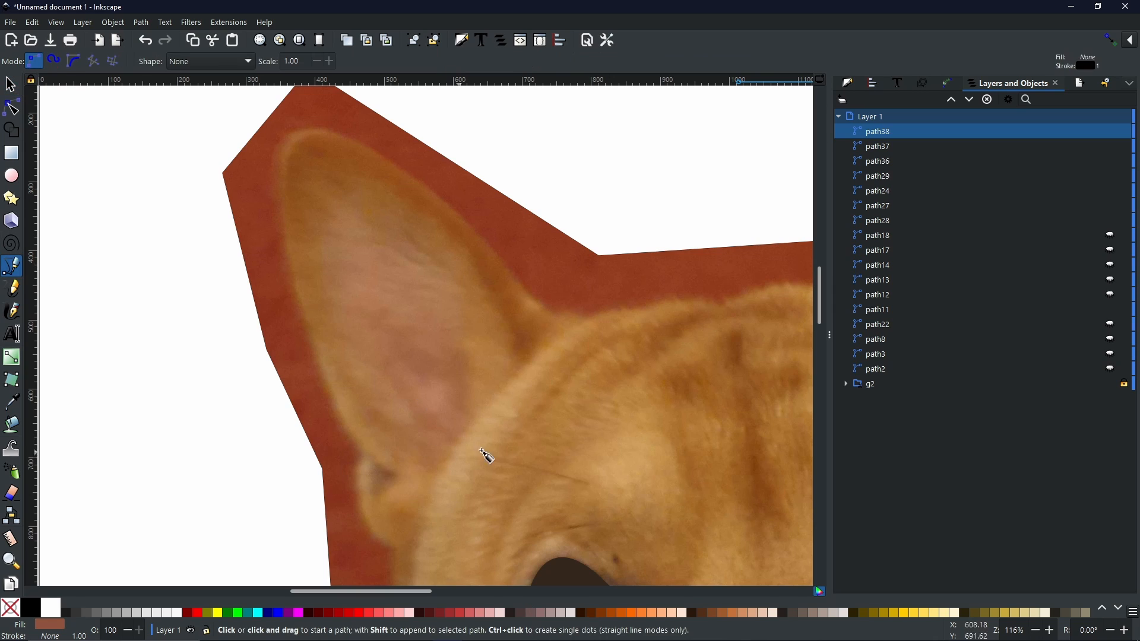
mouse_move(441, 443)
left_mouse_down()
mouse_move(400, 390)
mouse_move(456, 429)
left_mouse_up()
left_click_drag(447, 396, 475, 378)
left_click_drag(465, 355, 455, 309)
left_click(450, 344)
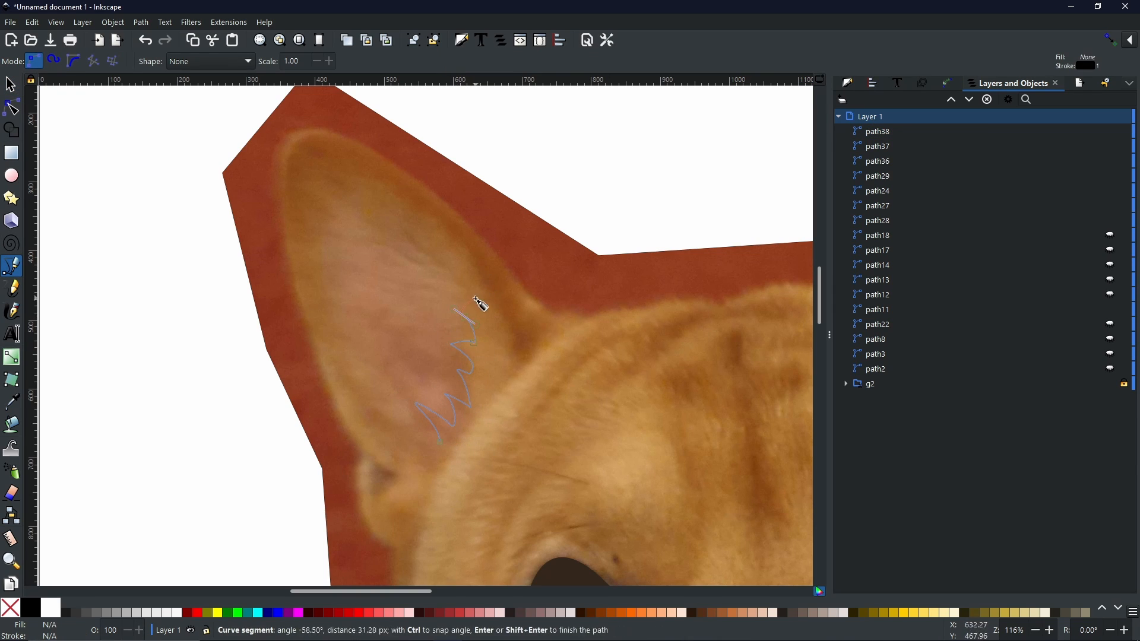
left_click(415, 265)
key("Return")
Step: Continue the left inner-ear outline with fur points toward the tip and close it along a smooth outer edge
left_click(442, 268)
left_click_drag(390, 234, 325, 198)
key("Return")
left_click(390, 235)
key("Return")
left_click(415, 233)
key("Return")
left_click(376, 213)
key("Return")
left_click(395, 206)
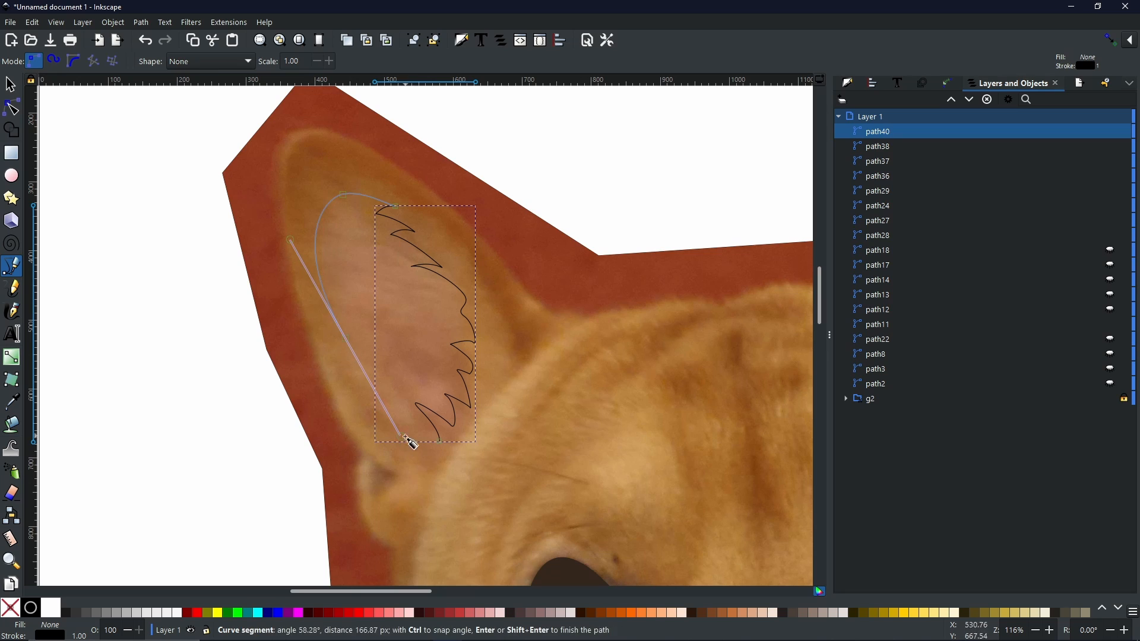
mouse_move(440, 443)
left_mouse_down()
mouse_move(435, 461)
mouse_move(471, 433)
left_mouse_up()
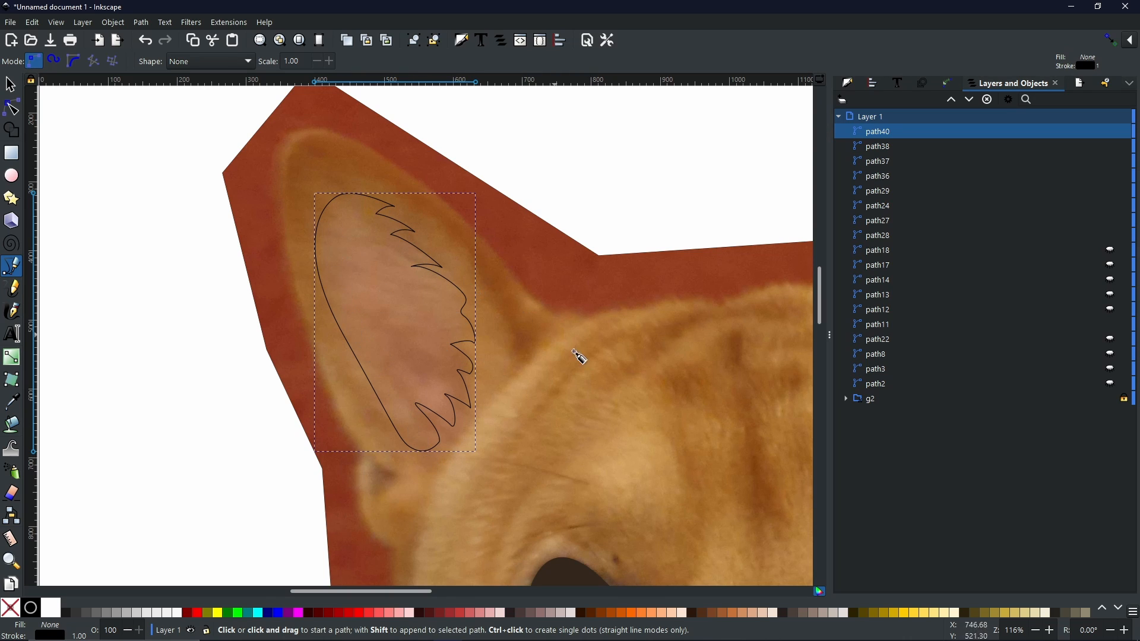
Step: Start the right inner-ear outline near the ear base with jagged fur points up the lower part of its head-facing edge
left_click_drag(661, 344, 575, 389)
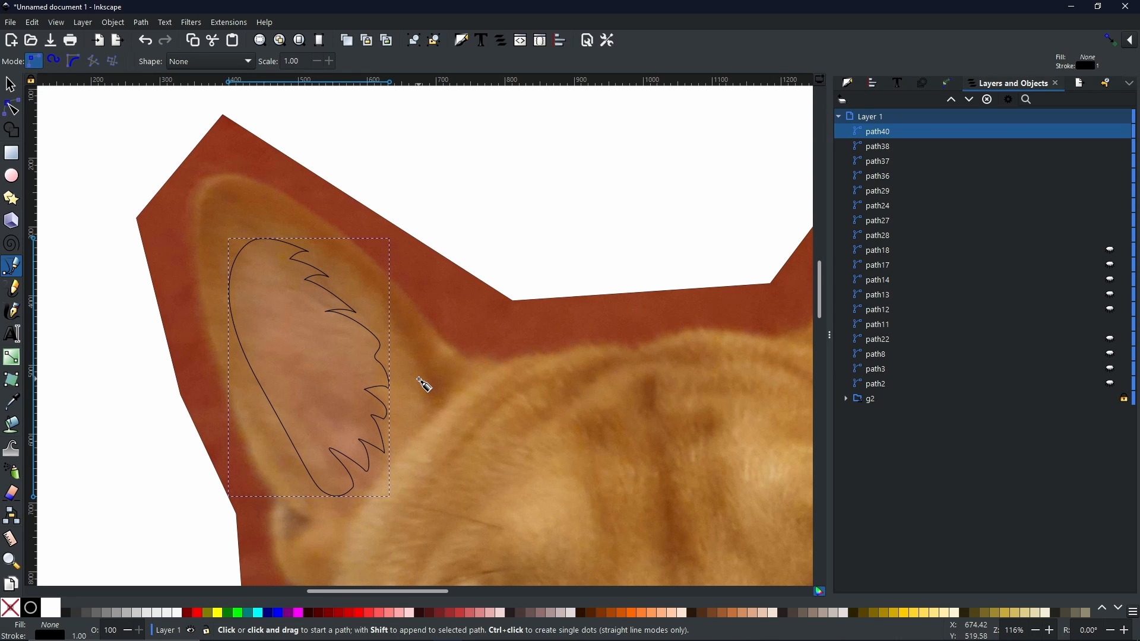
left_click_drag(767, 255, 286, 329)
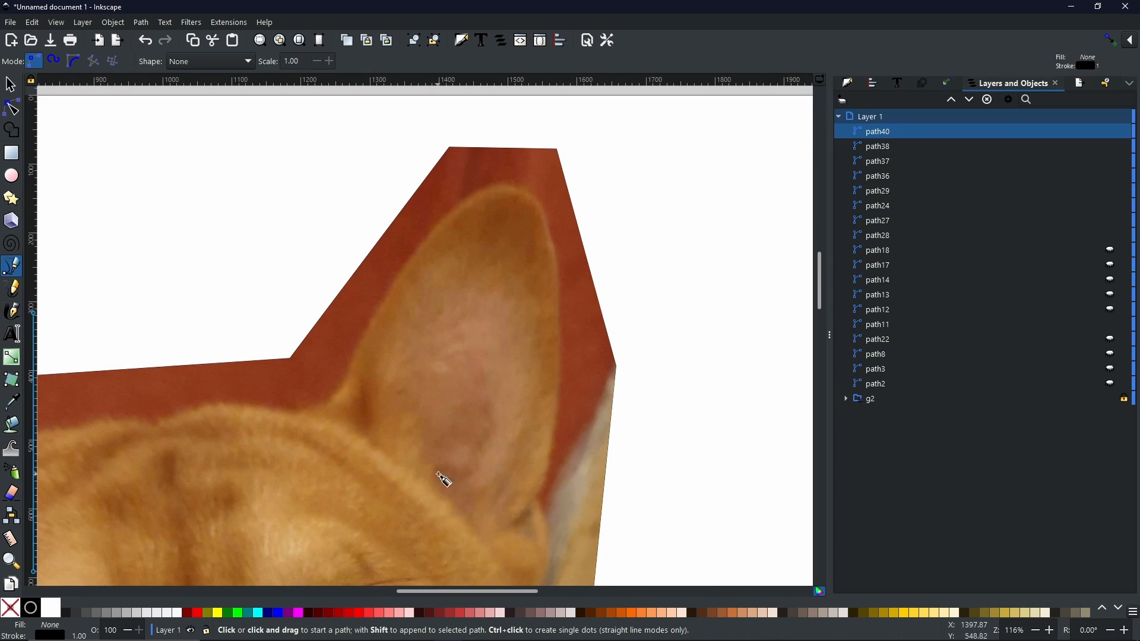
left_click(437, 483)
left_click_drag(441, 460, 462, 450)
key("Return")
left_click(441, 460)
left_click(421, 464)
key("Return")
left_click(421, 464)
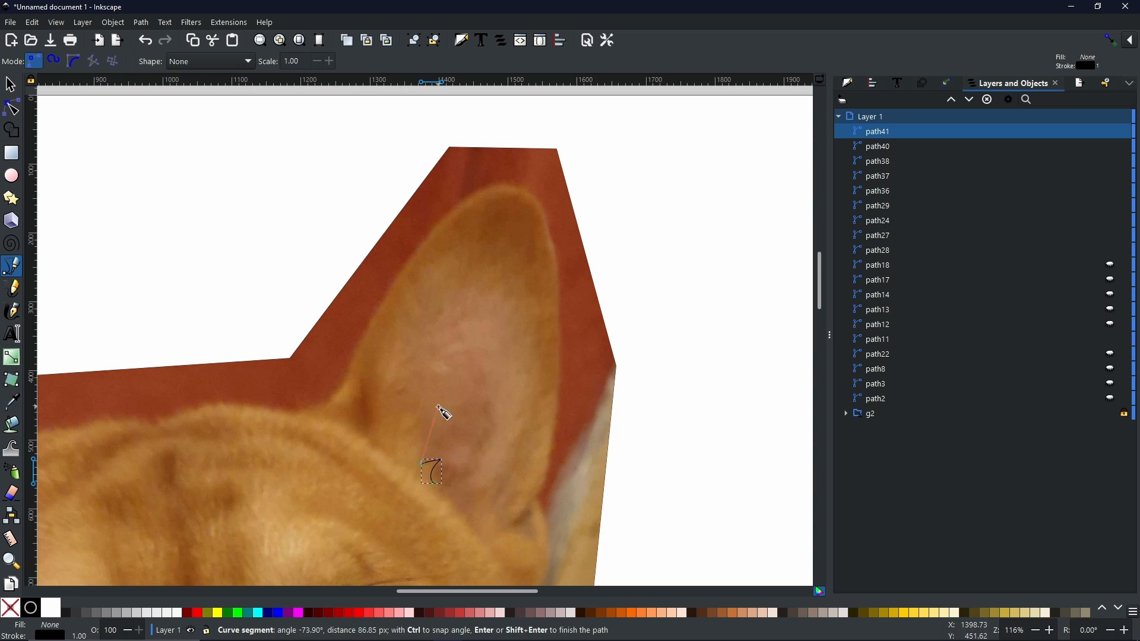
left_click_drag(424, 412, 375, 405)
key("Return")
left_click(422, 412)
key("Return")
left_click(402, 418)
key("Return")
left_click(410, 390)
key("Return")
left_click(382, 391)
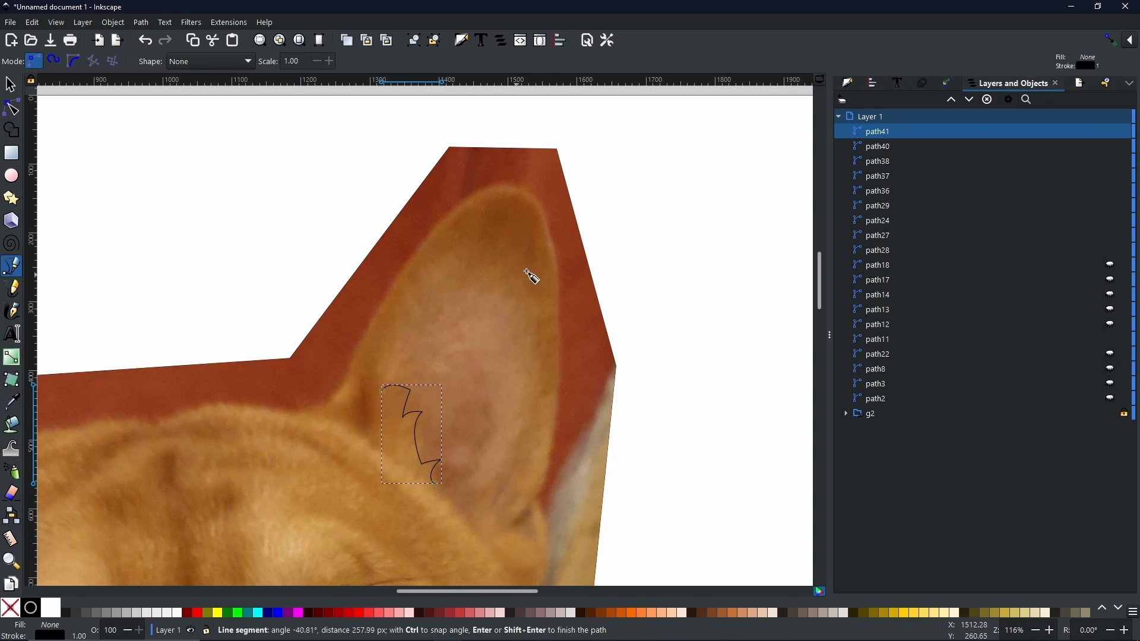
Step: Extend the right inner-ear outline with curved fur tufts up to the top of the pink area
key("Return")
left_click_drag(437, 336, 387, 348)
left_click(437, 335)
left_click(400, 341)
left_click_drag(434, 314, 532, 347)
key("Return")
left_click(433, 313)
key("Return")
left_click(421, 305)
key("Return")
key("Return")
left_click(447, 275)
Step: Sweep the right inner-ear outline smoothly down the outer edge, add a point at the base and close the path
left_click_drag(504, 495, 465, 574)
key("Return")
left_click(504, 495)
left_click_drag(505, 478, 501, 470)
key("Return")
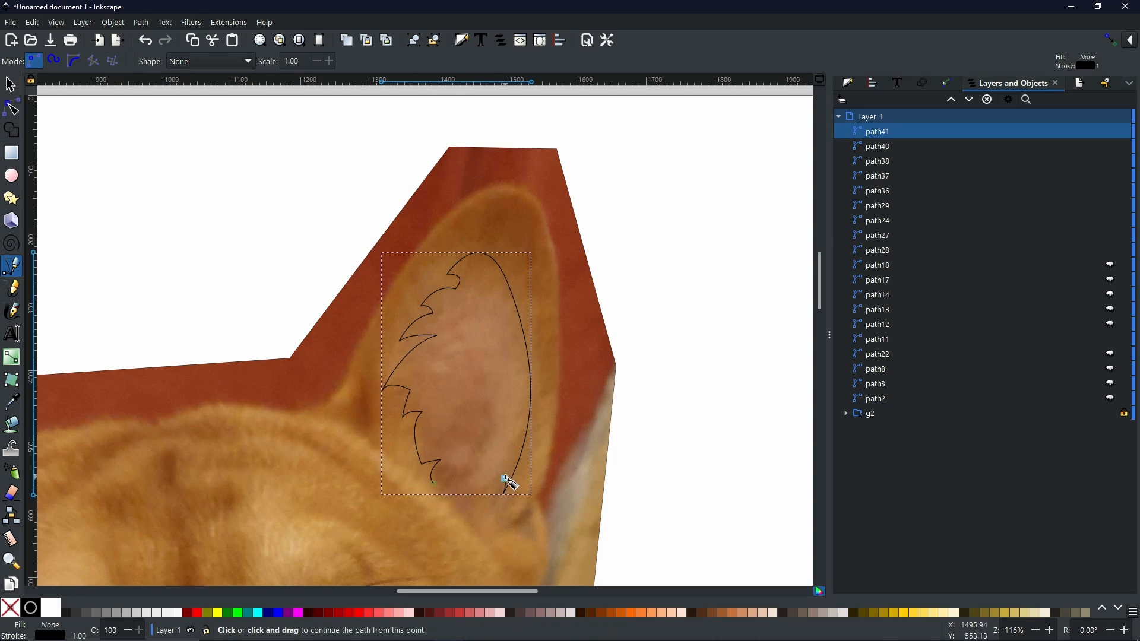
left_click(505, 478)
left_click_drag(469, 506, 456, 505)
left_click(434, 483)
Step: Select both inner-ear outlines and unite them into one path
left_click_drag(211, 412, 500, 273)
scroll(591, 339, "down", 2)
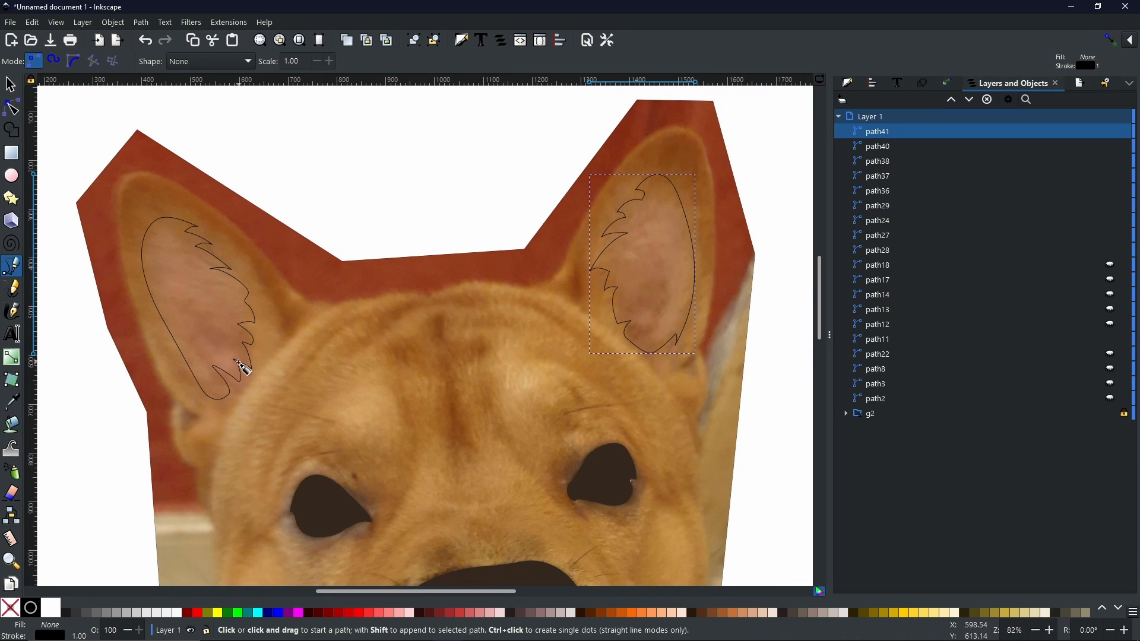
left_click(9, 89)
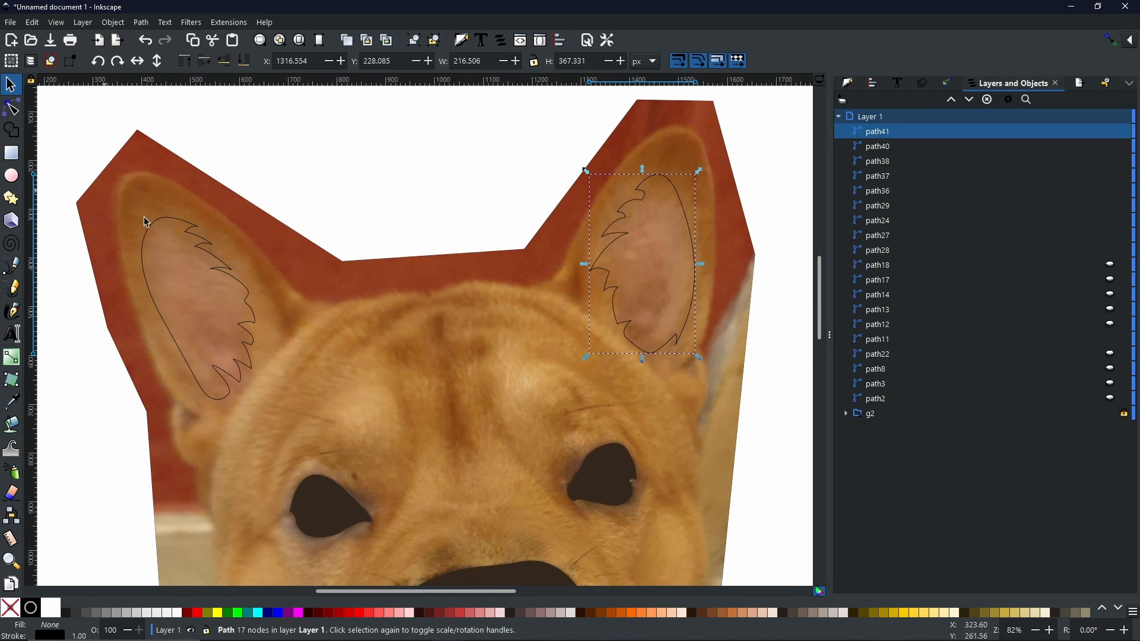
left_click(249, 292, "shift")
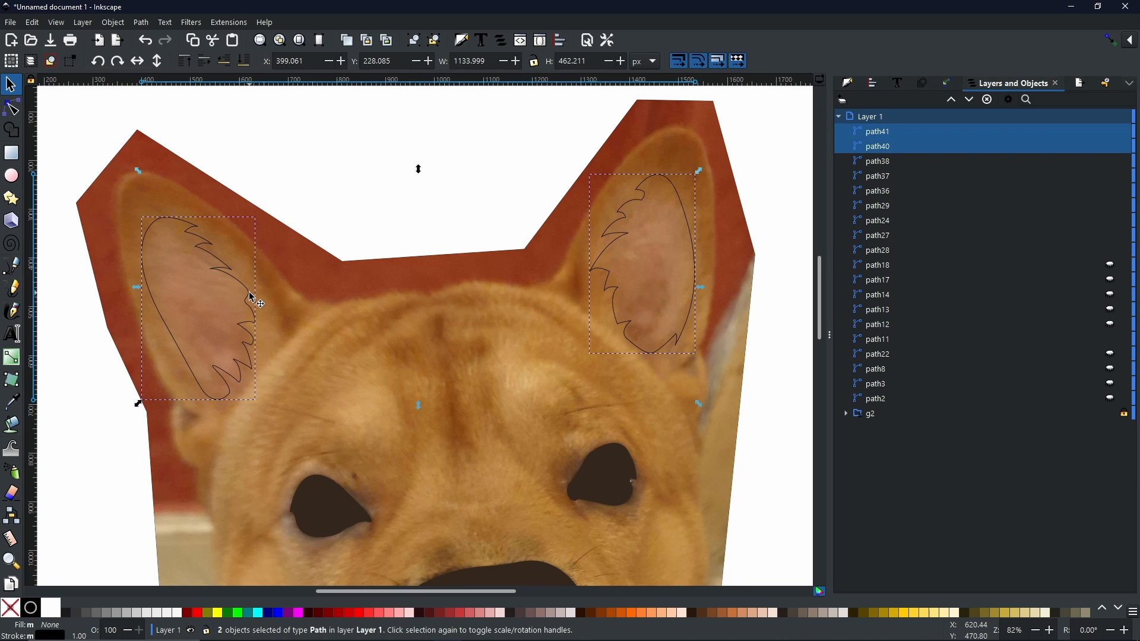
left_click(141, 22)
left_click(164, 92)
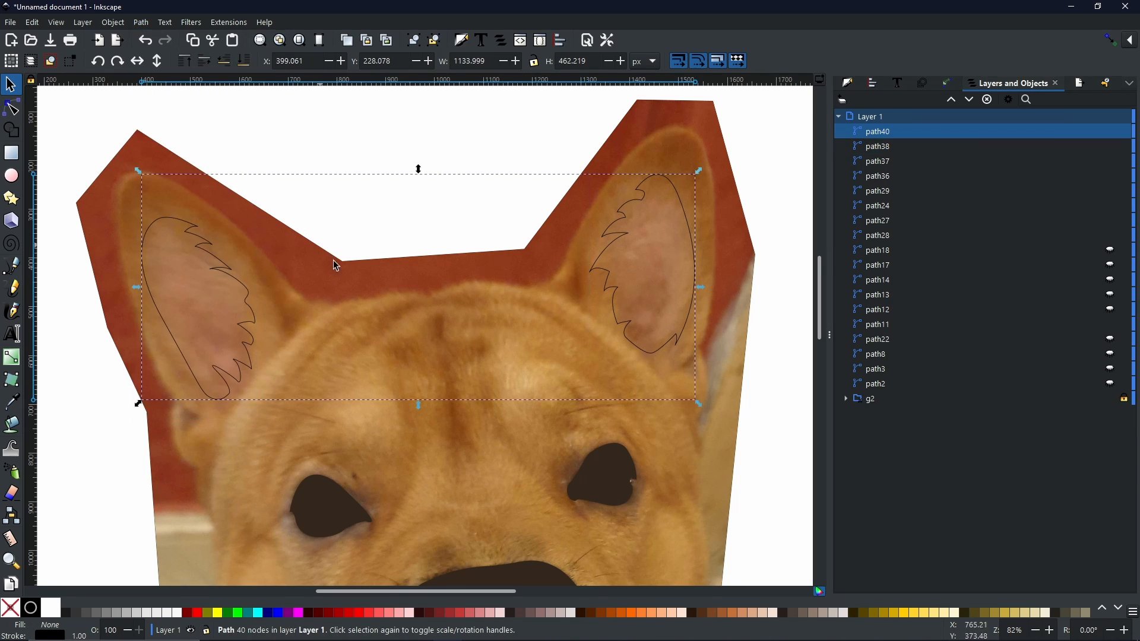
Step: Fill the united inner-ear path with a colour averaged from the photo's ear, tuned to hue 21, saturation 48, value 76, and remove its stroke
left_click(11, 405)
mouse_move(184, 304)
left_mouse_down()
mouse_move(217, 323)
mouse_move(191, 316)
left_mouse_up()
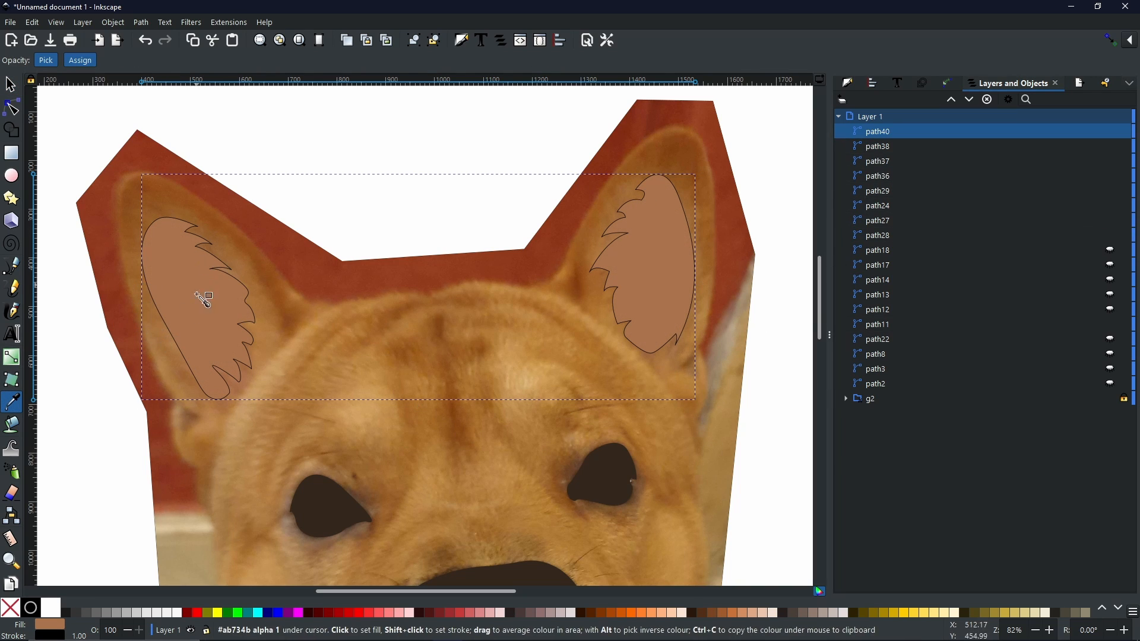
left_click(848, 83)
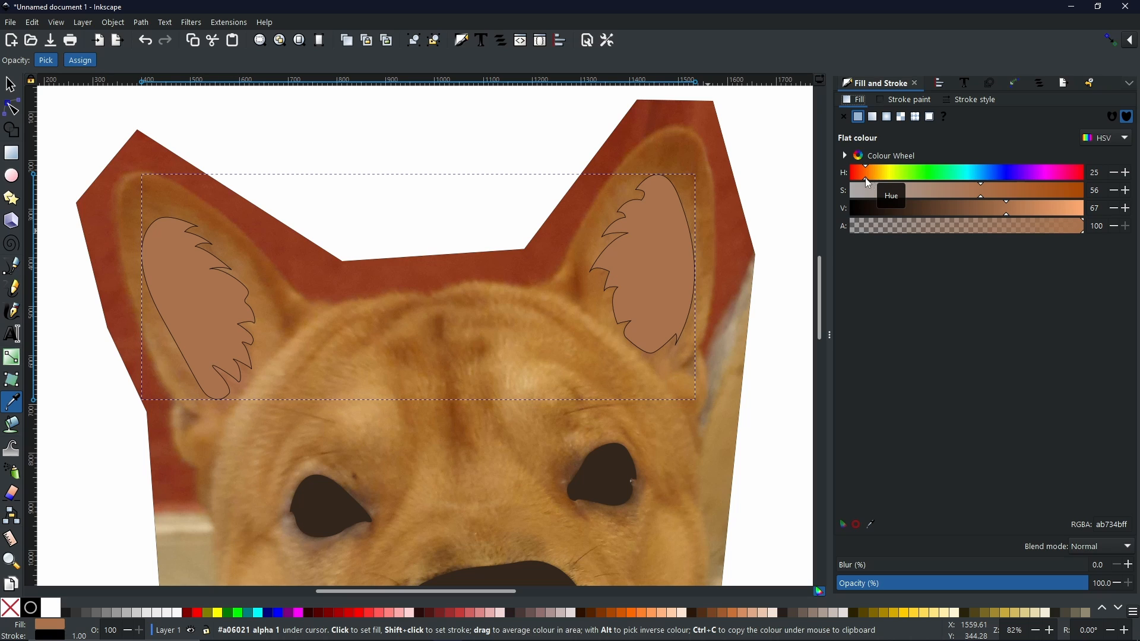
left_click_drag(869, 184, 863, 177)
mouse_move(1006, 206)
left_mouse_down()
mouse_move(1033, 217)
mouse_move(967, 195)
left_mouse_up()
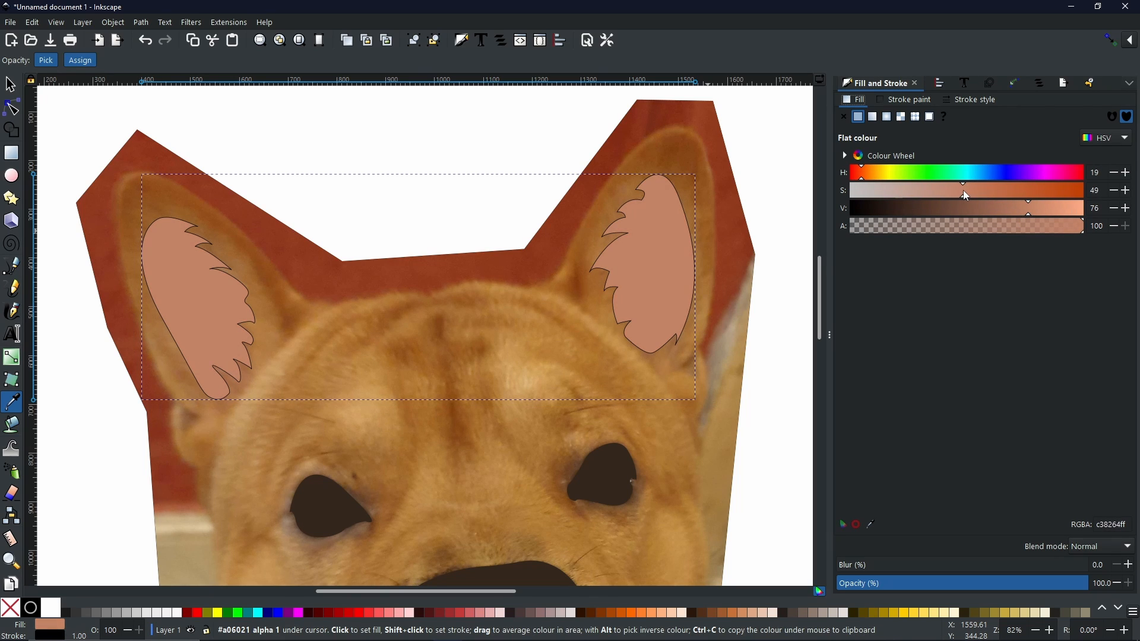
left_click_drag(953, 192, 959, 192)
left_click(11, 608, "shift")
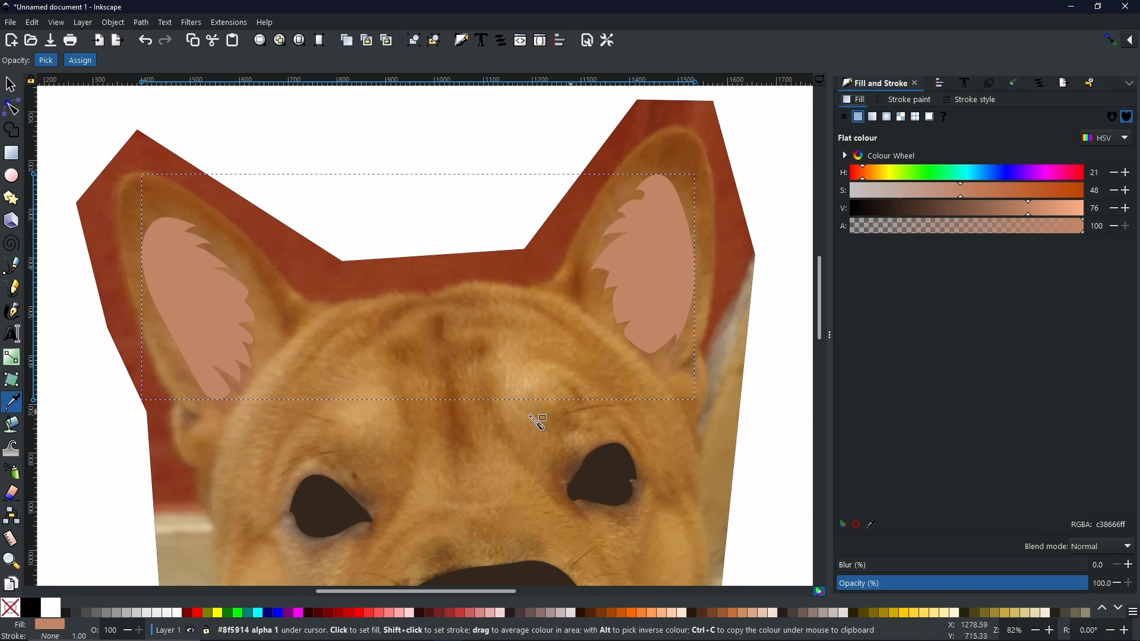
Step: Select every traced path from path40 down to path2, make them all visible and clear the selection
scroll(535, 415, "down", 2)
left_click_drag(535, 417, 466, 285)
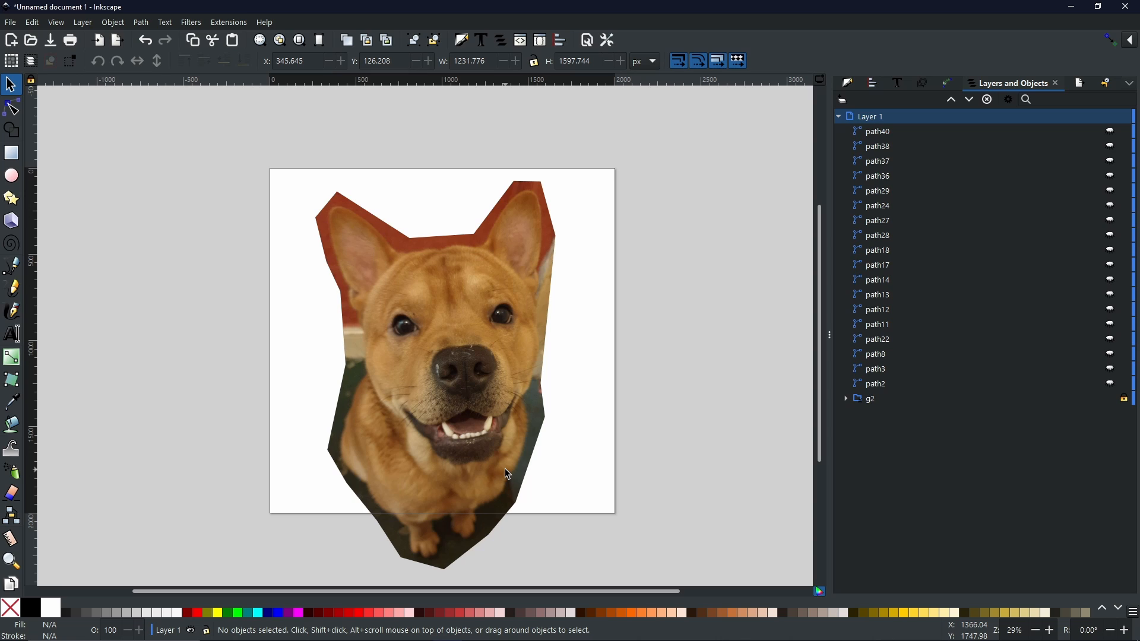
left_click(953, 131)
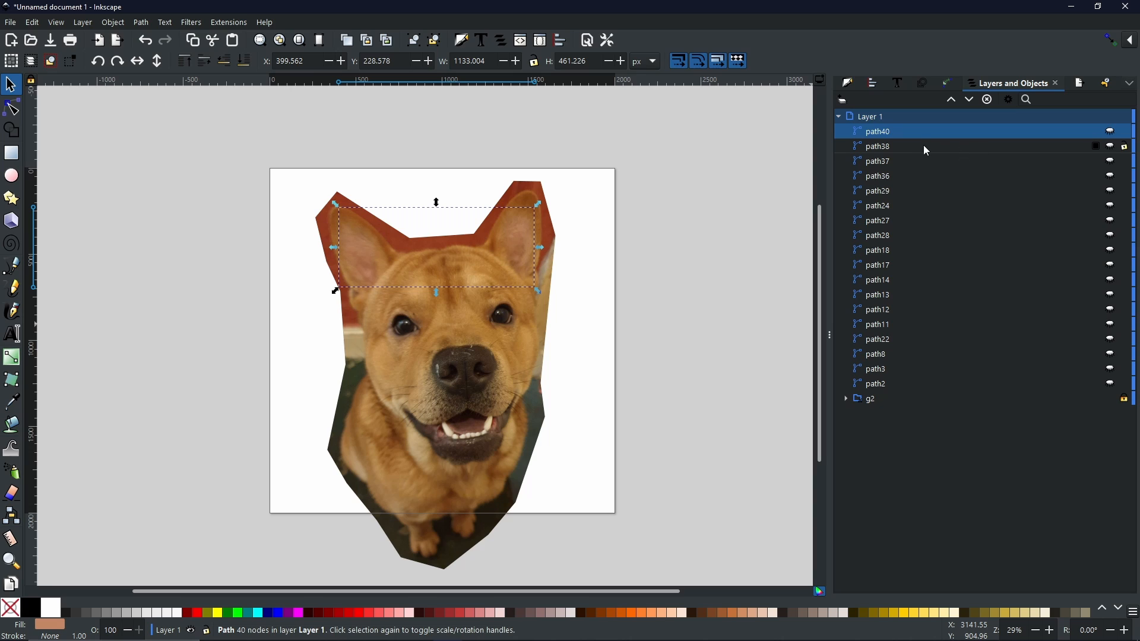
left_click(903, 388, "shift")
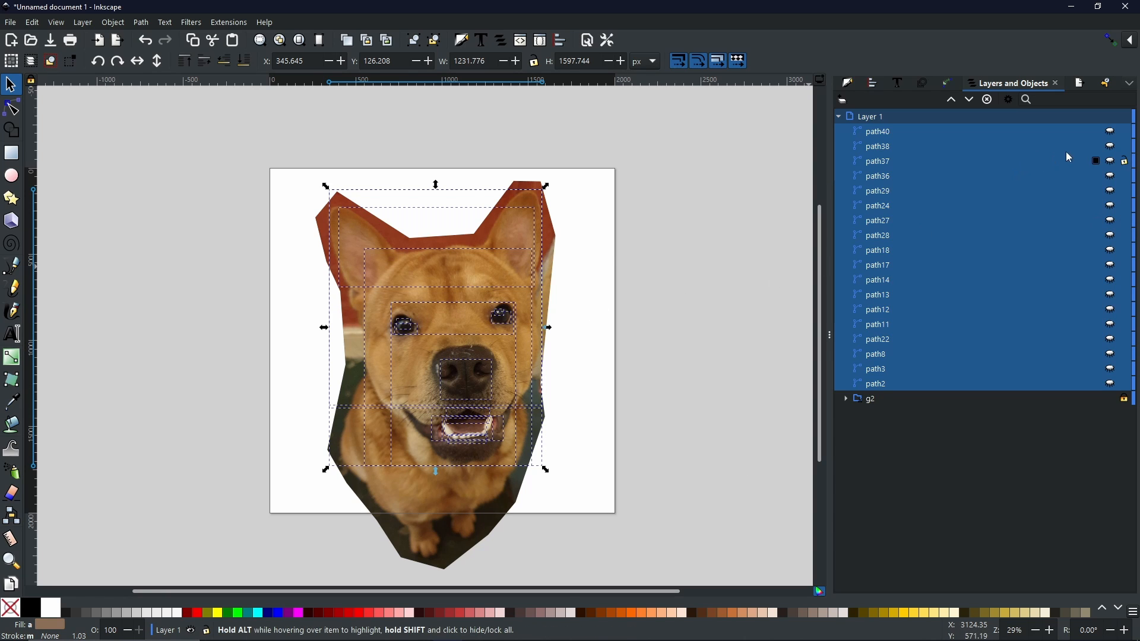
left_click(1111, 133)
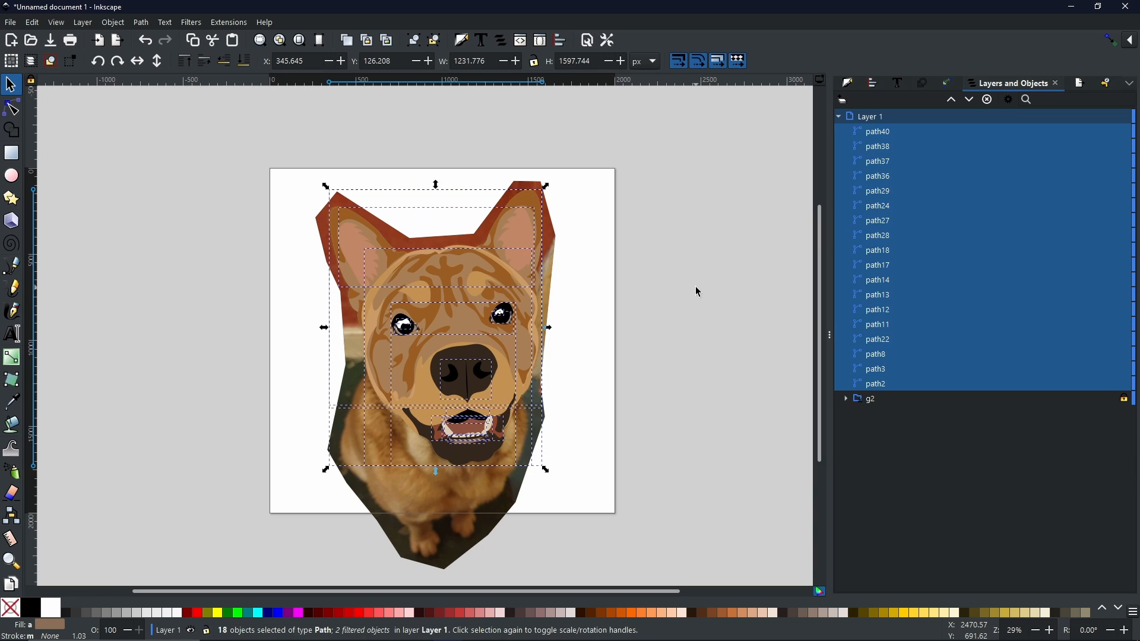
left_click(757, 179)
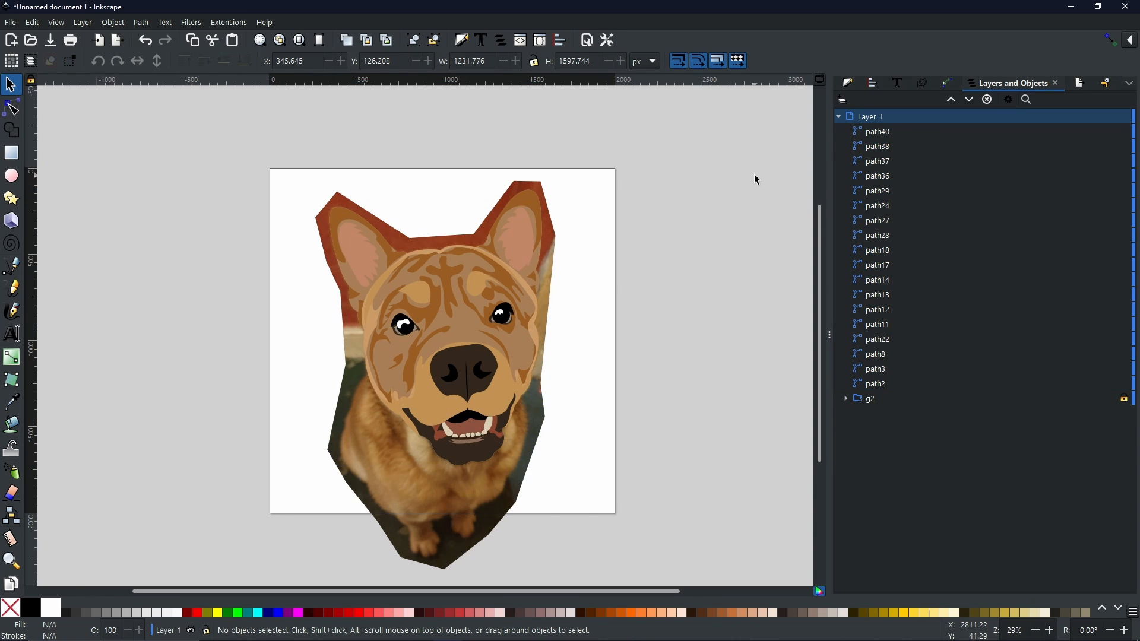
Step: Hide the photo group g2 and review the traced dog face on its own
left_click(1111, 399)
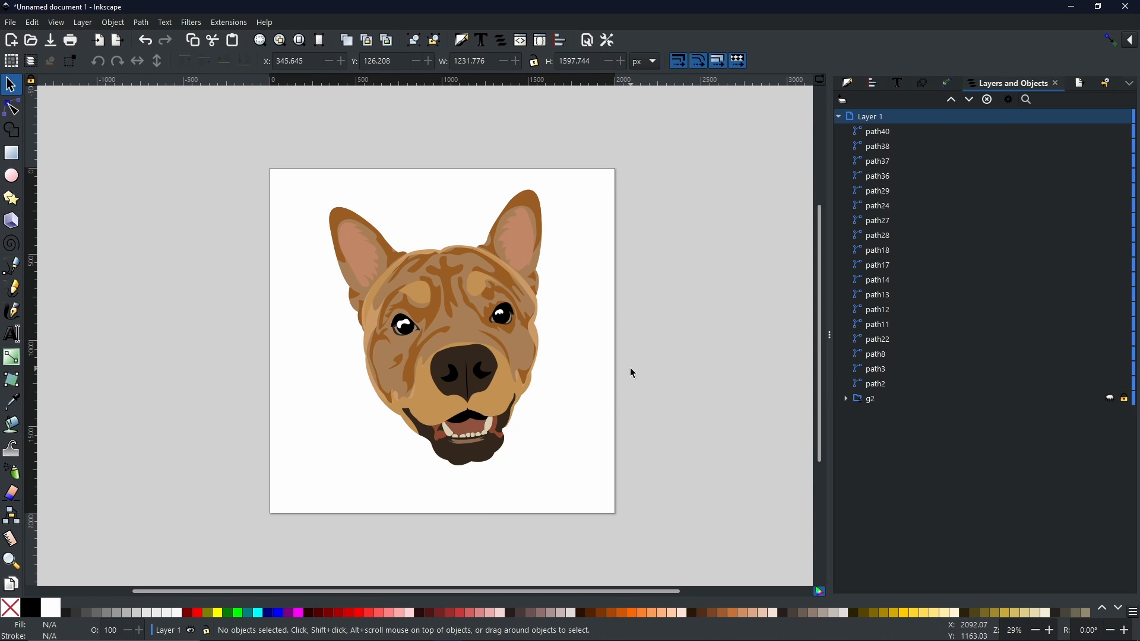
scroll(536, 387, "up", 1)
left_click_drag(604, 324, 598, 345)
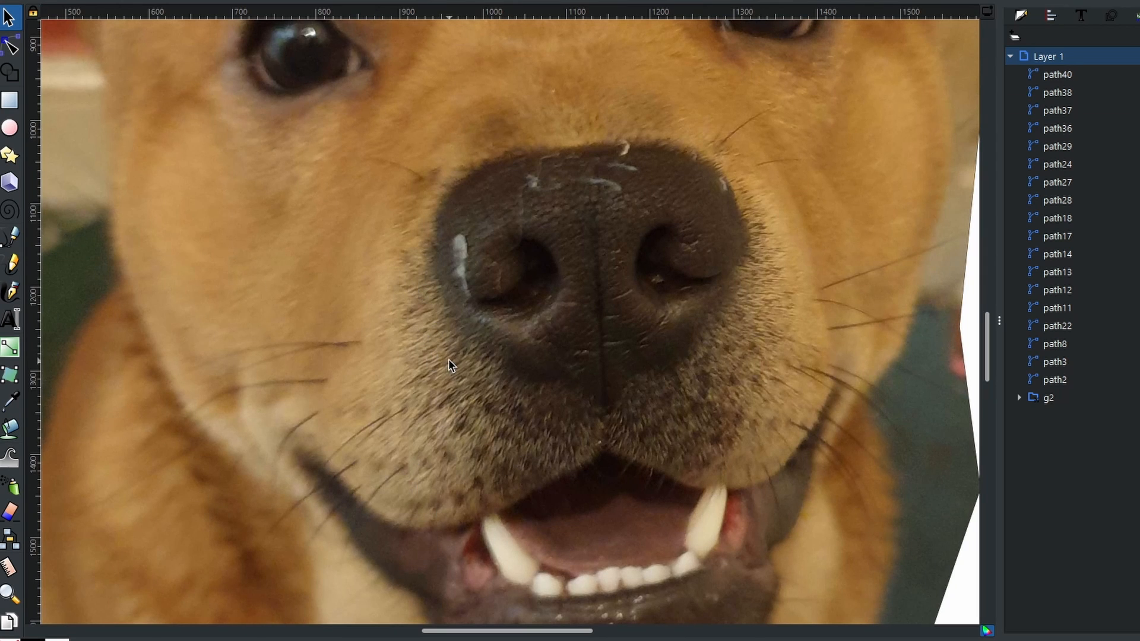
Step: Outline the nose and muzzle with a closed curved path from the nose's upper edge down to the upper lip
left_click(10, 236)
left_click(452, 210)
left_click_drag(408, 360, 476, 442)
left_click_drag(495, 504, 532, 528)
left_click(631, 495)
left_click_drag(743, 446, 765, 400)
left_click_drag(774, 336, 794, 313)
left_click_drag(723, 175, 657, 161)
left_click(451, 210)
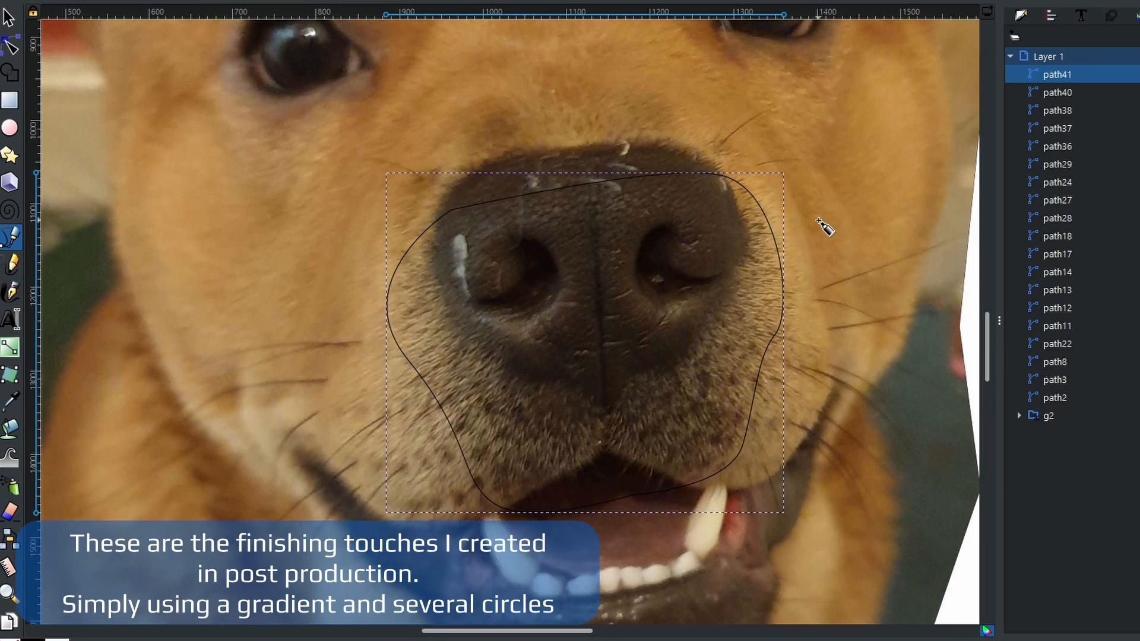
Step: Fill the muzzle shape with the dark nose colour as a radial gradient whose outer stop has zero alpha
key("d")
left_click(596, 269)
key("ctrl+shift+f")
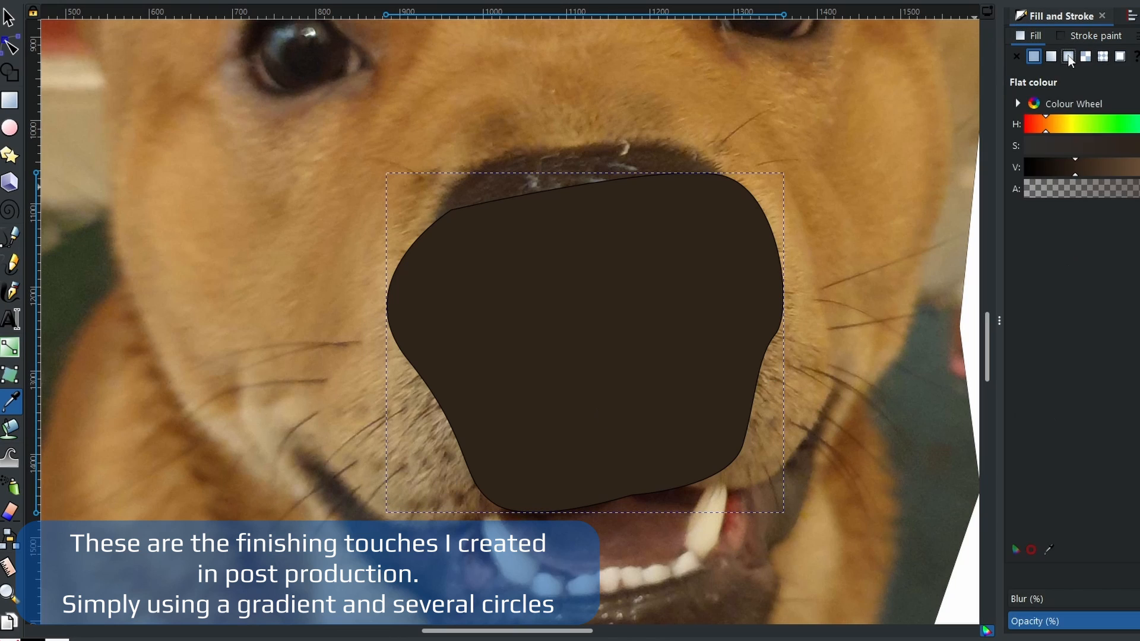
left_click(1068, 57)
left_click(1037, 173)
left_click_drag(1139, 255, 1067, 255)
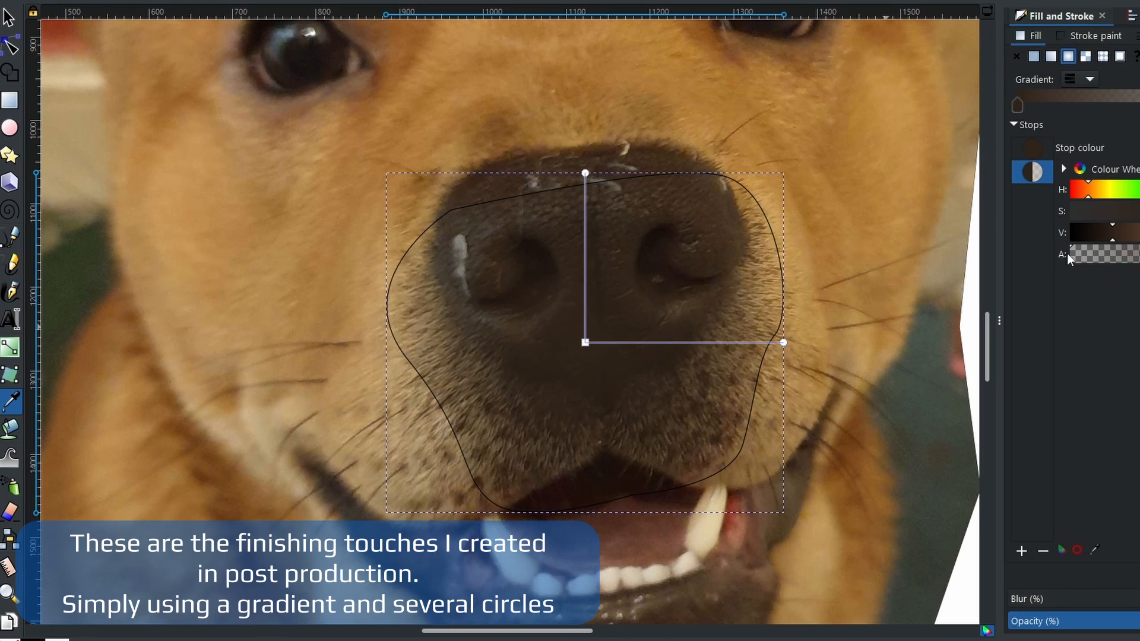
key("ctrl+shift+l")
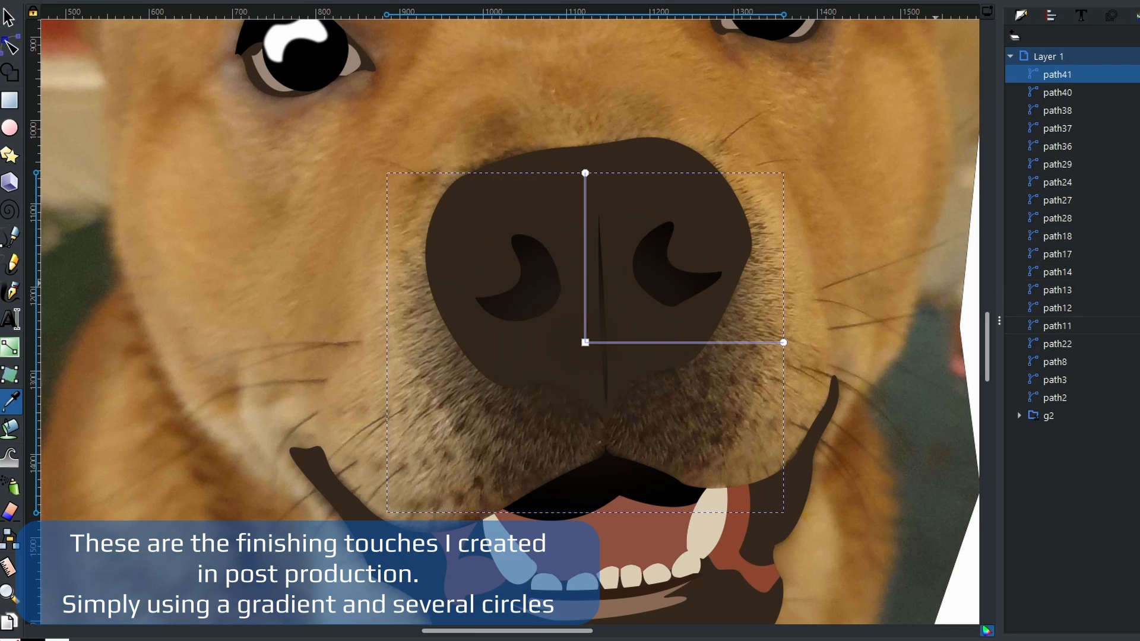
Step: Centre the muzzle's radial gradient on the nose and stretch it down into the mouth and out past the muzzle's right edge
mouse_move(784, 342)
left_mouse_down()
mouse_move(853, 344)
mouse_move(795, 336)
left_mouse_up()
left_click_drag(585, 343, 596, 275)
left_click_drag(805, 268, 603, 538)
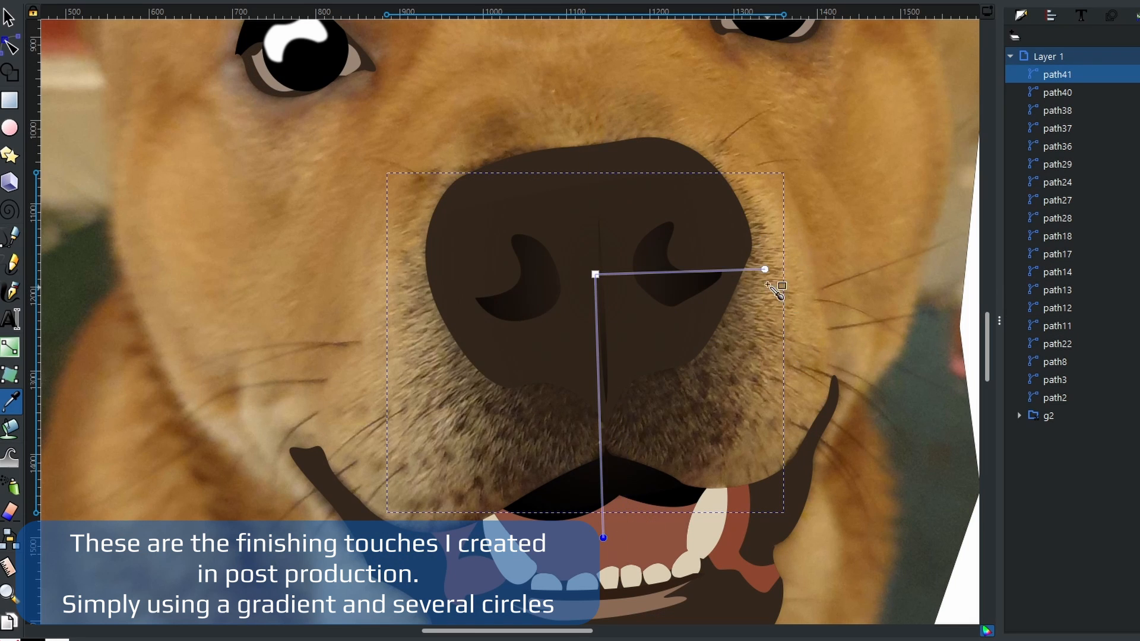
left_click_drag(772, 288, 809, 274)
Step: Draw small dark ellipses as whisker spots across the left side of the muzzle
key("e")
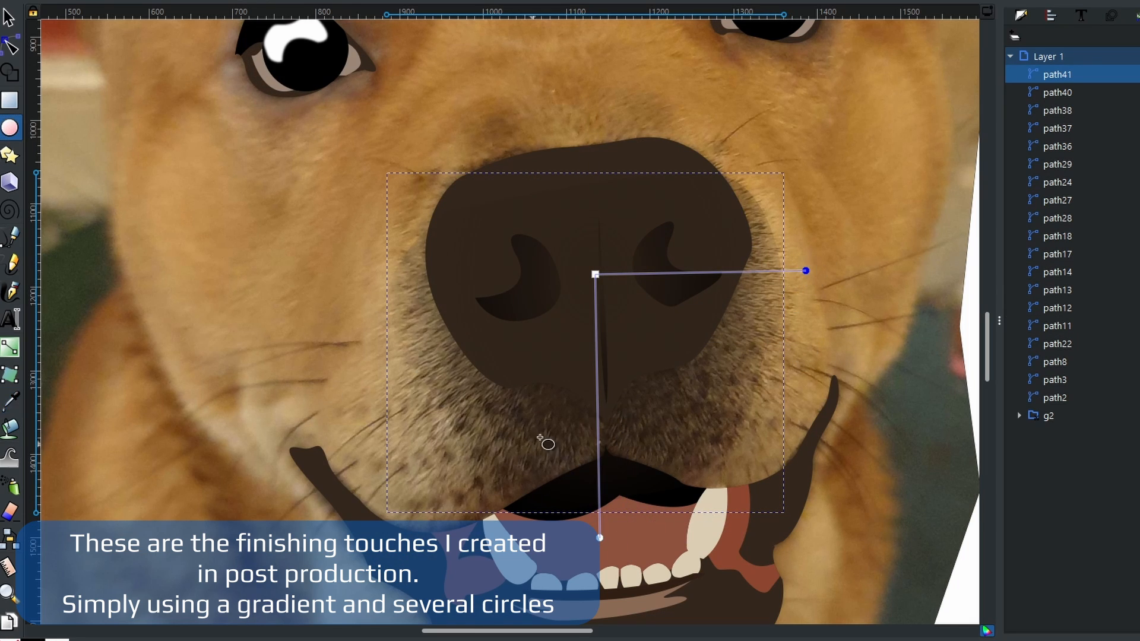
mouse_move(483, 404)
left_mouse_down()
mouse_move(495, 417)
mouse_move(466, 435)
mouse_move(458, 467)
left_mouse_up()
mouse_move(474, 478)
left_mouse_down()
mouse_move(484, 491)
mouse_move(468, 505)
left_mouse_up()
left_click_drag(423, 464, 432, 474)
mouse_move(400, 464)
left_mouse_down()
mouse_move(406, 474)
mouse_move(379, 468)
left_mouse_up()
left_click_drag(407, 406, 390, 421)
left_click_drag(360, 413, 369, 419)
left_click_drag(507, 432, 474, 451)
left_click_drag(502, 464, 511, 473)
left_click_drag(527, 460, 535, 468)
Step: Draw matching small dark whisker spots across the right side of the muzzle
left_click_drag(681, 403, 682, 392)
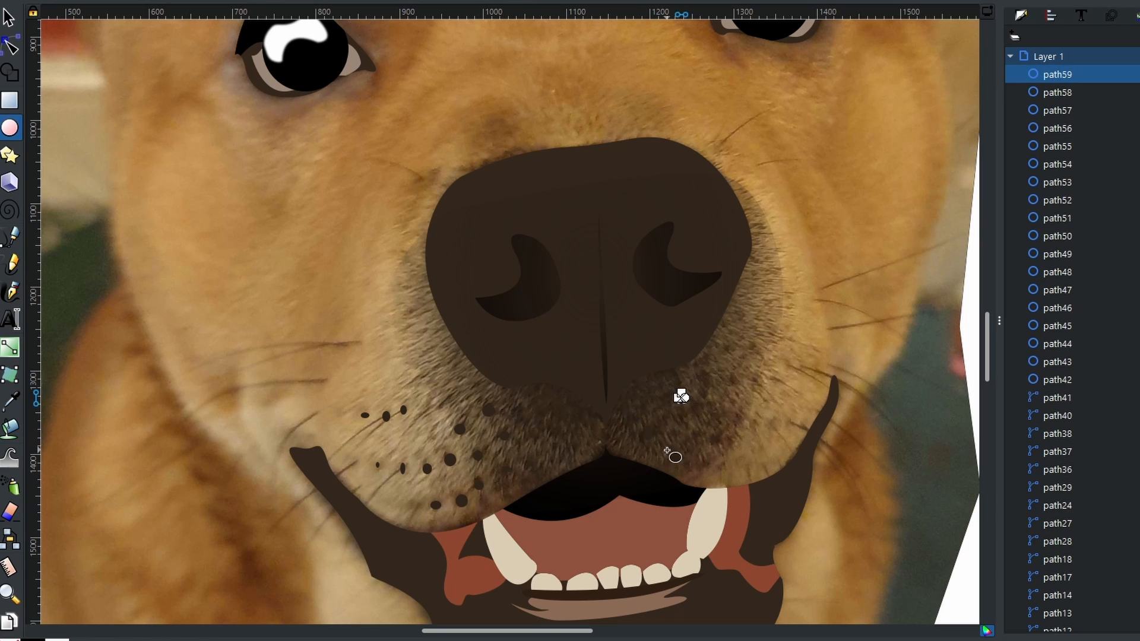
left_click_drag(693, 432, 702, 440)
mouse_move(714, 437)
left_mouse_down()
mouse_move(724, 446)
mouse_move(762, 429)
left_mouse_up()
left_click_drag(782, 425, 793, 436)
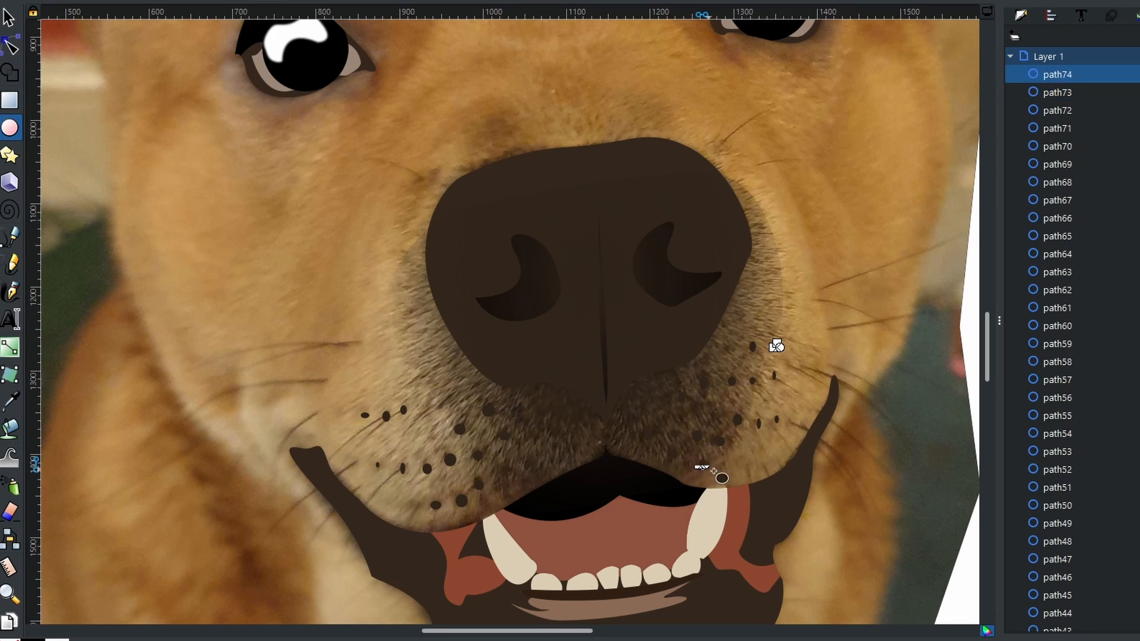
left_click_drag(718, 460, 728, 471)
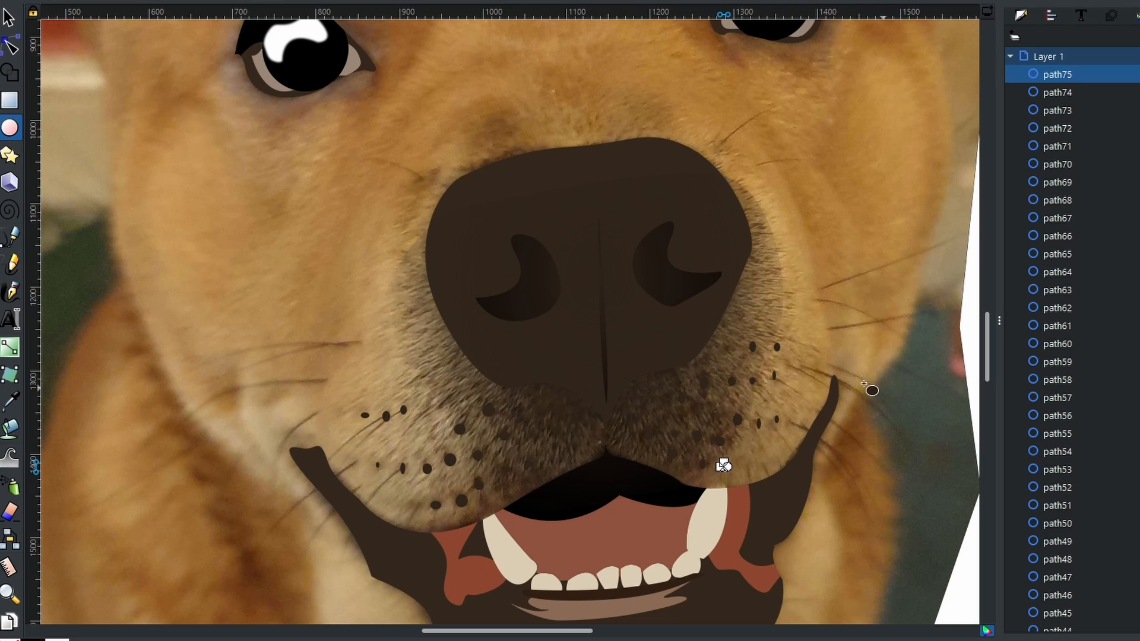
Step: Draw three curved whisker lines from the left muzzle spots down across the left mouth corner
left_click(415, 404)
mouse_move(362, 445)
left_mouse_down()
mouse_move(300, 503)
mouse_move(269, 497)
mouse_move(254, 567)
left_mouse_up()
key("Return")
left_click(386, 416)
key("Return")
left_click(356, 463)
key("Return")
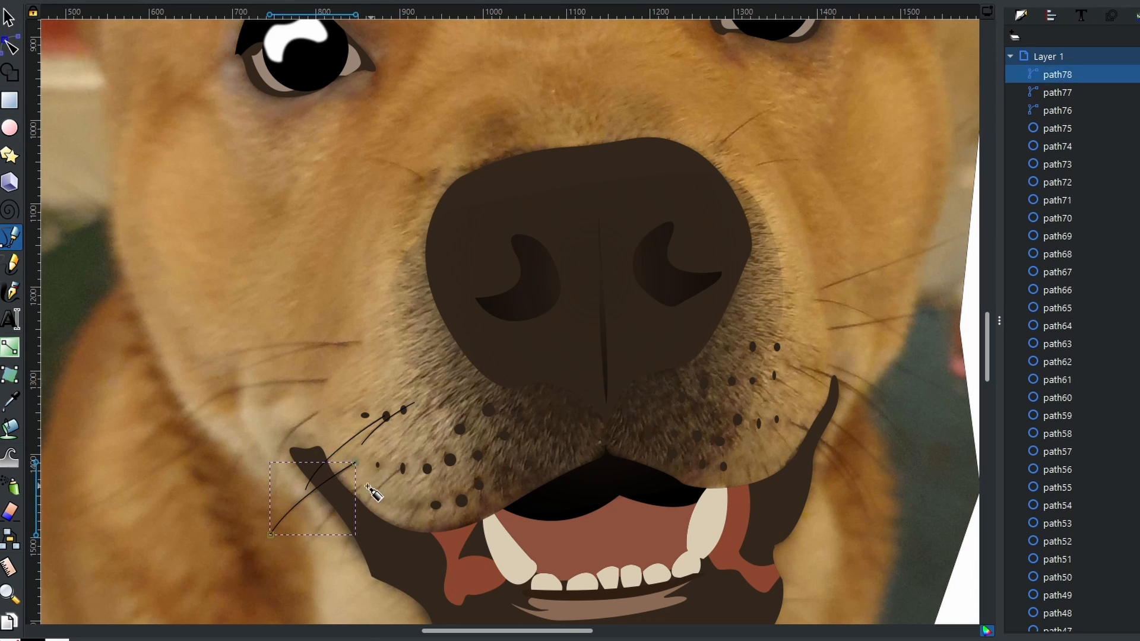
Step: Add three more curved whiskers from the lower left muzzle down over the dark lip
left_click(359, 486)
key("Return")
mouse_move(309, 539)
left_mouse_down()
mouse_move(303, 553)
mouse_move(330, 601)
left_mouse_up()
left_click(404, 470)
key("Return")
left_click_drag(394, 560, 389, 591)
key("Return")
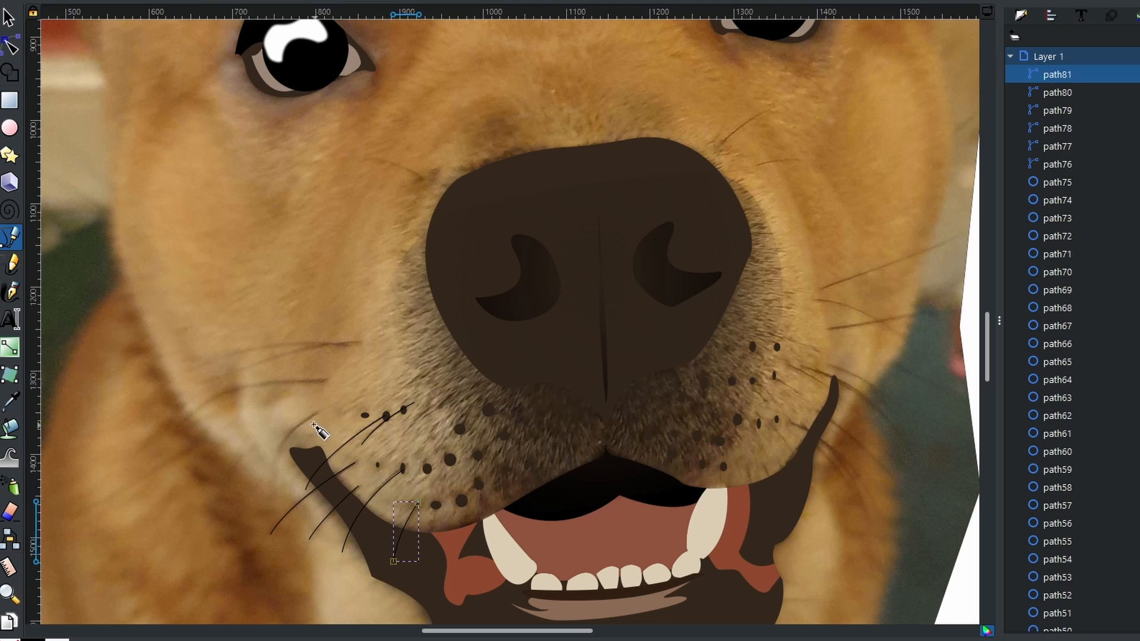
Step: Draw a short curved whisker above the left mouth corner and three long ones sweeping outward across the left cheek
left_click(311, 412)
left_click_drag(274, 468, 271, 496)
key("Return")
left_click(325, 382)
left_click_drag(180, 426, 127, 479)
key("Return")
left_click(359, 343)
mouse_move(184, 374)
left_mouse_down()
mouse_move(130, 418)
mouse_move(151, 426)
left_mouse_up()
key("Return")
left_click(346, 346)
key("Return")
Step: Draw three long whiskers sweeping outward across the right cheek above the mouth corner
left_click(820, 290)
left_click_drag(964, 239, 976, 228)
key("Return")
left_click(815, 300)
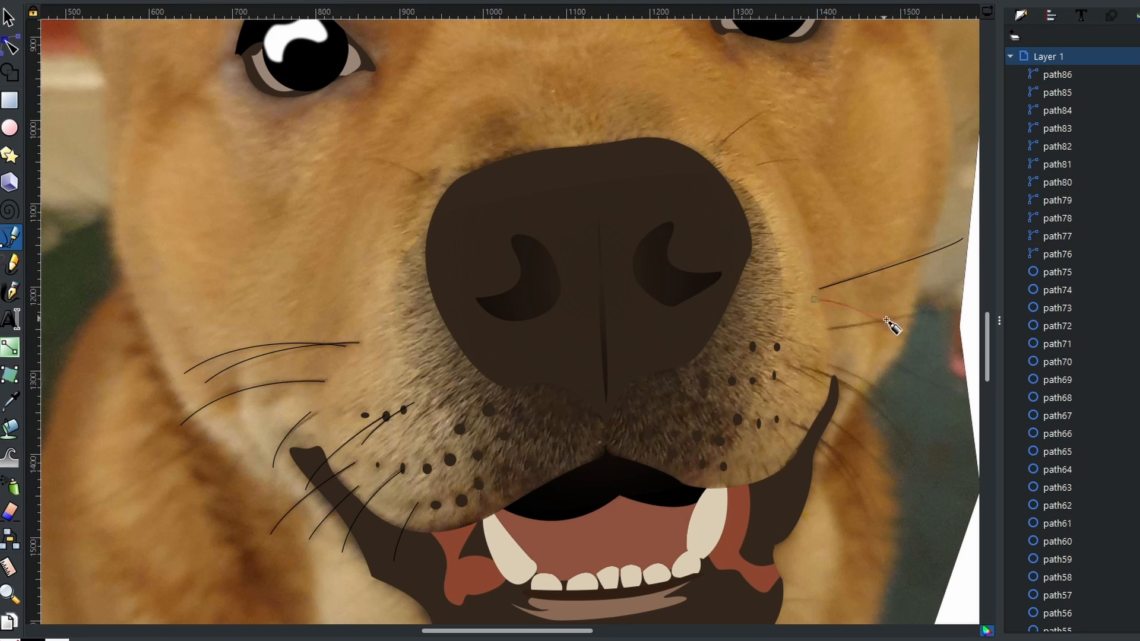
left_click_drag(915, 351, 950, 397)
key("Return")
left_click(826, 331)
left_click_drag(971, 309, 1031, 308)
key("Return")
Step: Draw three whiskers curving down and outward around the tip of the right mouth corner
left_click(824, 364)
mouse_move(899, 406)
left_mouse_down()
mouse_move(924, 441)
mouse_move(925, 491)
left_mouse_up()
key("Return")
left_click(800, 366)
key("Return")
left_click(788, 365)
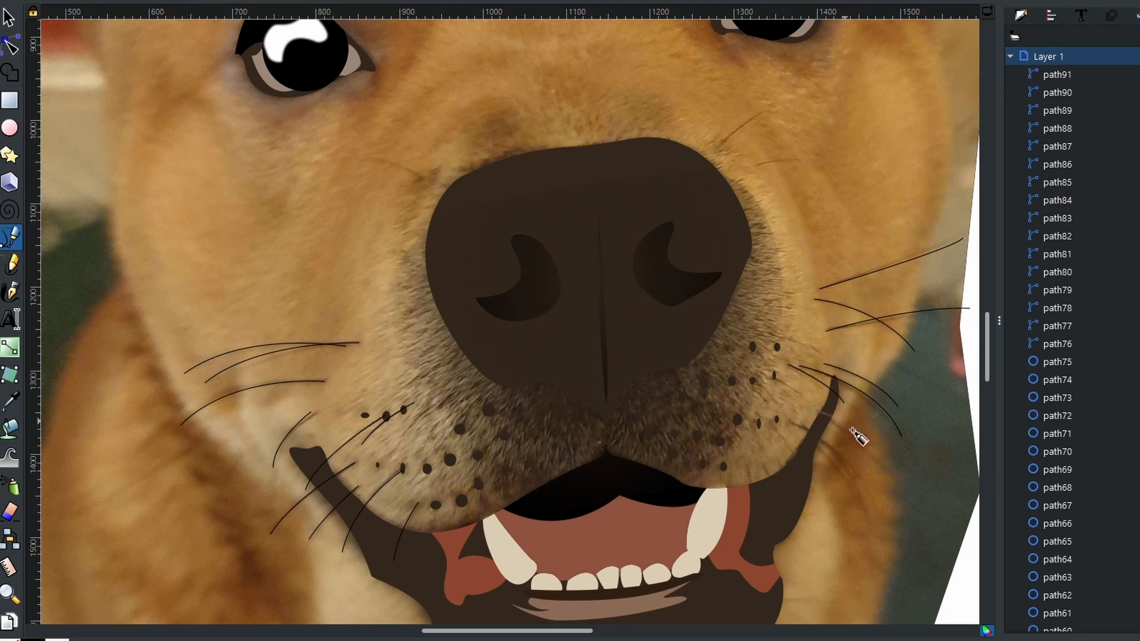
Step: Draw a cluster of curved whiskers from the right muzzle down across the dark right lip
left_click(874, 457)
key("Return")
key("Return")
left_click(794, 429)
left_click_drag(855, 487, 861, 534)
key("Return")
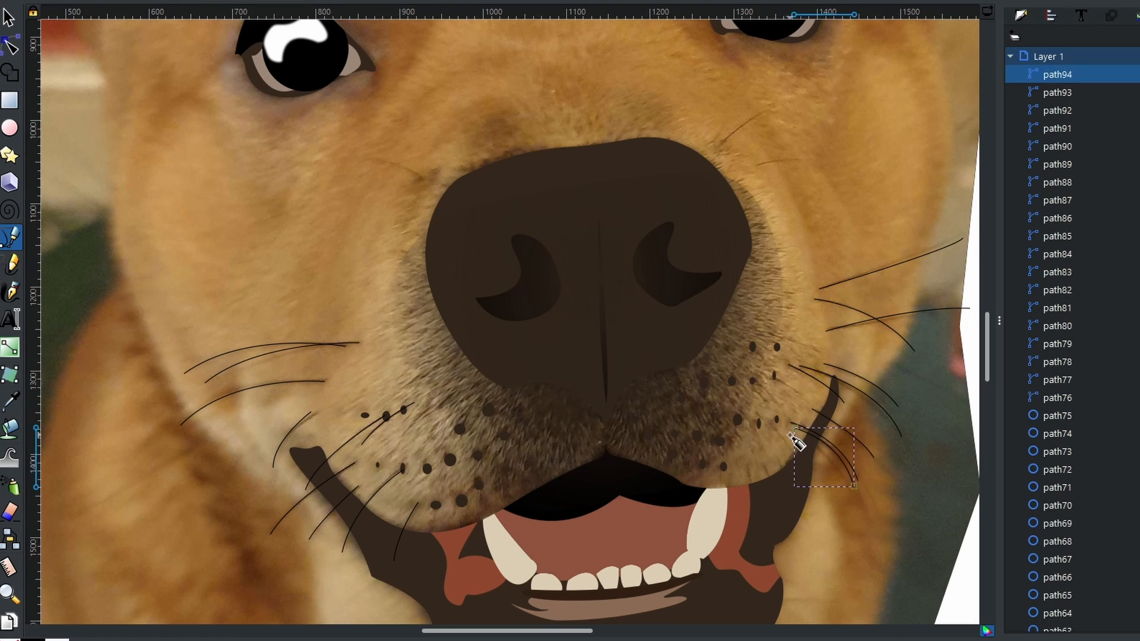
key("Return")
Step: Add short whiskers hanging from the upper lip over the left fang, the mouth opening and the right mouth corner
left_click(501, 484)
left_click_drag(489, 533, 493, 546)
key("Return")
left_click(667, 452)
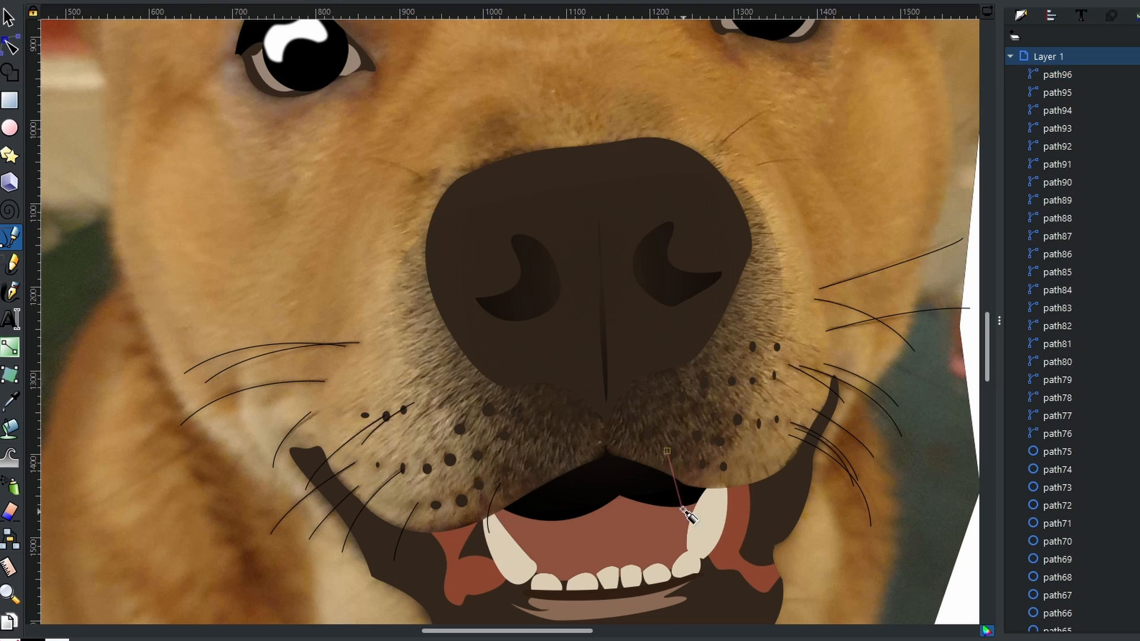
key("Return")
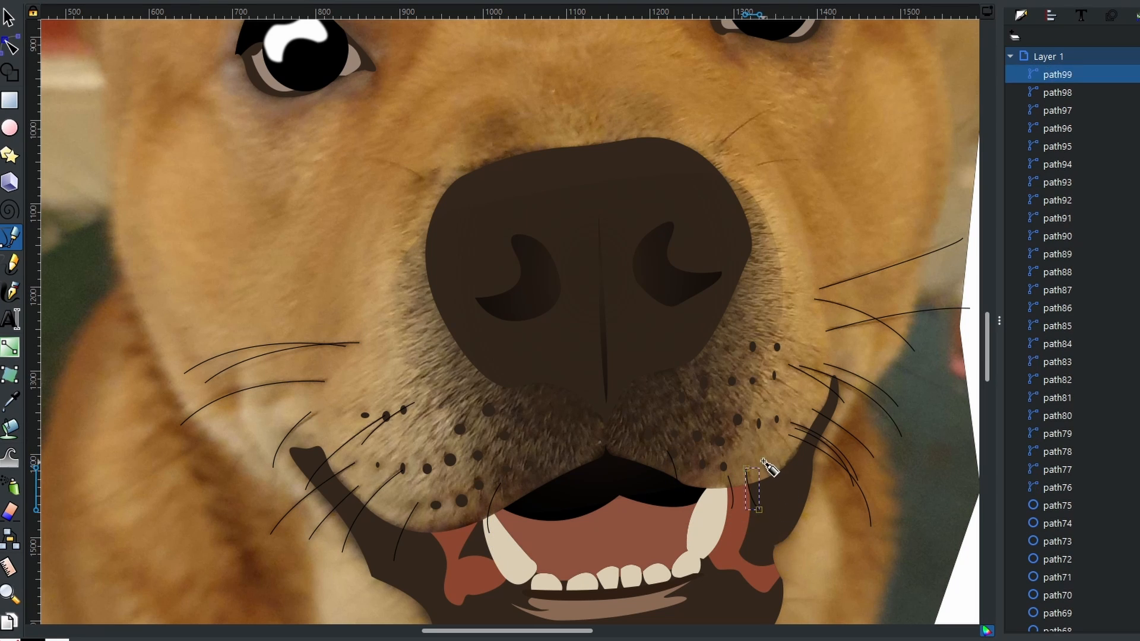
left_click(762, 462)
left_click_drag(781, 508, 788, 535)
key("Return")
left_click(820, 544)
key("Return")
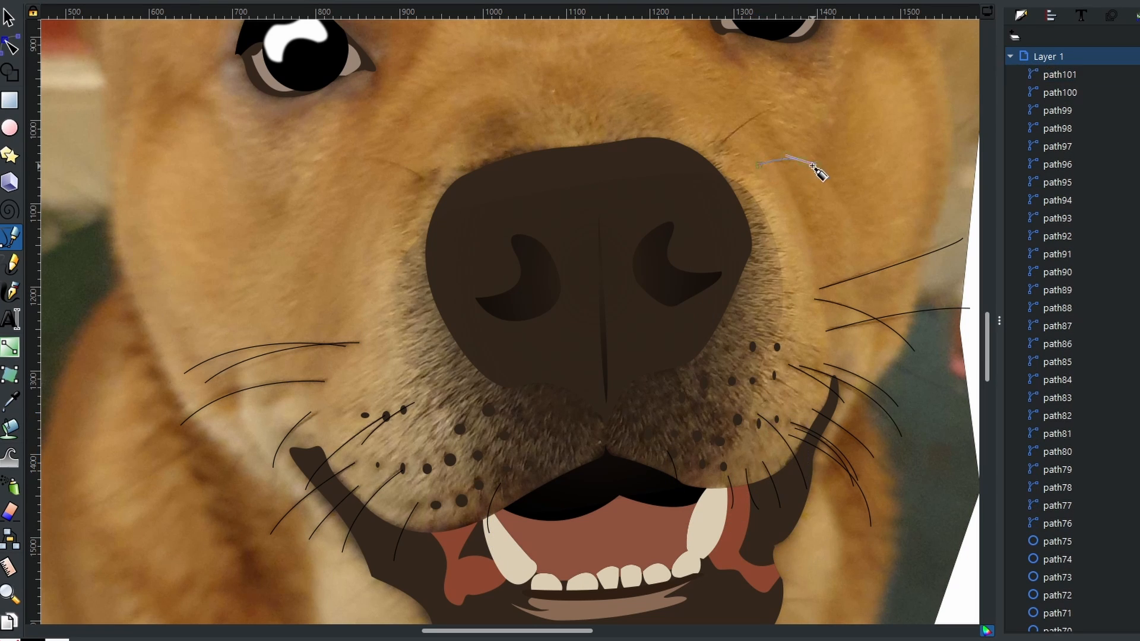
Step: Make all the traced paths visible, deselect them and hide the photo group g2 to show the finished artwork
scroll(643, 216, "down", 4)
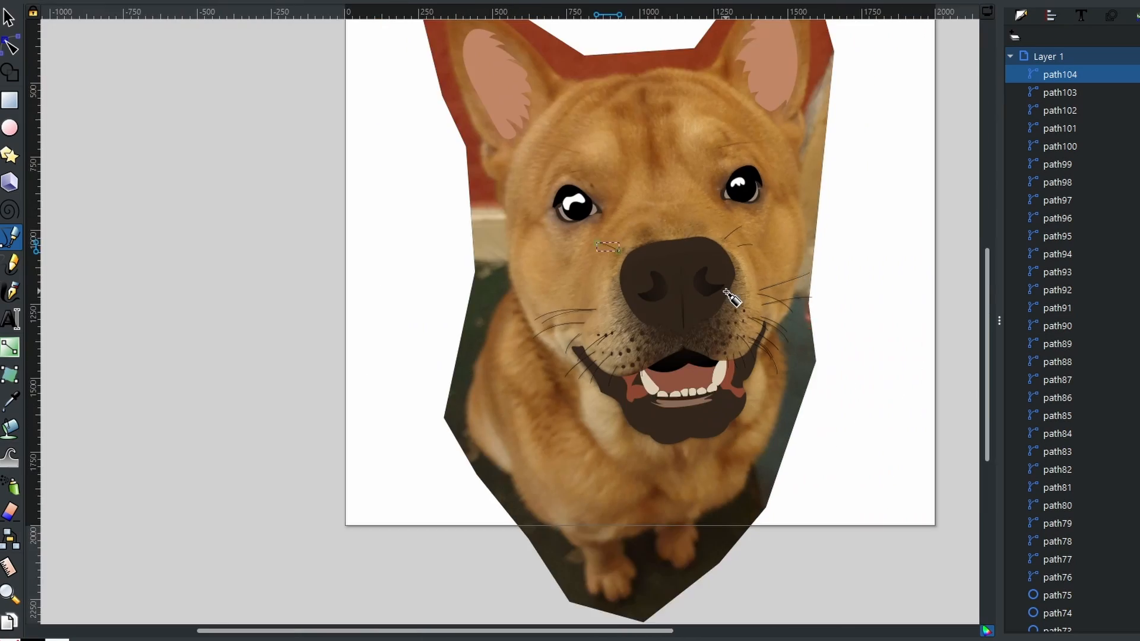
left_click(1099, 612, "shift")
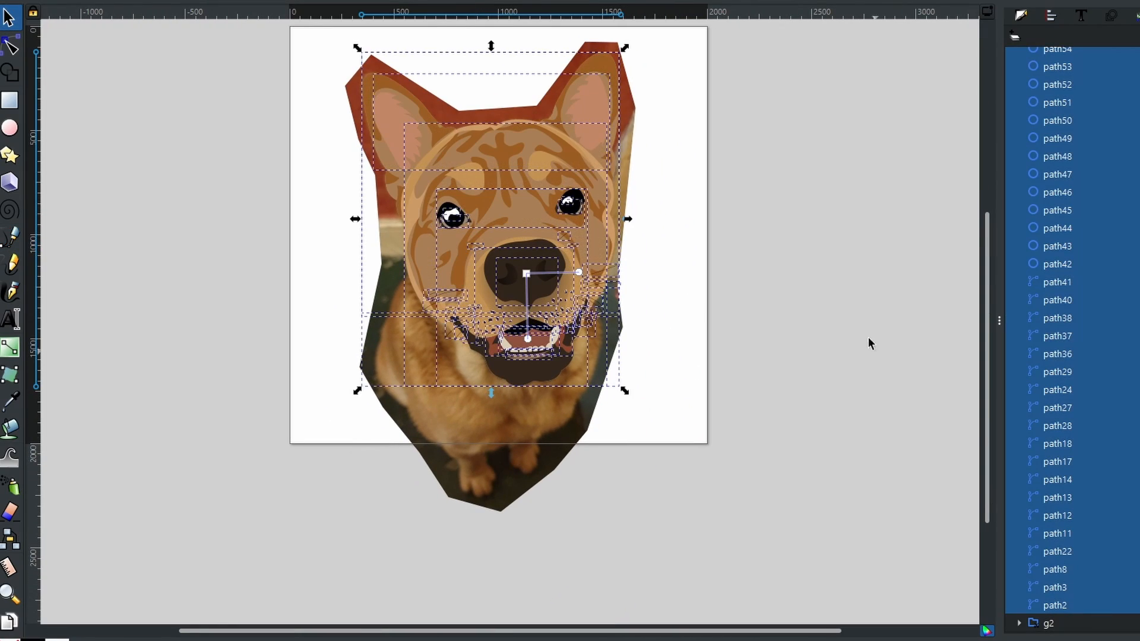
left_click(869, 338)
left_click(1138, 623)
left_click_drag(666, 291, 684, 333)
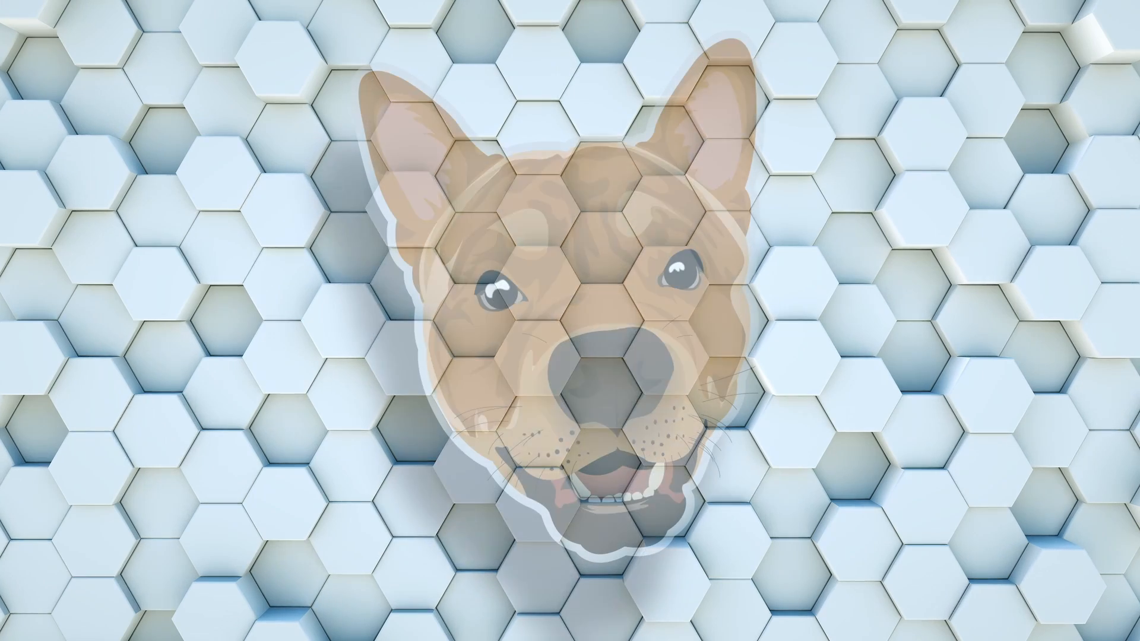